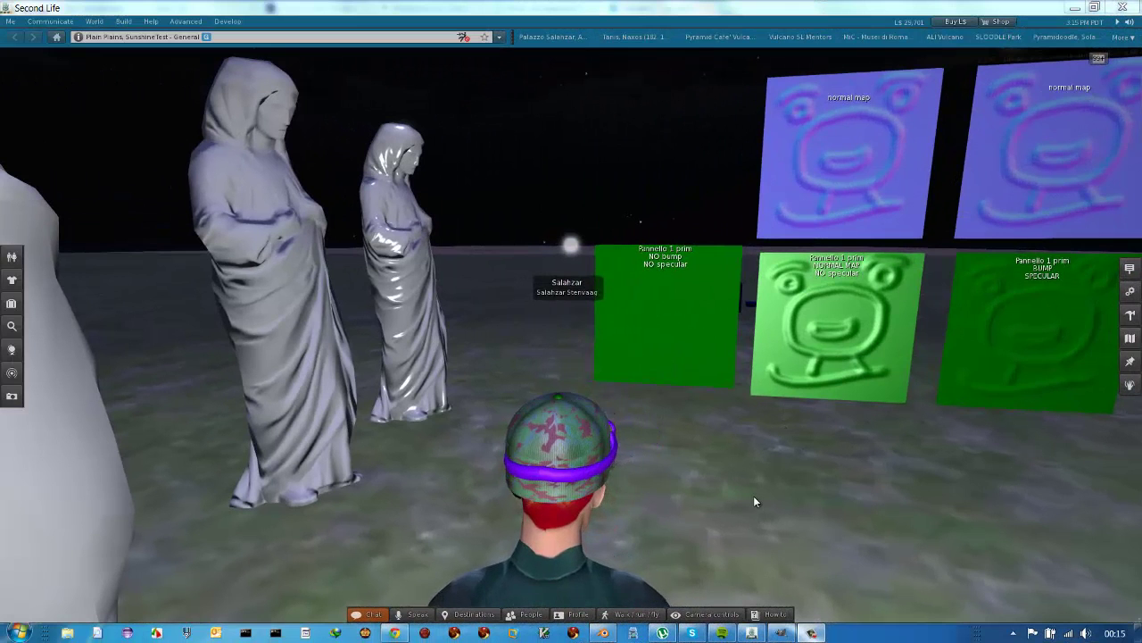
- Turn the avatar toward the statues and check the first statue's available actions
key("Left")
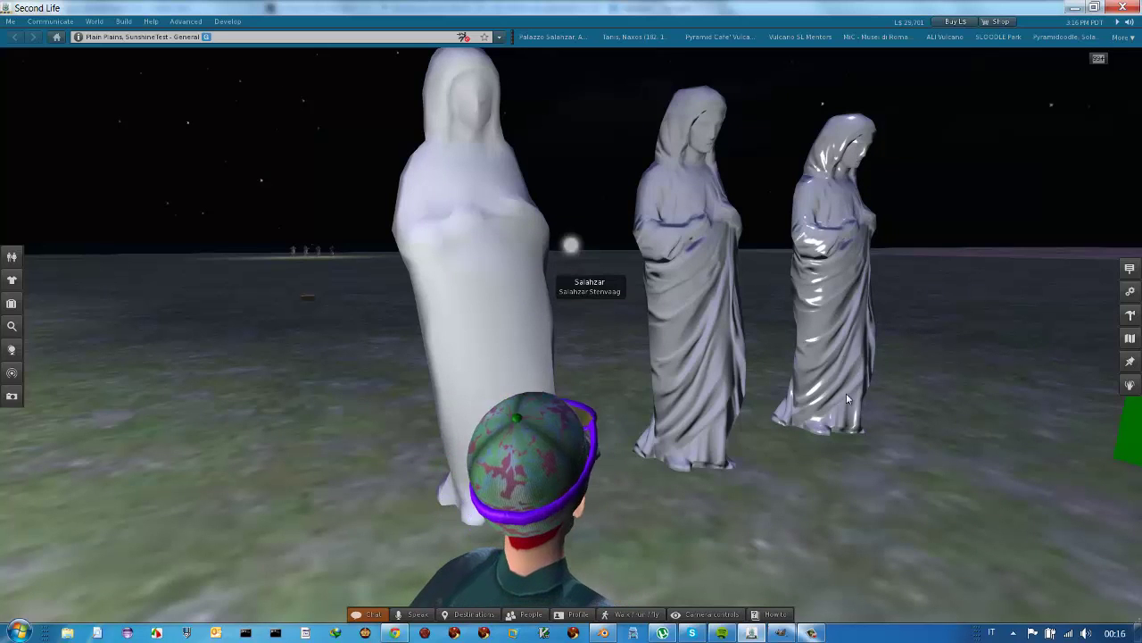
key("Left")
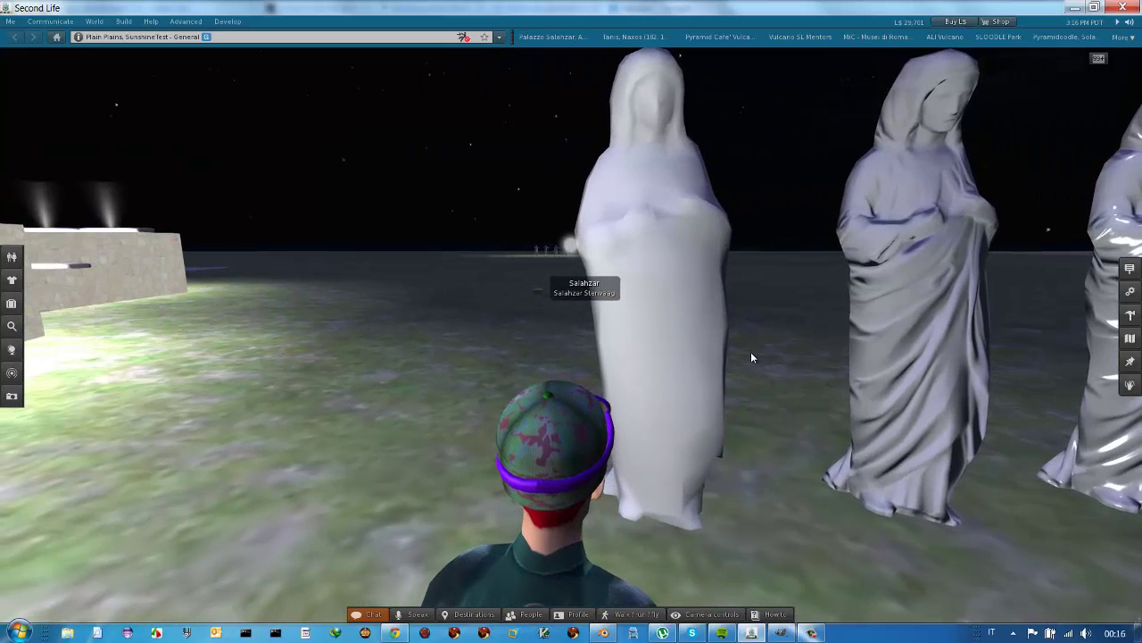
key("Right")
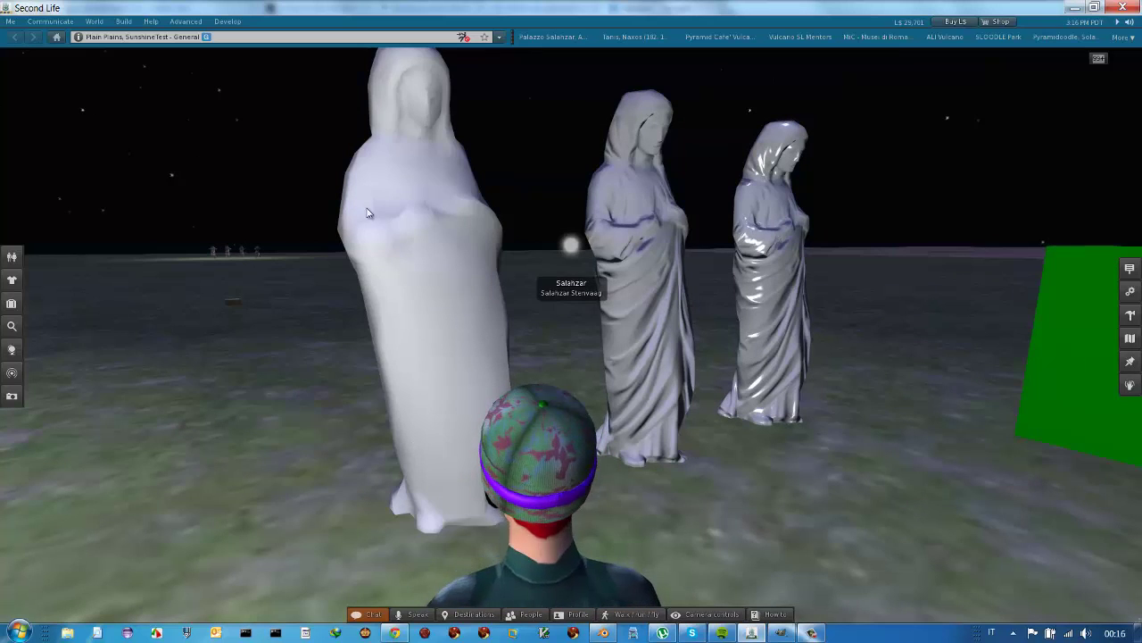
right_click(441, 287)
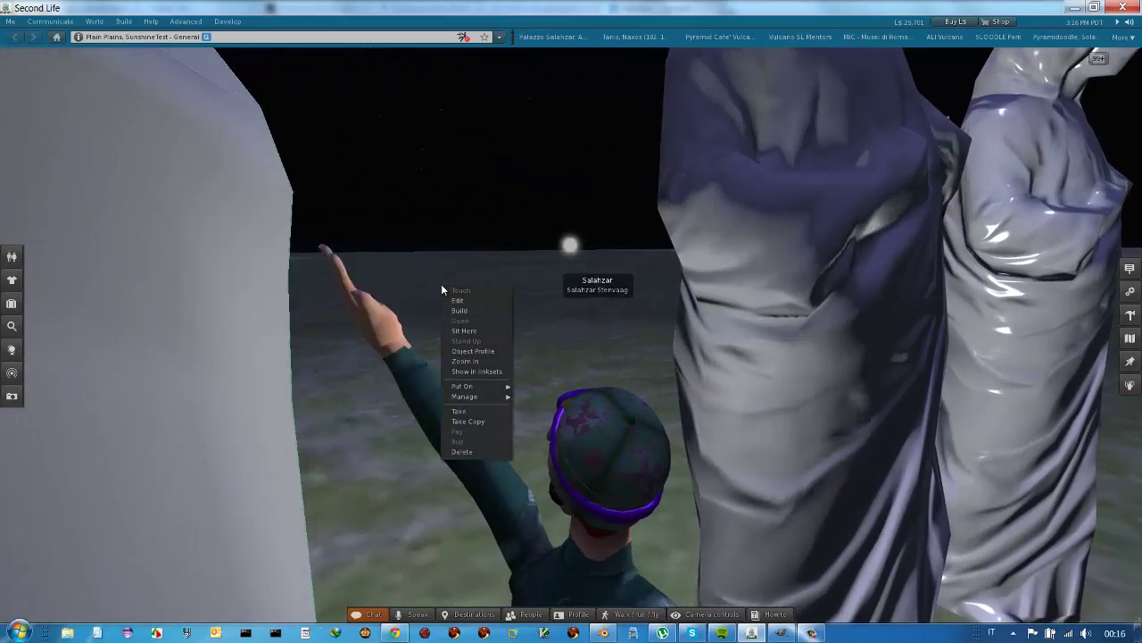
key("Down")
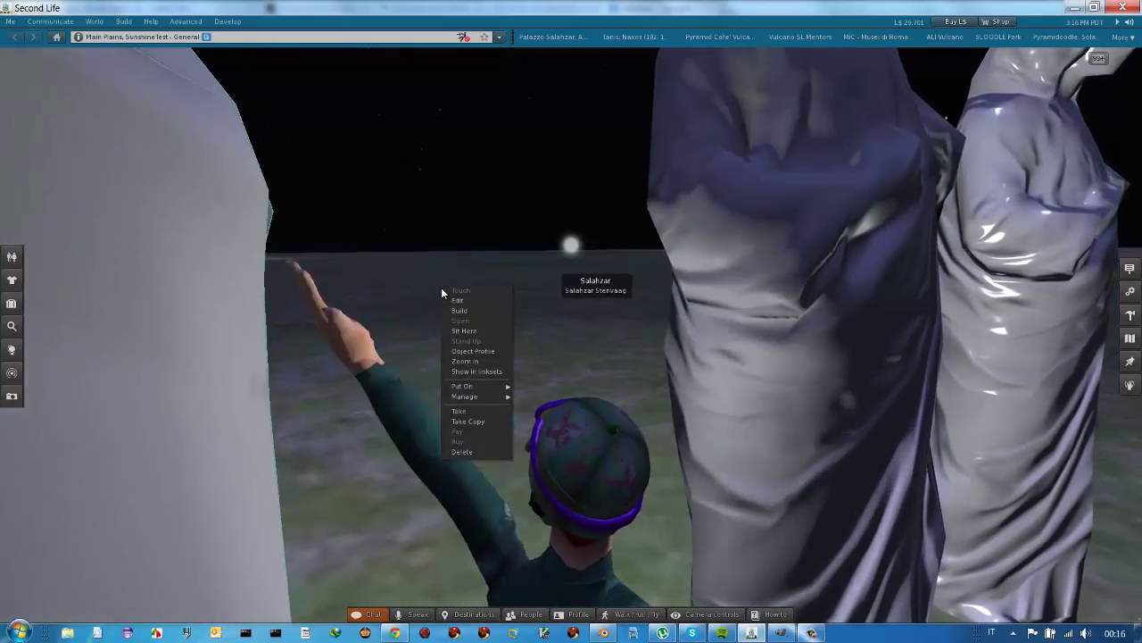
key("Escape")
key("Right")
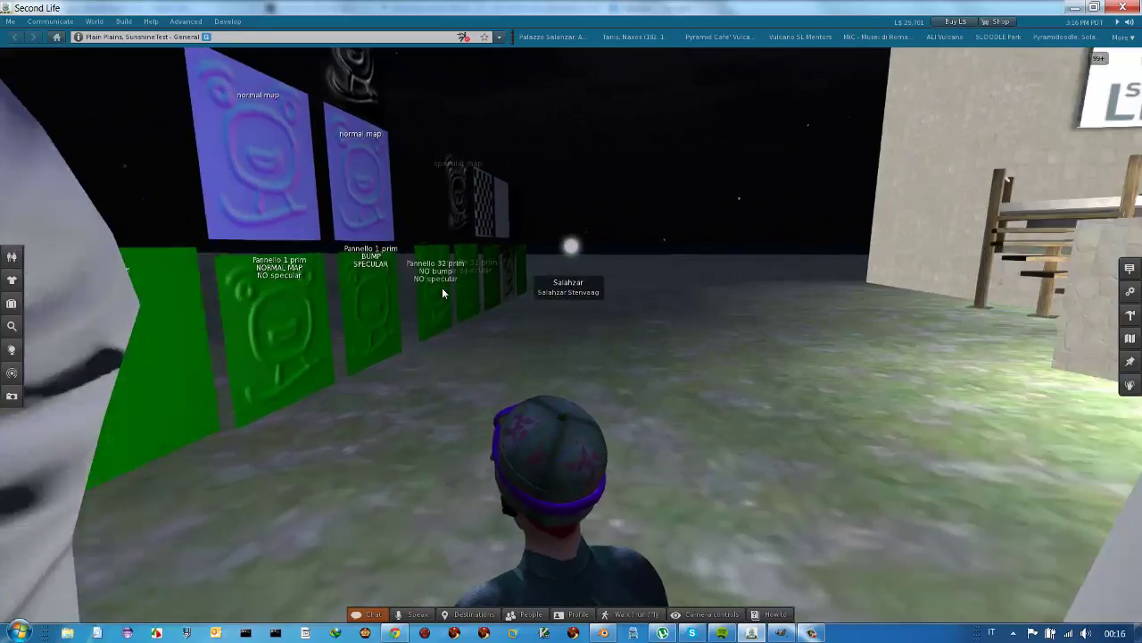
key("Right")
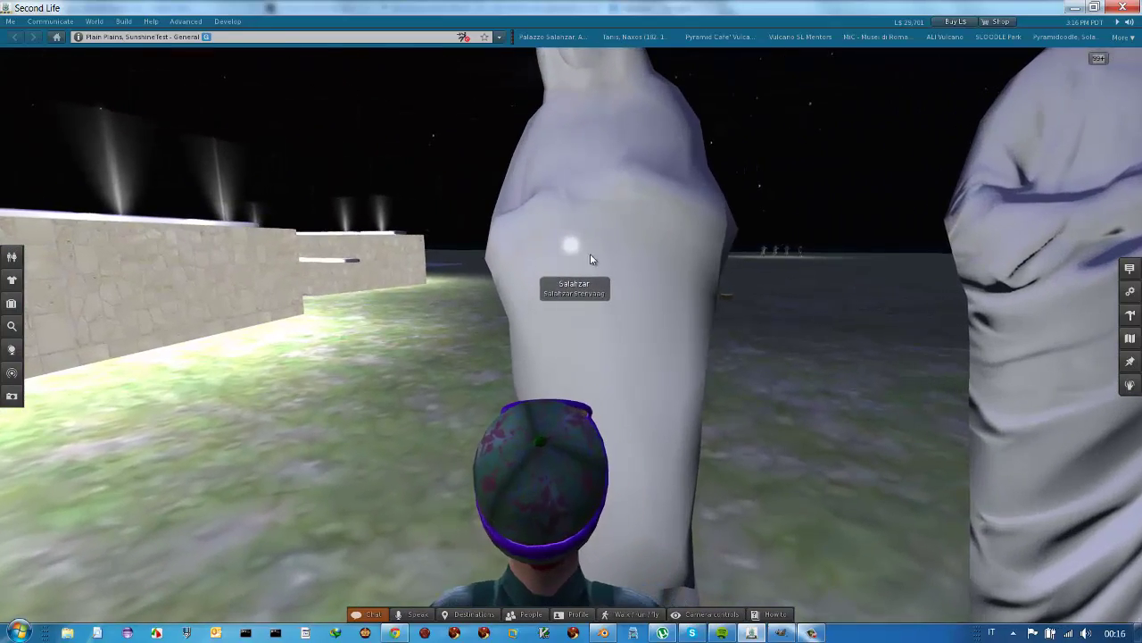
- Open the plain white statue in the editor, then close it again
right_click(640, 238)
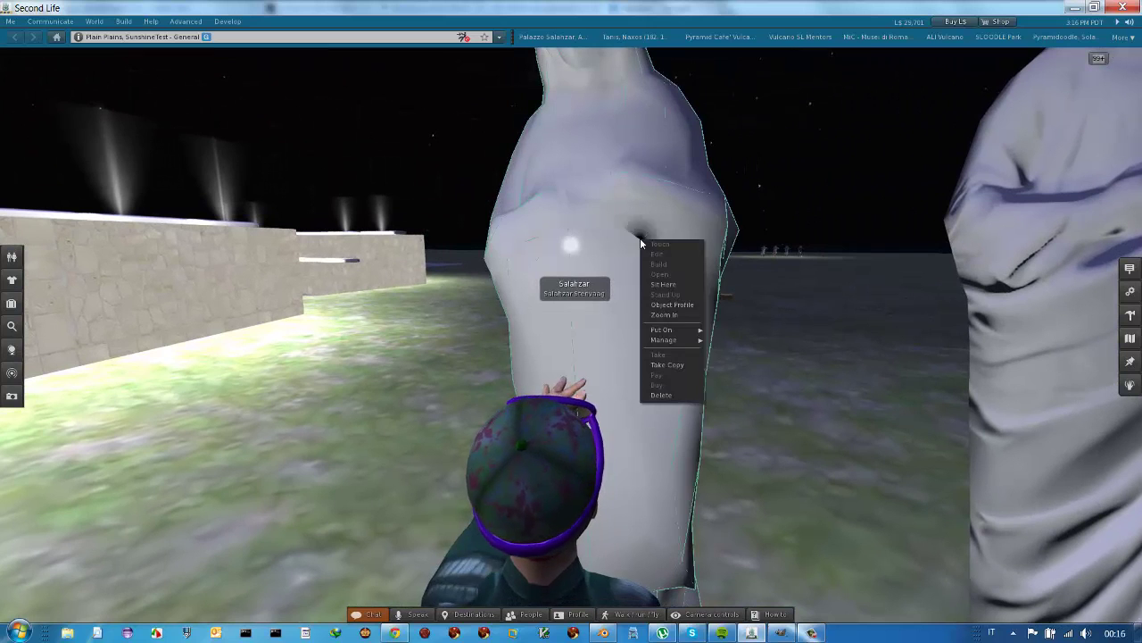
left_click(665, 253)
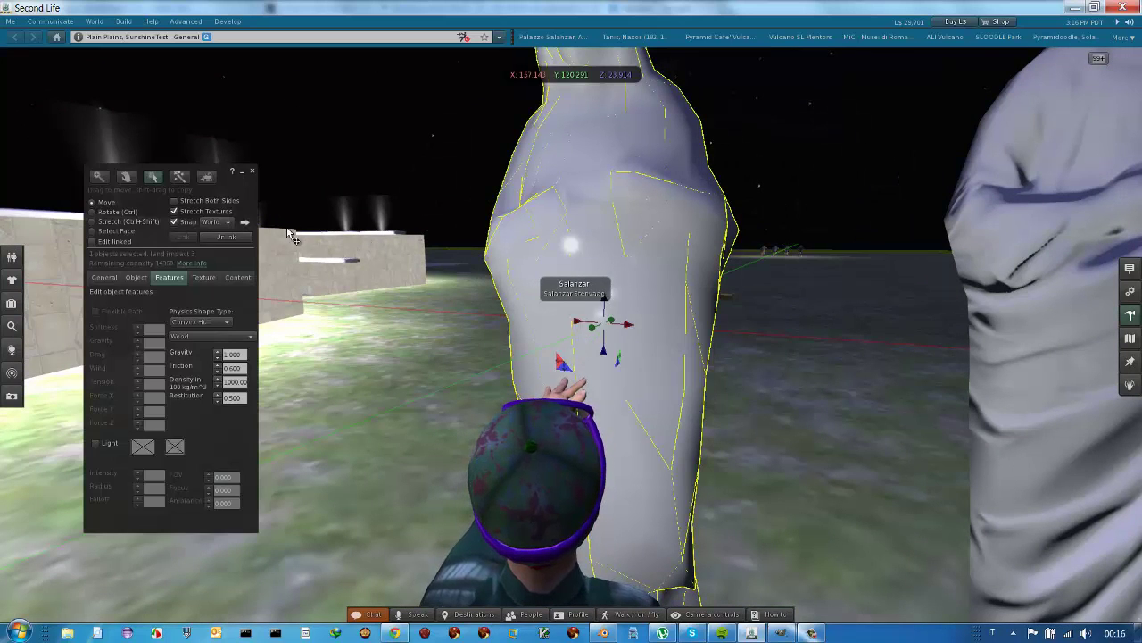
left_click(254, 171)
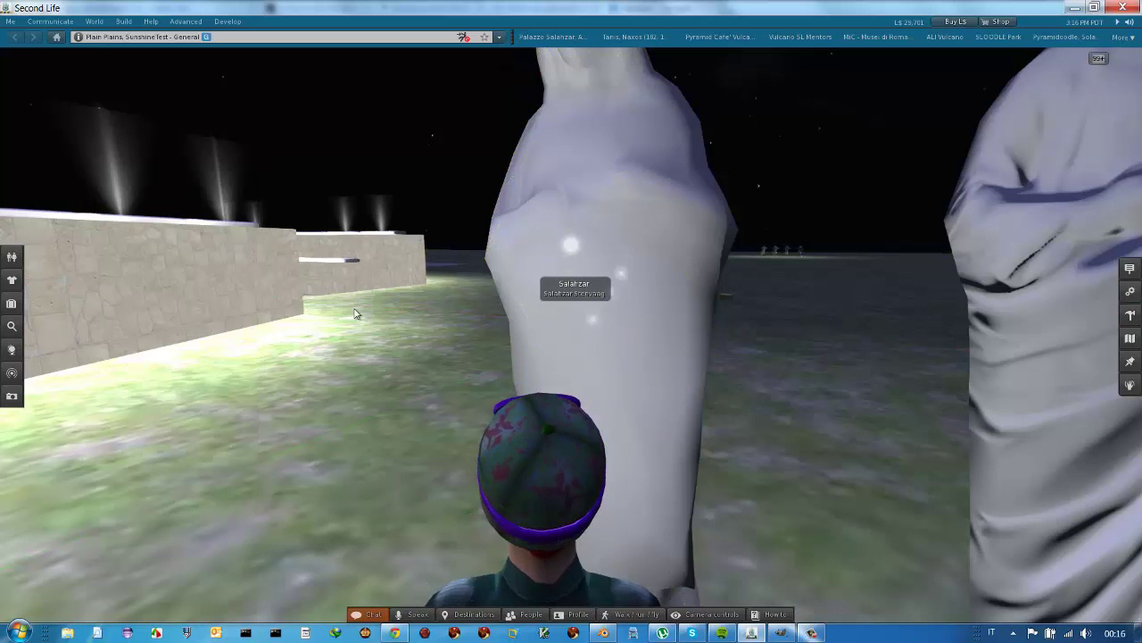
- Walk up to the draped statues, stepping back to frame all three
key("Right")
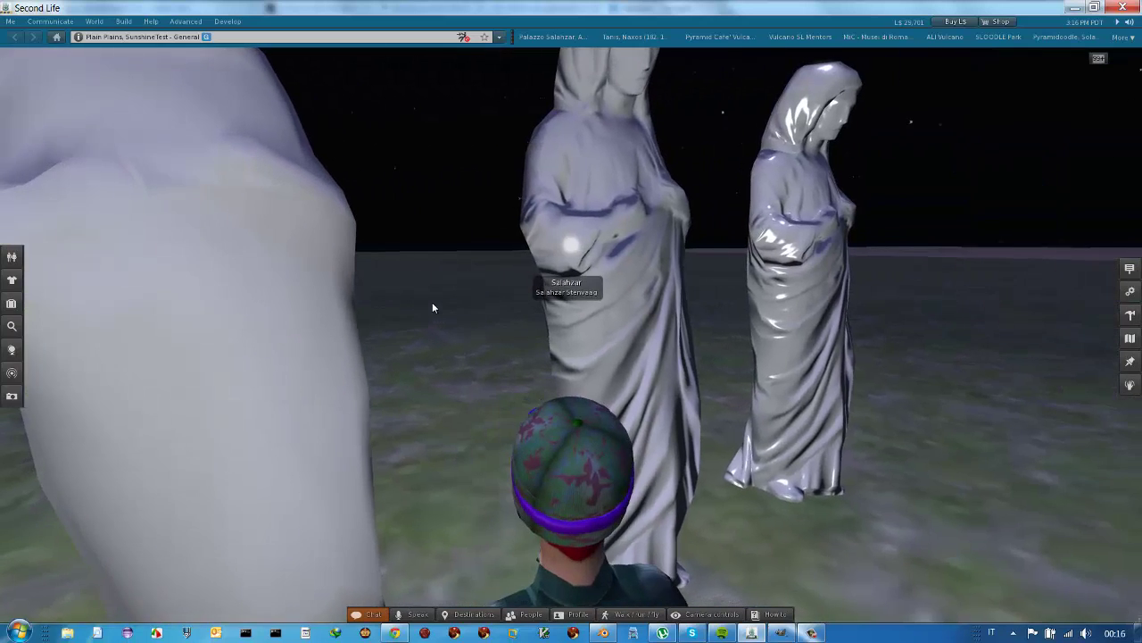
key("Up")
key("Left")
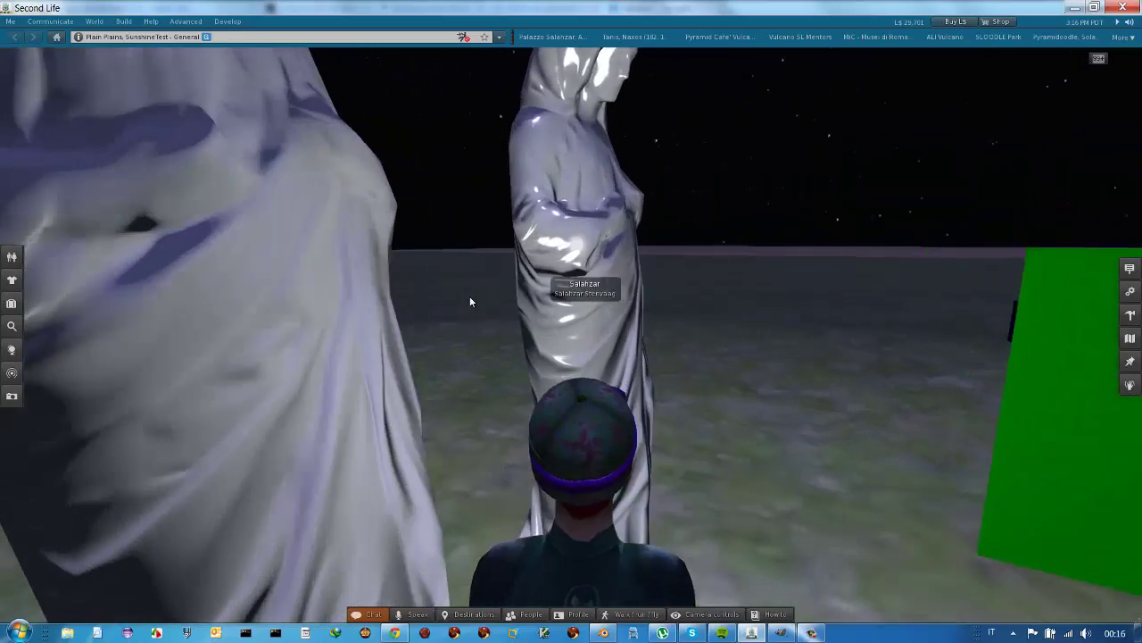
key("Down")
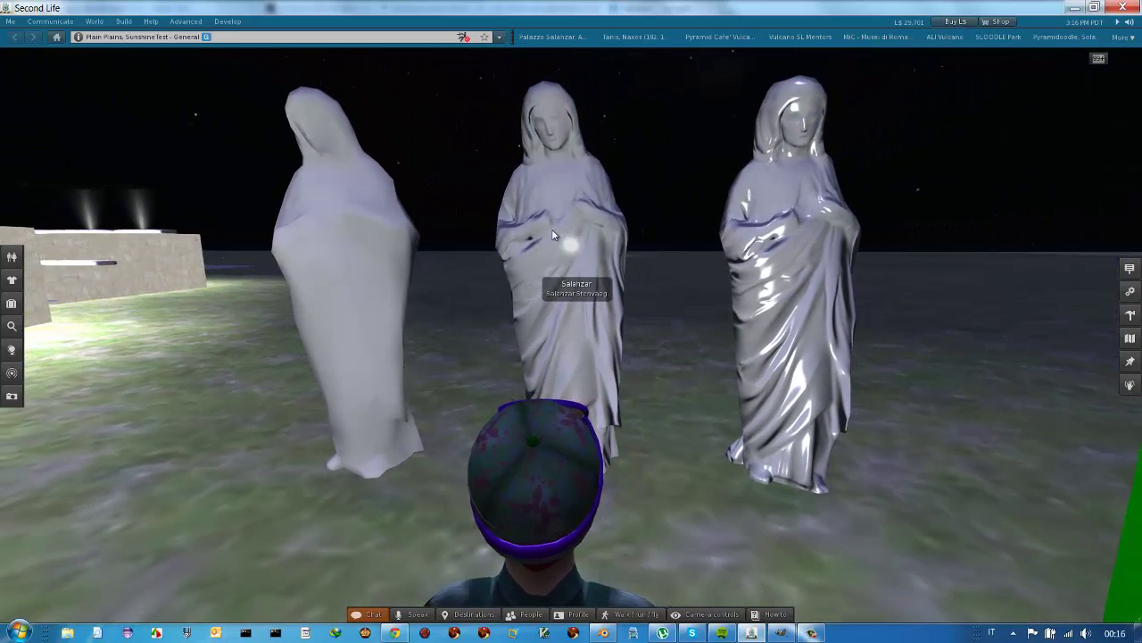
key("Right")
key("Up")
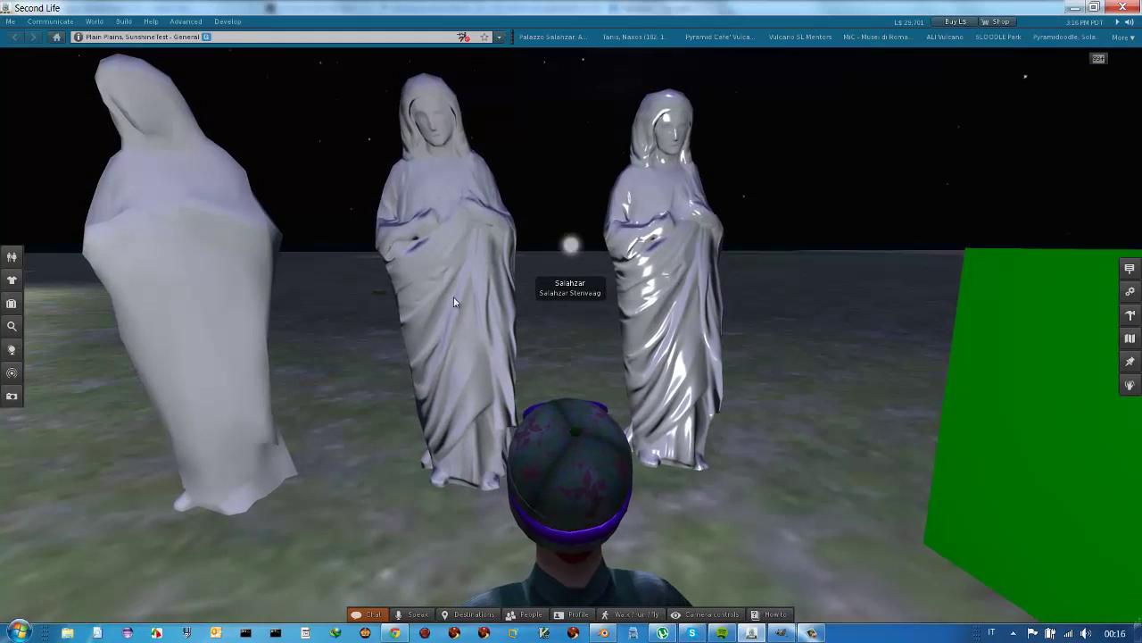
key("Up")
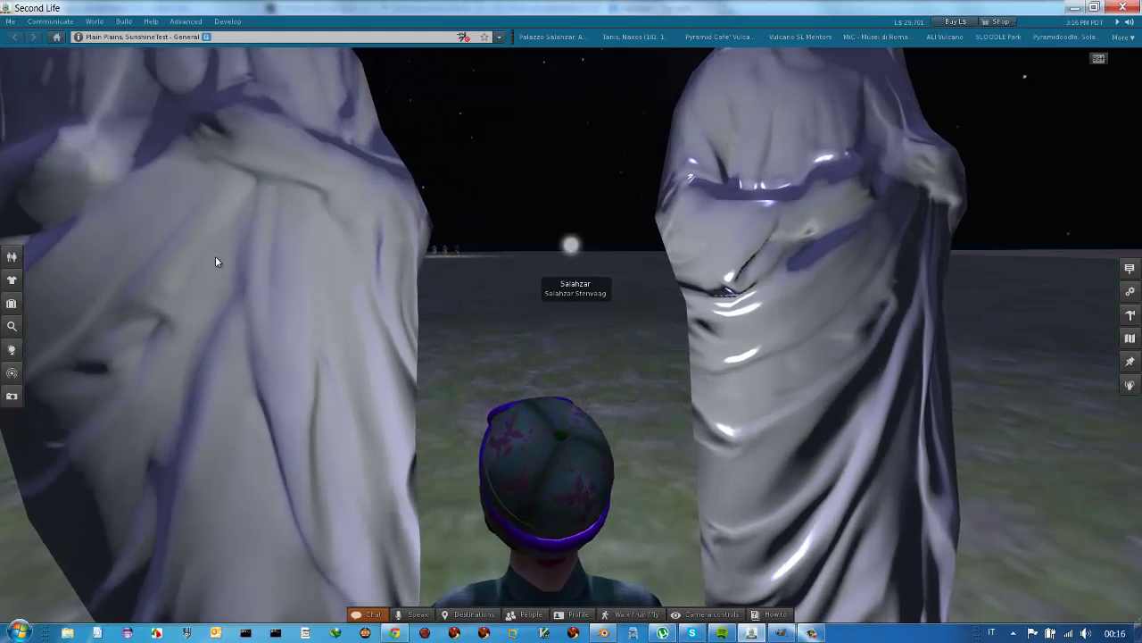
key("Down")
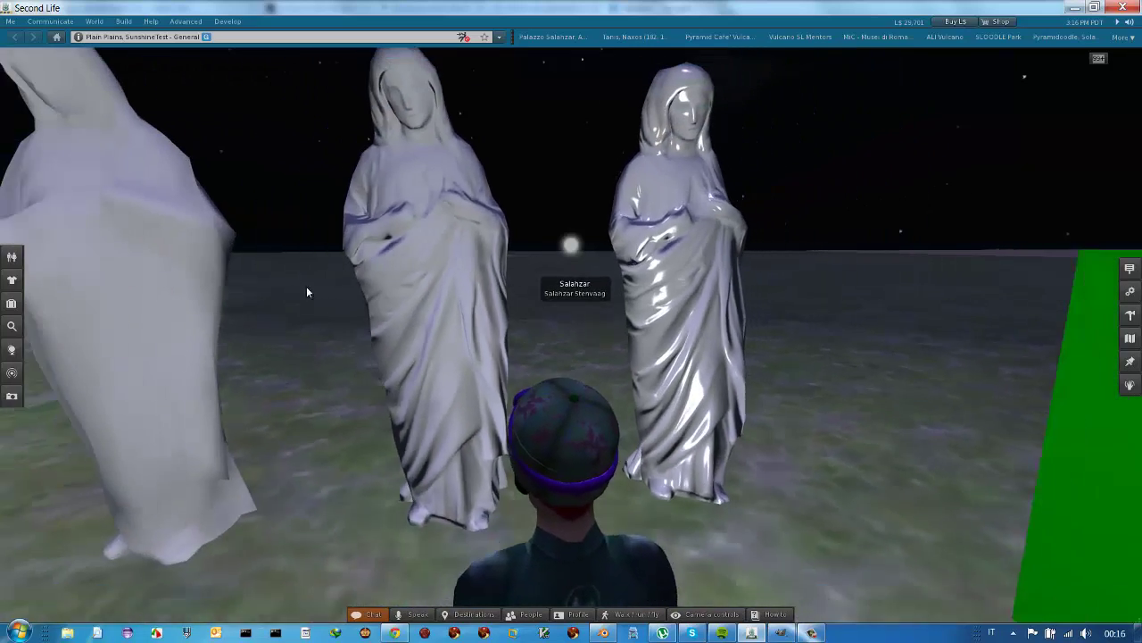
key("Up")
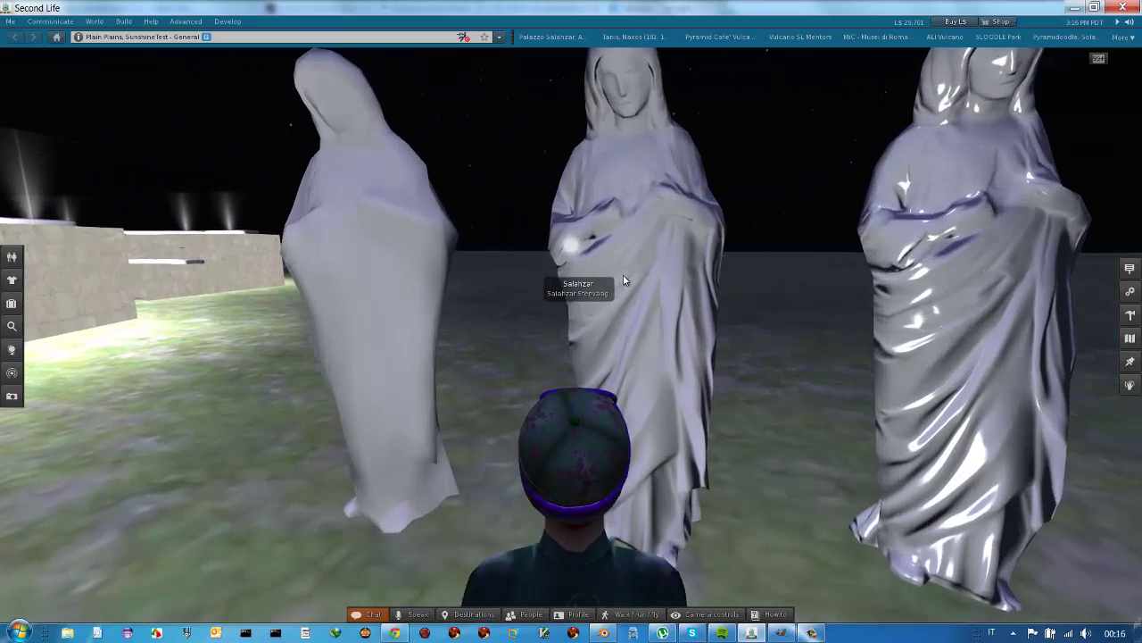
- Edit the middle statue's texture, select Bumpiness (normal) and confirm its normal map
right_click(644, 263)
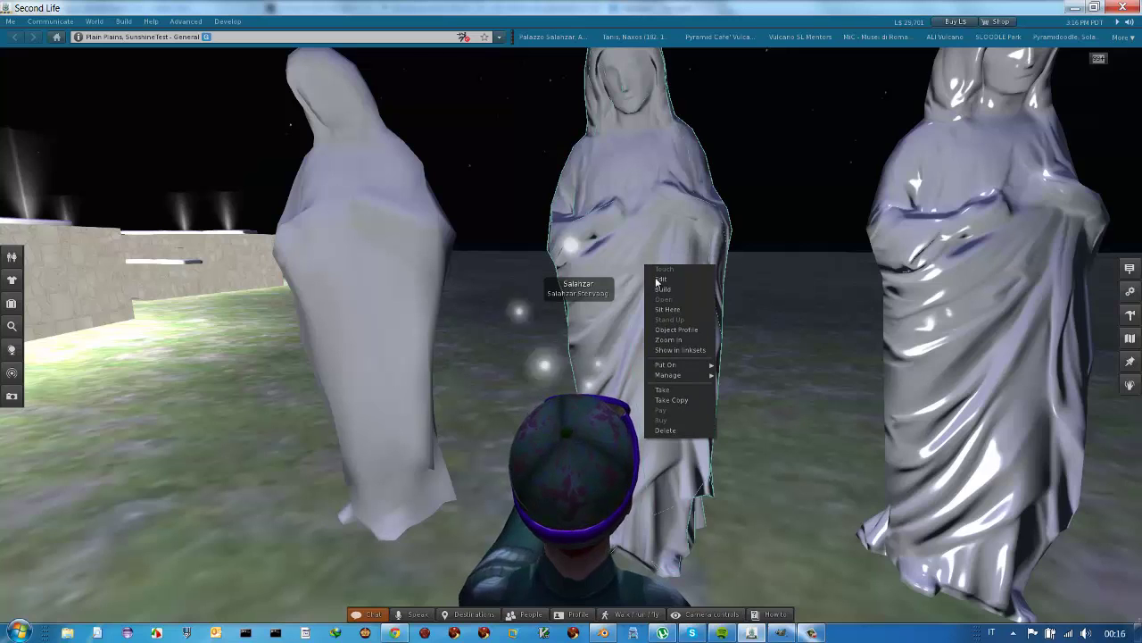
left_click(660, 280)
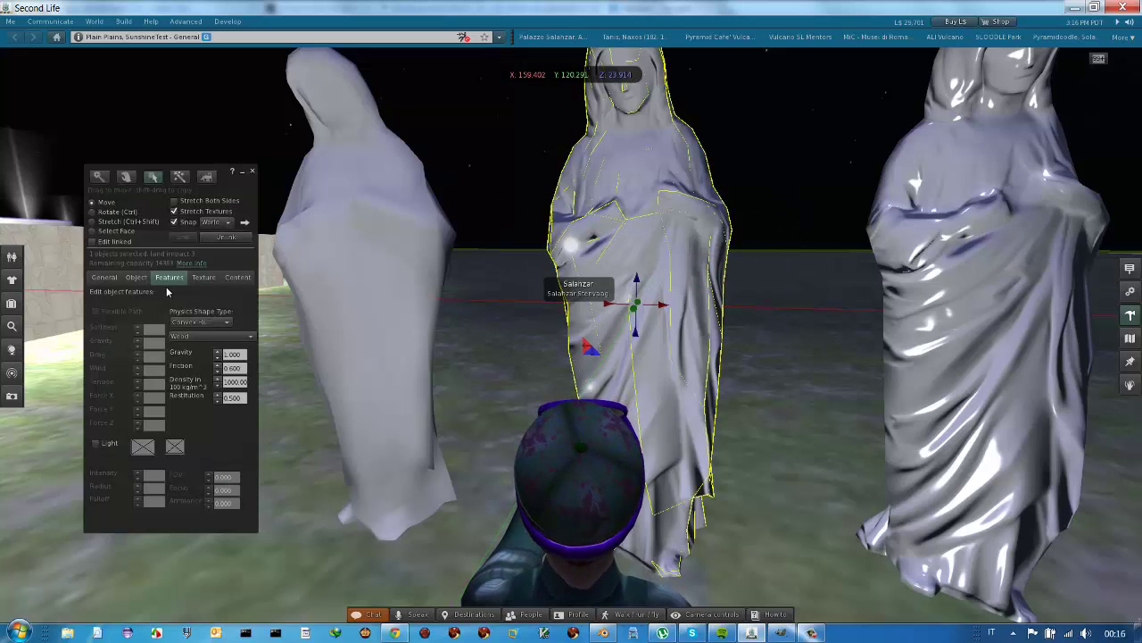
left_click(203, 278)
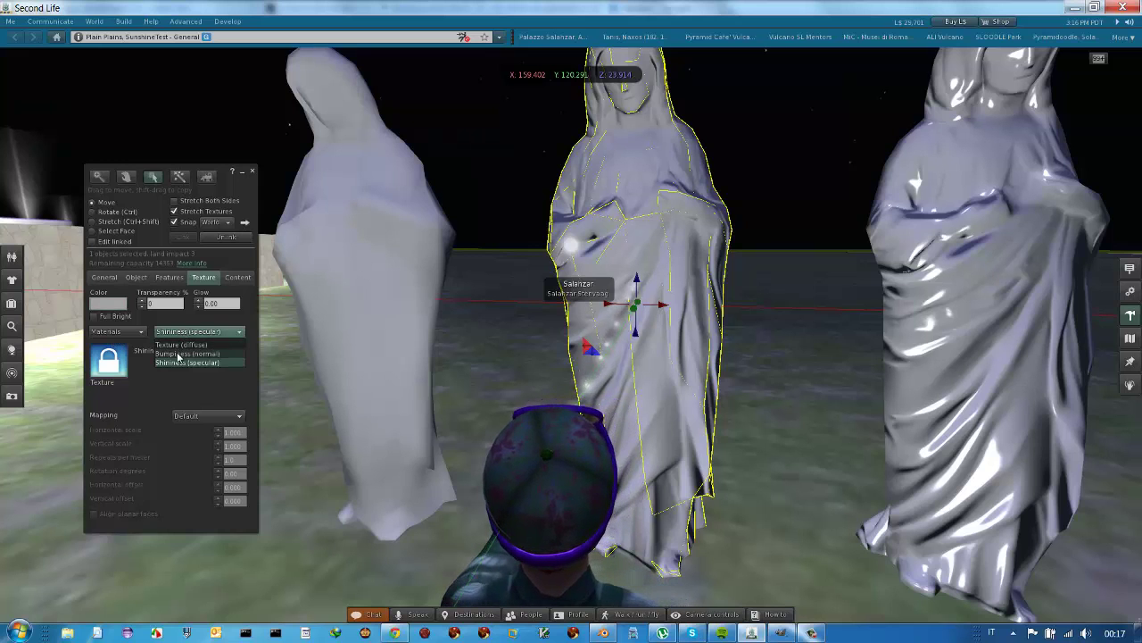
left_click(179, 354)
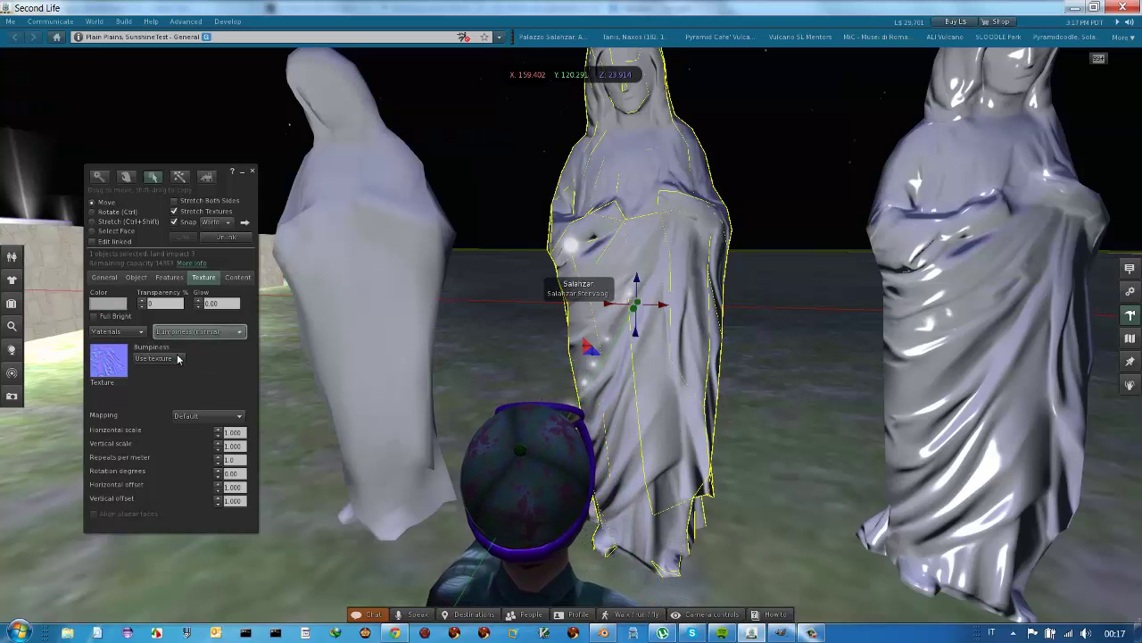
left_click(108, 360)
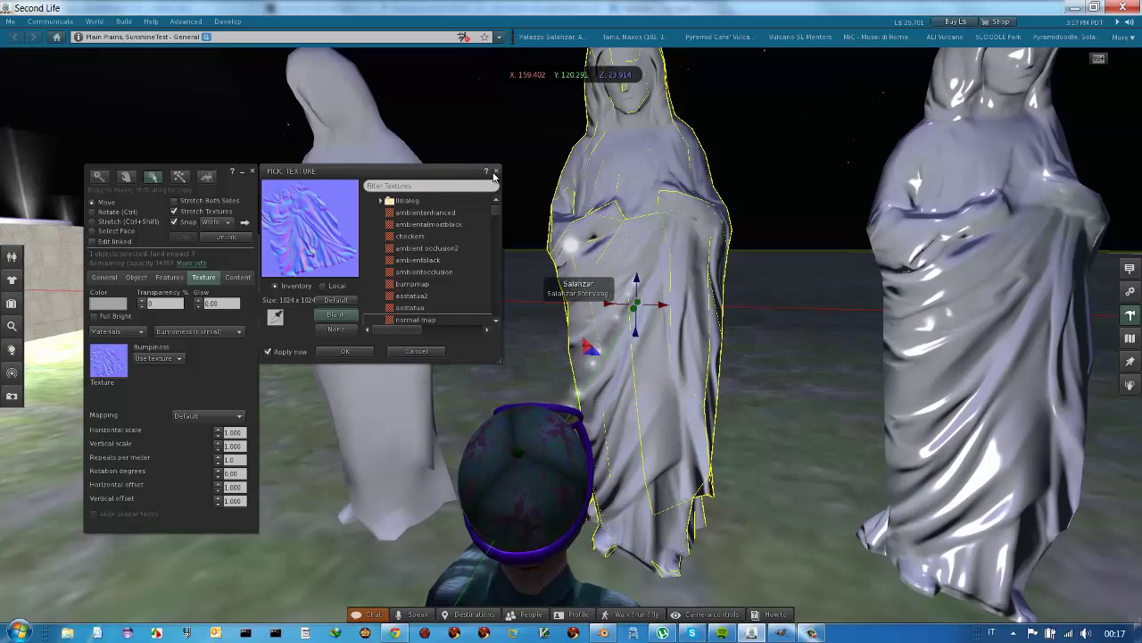
key("Escape")
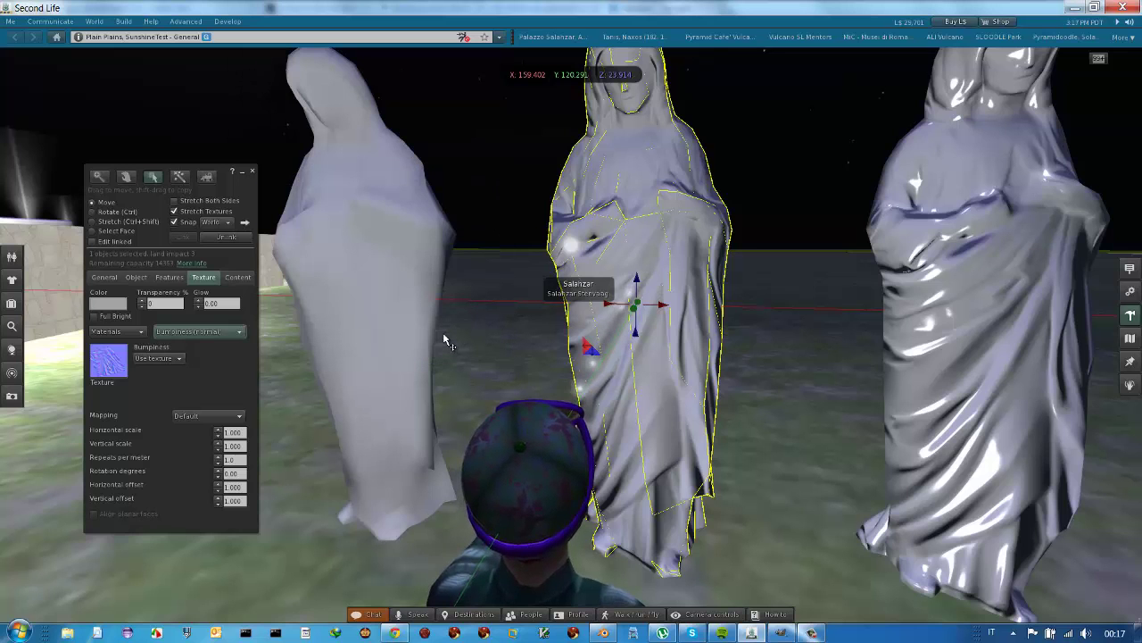
left_click(253, 172)
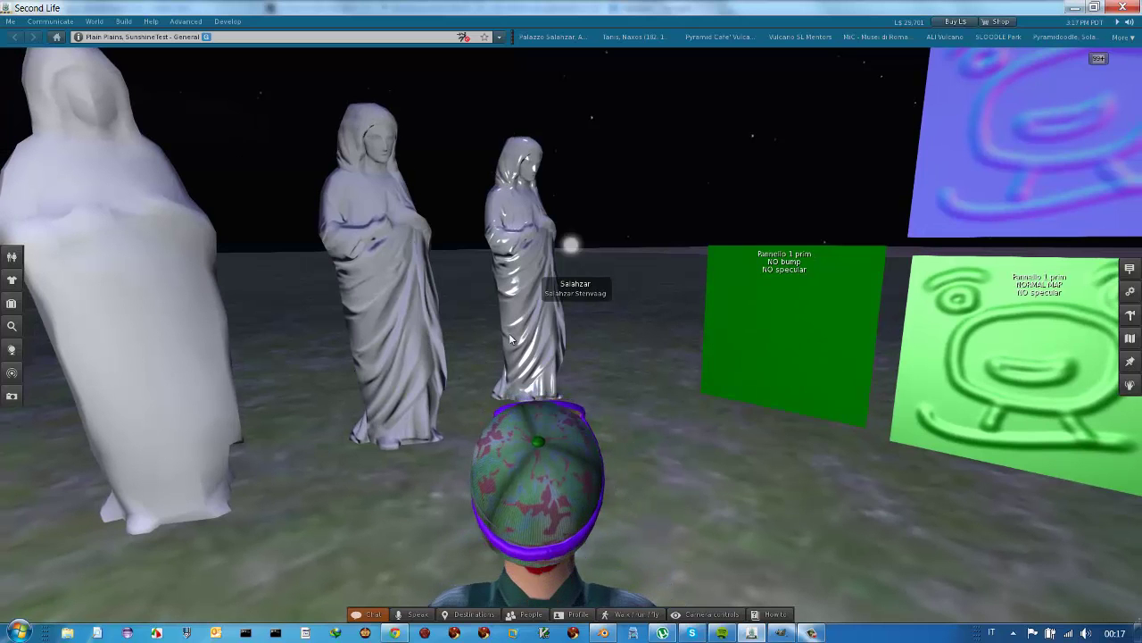
- Walk toward the statues and swing the view left and right until the green panels show
key("Up")
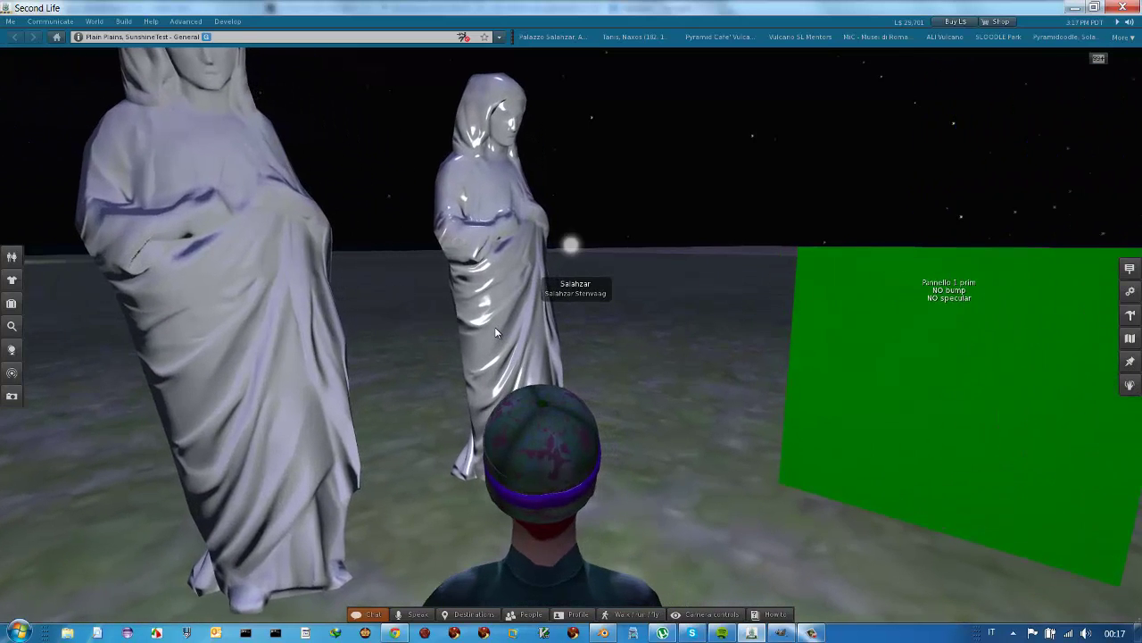
key("Left")
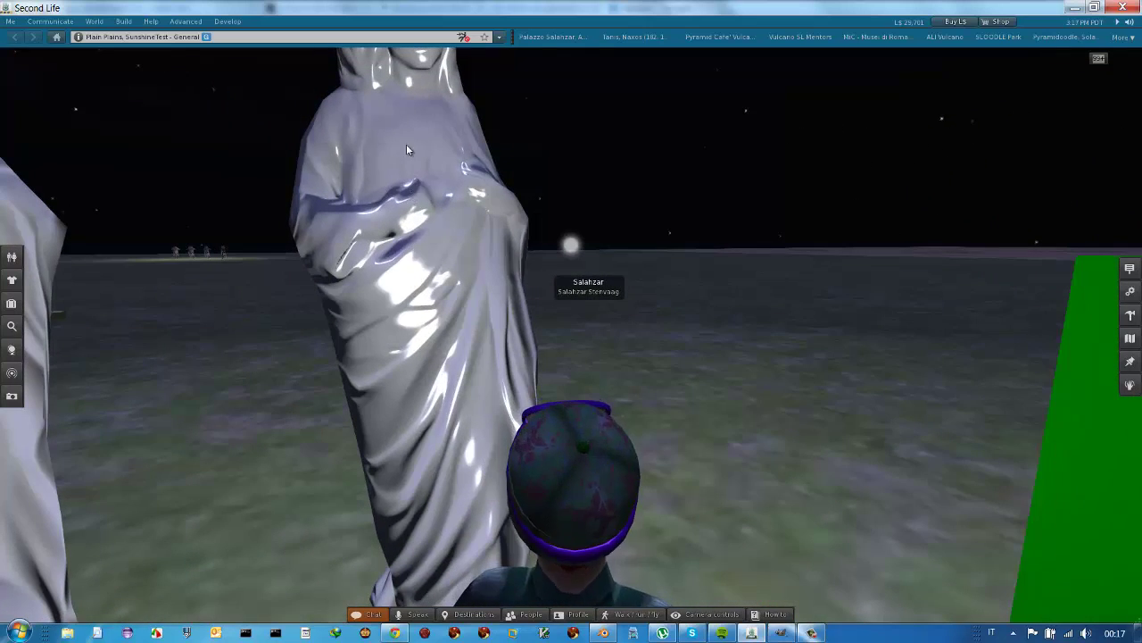
key("Left")
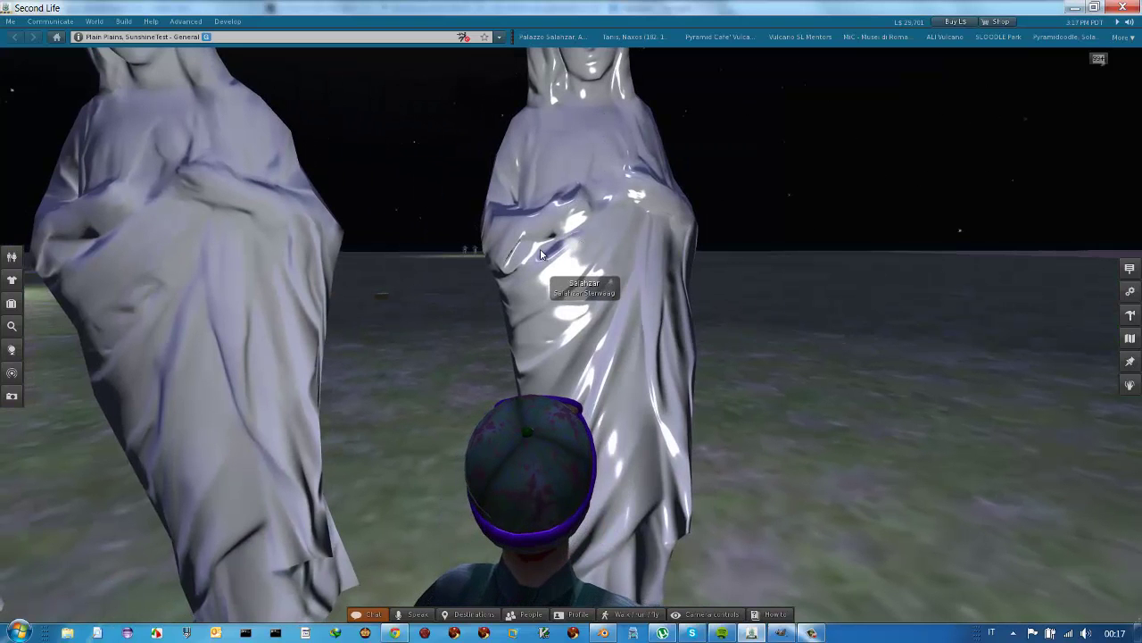
key("Left")
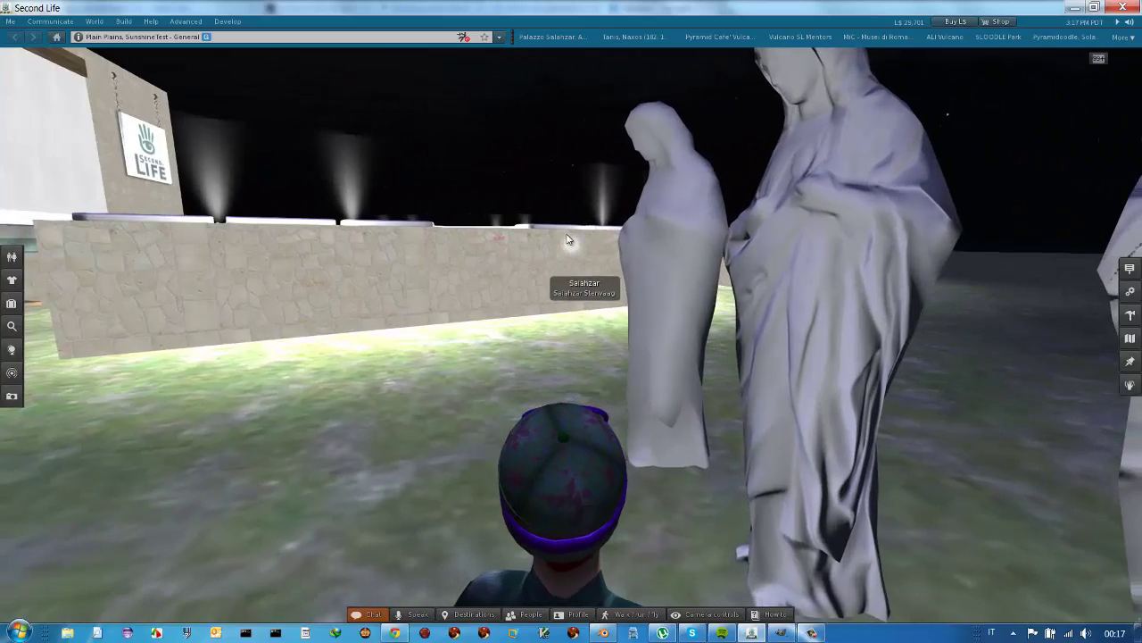
key("Up")
key("Right")
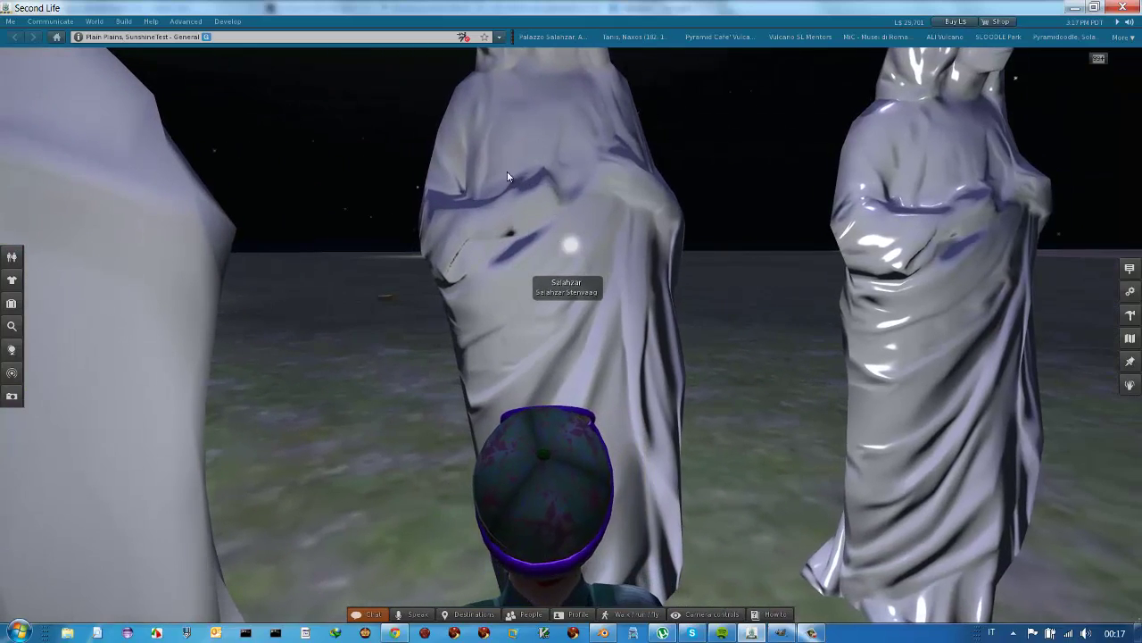
key("Right")
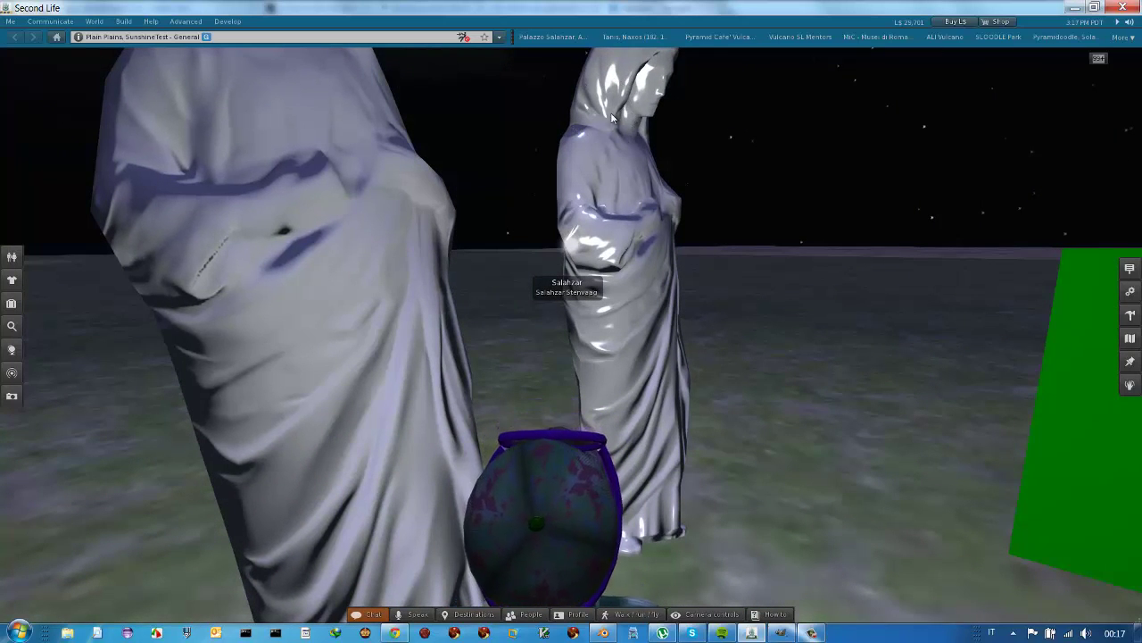
key("Left")
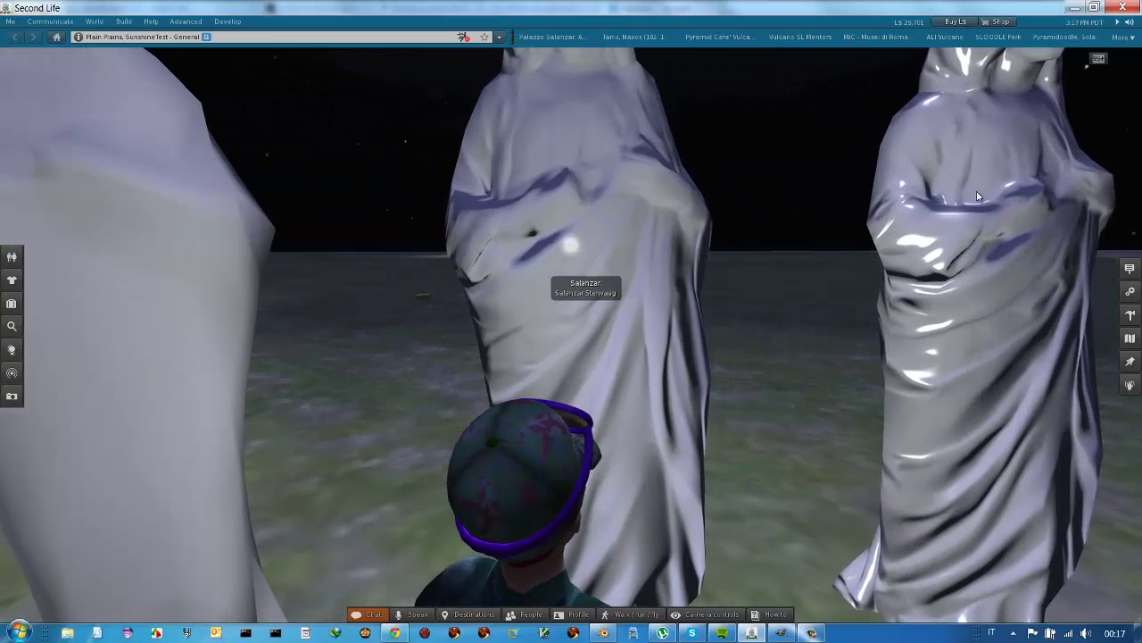
key("Left")
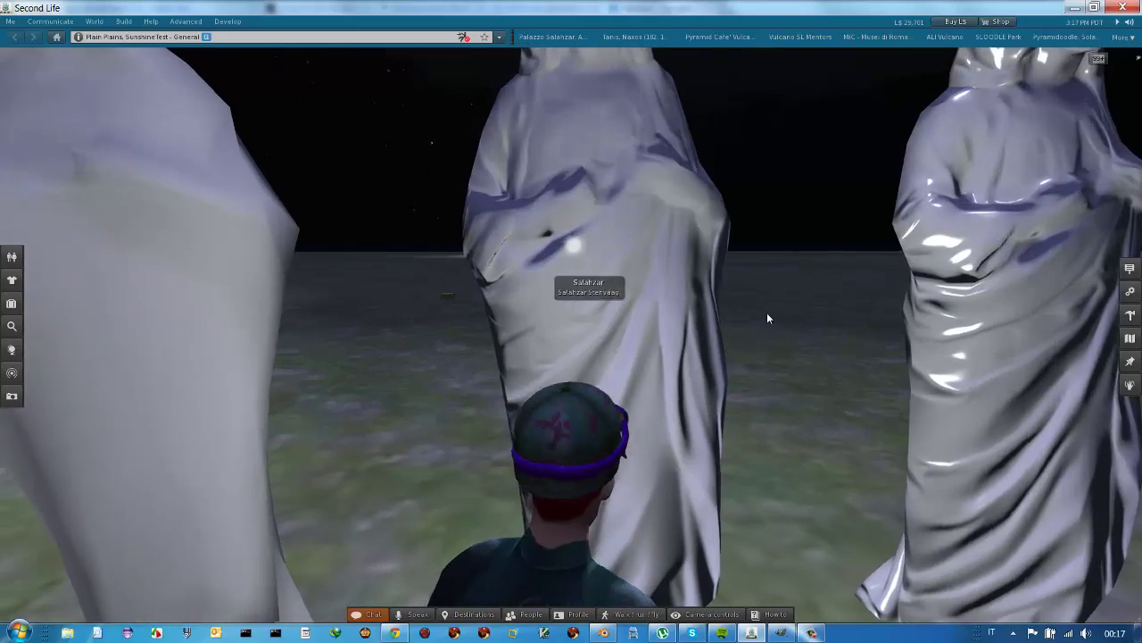
key("Right")
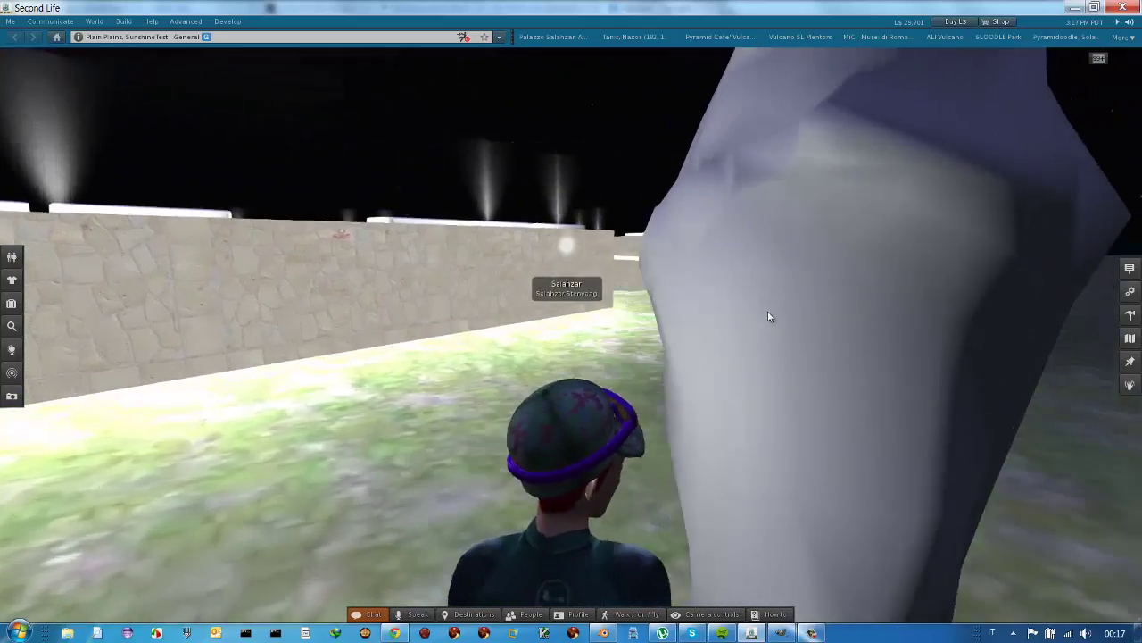
key("Right")
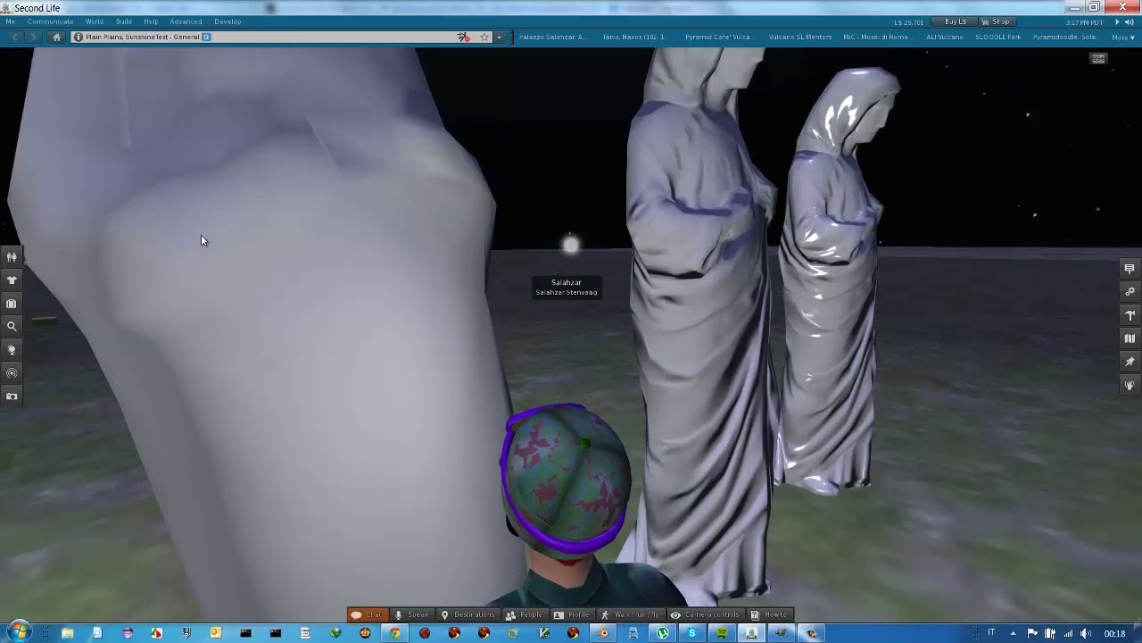
key("Right")
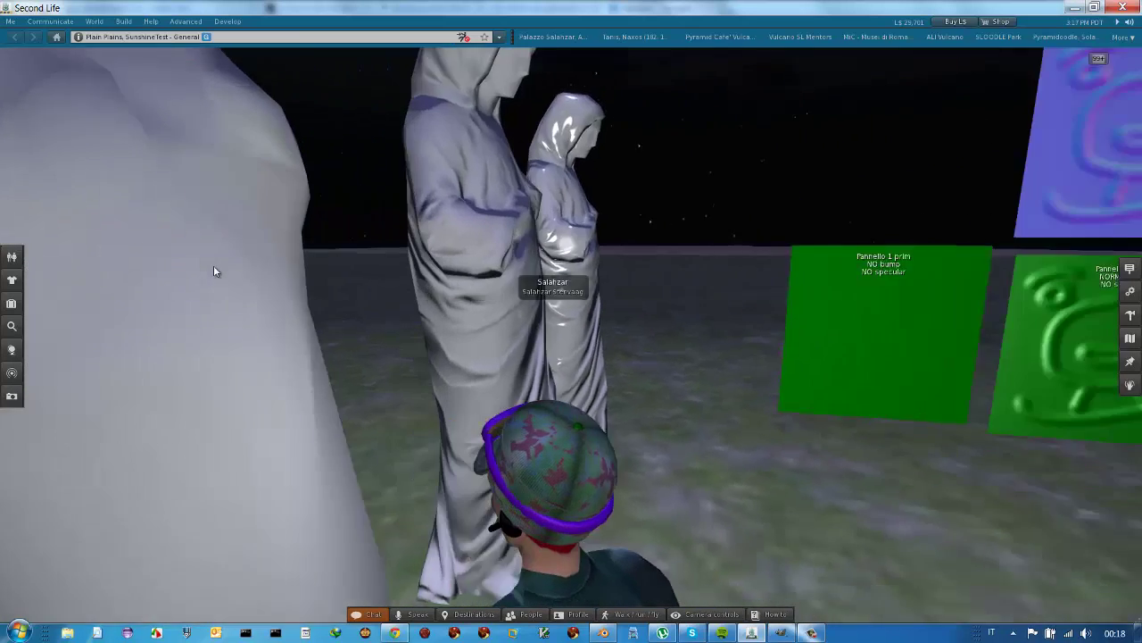
- Turn and back away to centre the green panels beside the NO bump NO specular panel
key("Right")
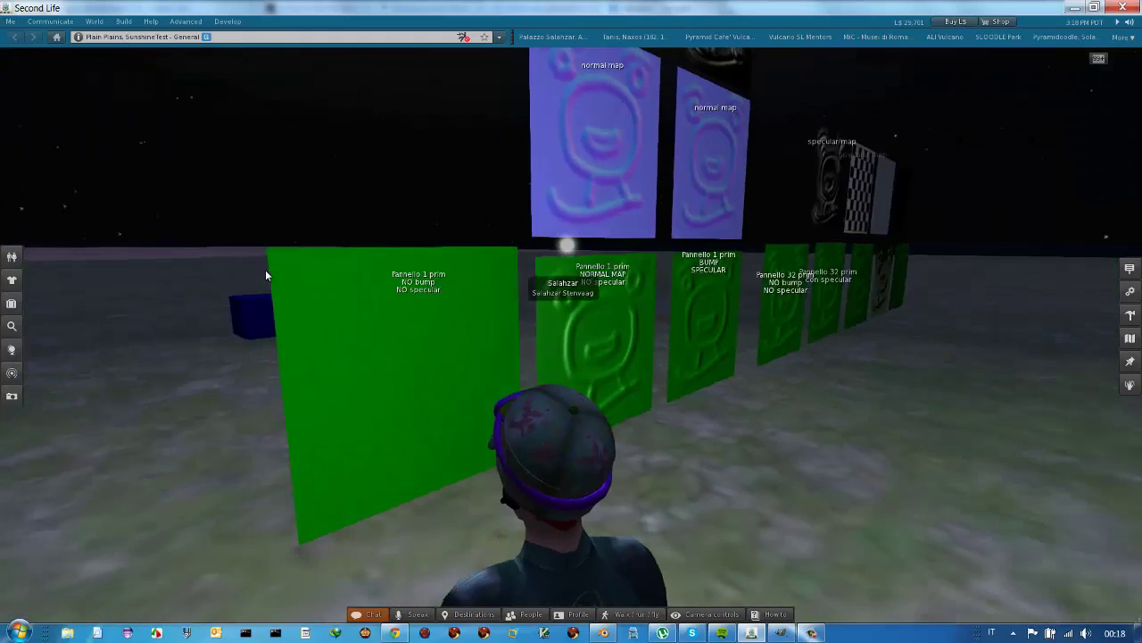
key("Left")
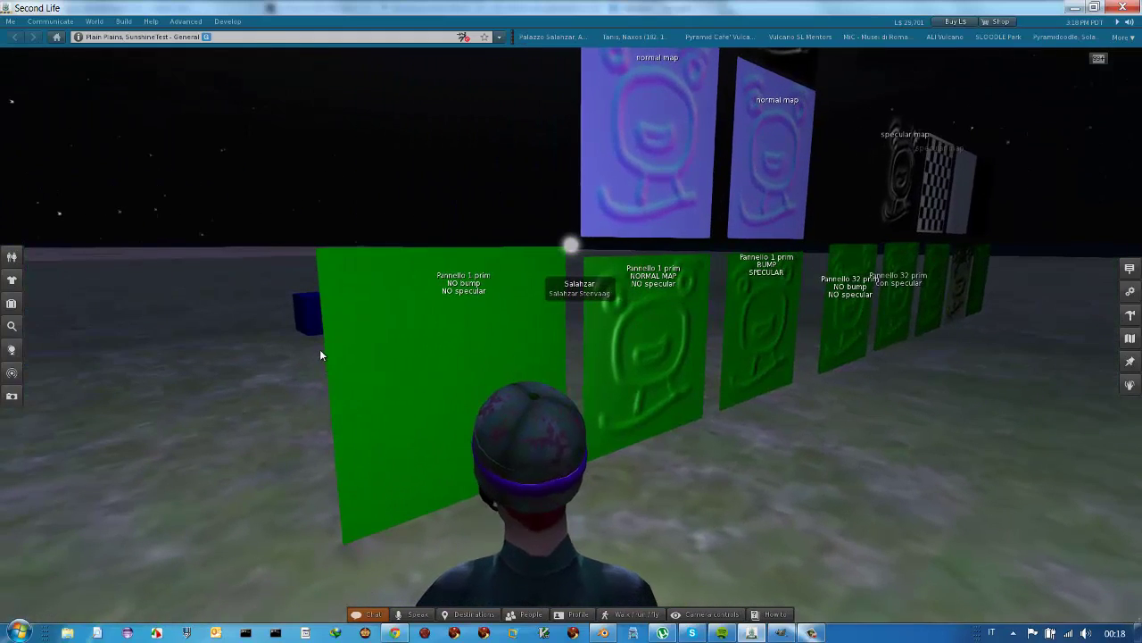
key("Right")
key("Left")
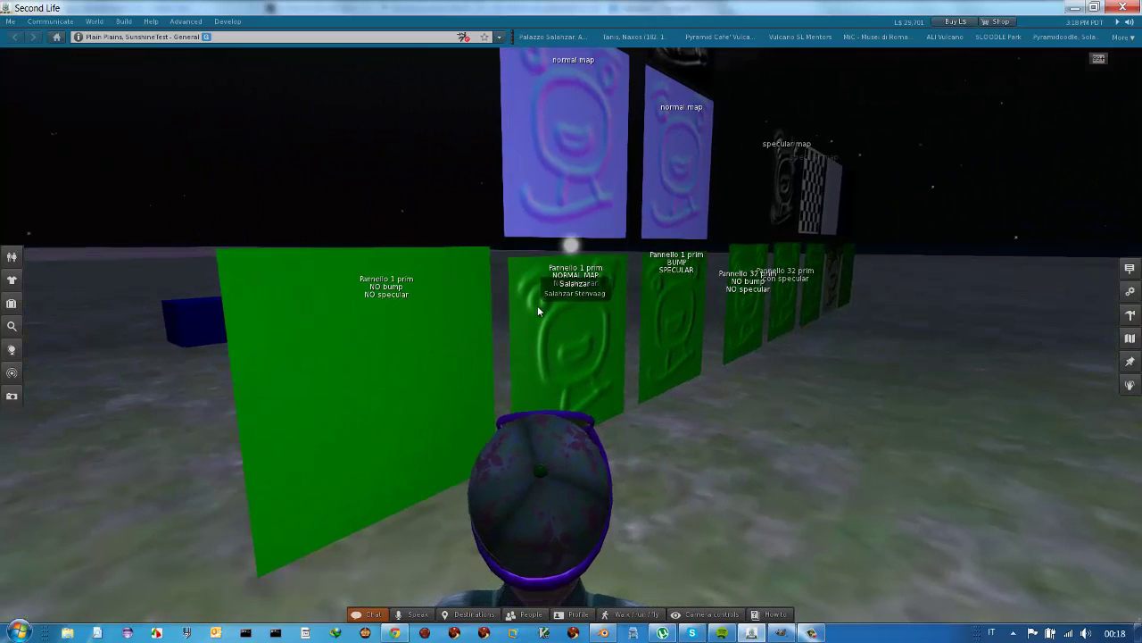
key("Down")
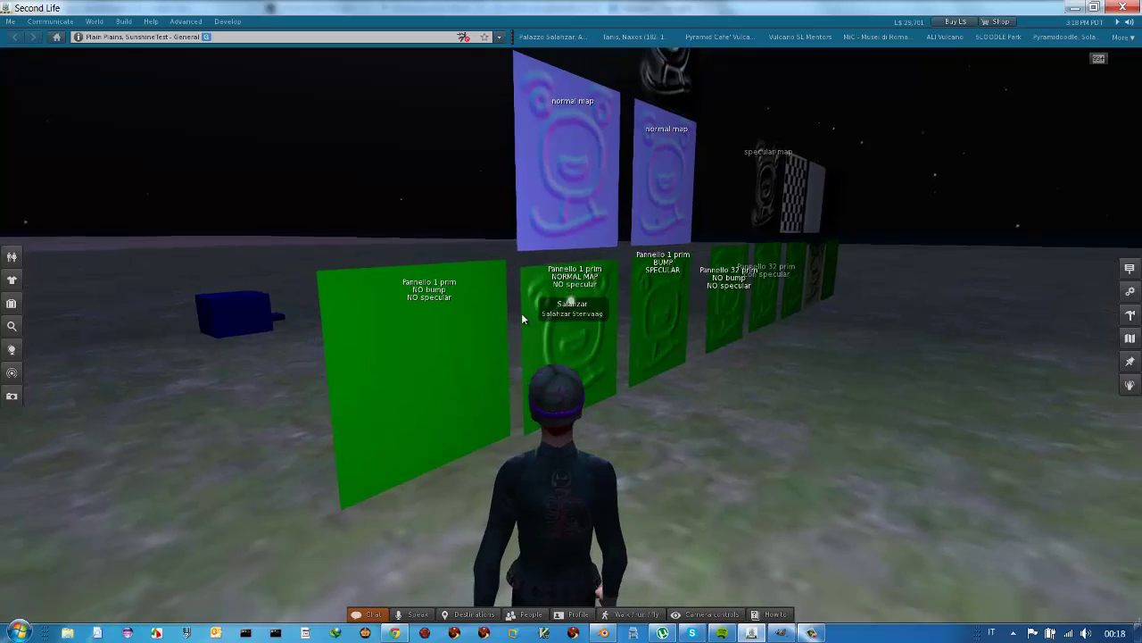
key("Left")
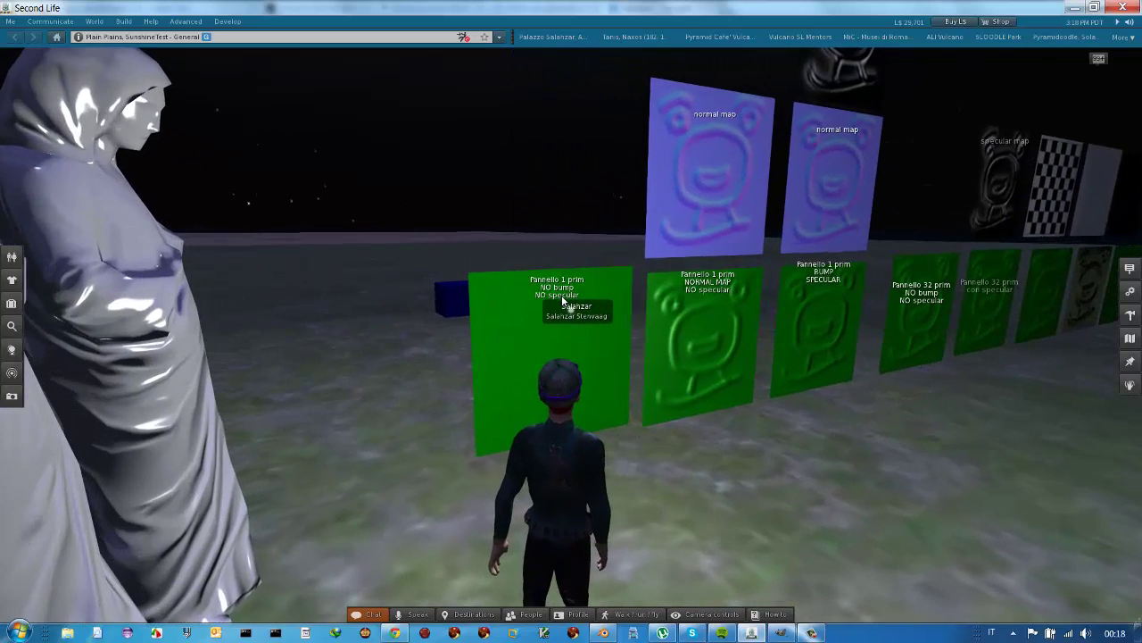
key("Right")
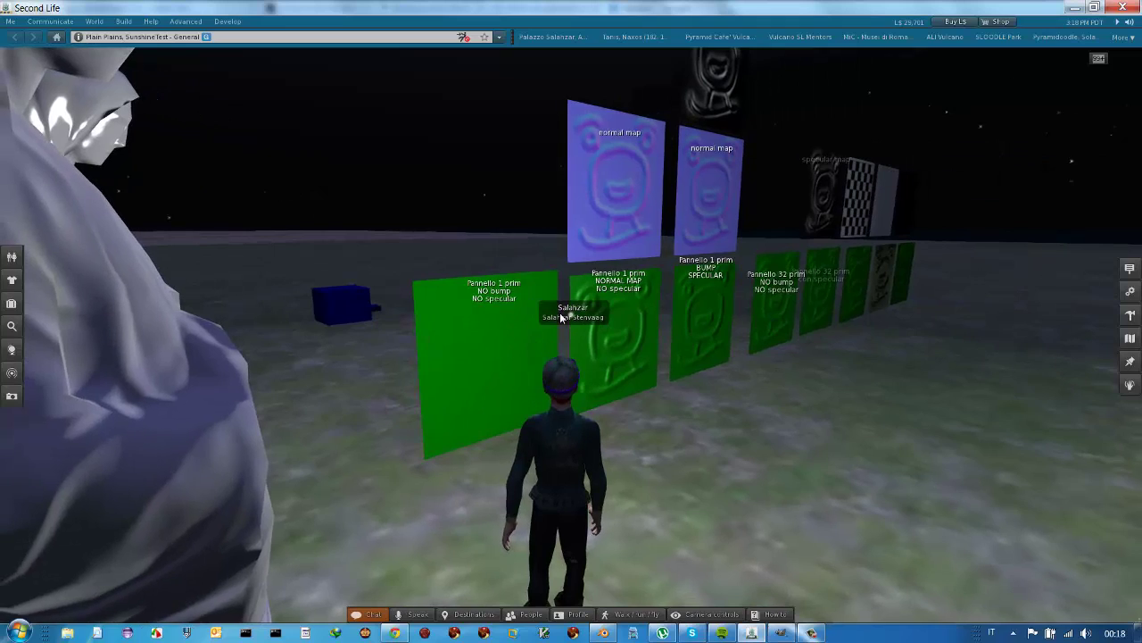
key("Right")
key("Left")
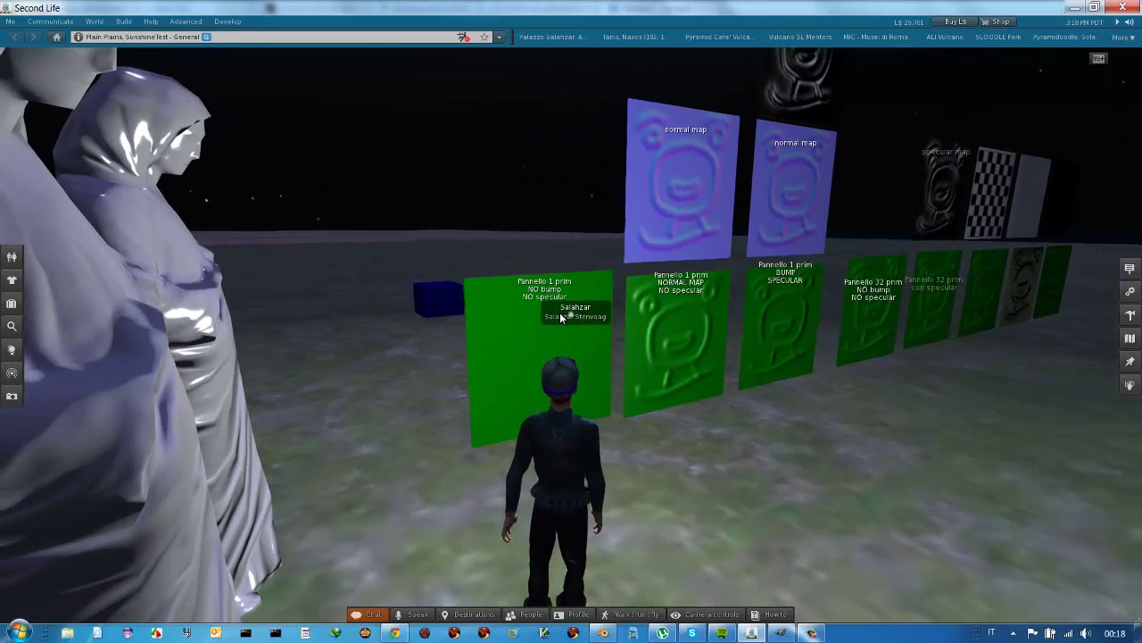
key("Left")
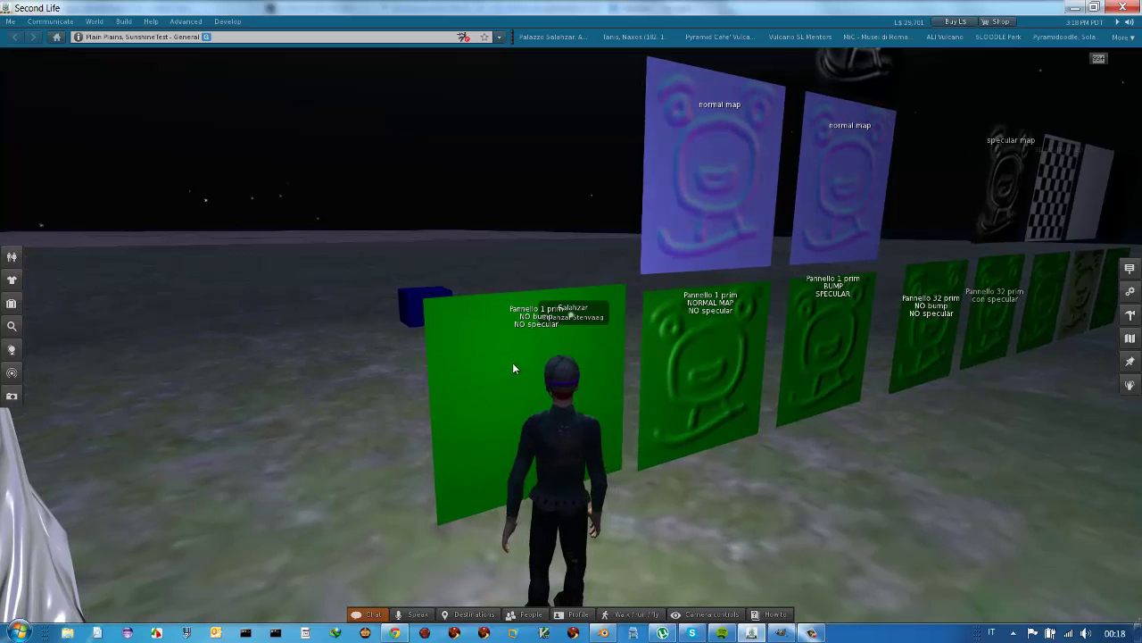
right_click(514, 355)
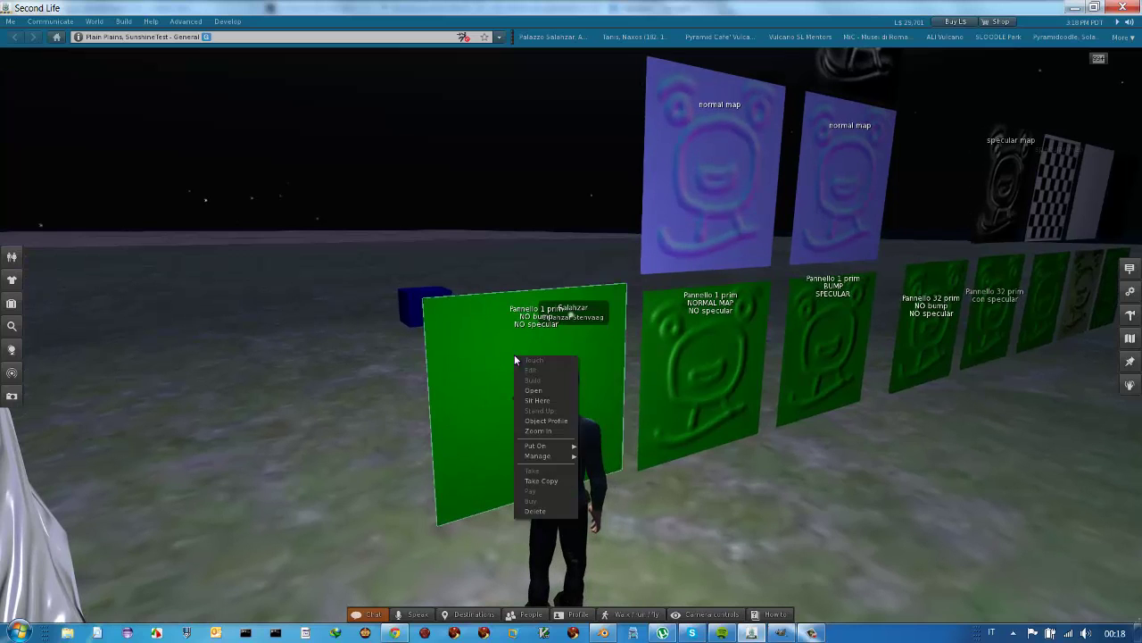
left_click(530, 369)
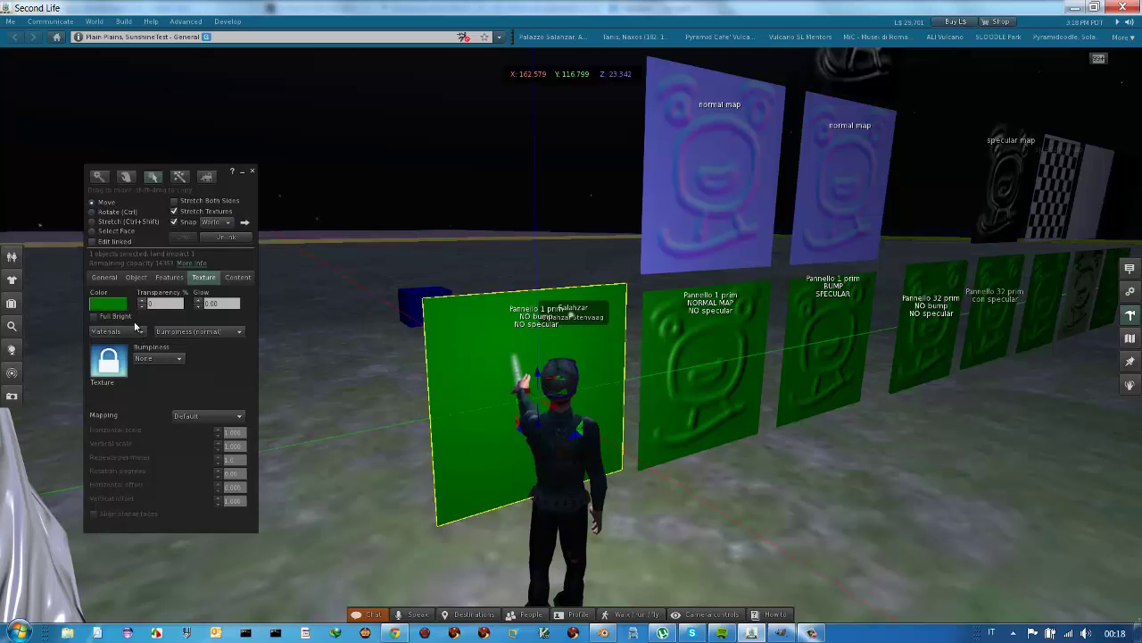
left_click(253, 173)
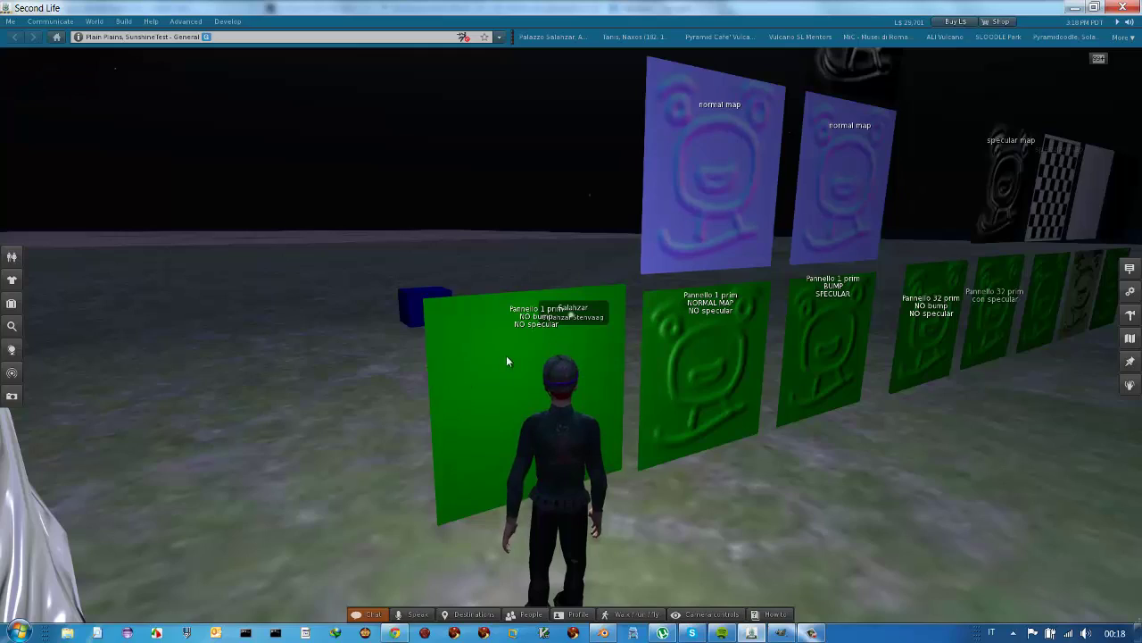
- Swing the view left and right to face the embossed NORMAL MAP panel squarely
key("Right")
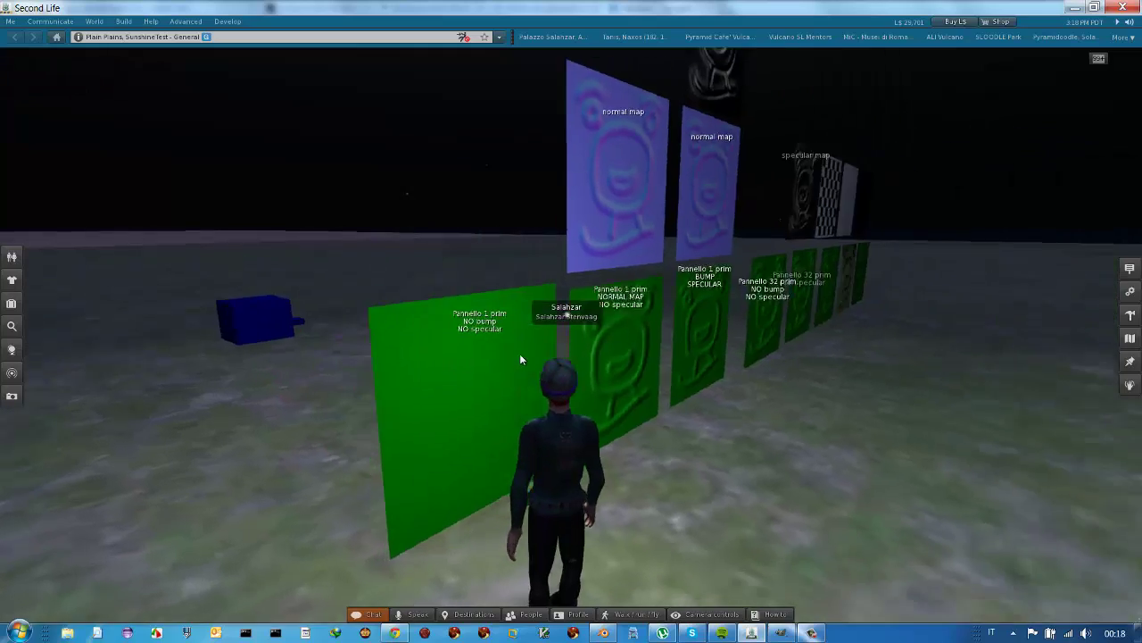
key("Left")
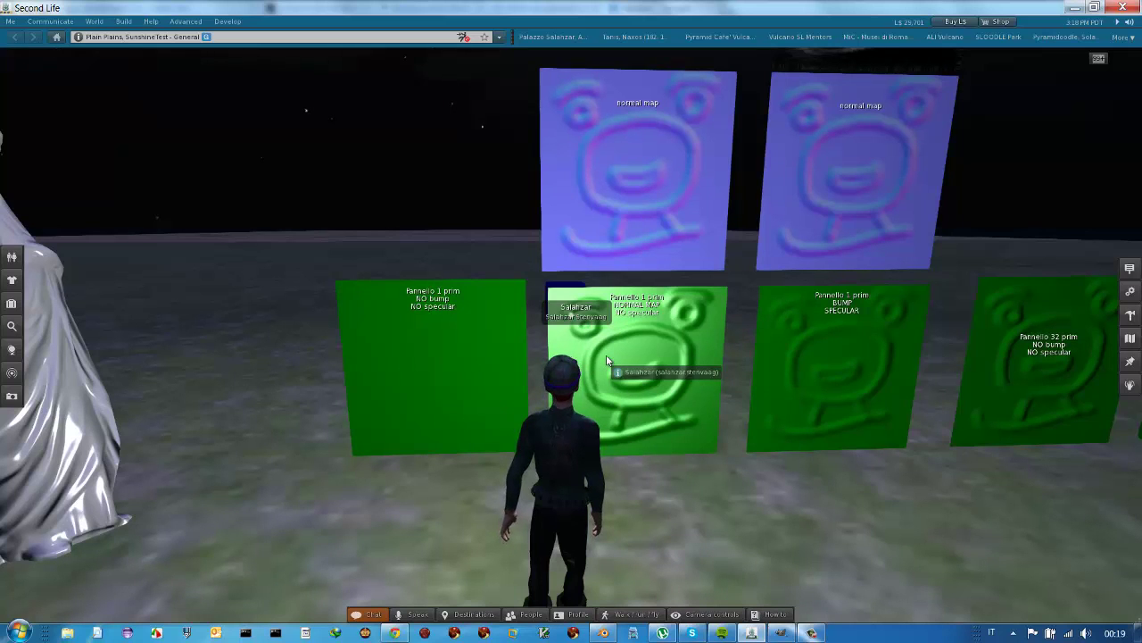
key("Right")
key("Right")
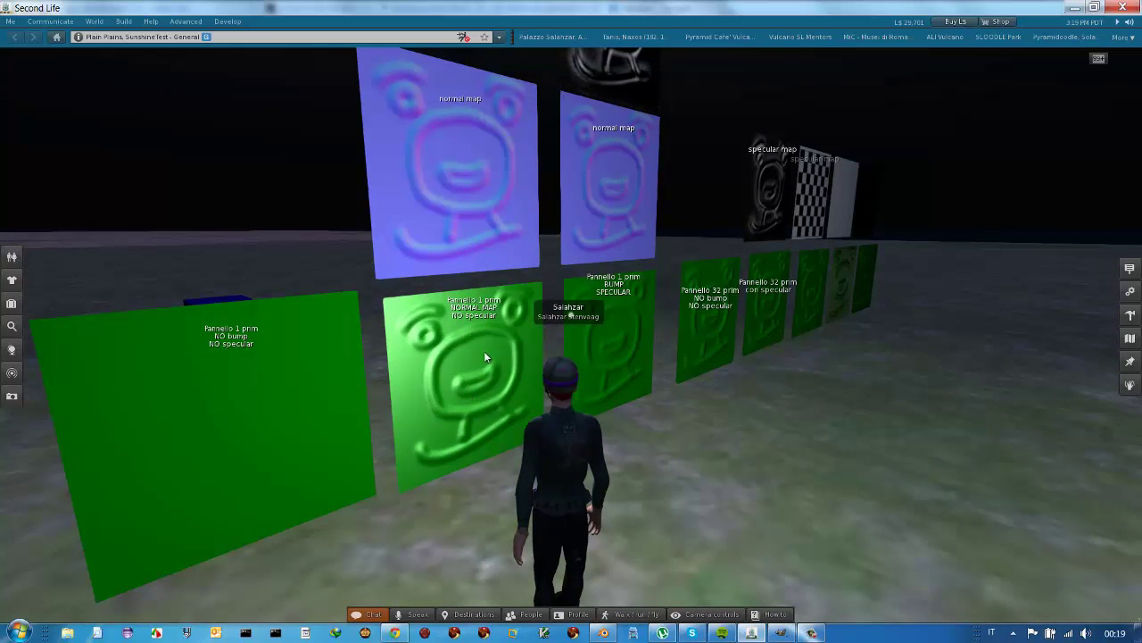
key("Left")
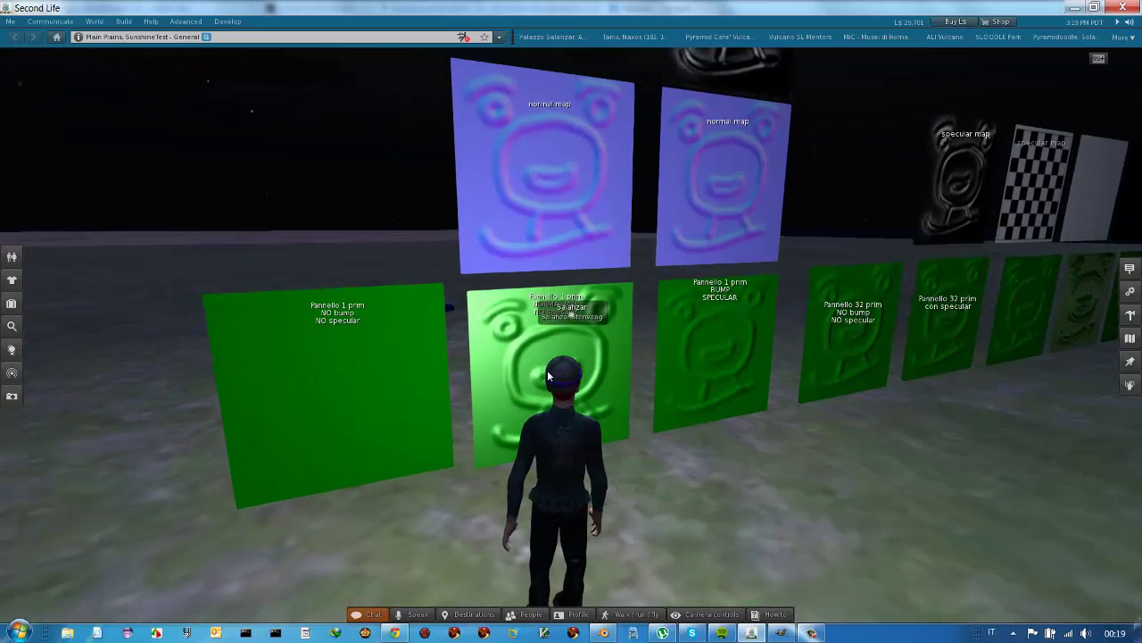
key("Left")
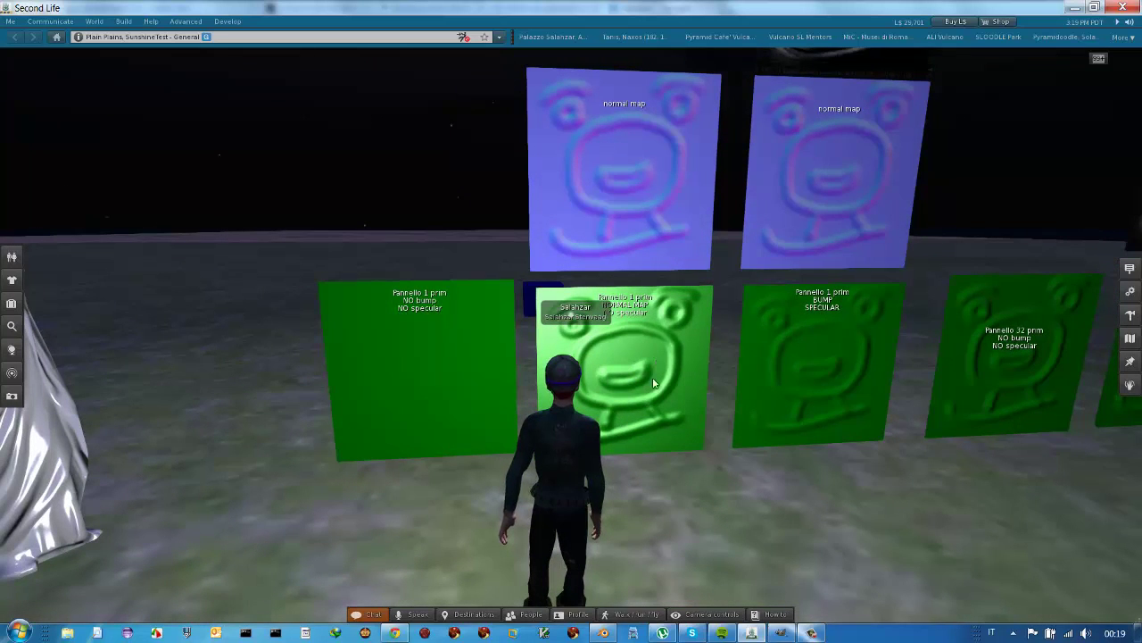
key("Left")
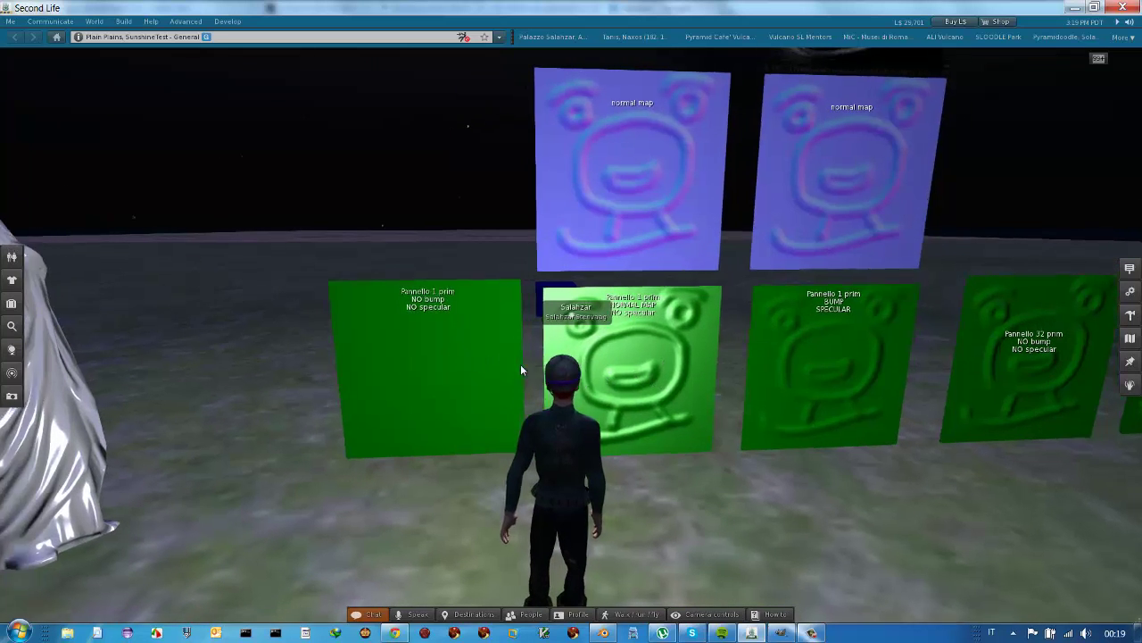
key("Right")
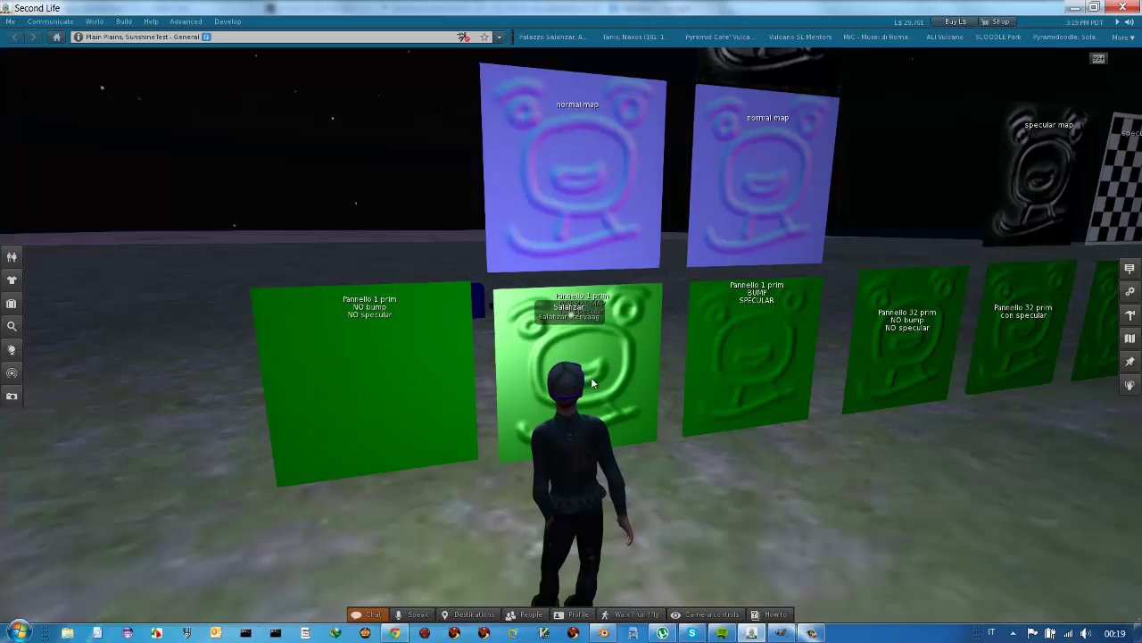
key("Right")
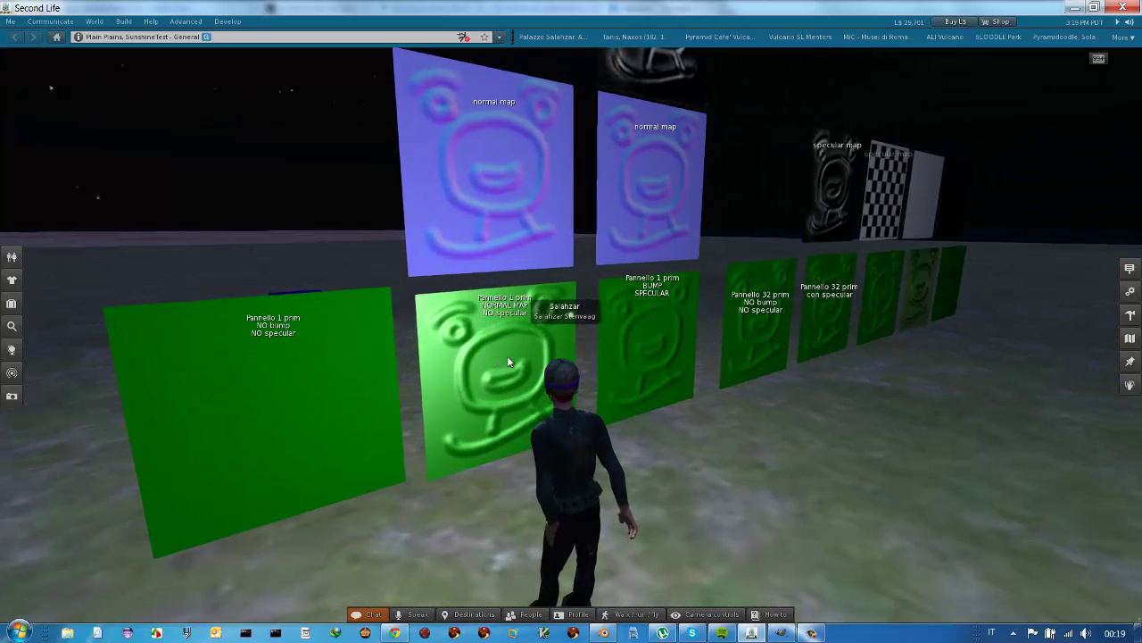
key("Left")
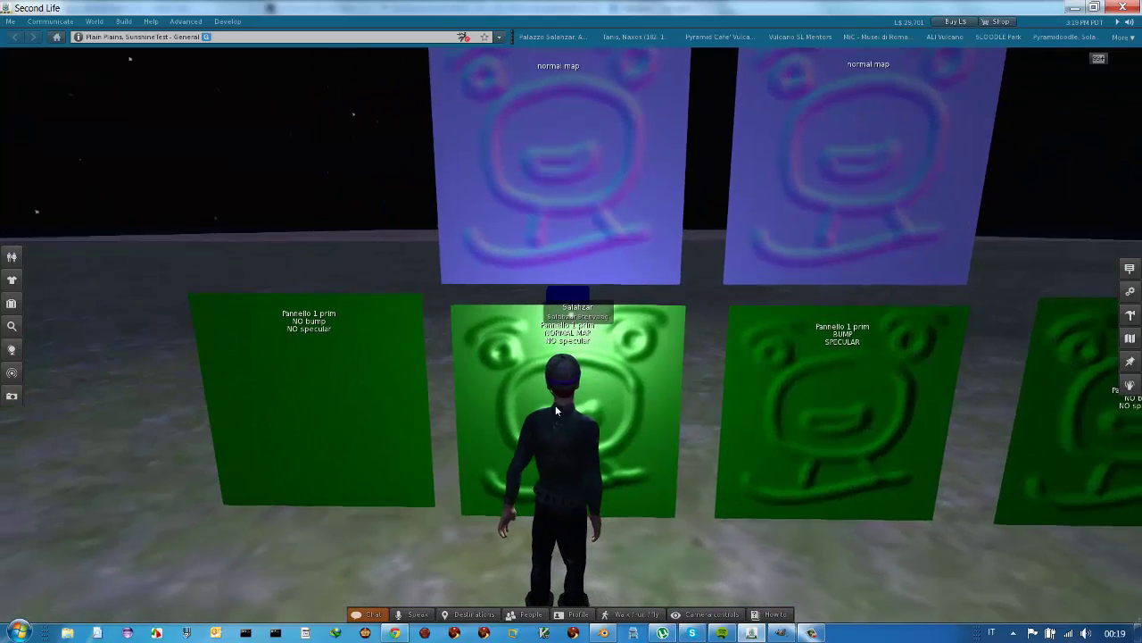
key("Down")
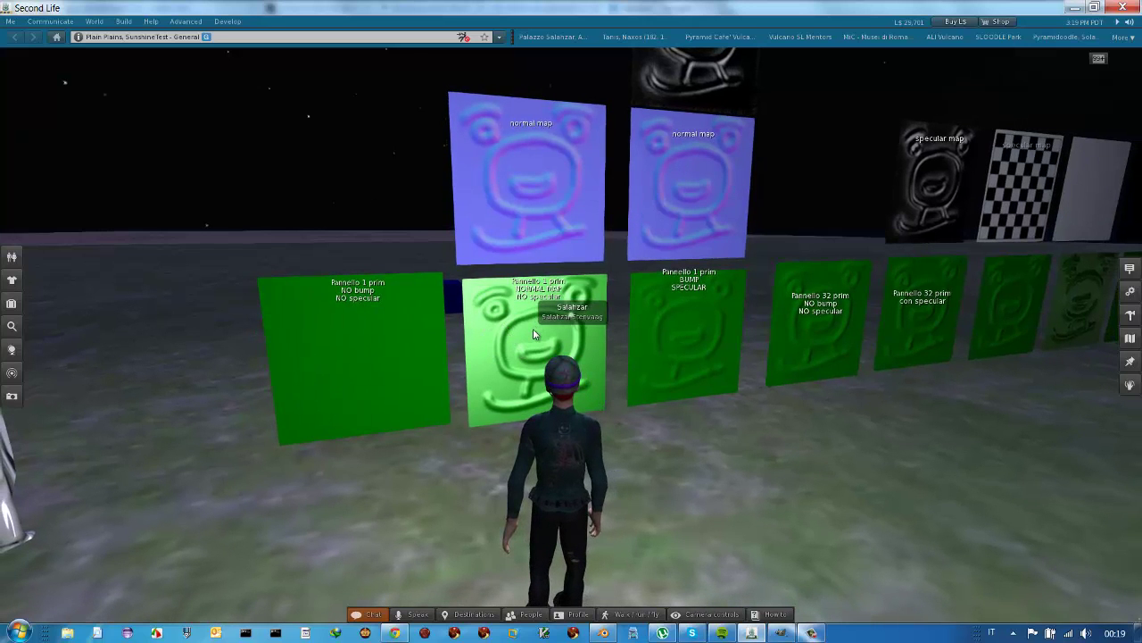
key("Down")
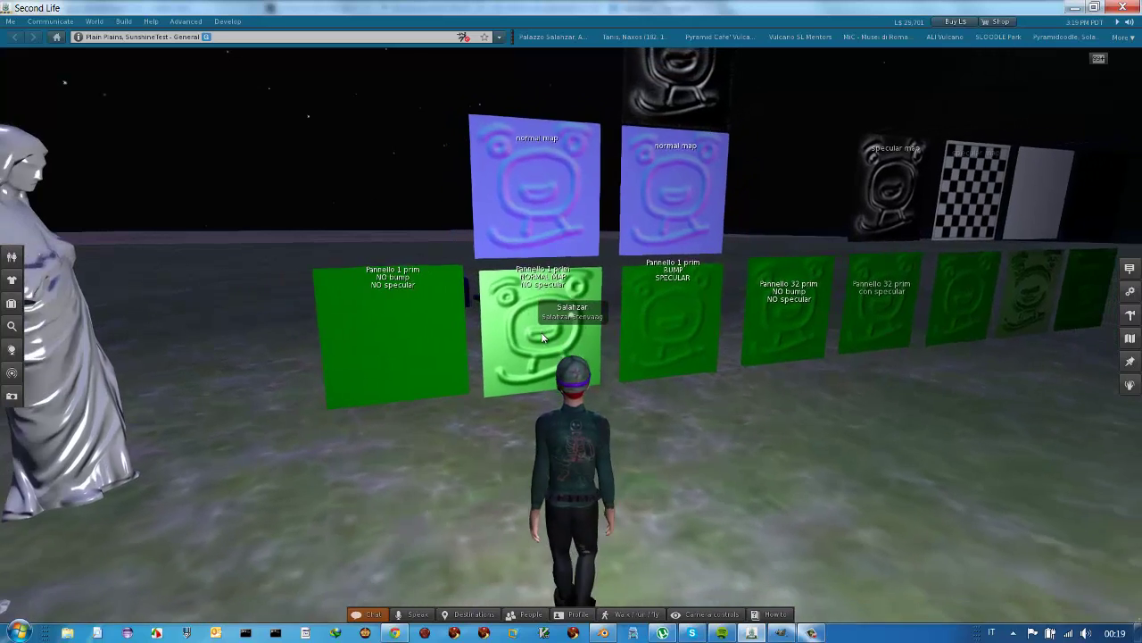
key("Up")
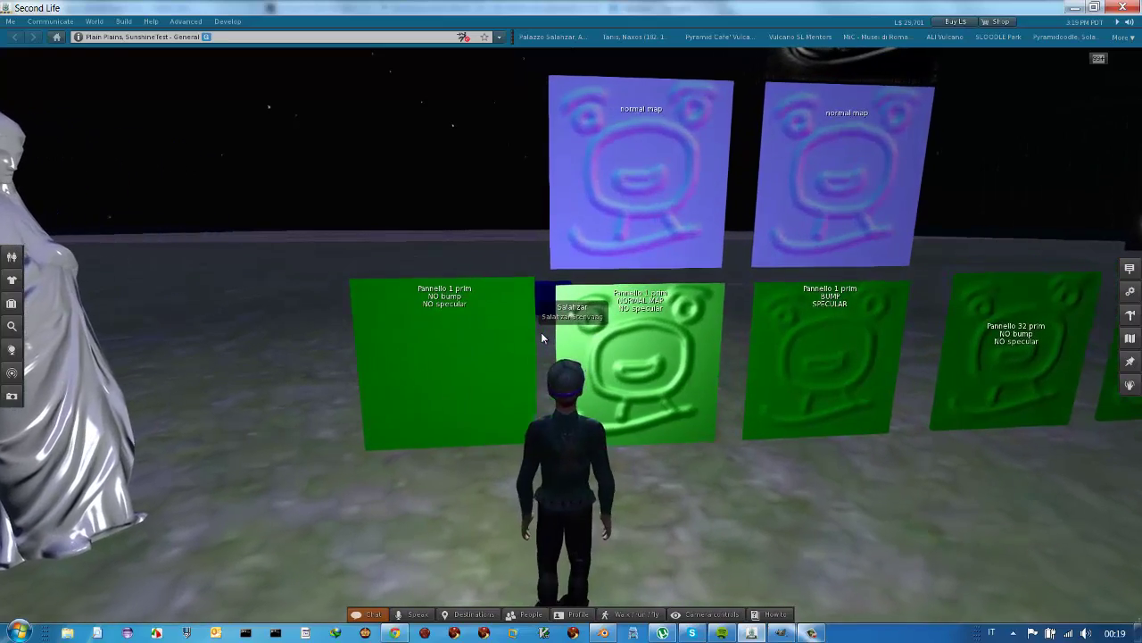
key("shift+Right")
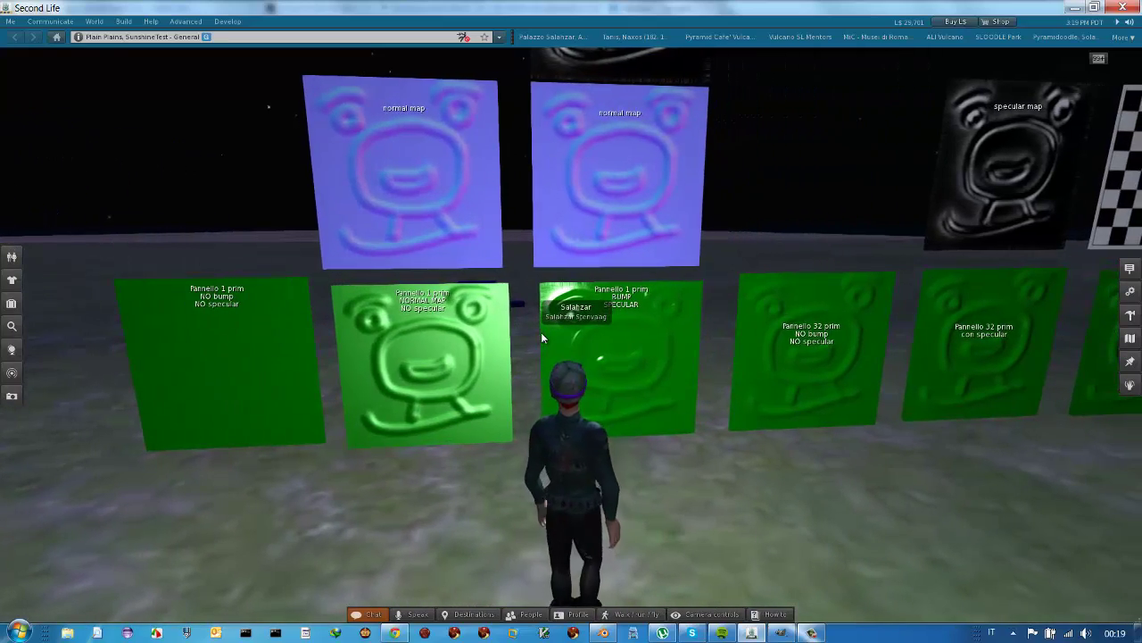
key("Down")
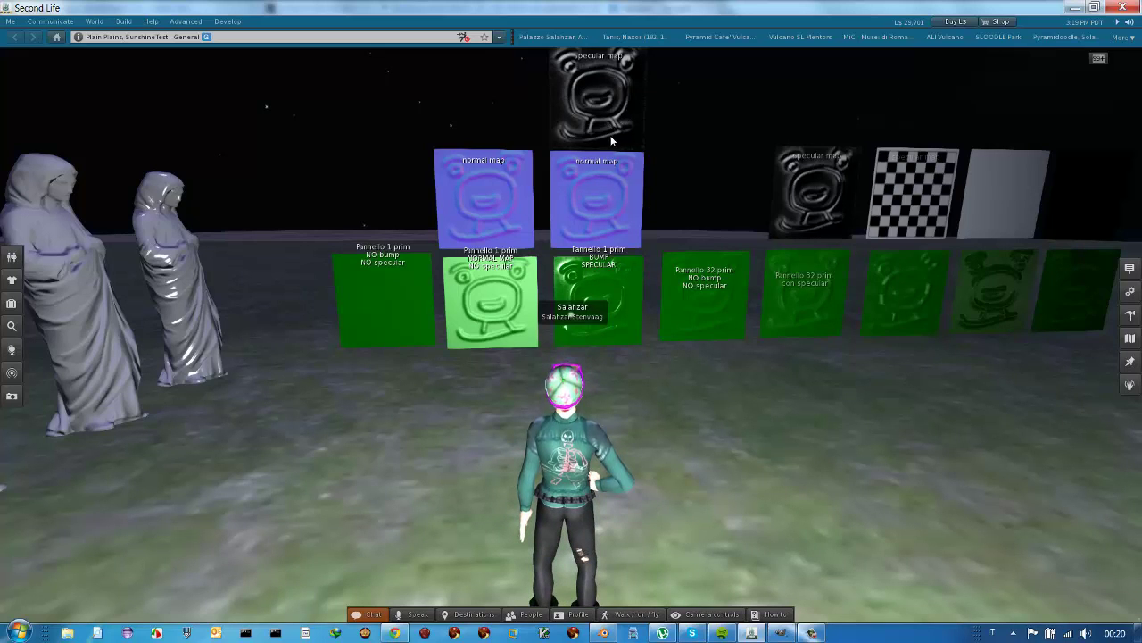
key("Up")
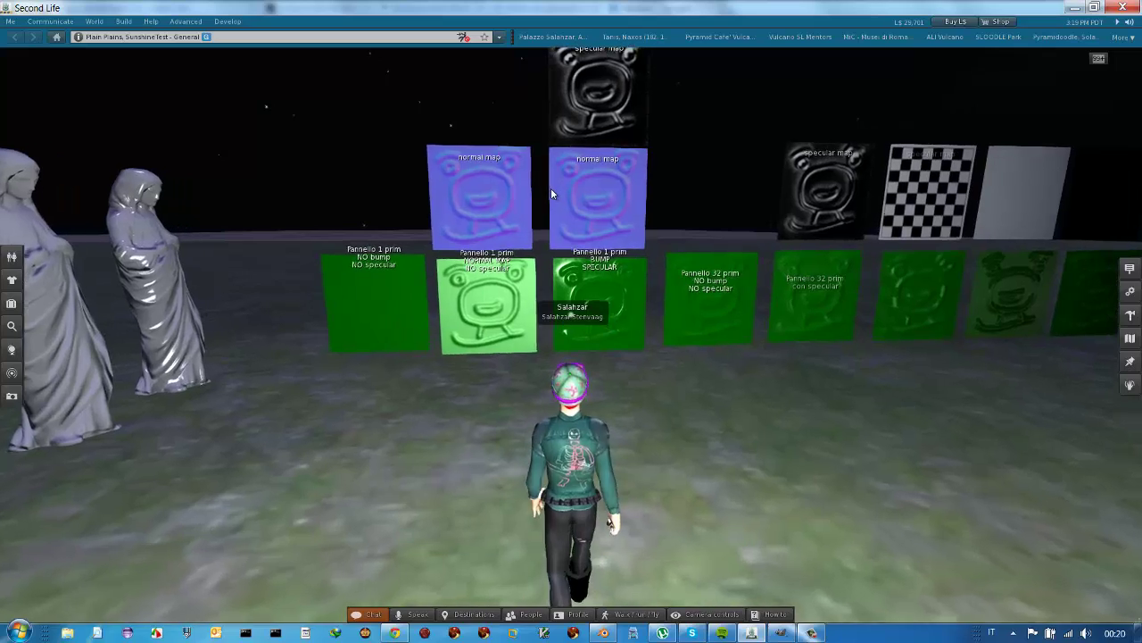
key("Up")
key("Left")
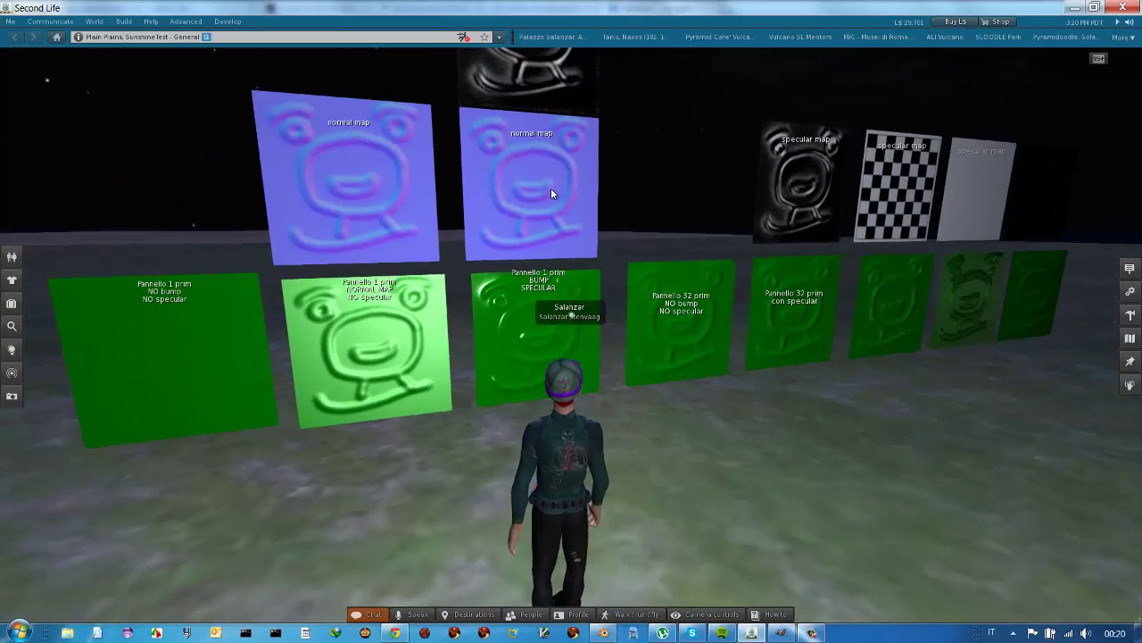
key("Right")
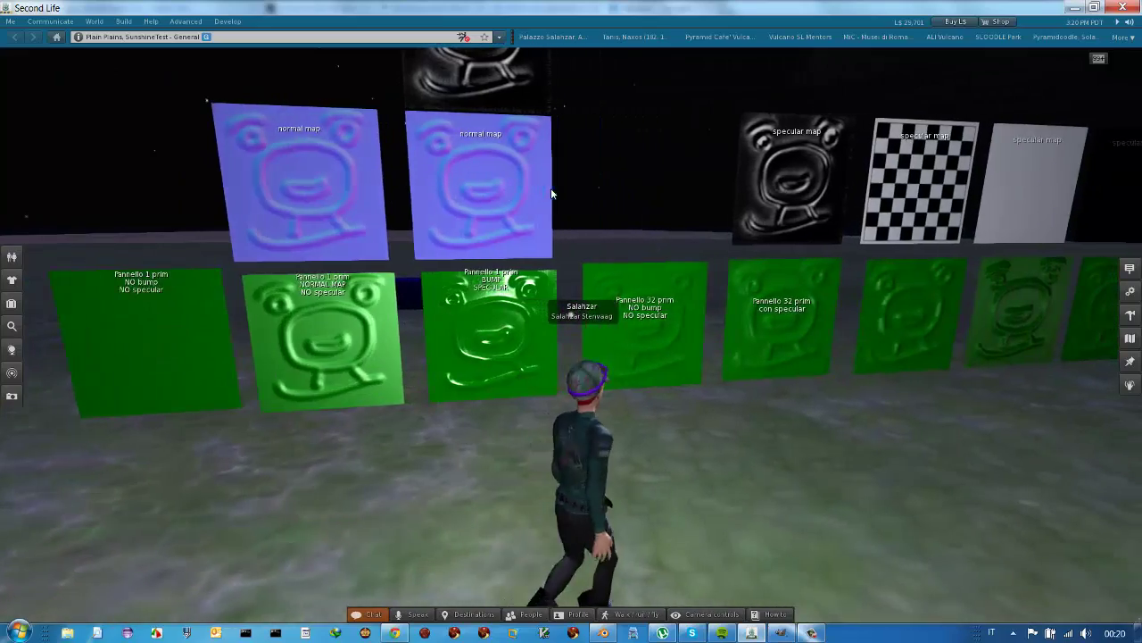
key("Left")
key("Left")
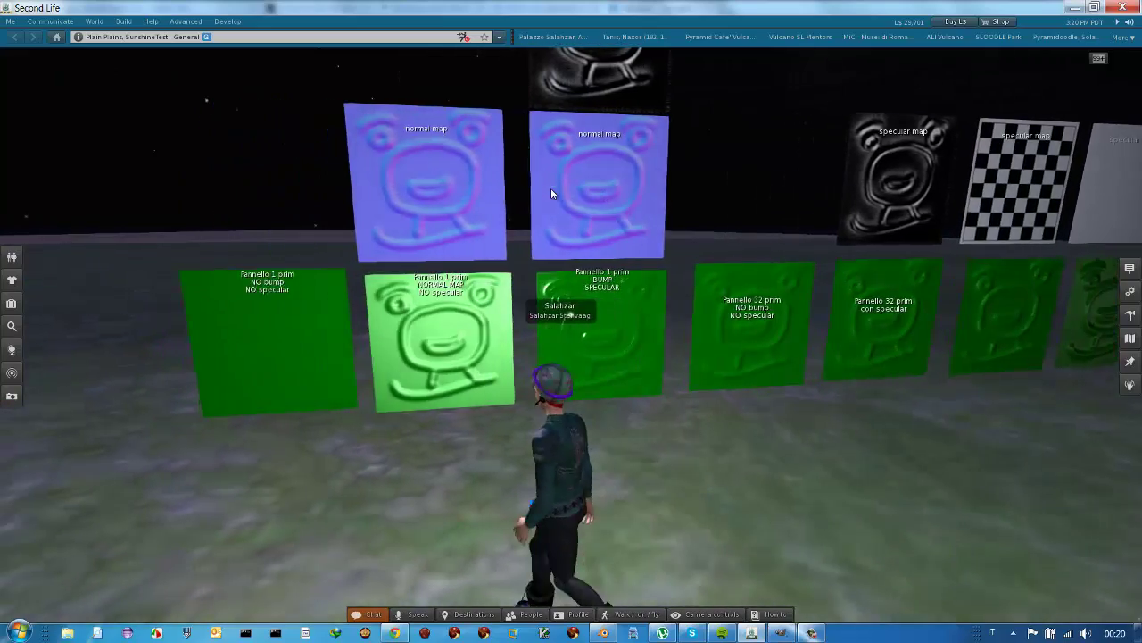
key("Up")
key("Right")
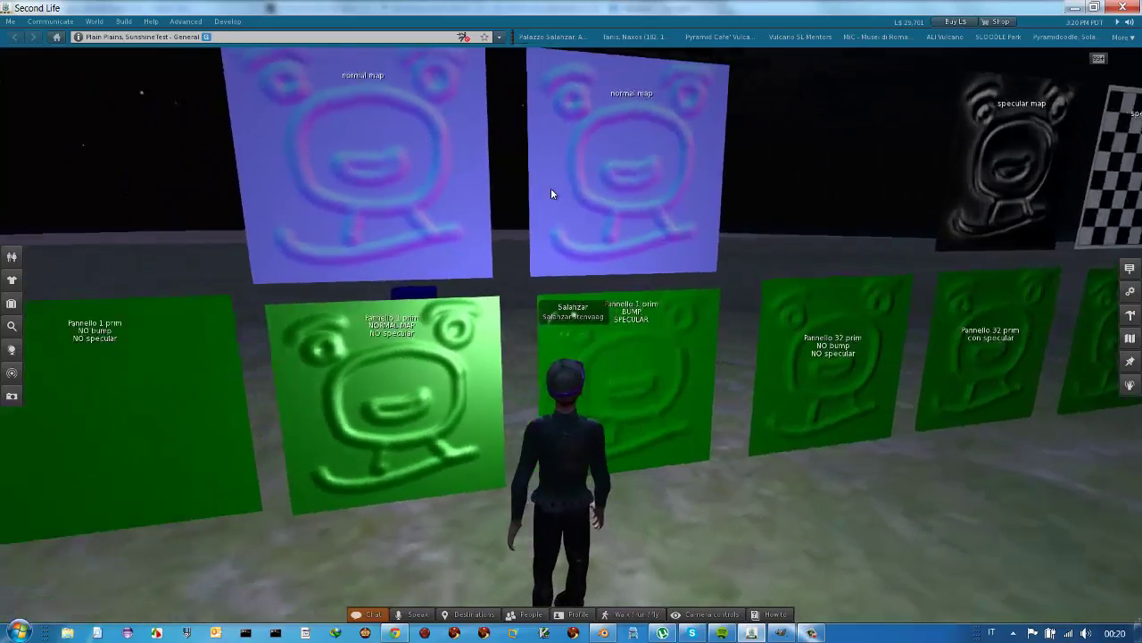
key("Up")
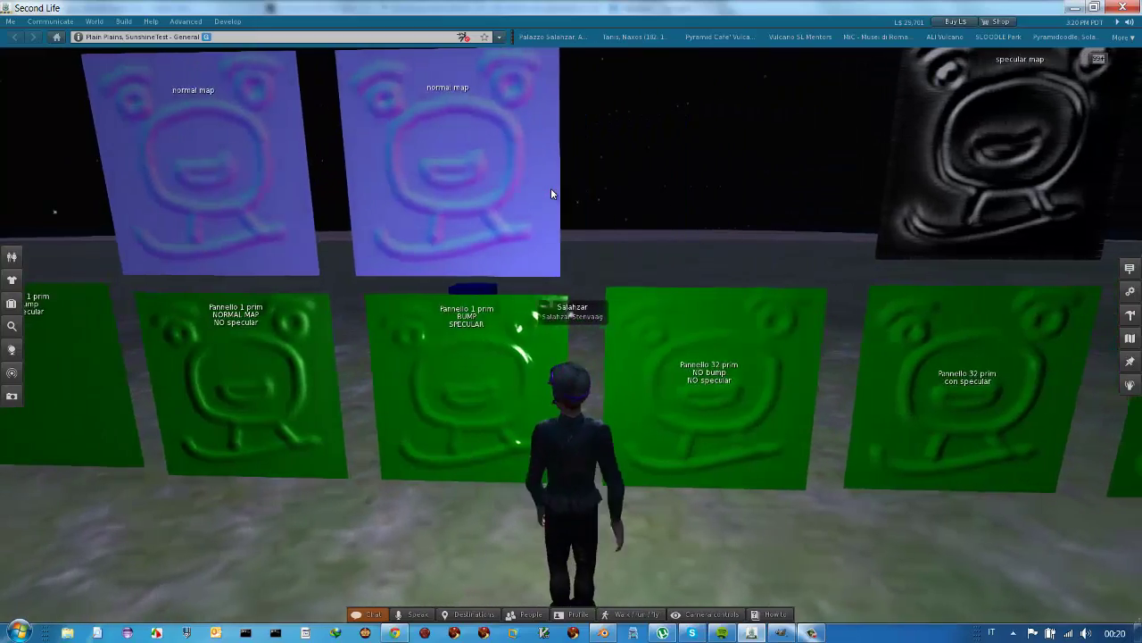
key("Left")
key("Left")
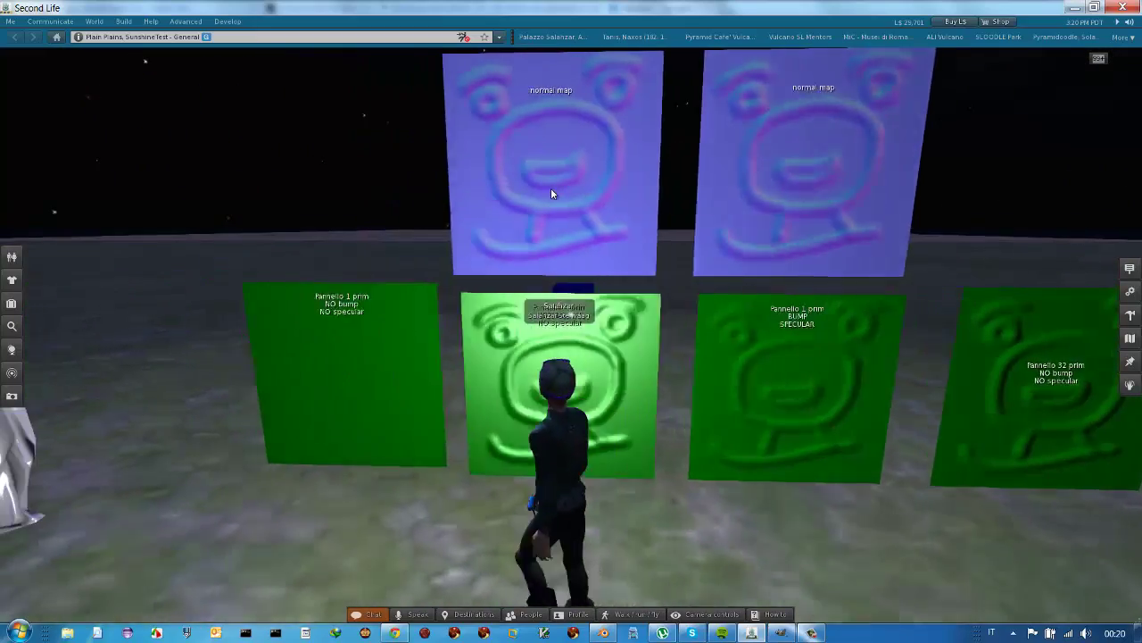
key("Right")
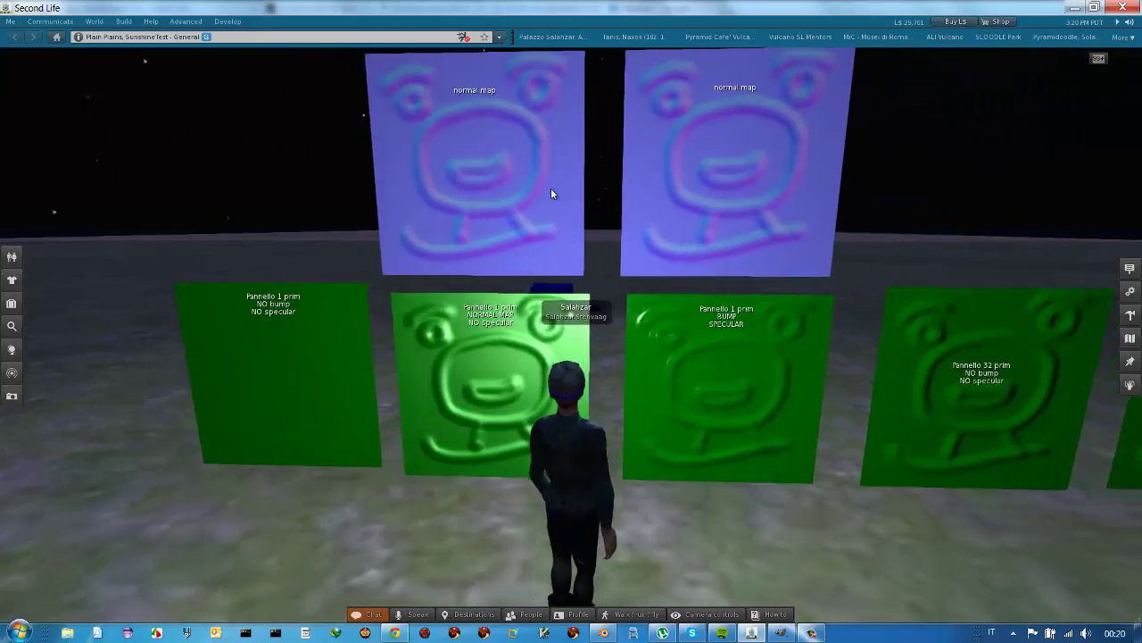
key("Left")
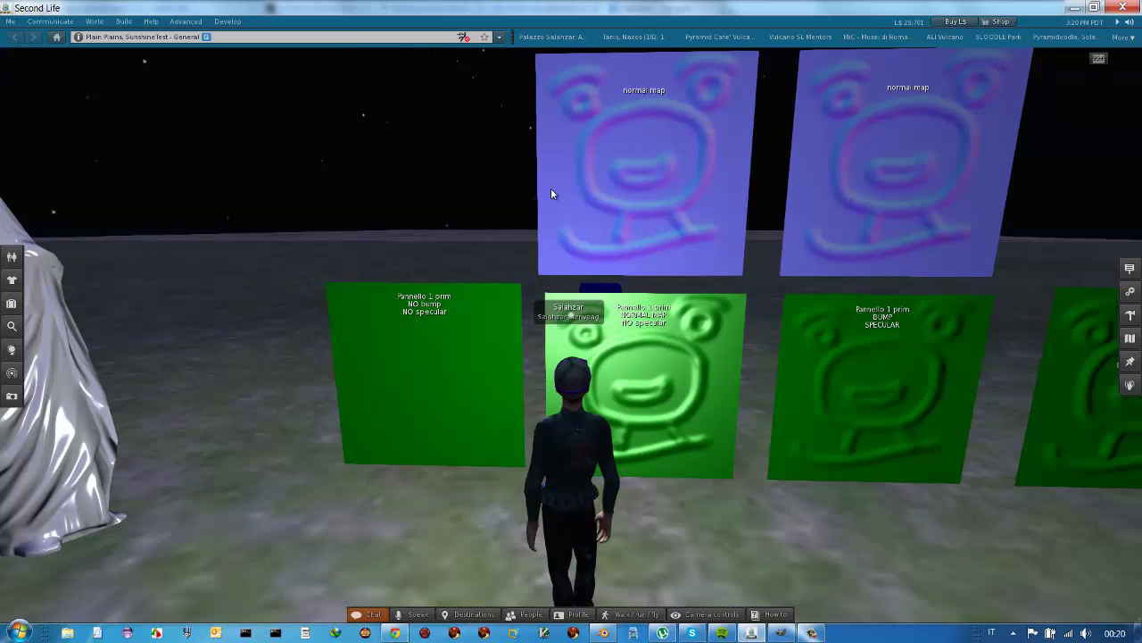
key("Right")
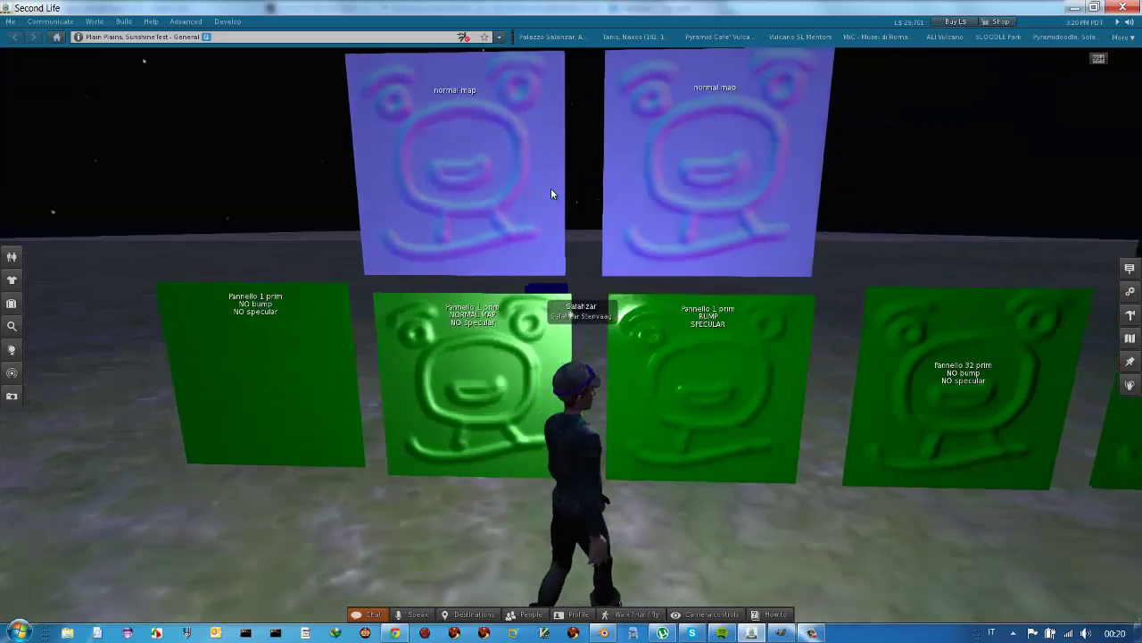
key("Right")
key("Left")
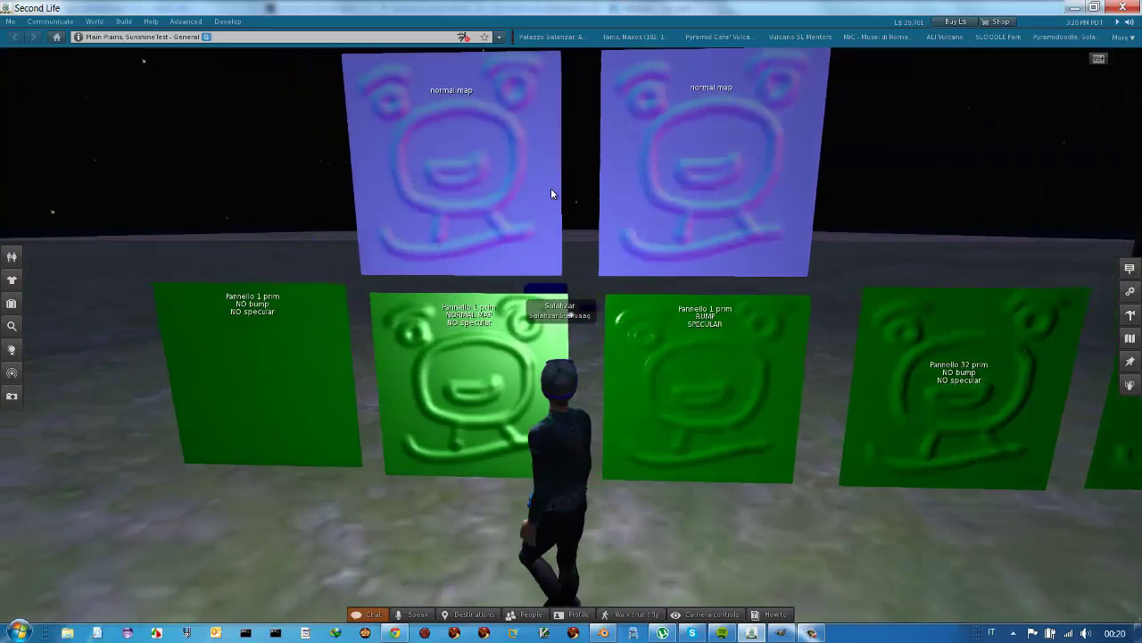
key("Right")
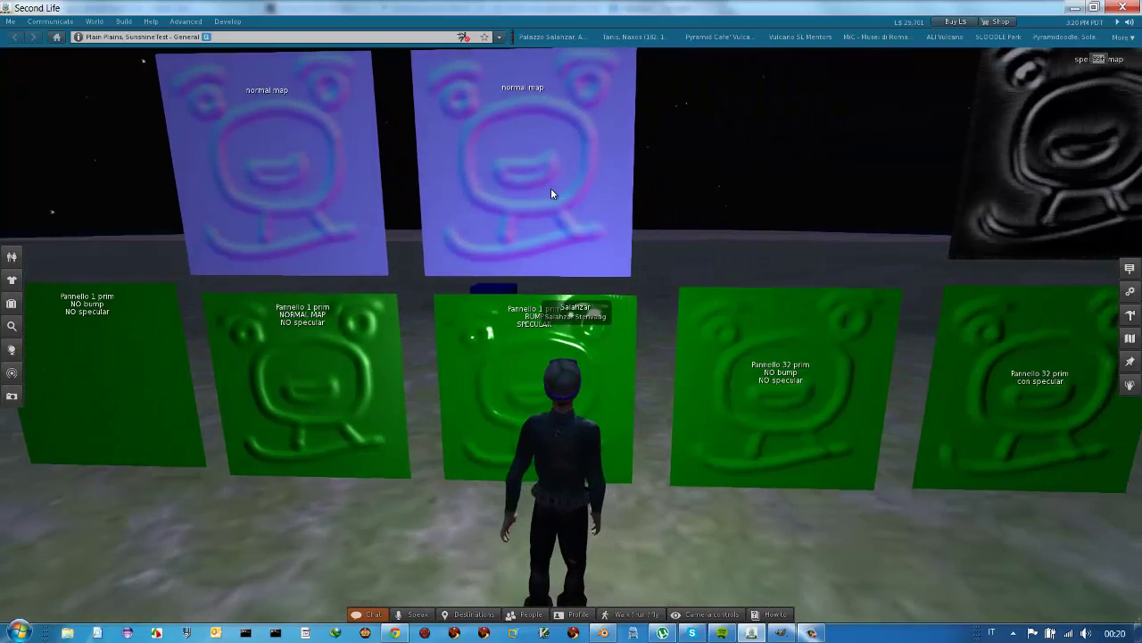
key("Left")
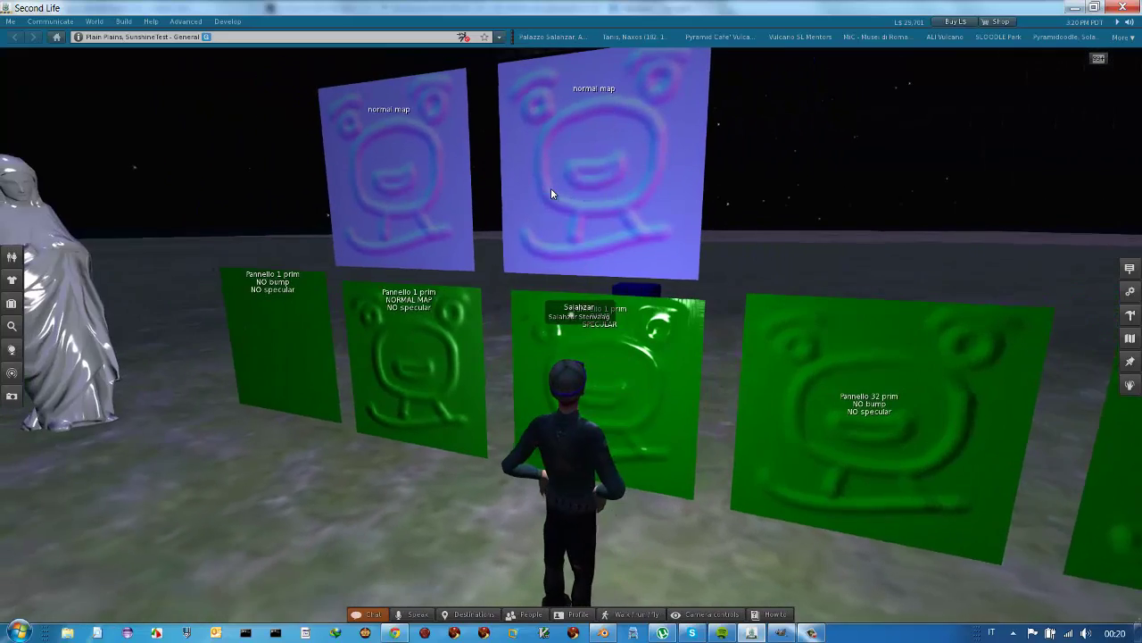
key("Right")
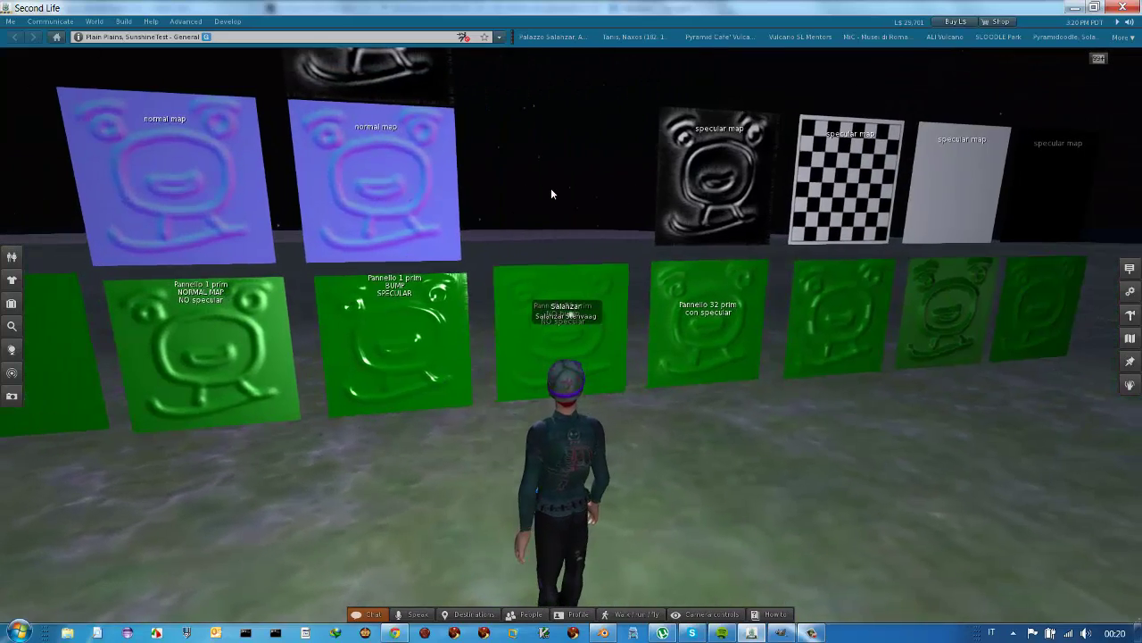
key("Left")
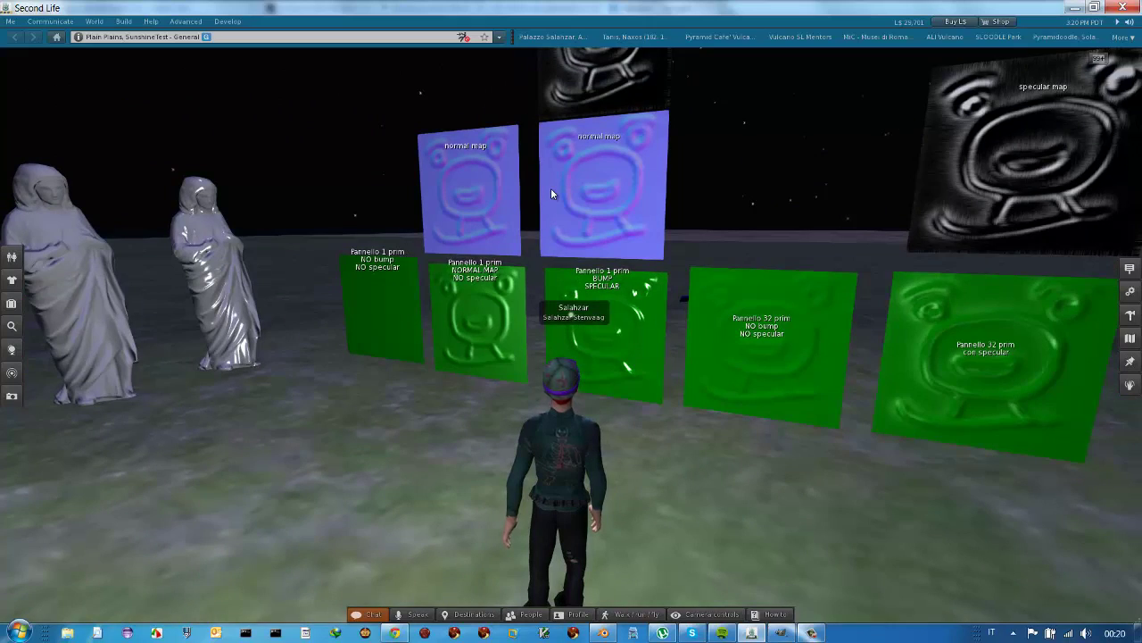
key("Up")
key("Right")
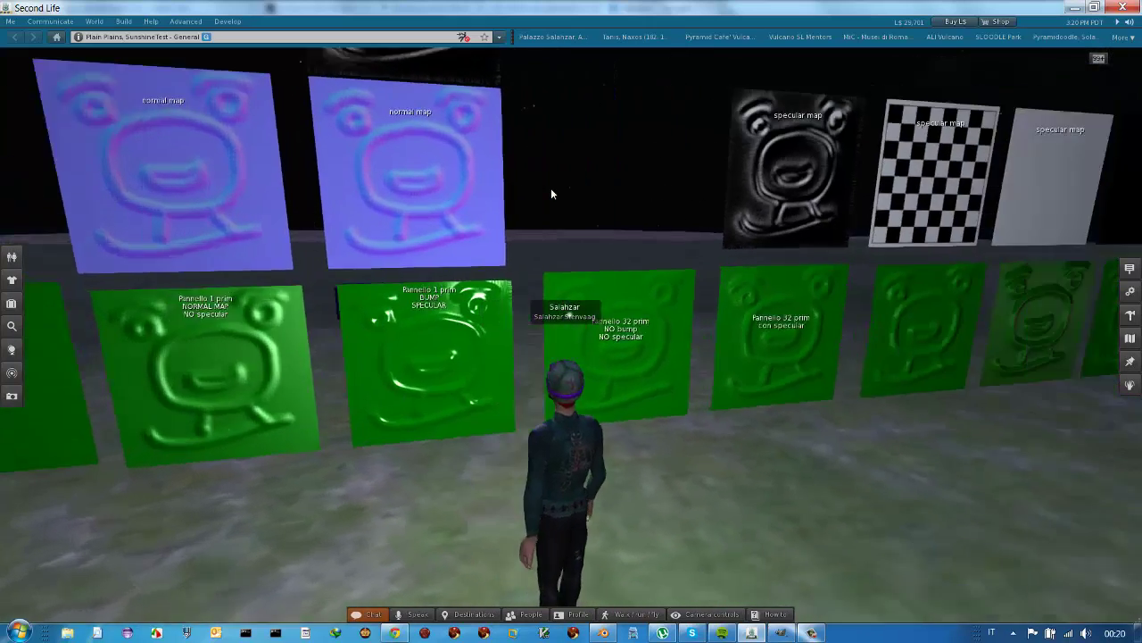
key("Left")
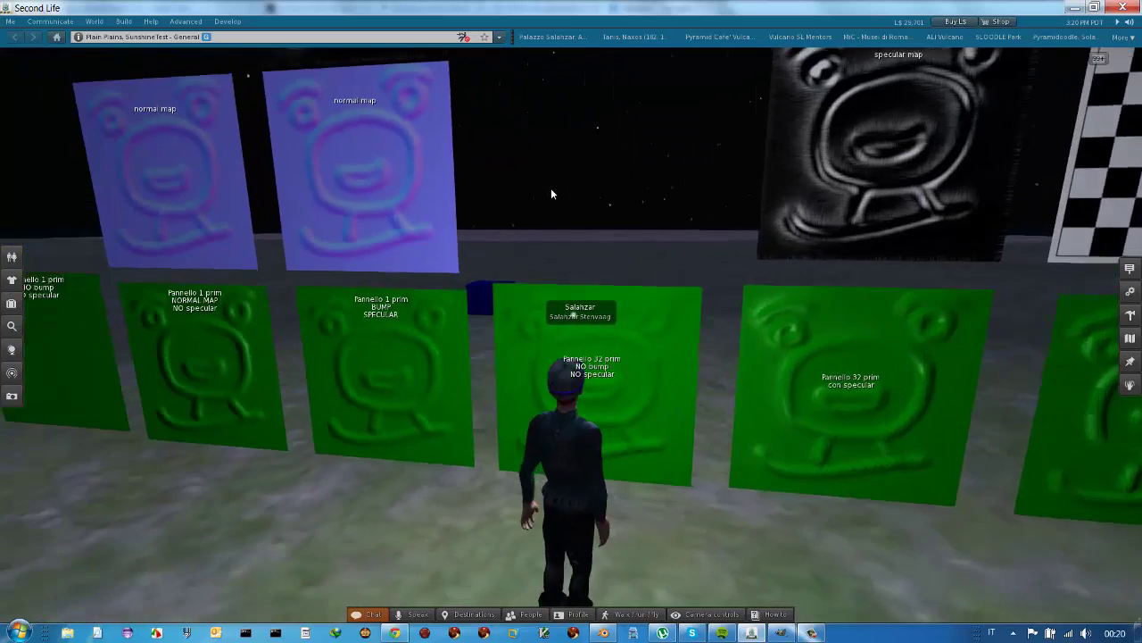
key("Left")
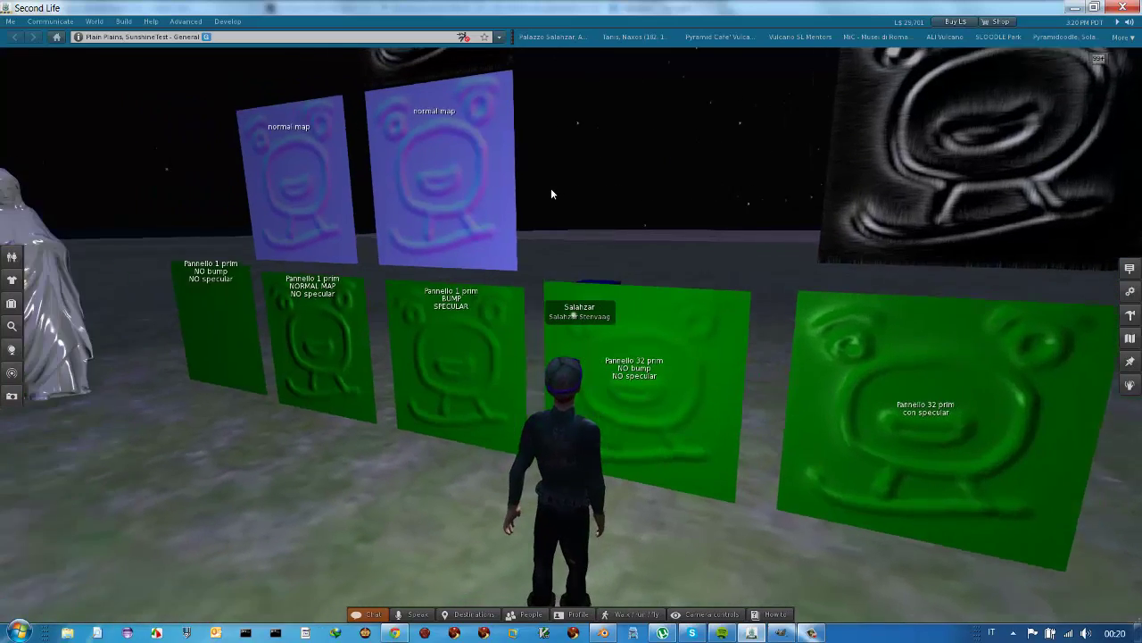
key("Right")
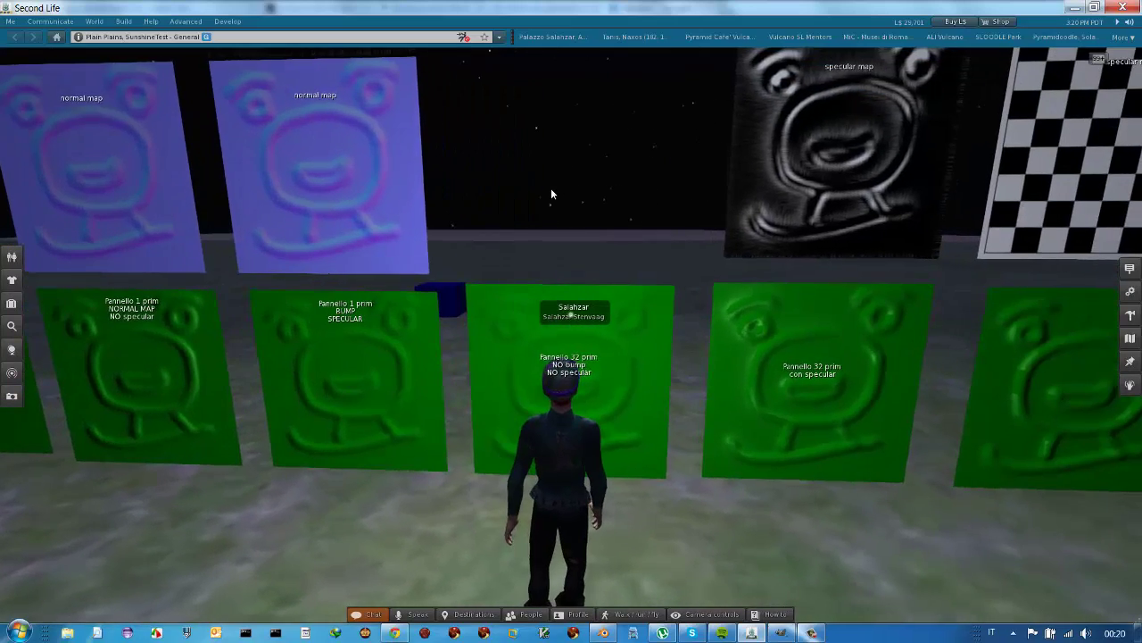
key("Left")
key("Right")
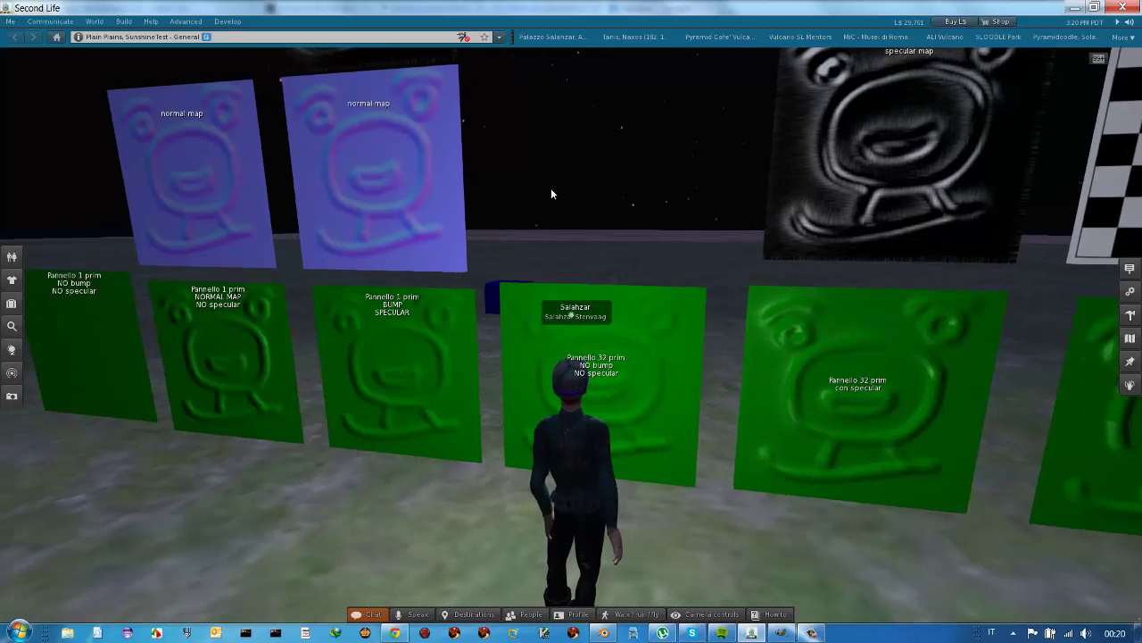
key("Left")
key("Right")
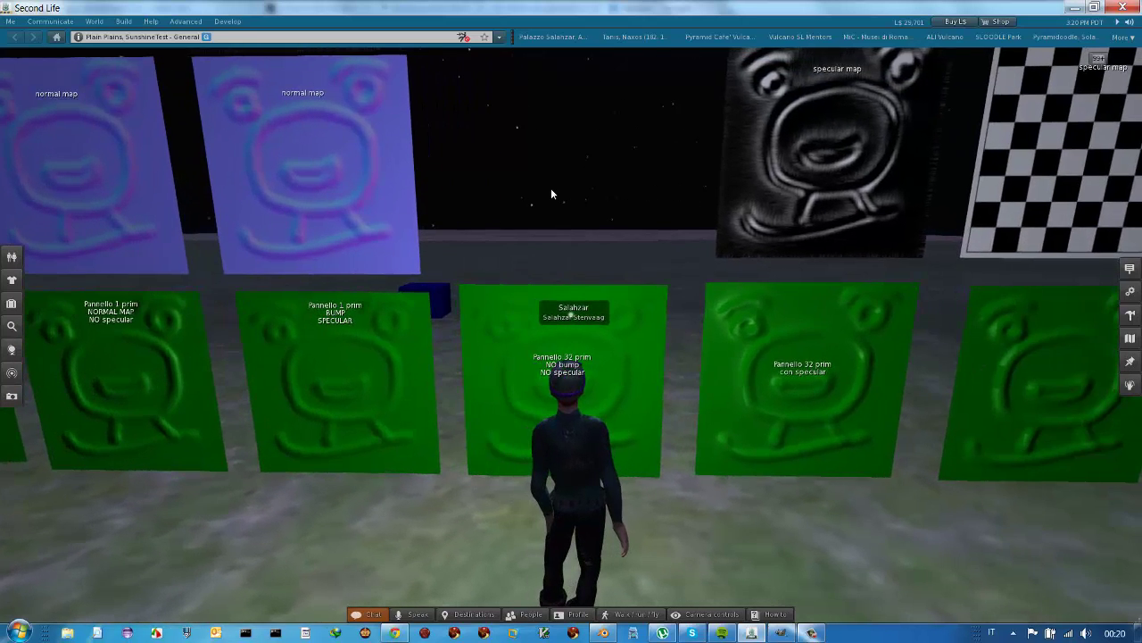
key("Right")
key("Left")
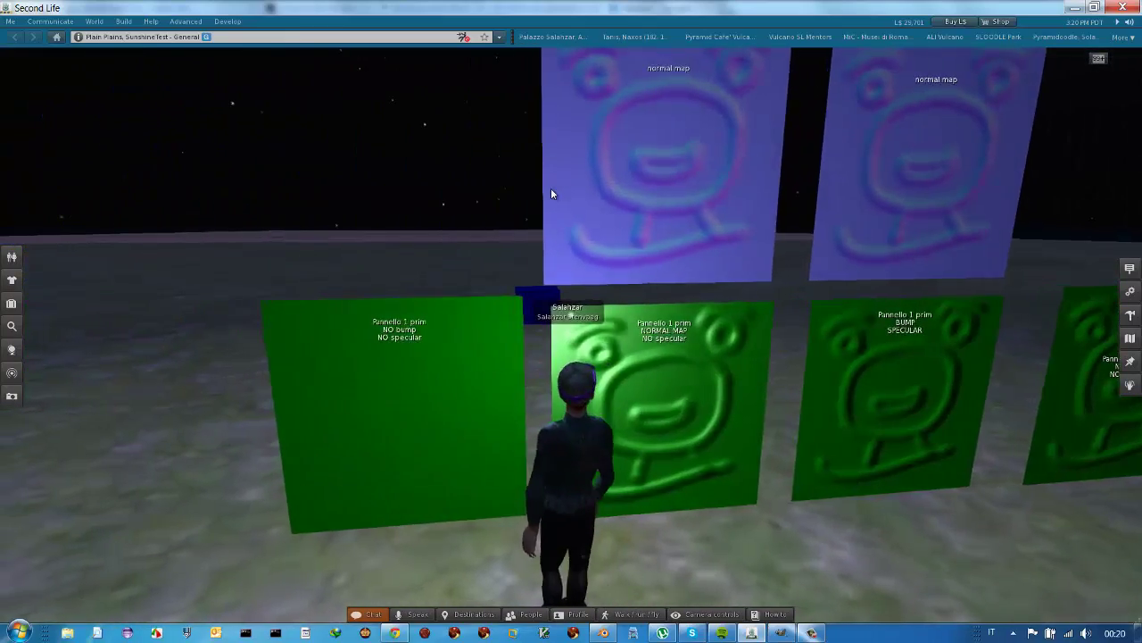
key("Right")
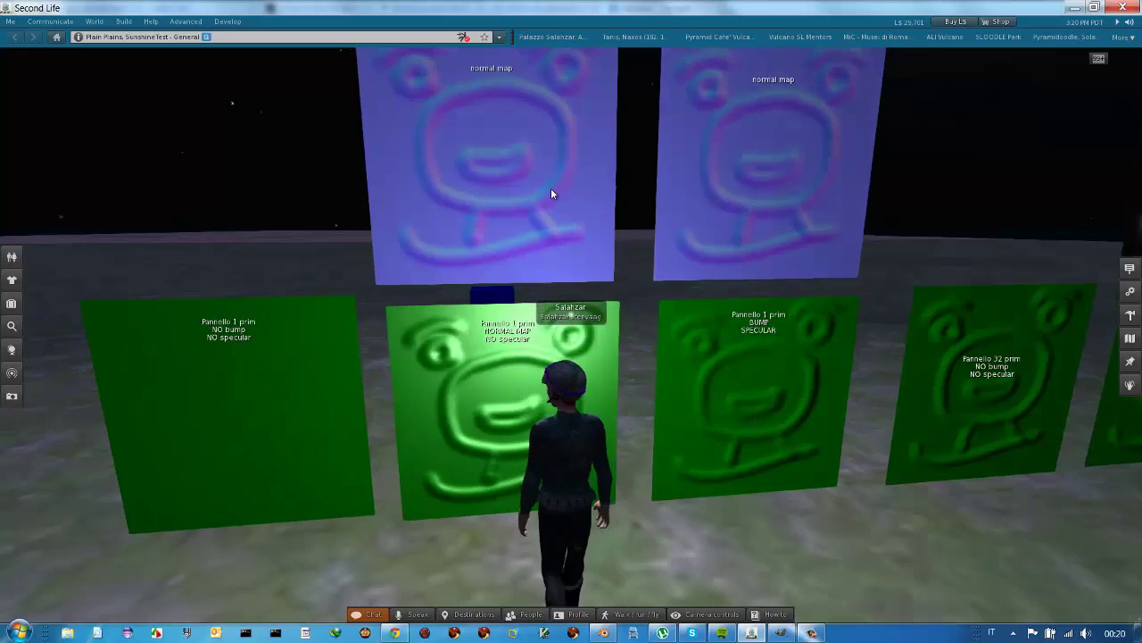
key("Left")
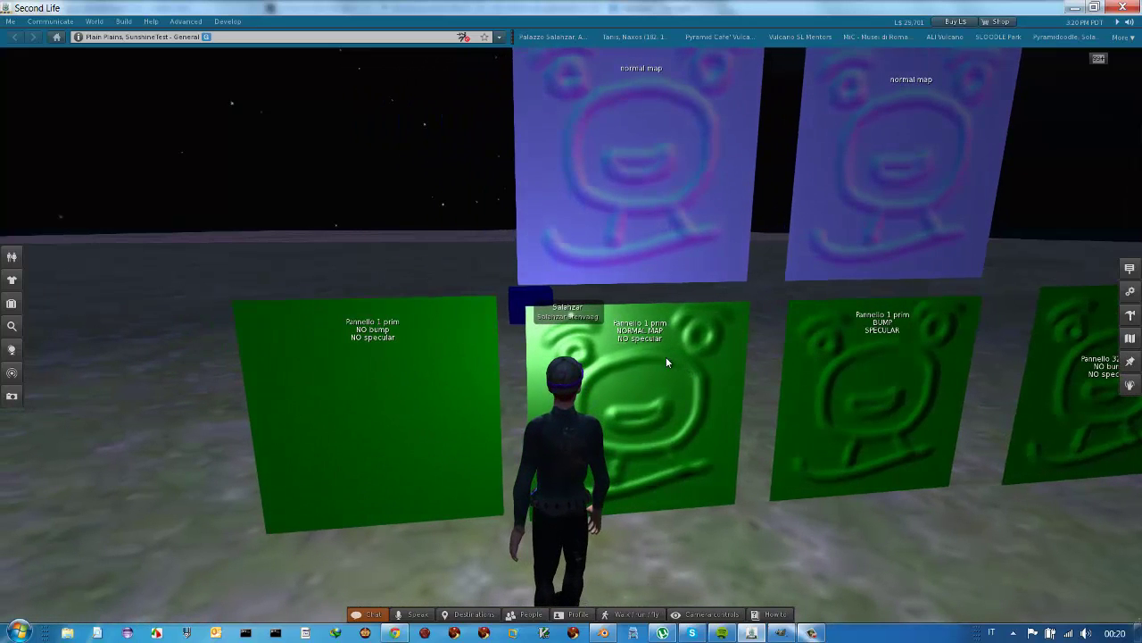
- Edit the NORMAL MAP panel, check its Shininess (specular) setting, then close the editor
right_click(666, 356)
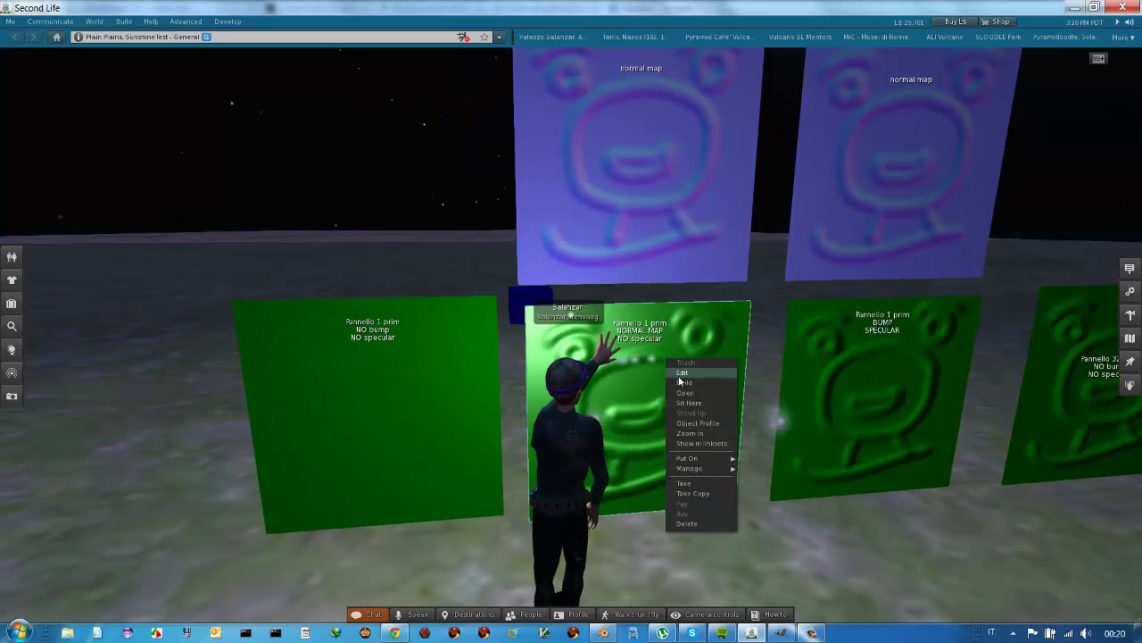
left_click(681, 372)
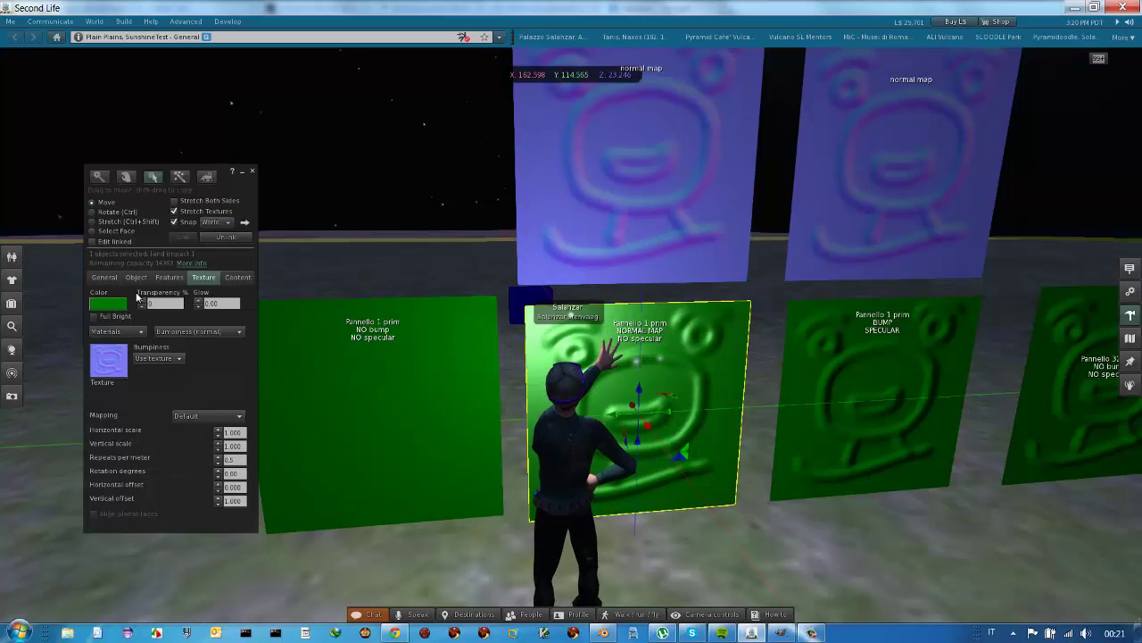
left_click(173, 335)
left_click(173, 365)
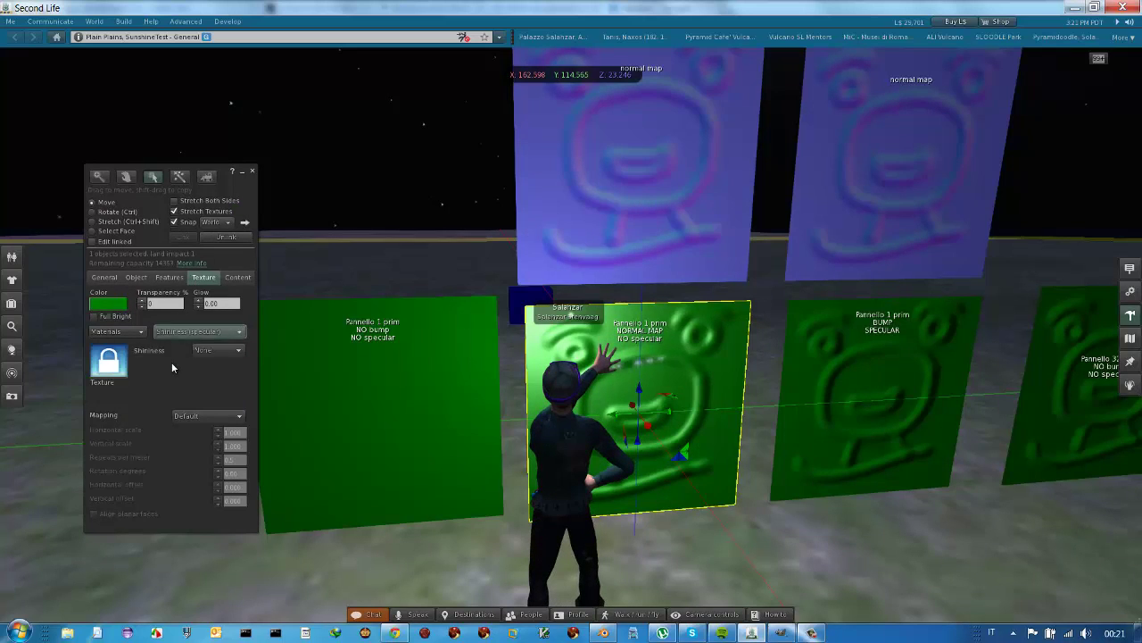
left_click(254, 173)
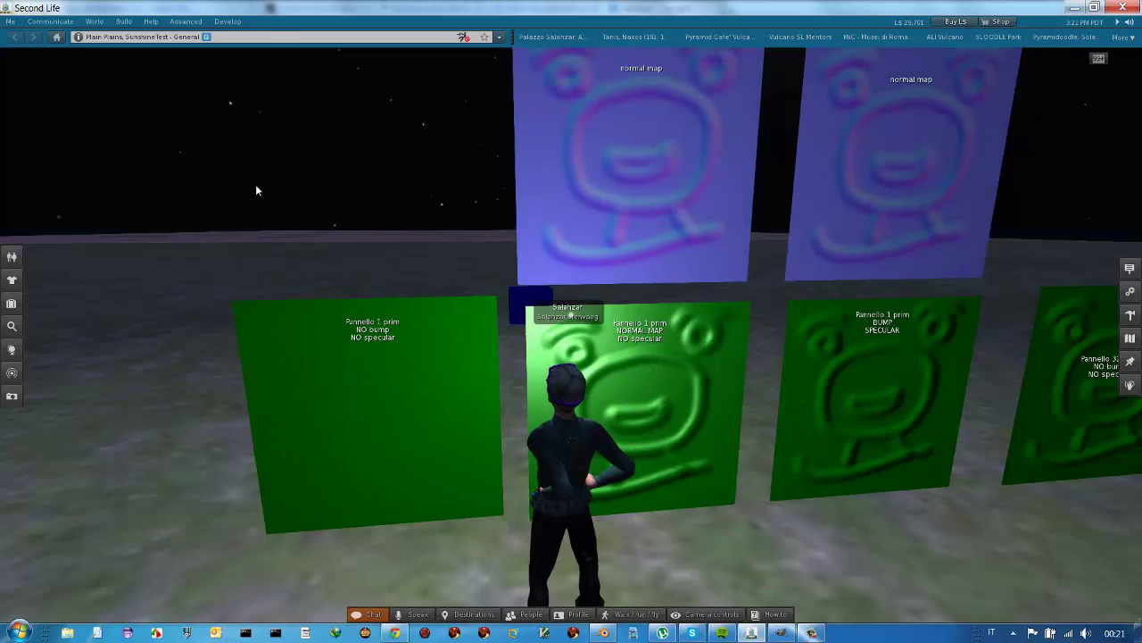
- Walk right along the panel row to the 32-prim NO bump panel
key("shift+Right")
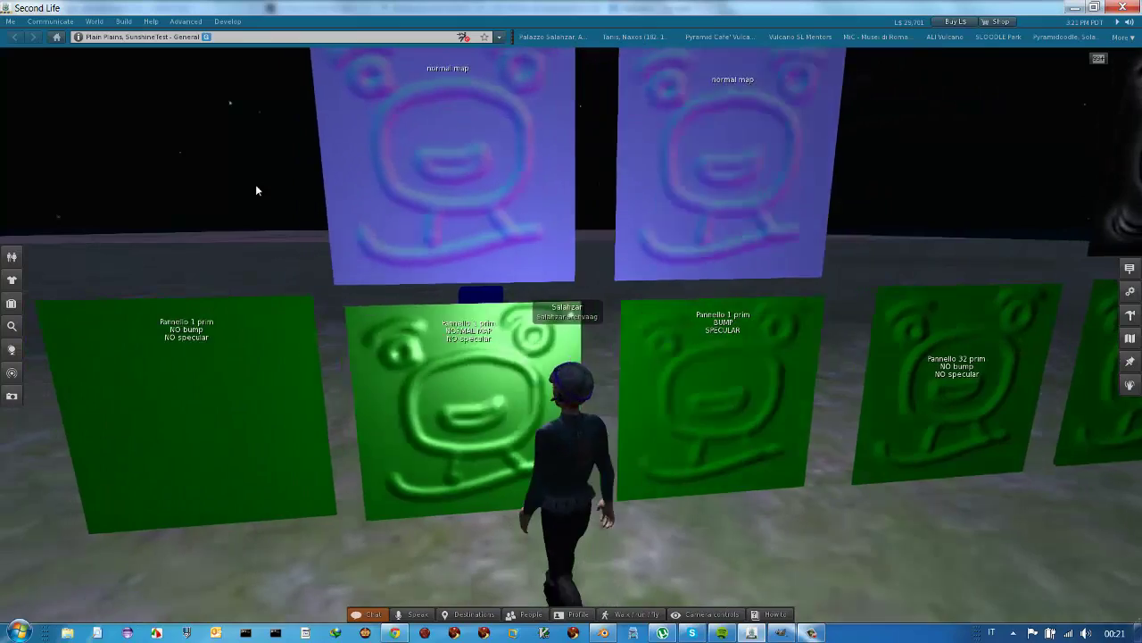
key("shift+Left")
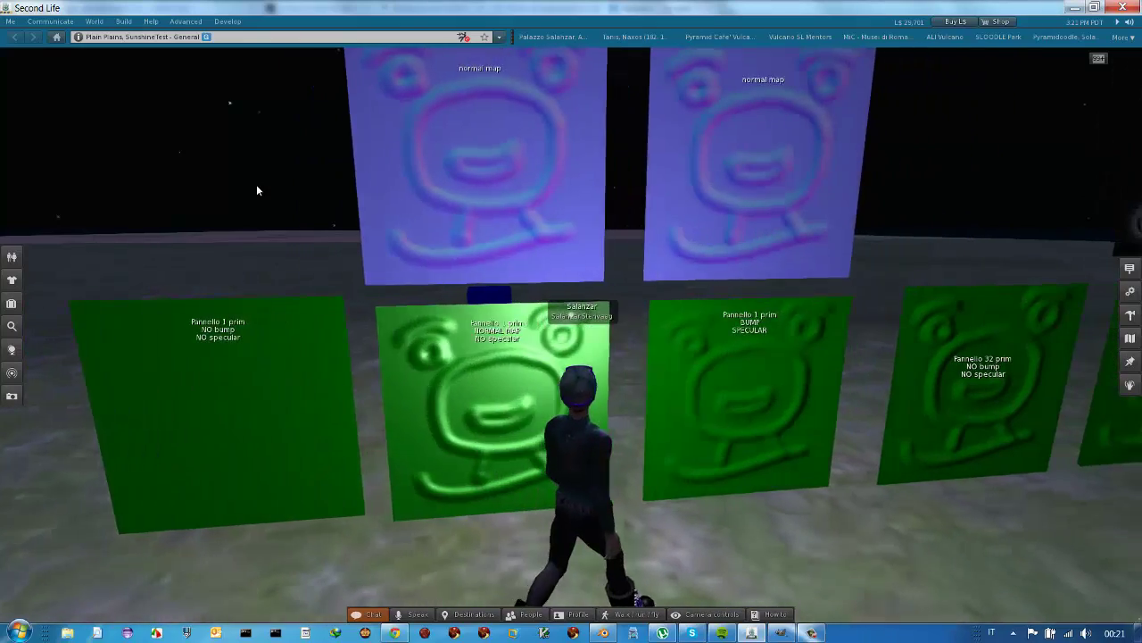
key("shift+Right")
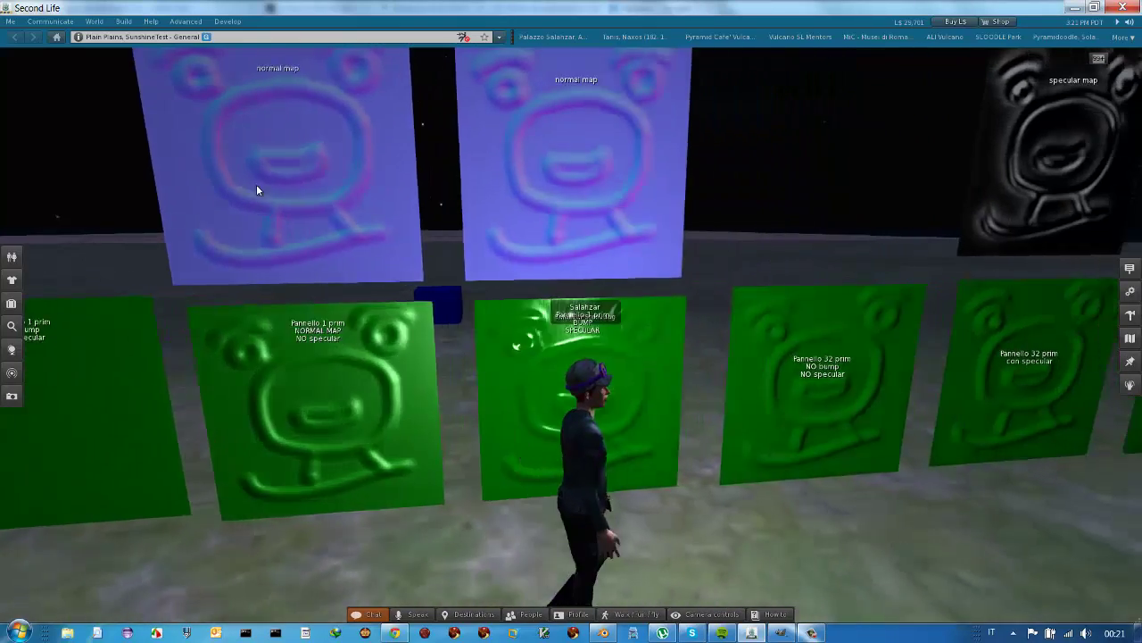
key("shift+Right")
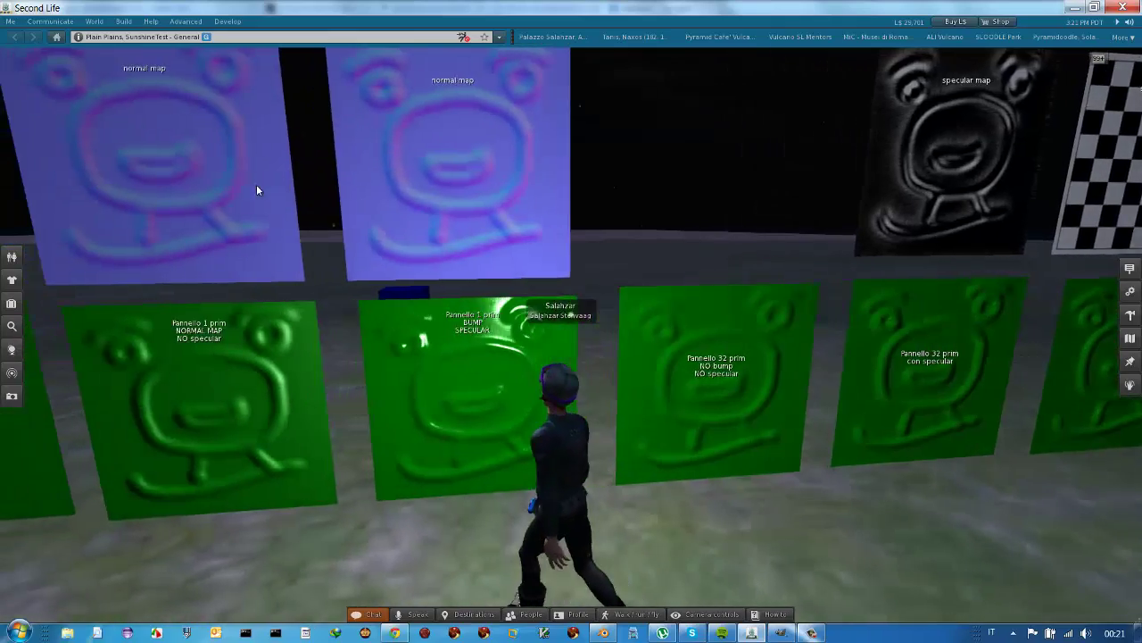
key("shift+Left")
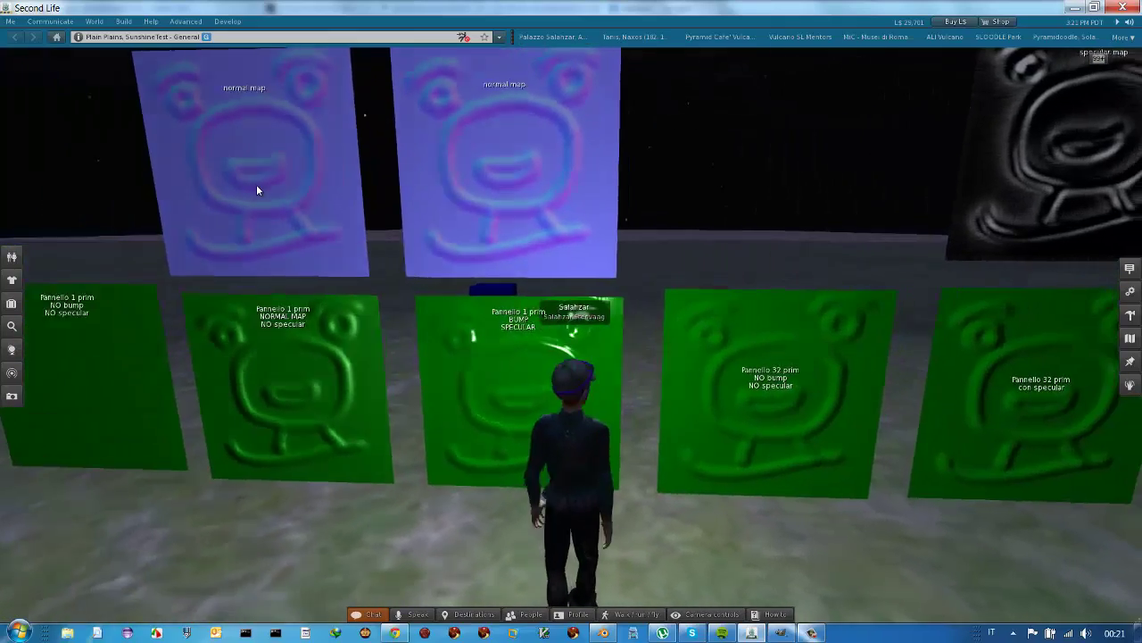
key("shift+Right")
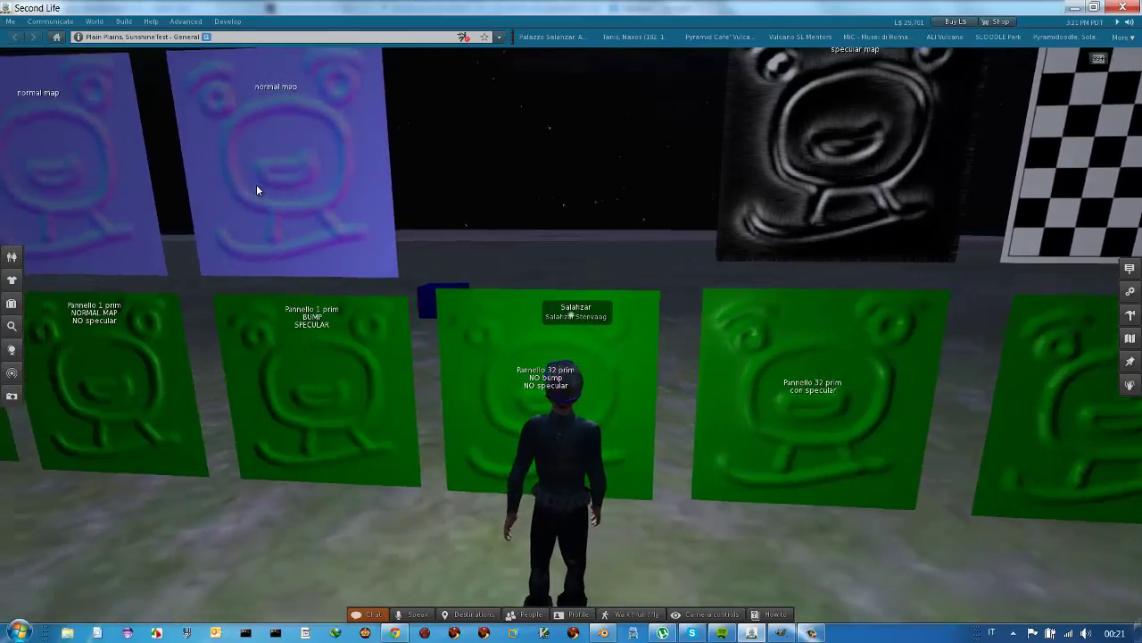
key("shift+Left")
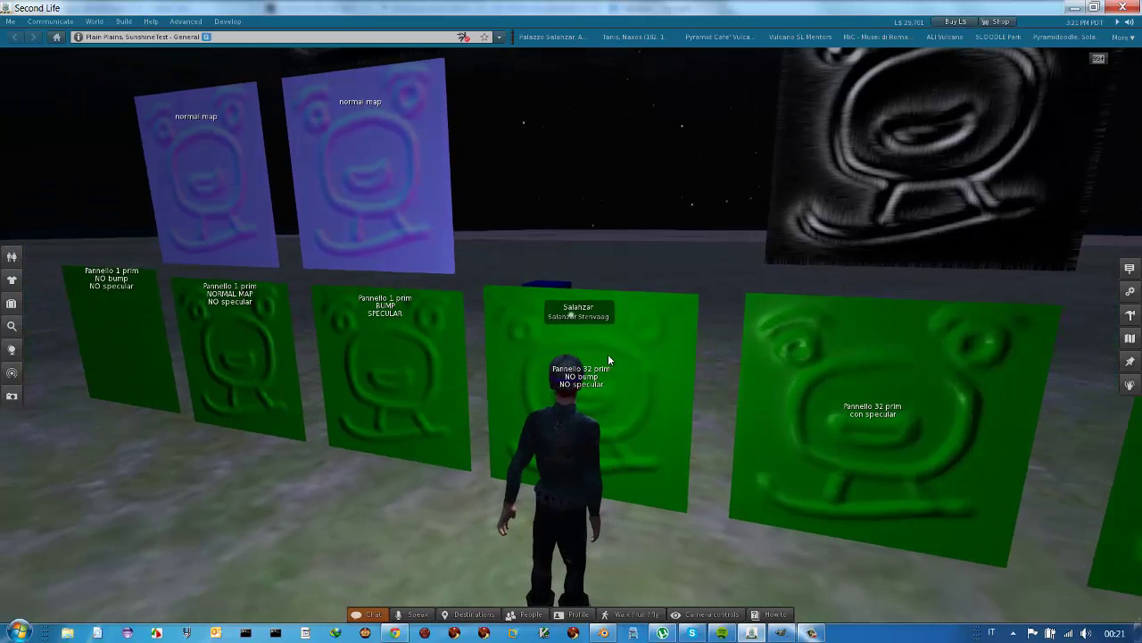
right_click(635, 337)
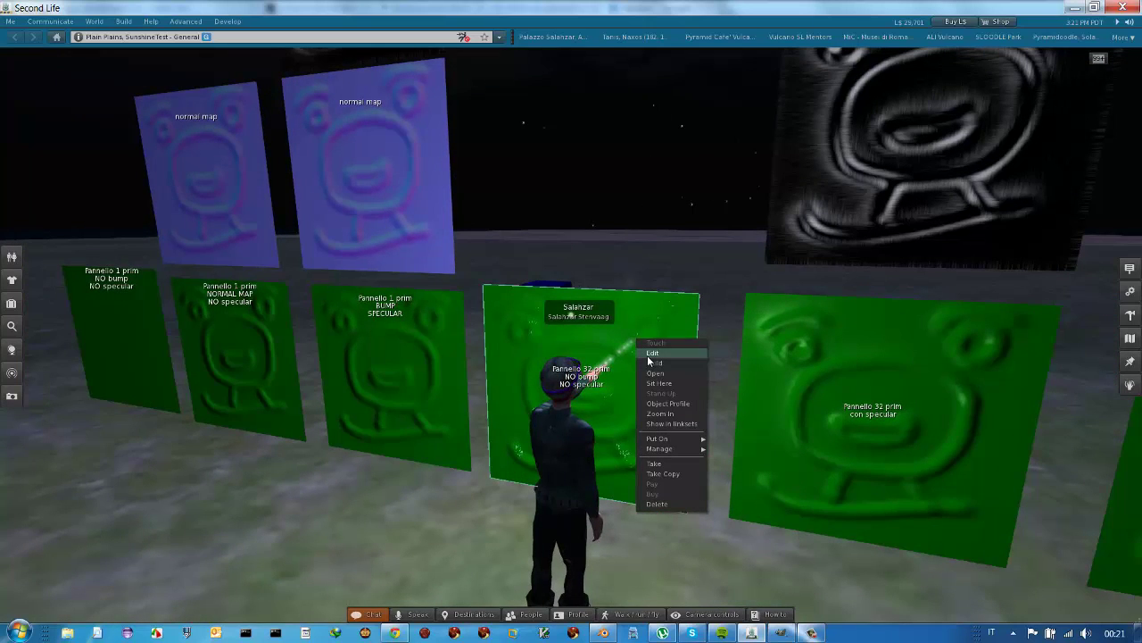
left_click(642, 357)
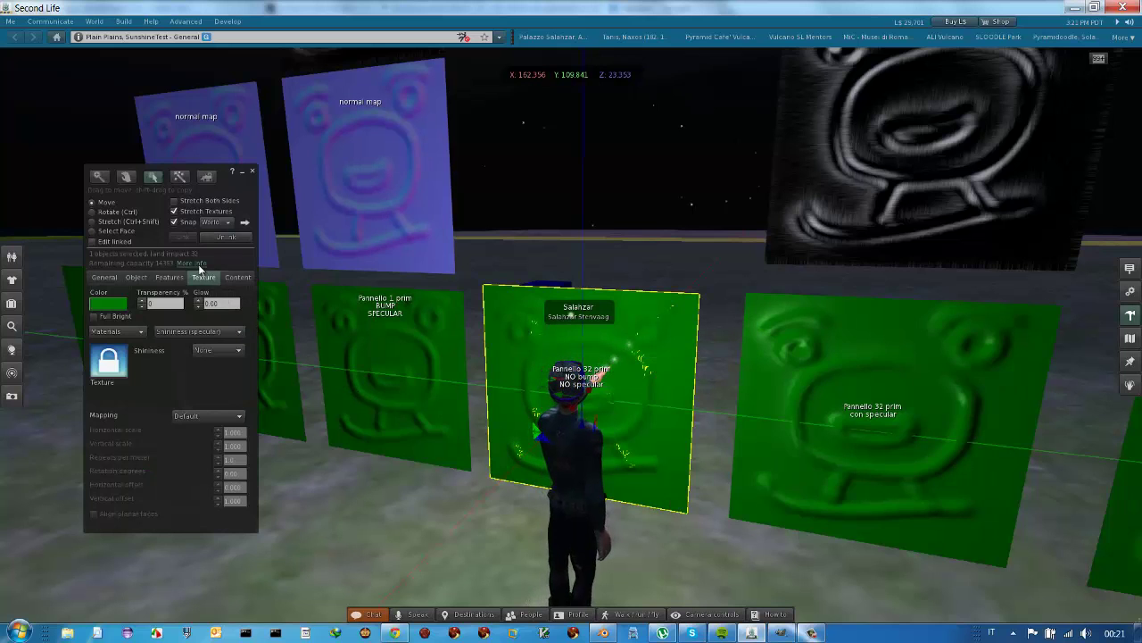
left_click(254, 172)
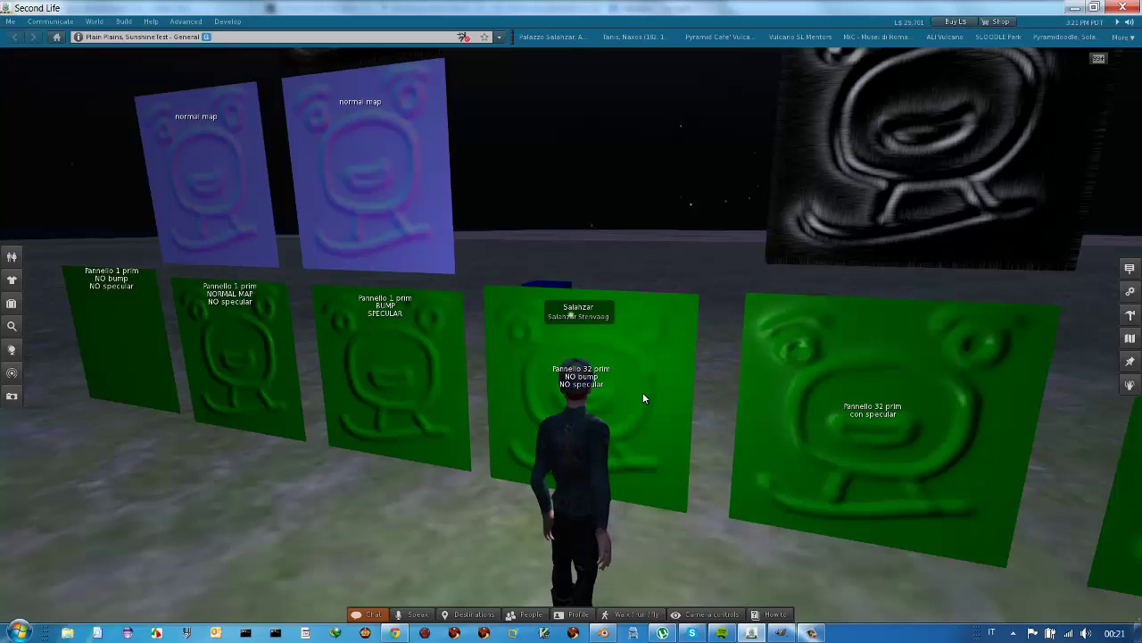
- Turn right to face the 32-prim con specular panel beneath the checkerboard
key("Right")
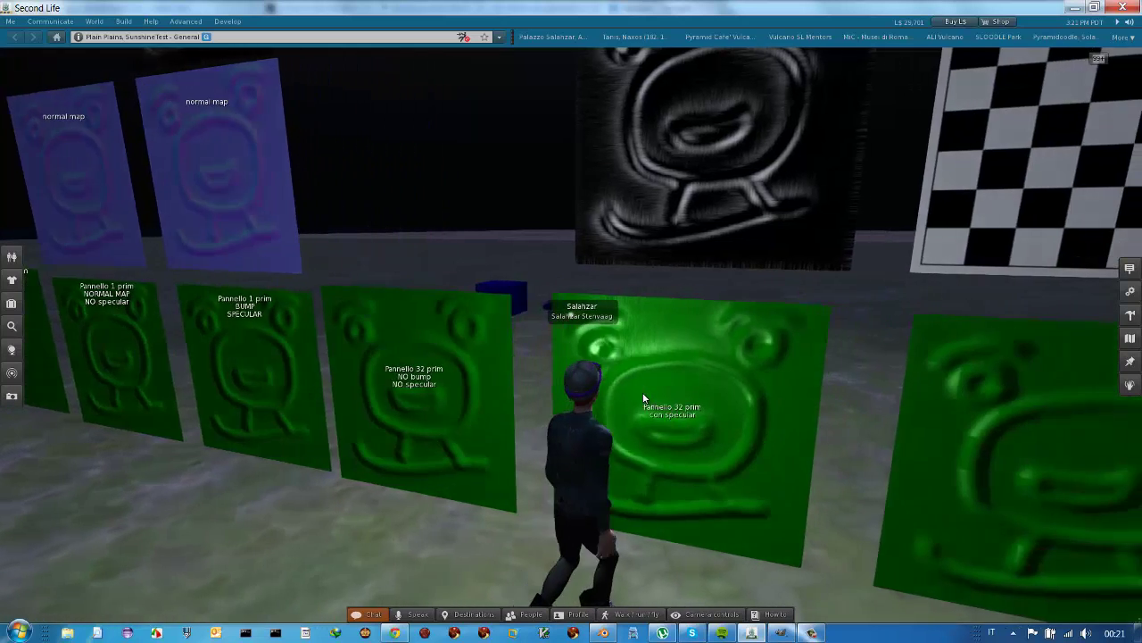
key("Right")
key("Left")
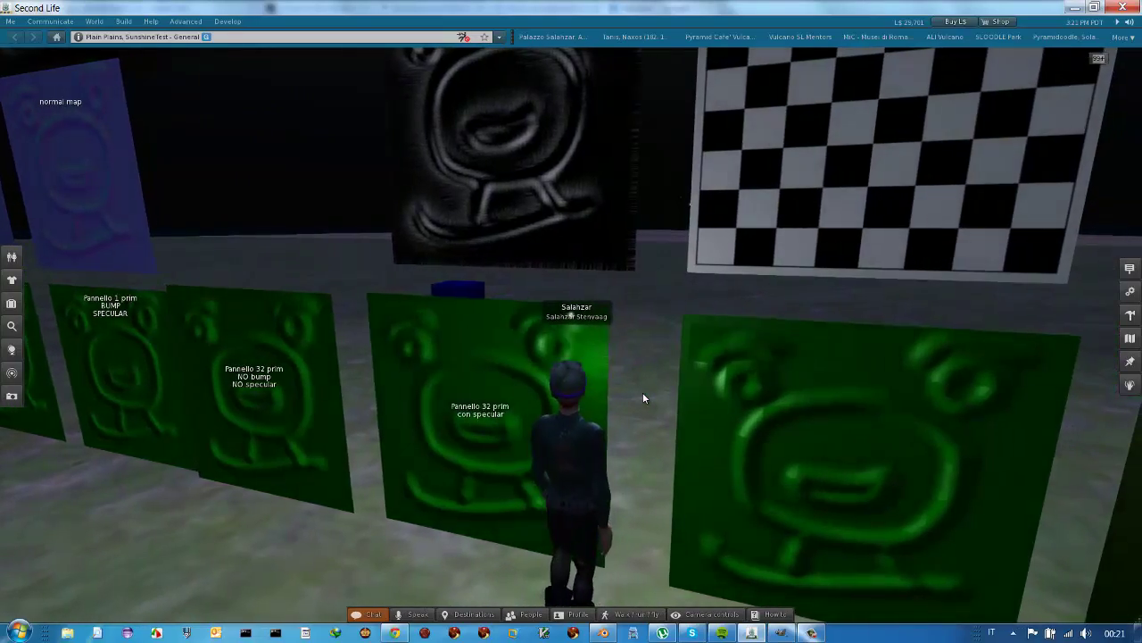
key("Right")
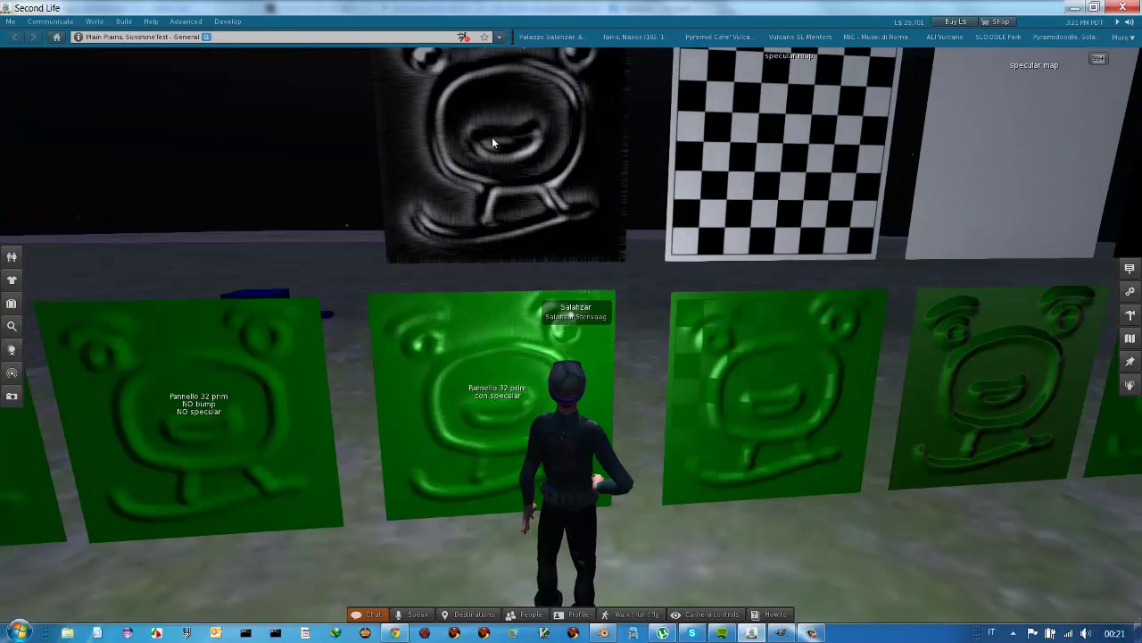
right_click(465, 369)
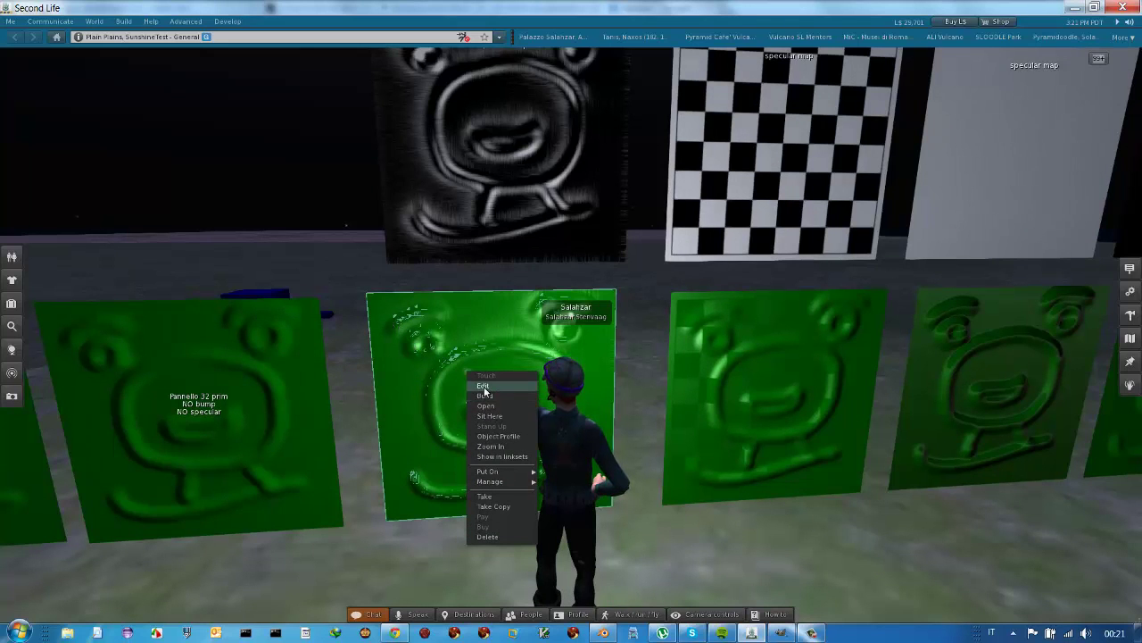
left_click(483, 385)
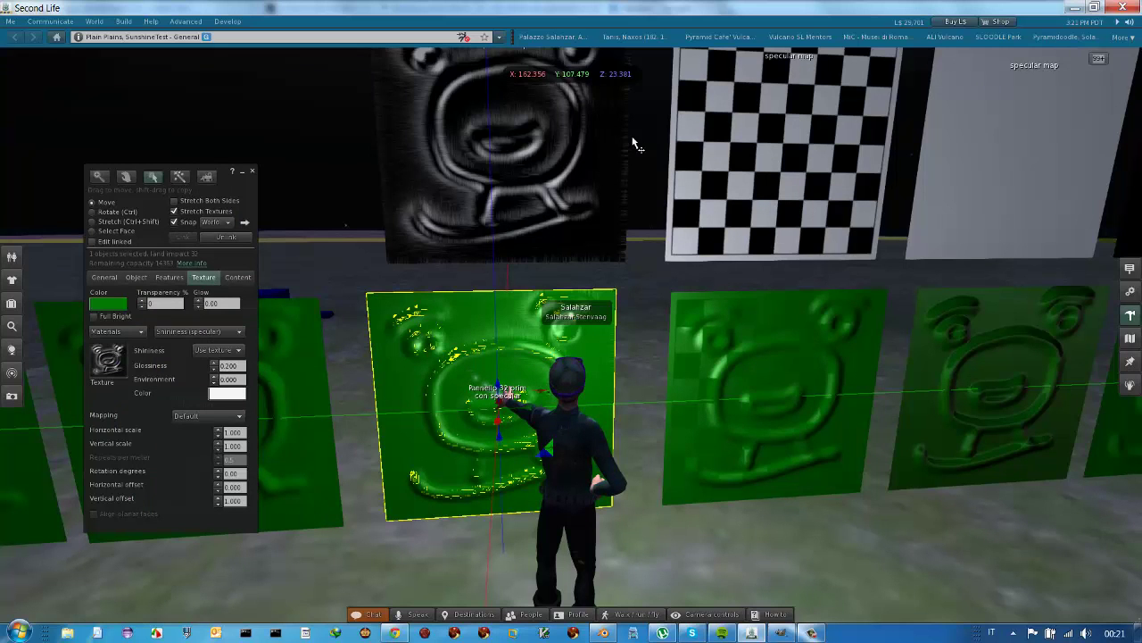
left_click(252, 174)
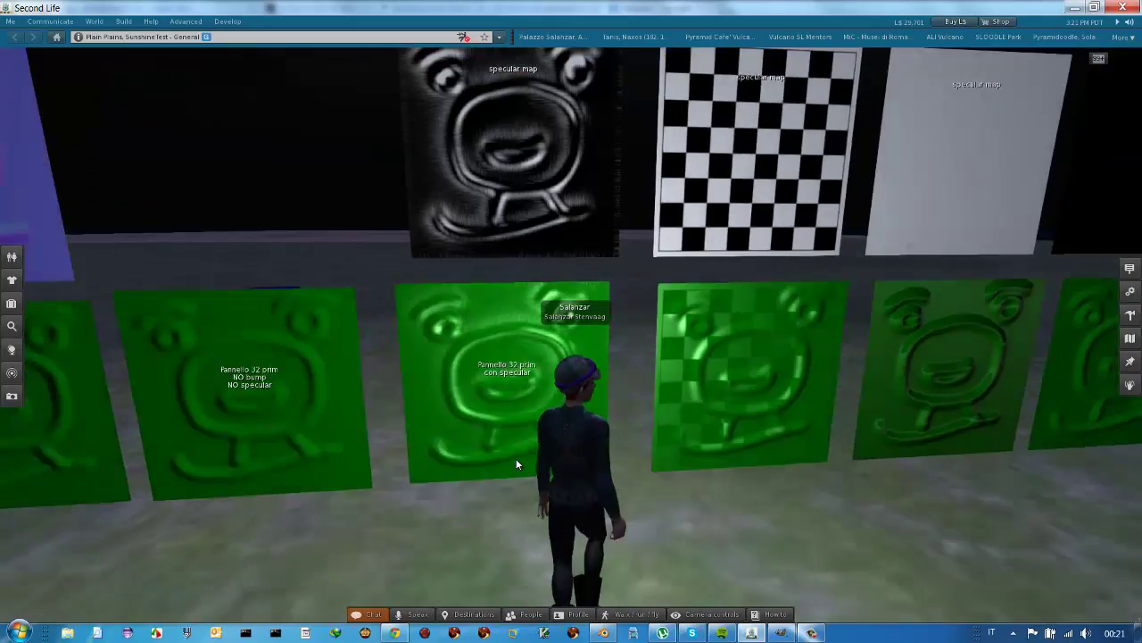
- Approach the wall, walk right to the checker panel, then back away to see the row
key("Left")
key("Left")
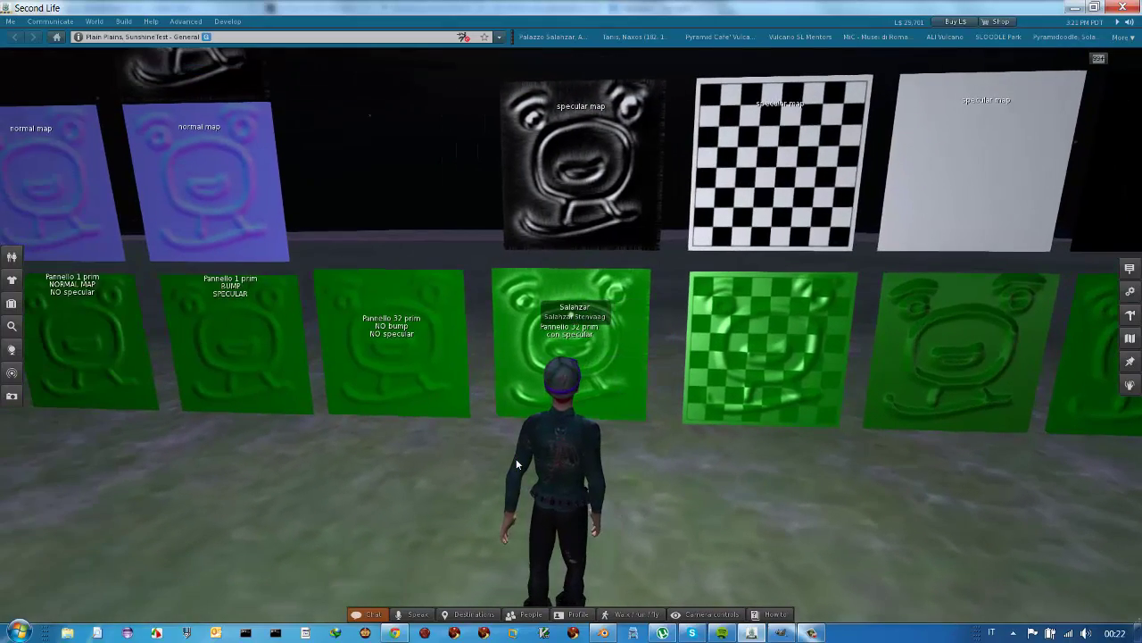
key("Up")
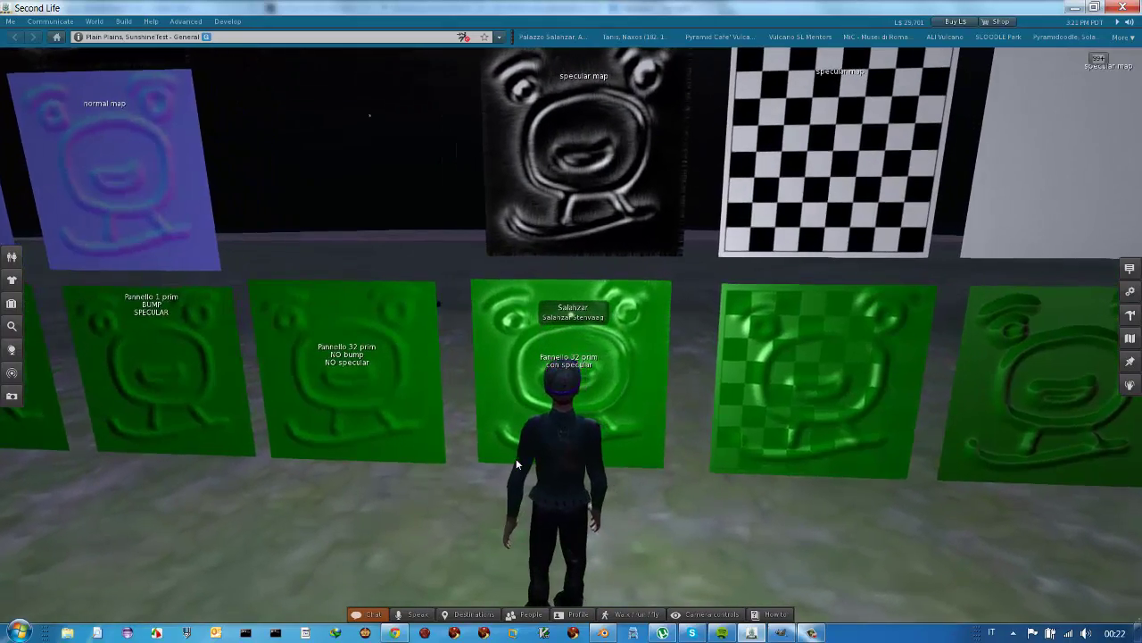
key("Left")
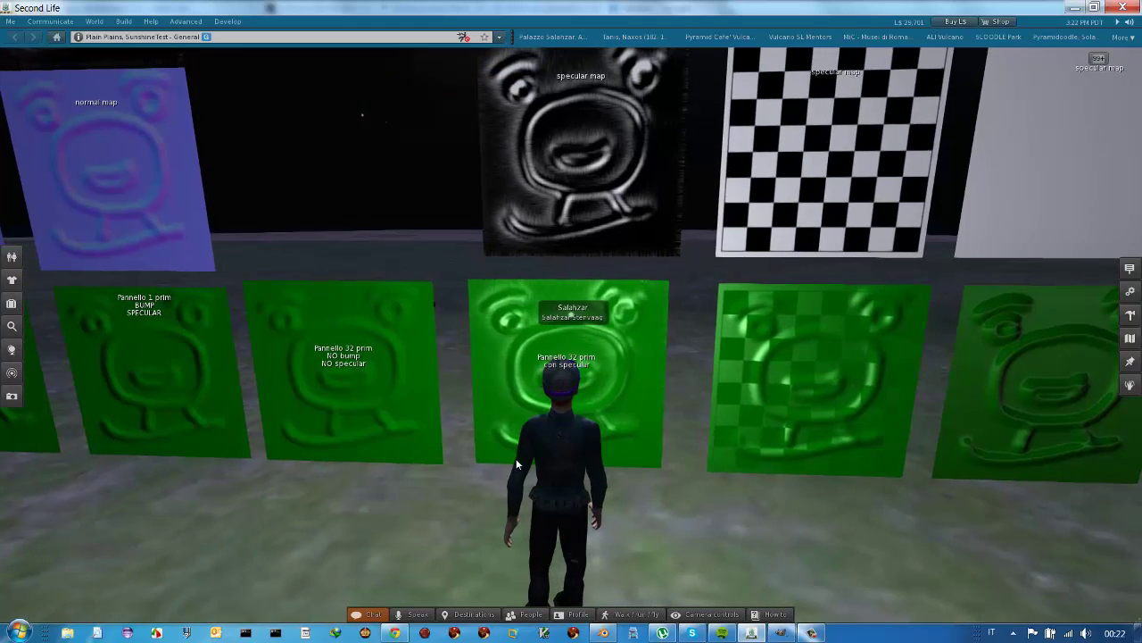
key("shift+Right")
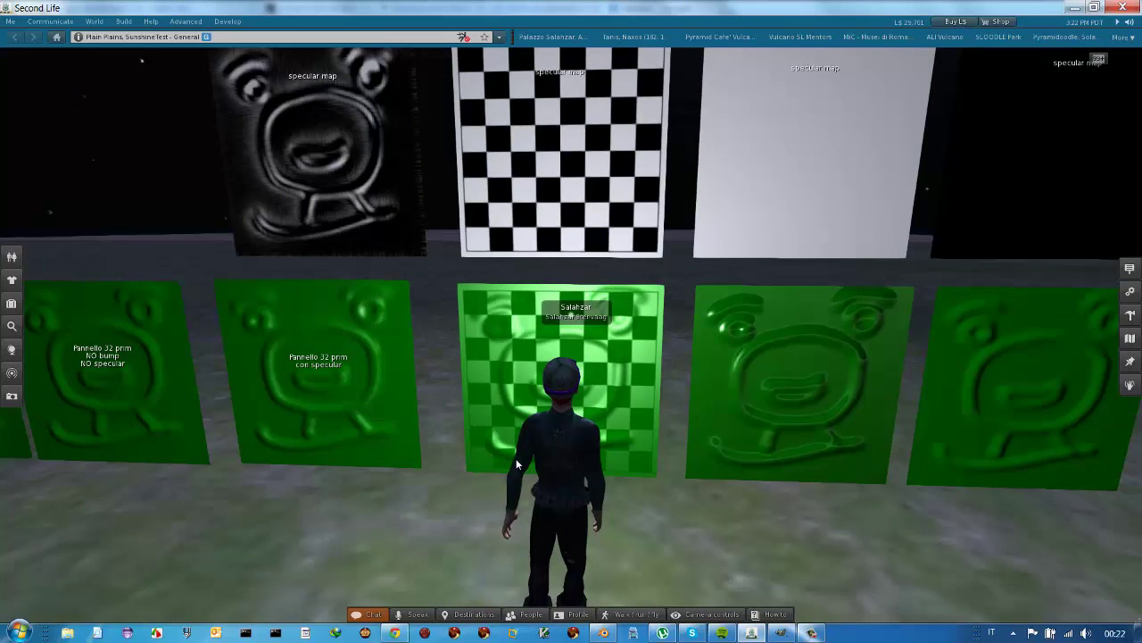
key("Left")
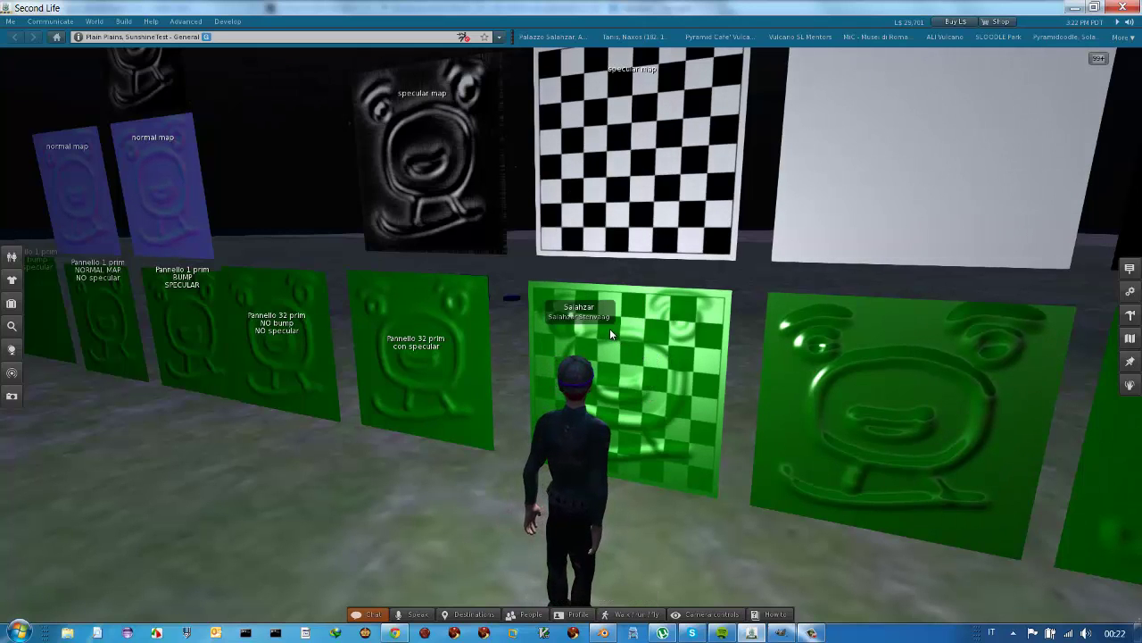
key("Right")
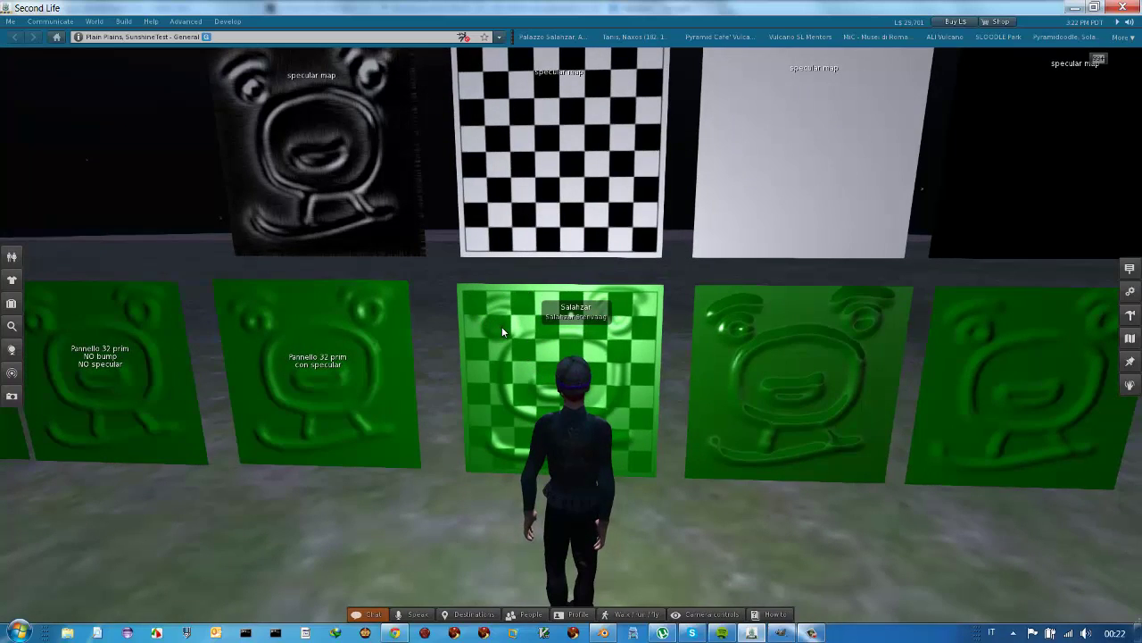
key("Down")
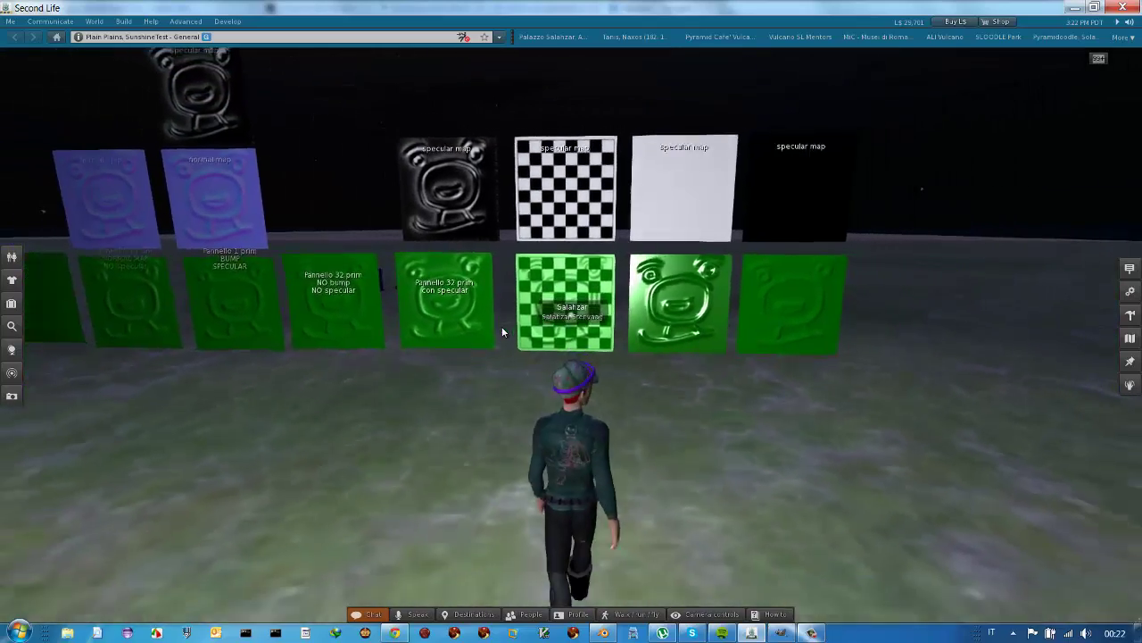
key("Right")
key("Left")
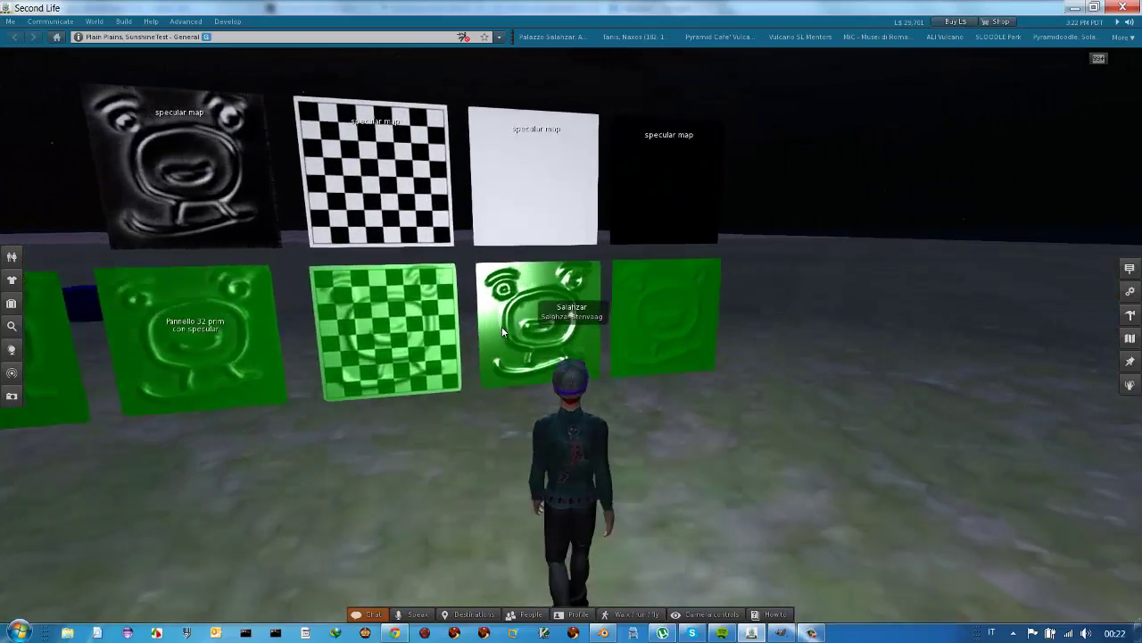
key("Down")
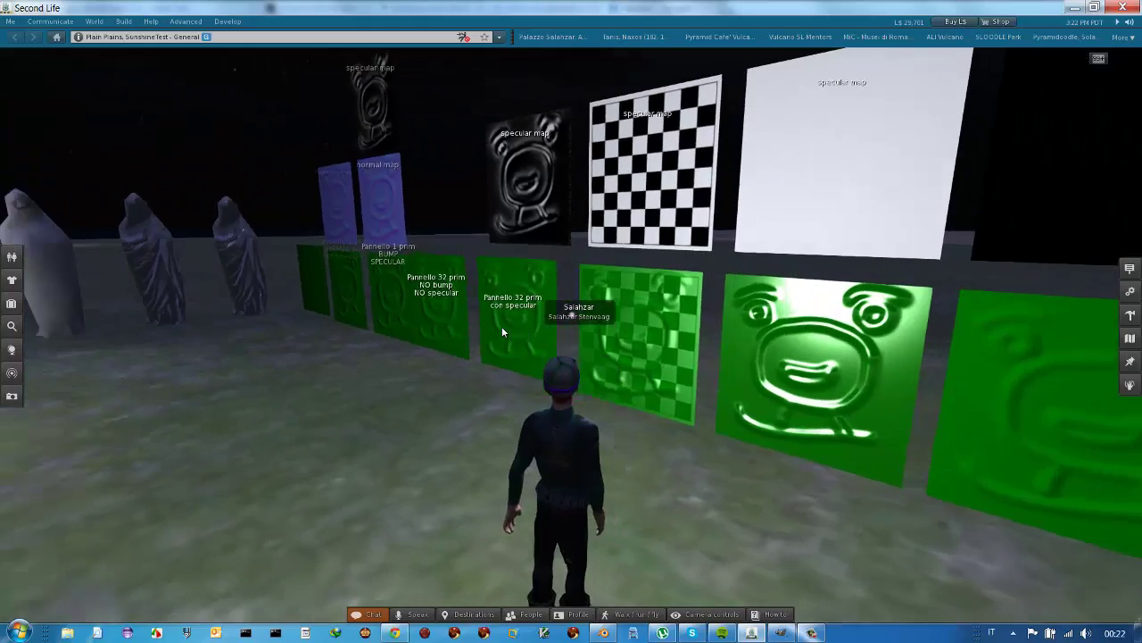
key("Left")
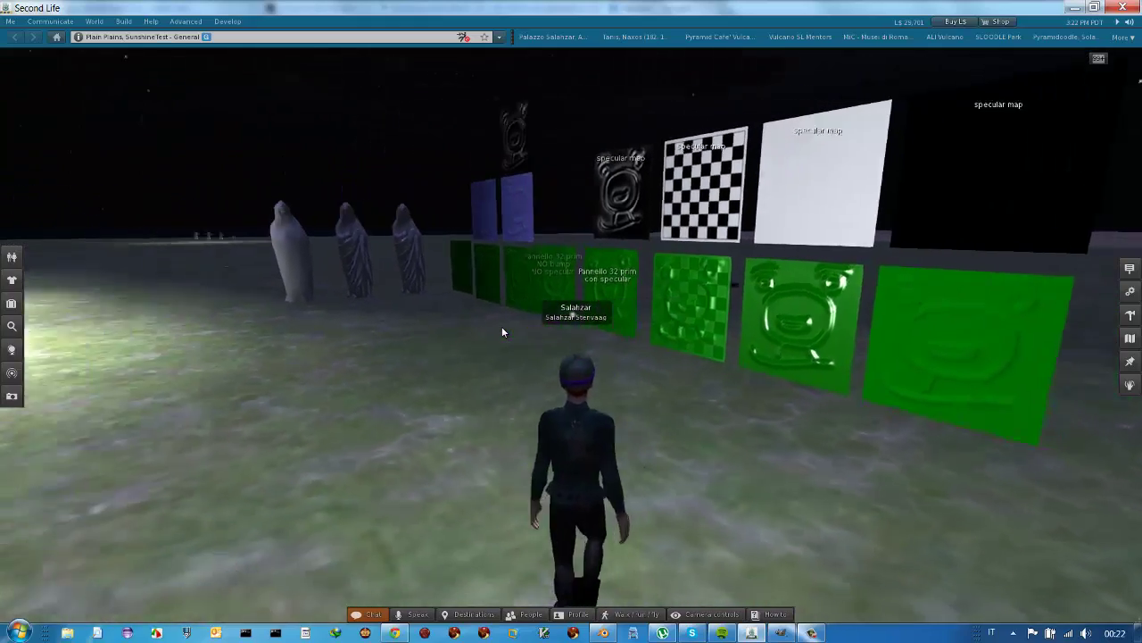
key("Right")
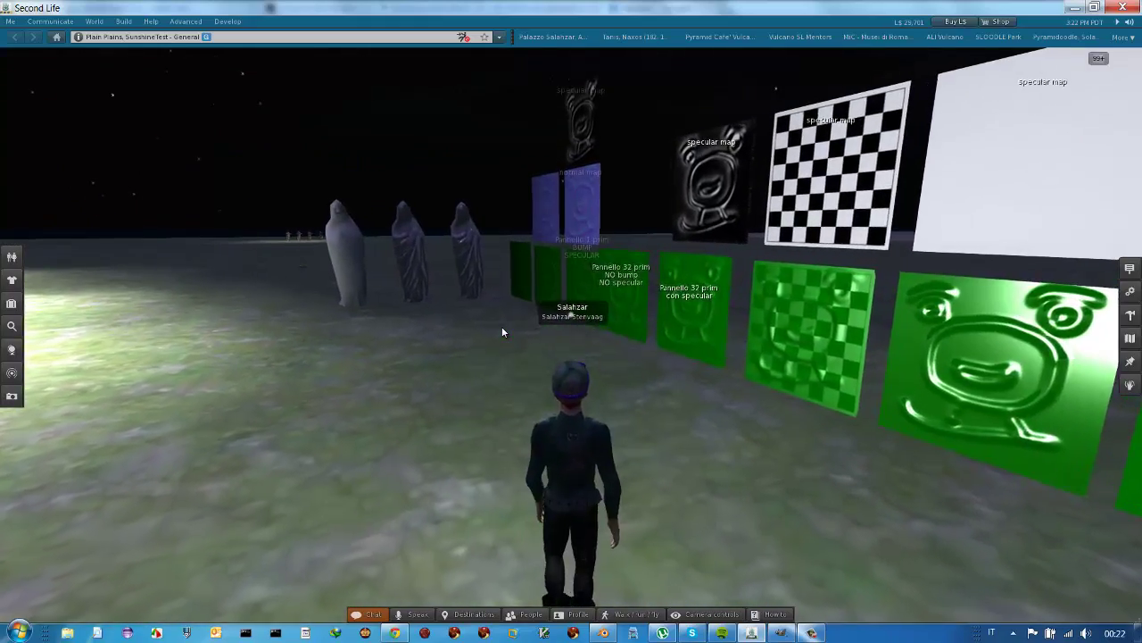
key("Left")
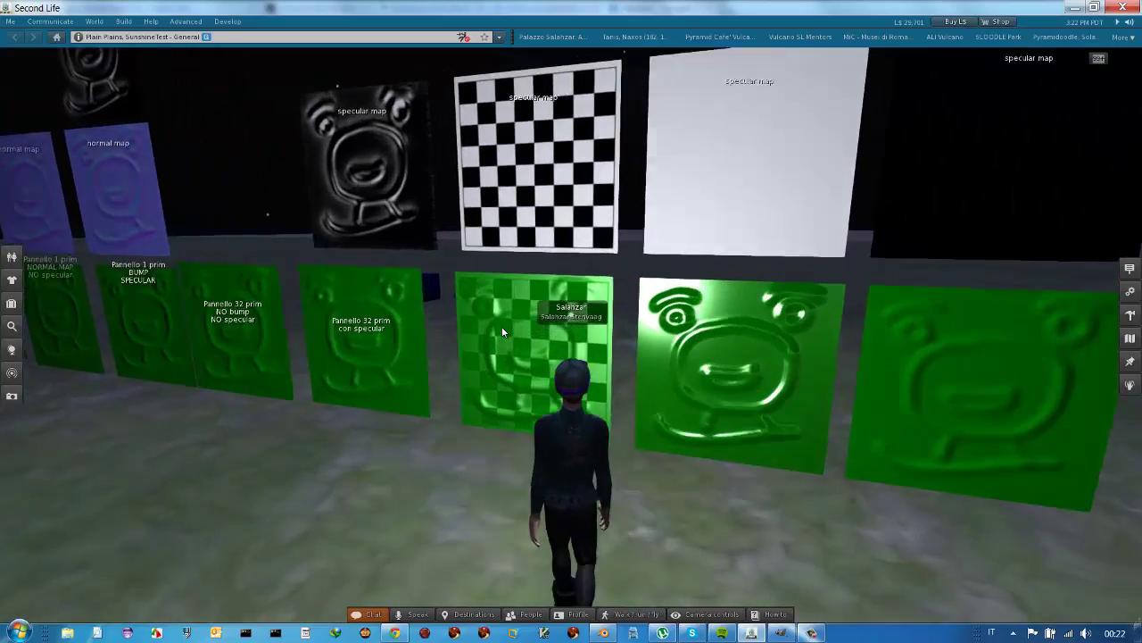
key("Up")
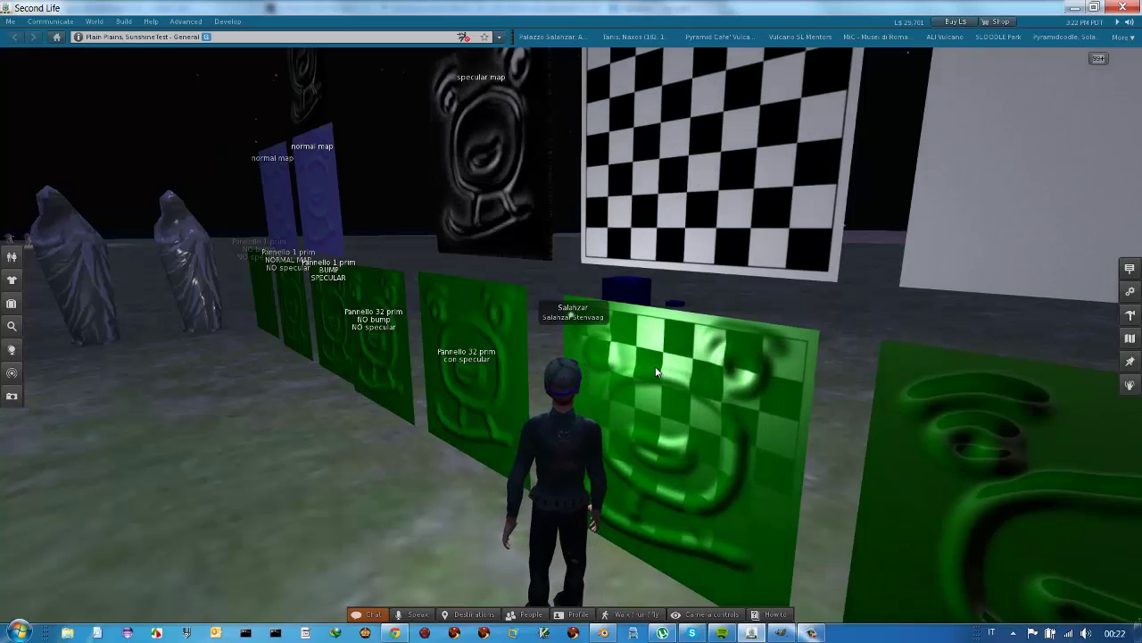
key("Left")
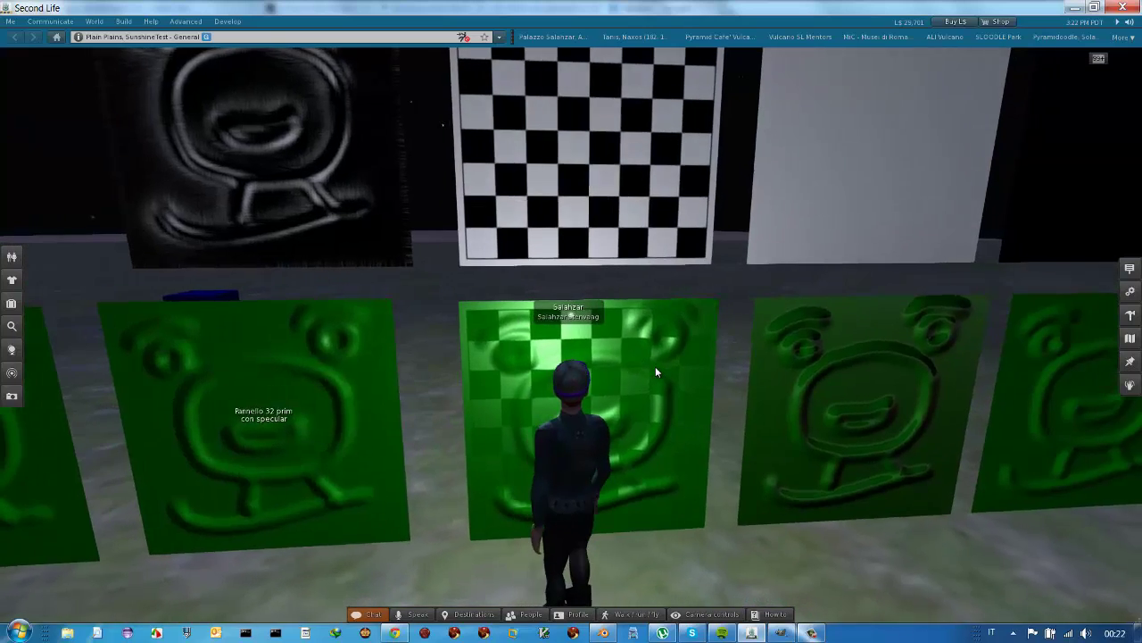
key("Right")
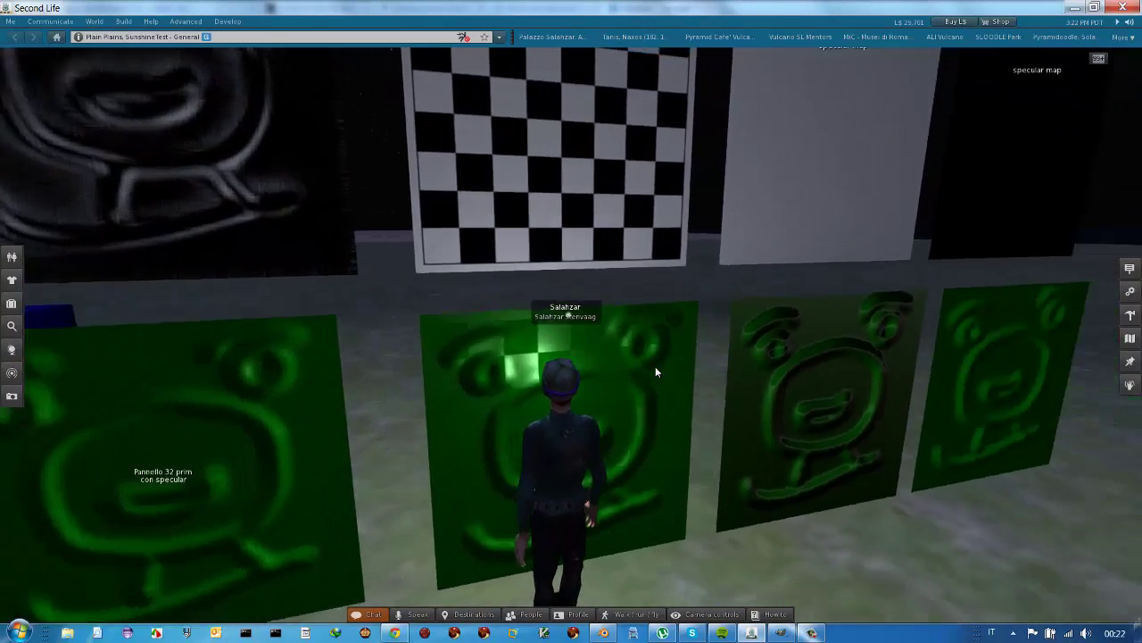
key("Right")
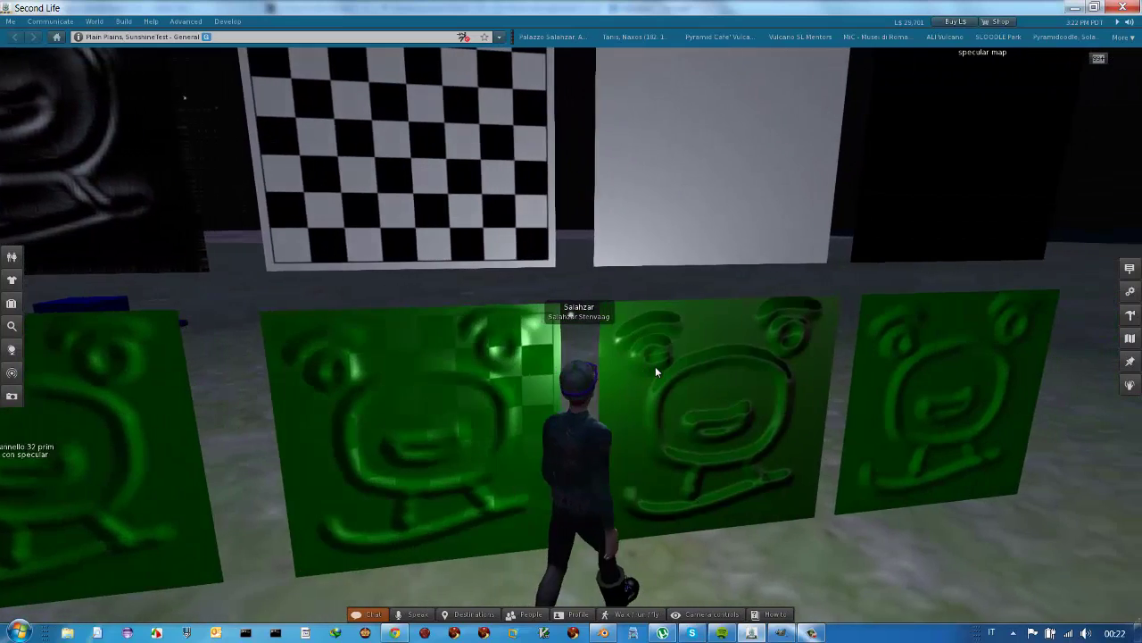
key("Left")
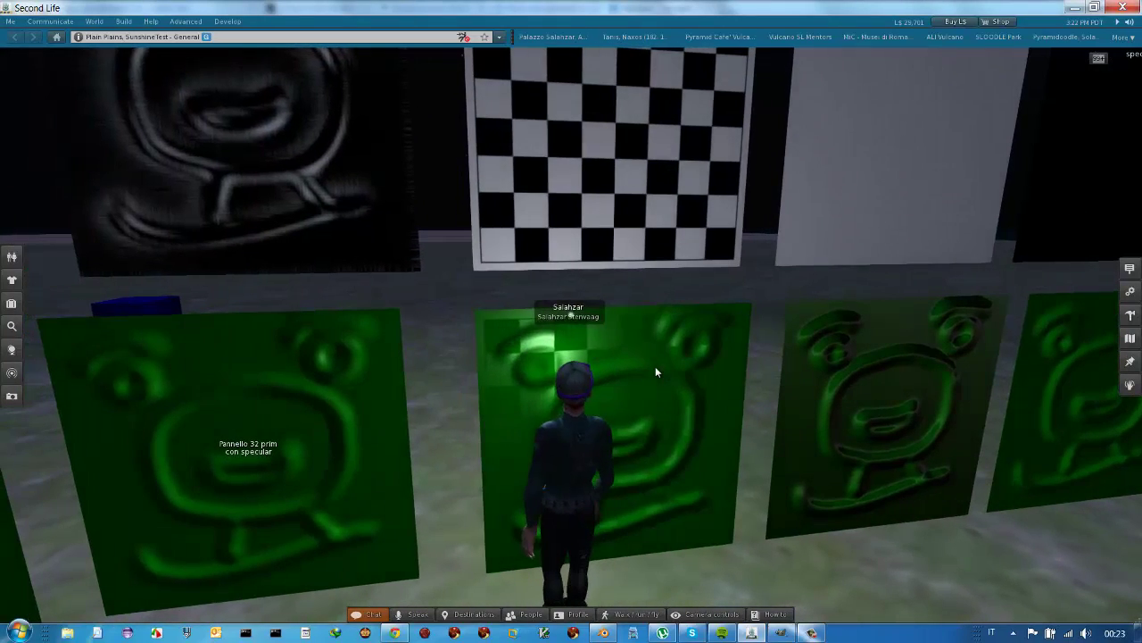
key("Down")
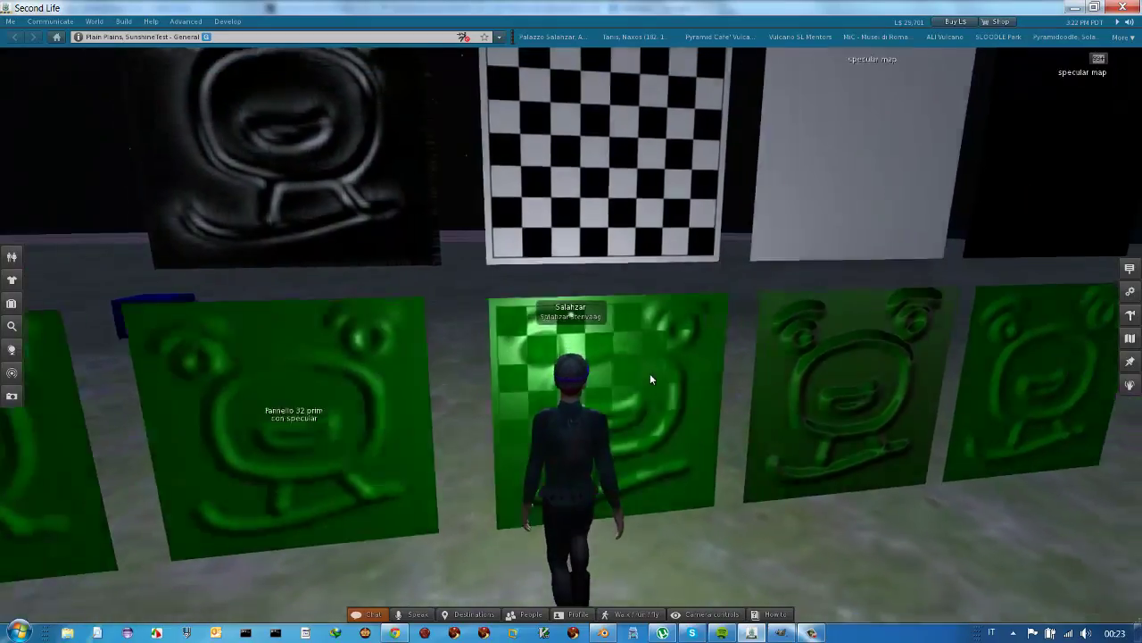
key("Left")
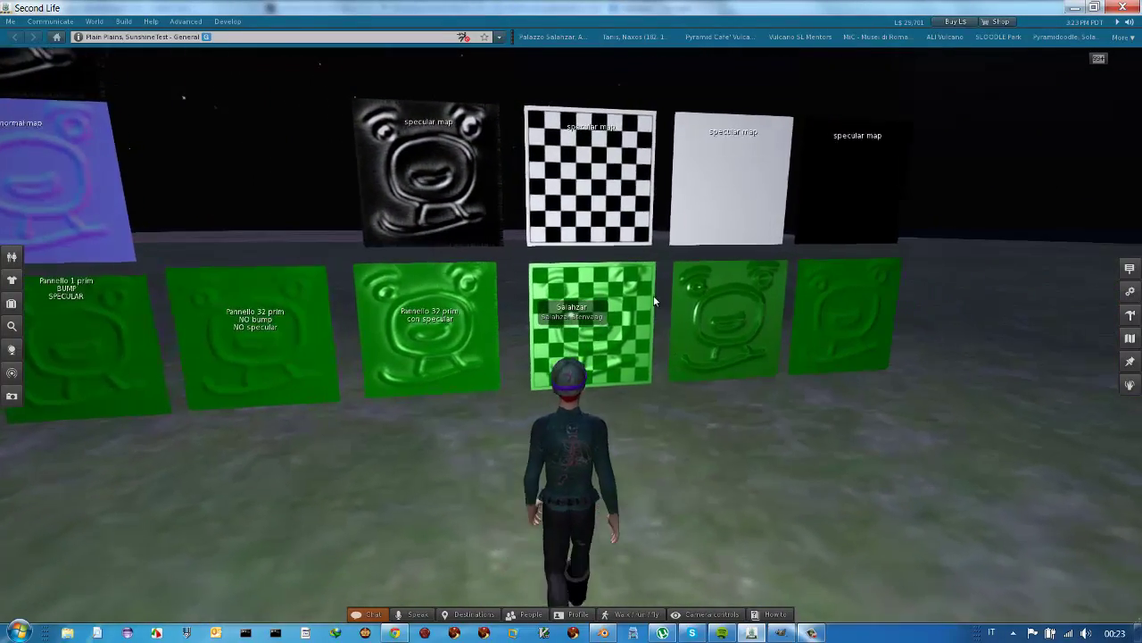
key("Right")
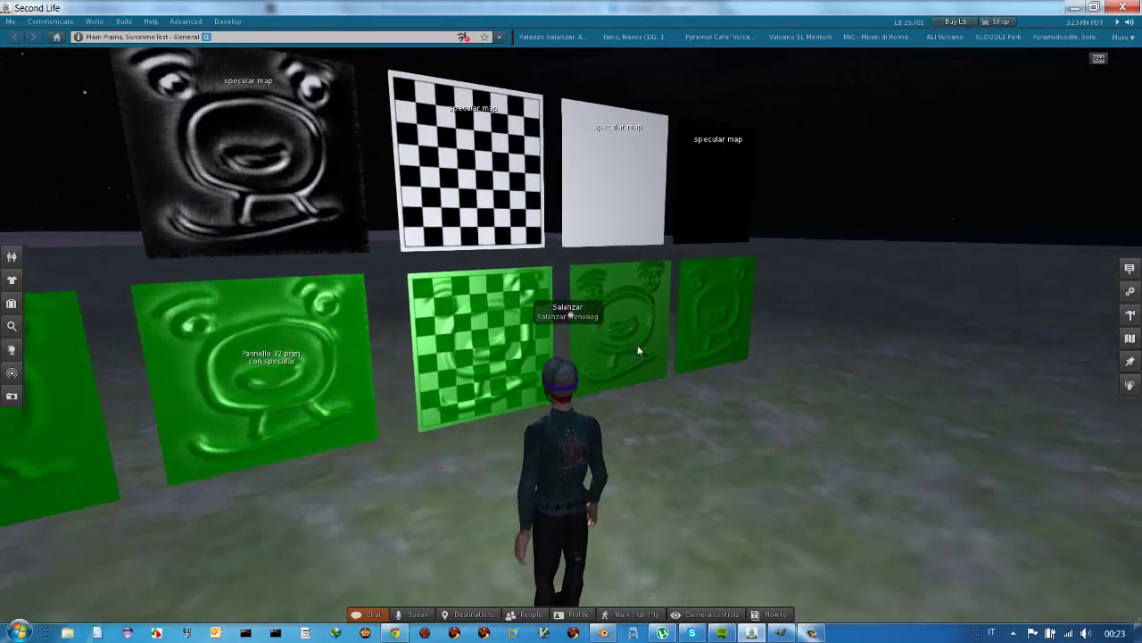
key("Left")
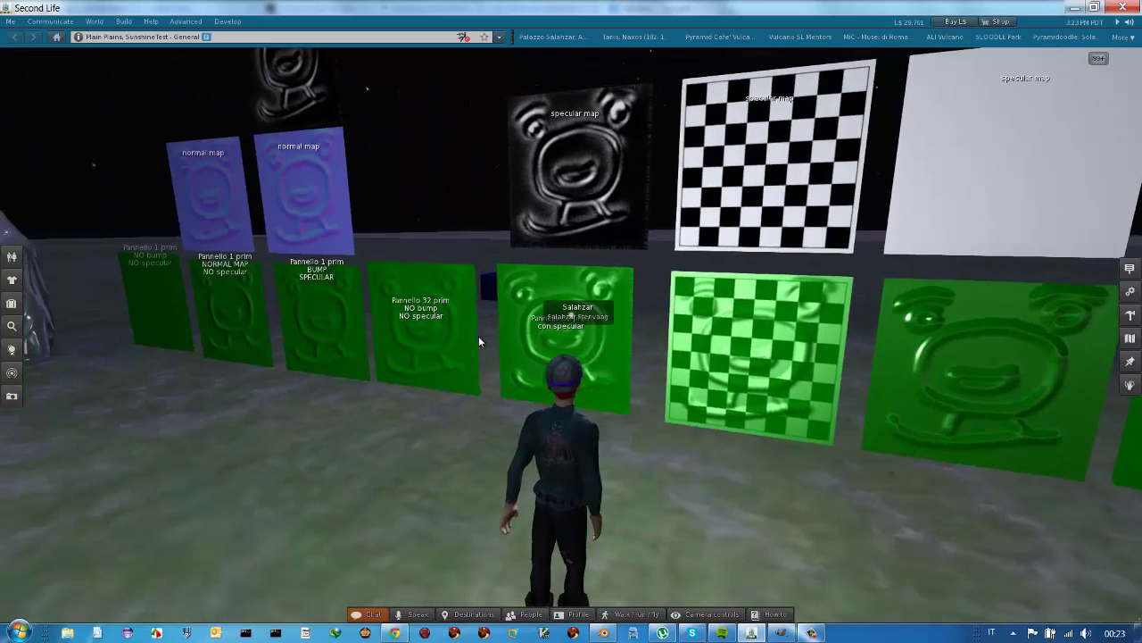
key("Left")
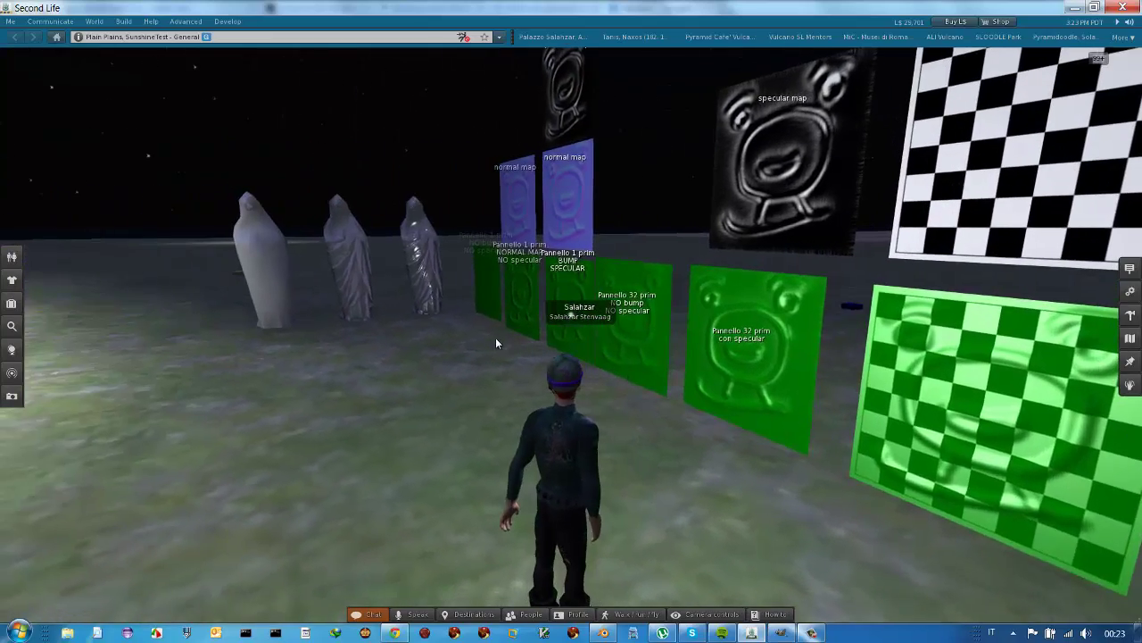
key("Right")
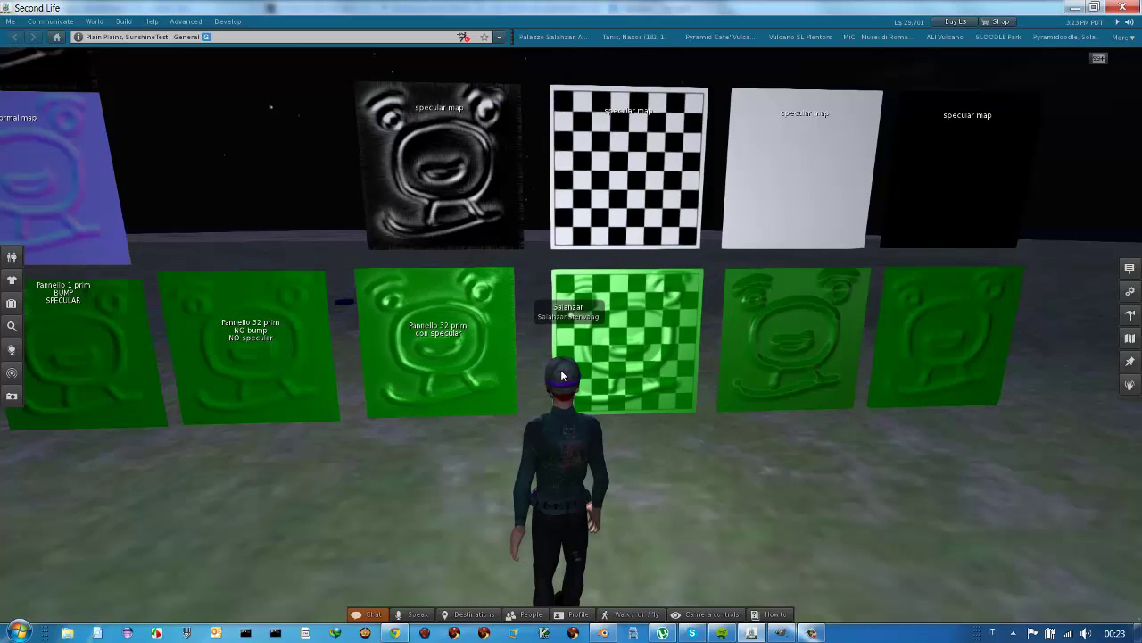
key("ctrl+alt+t")
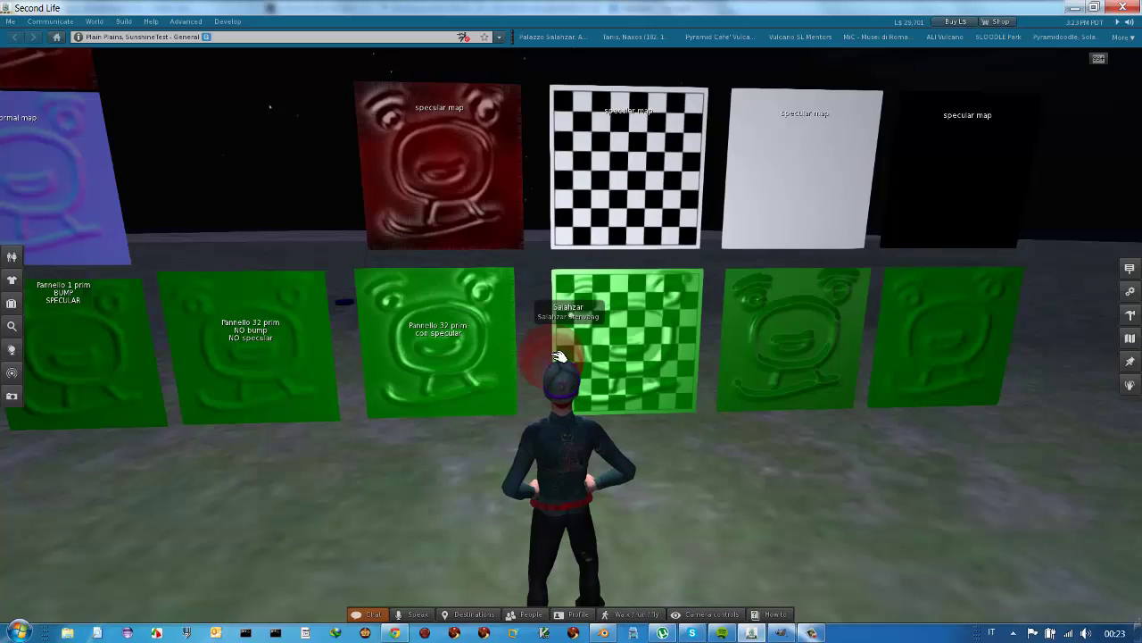
key("ctrl+alt+t")
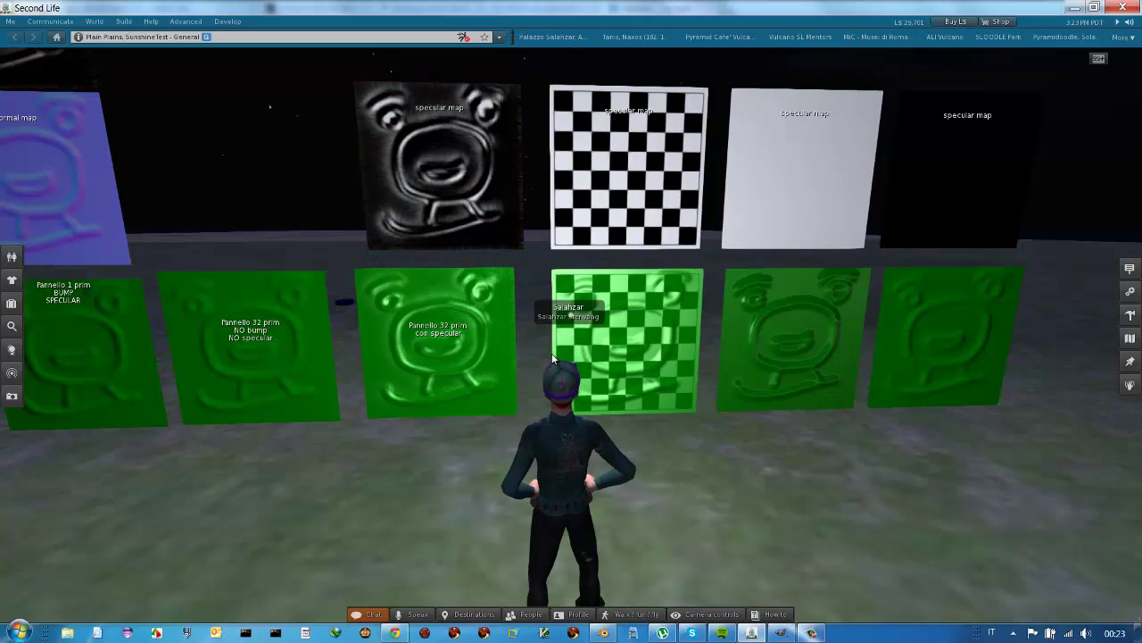
key("Right")
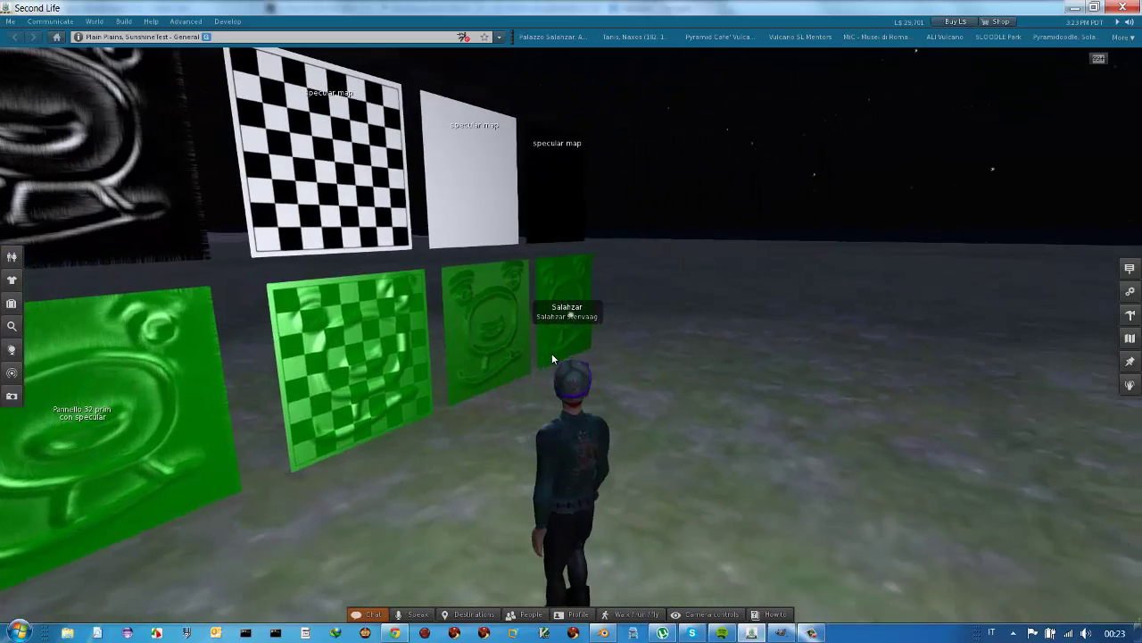
key("Right")
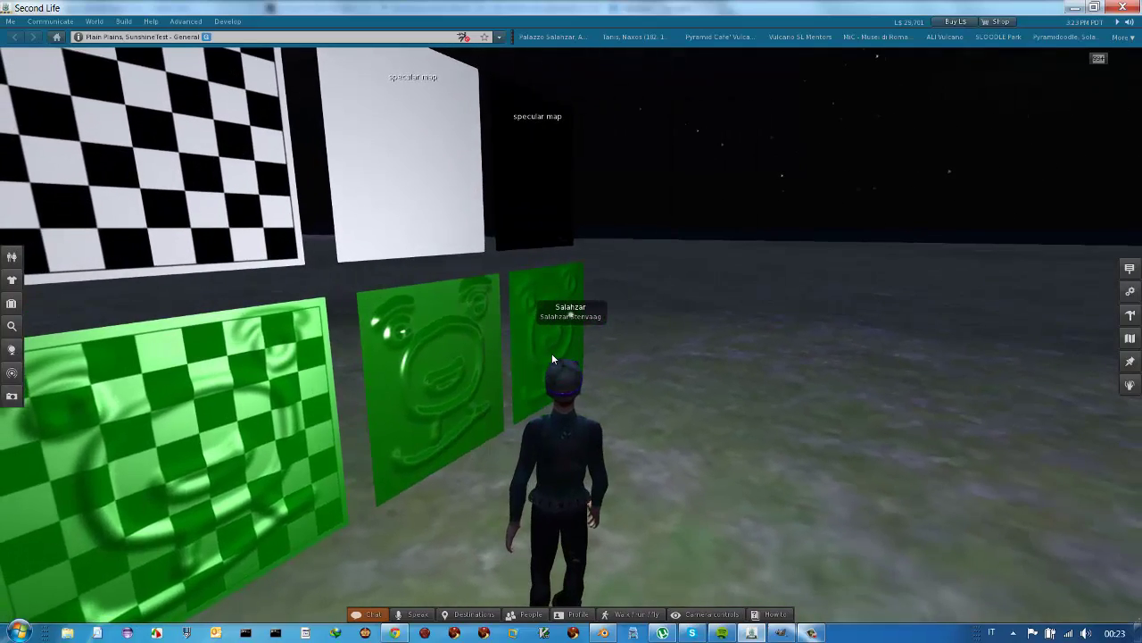
key("Right")
key("Left")
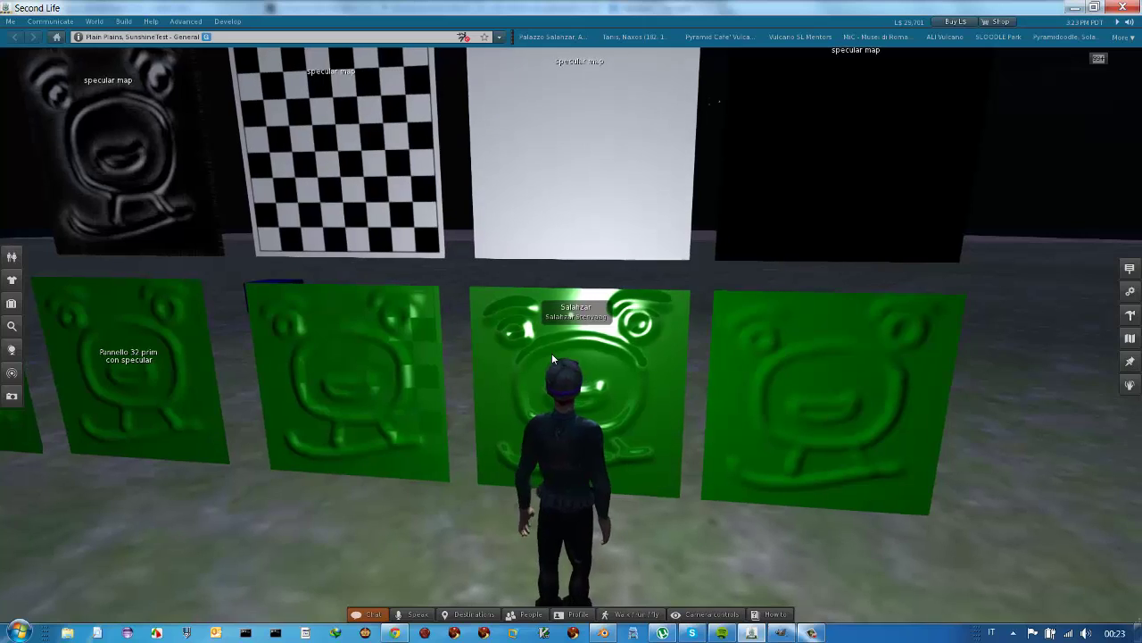
key("Down")
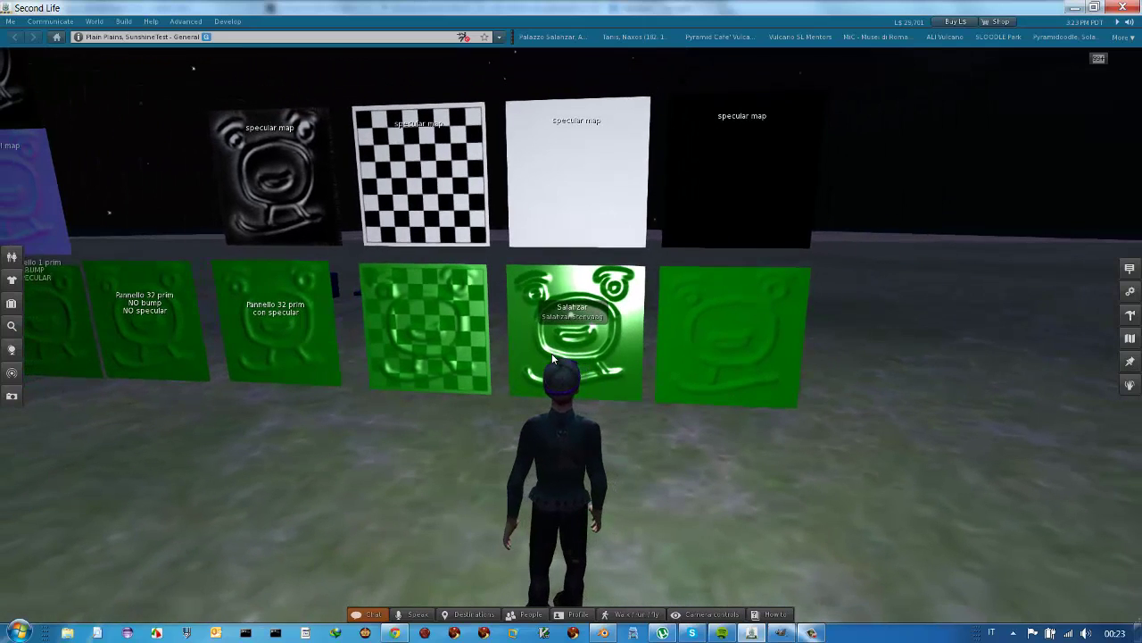
key("Up")
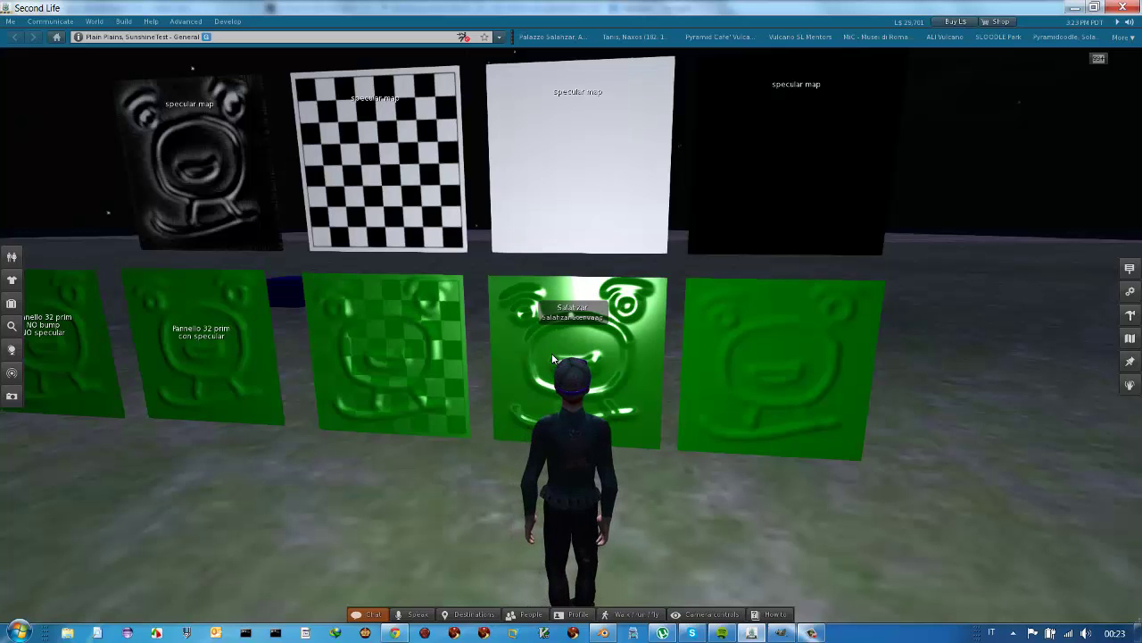
key("Right")
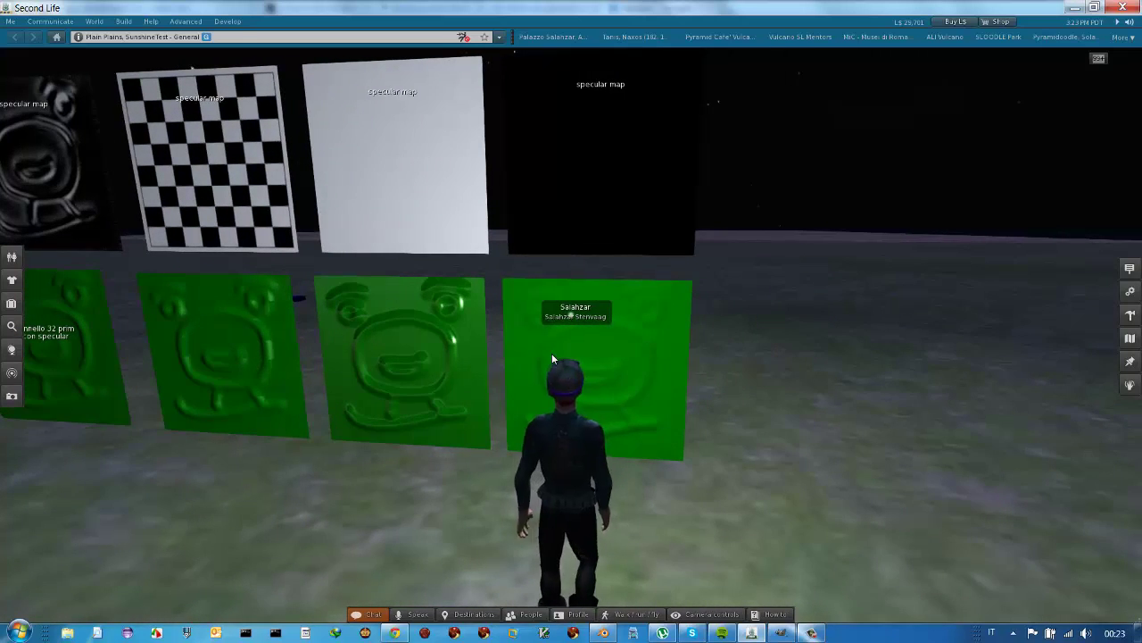
key("Up")
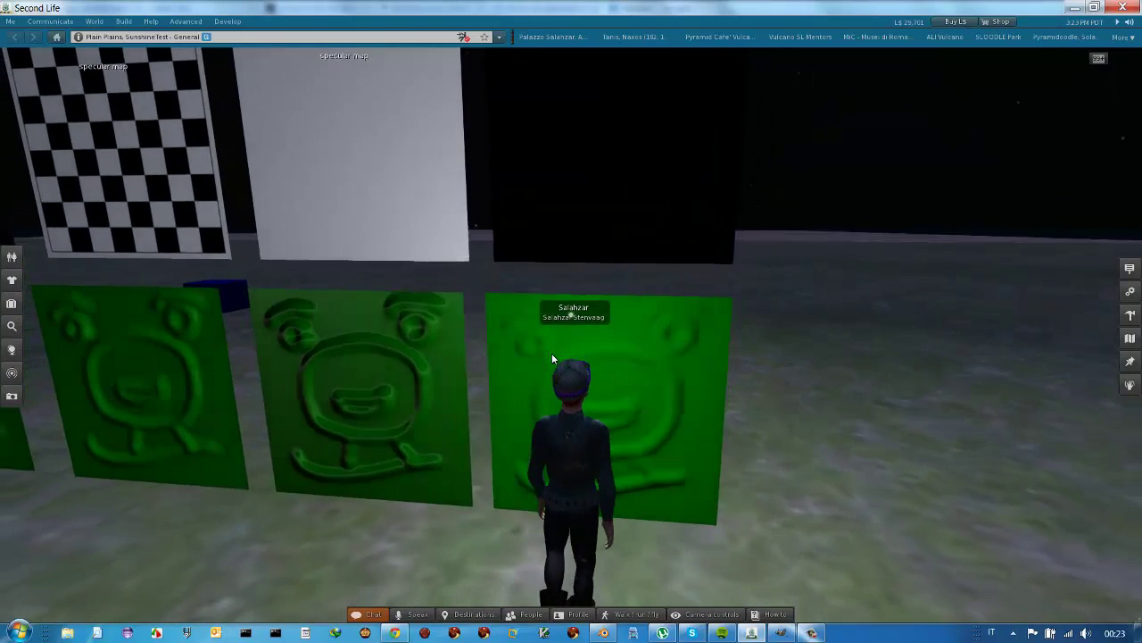
key("Left")
key("Down")
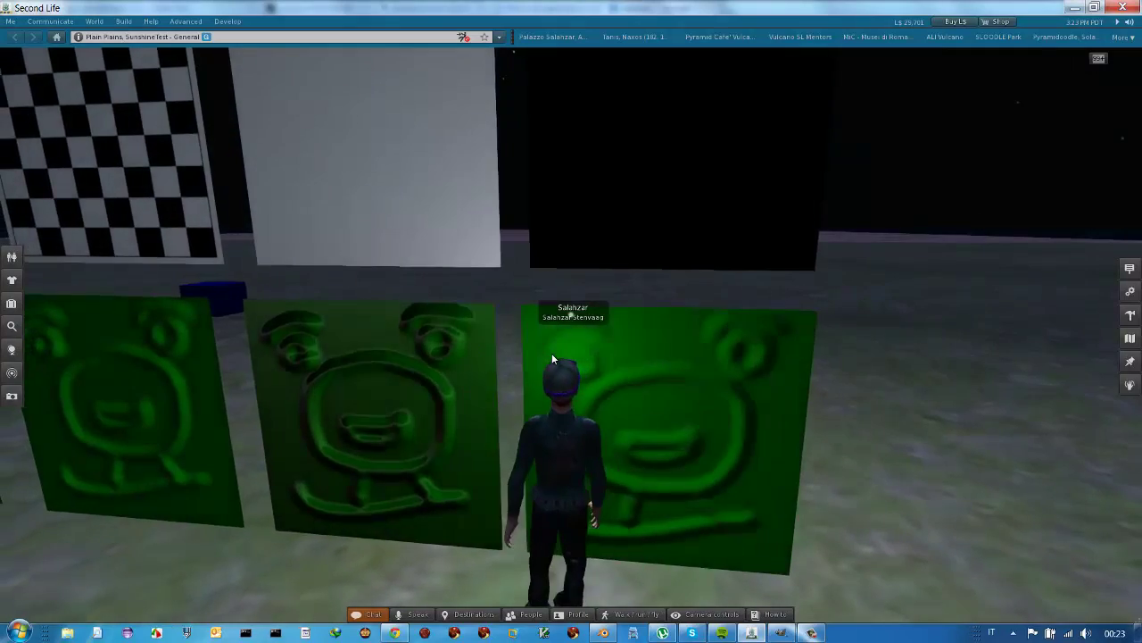
key("Left")
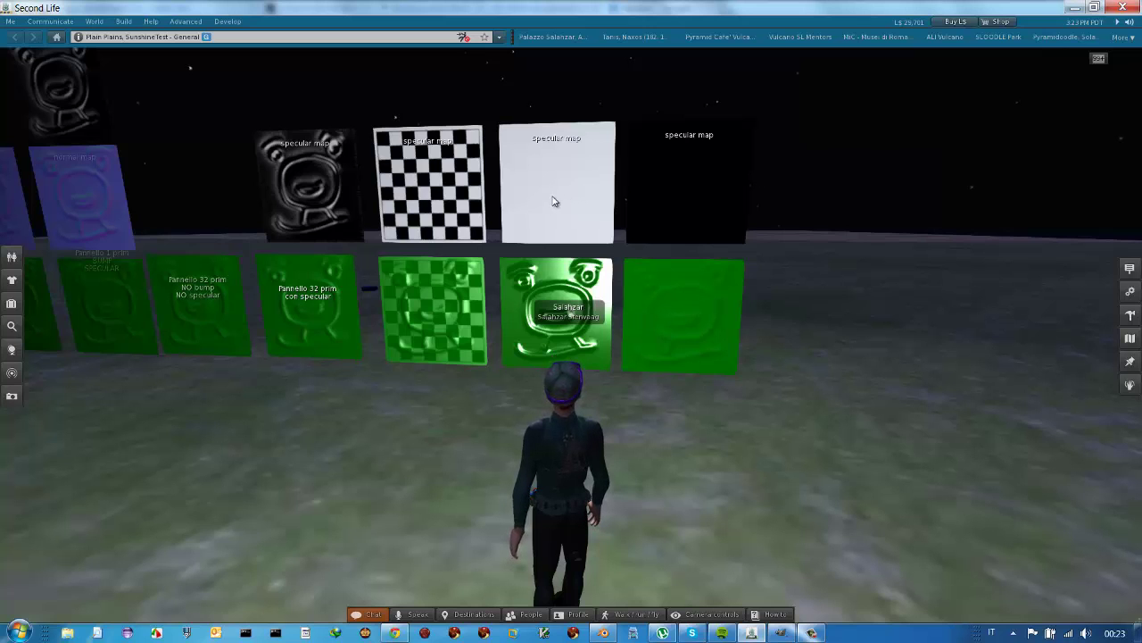
key("Left")
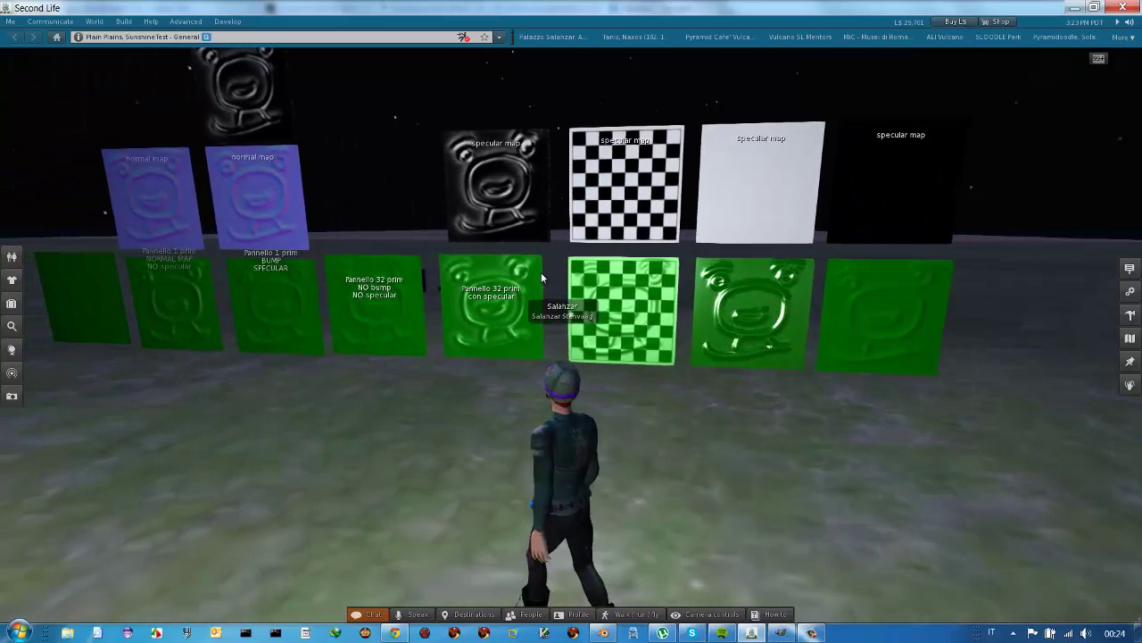
key("Up")
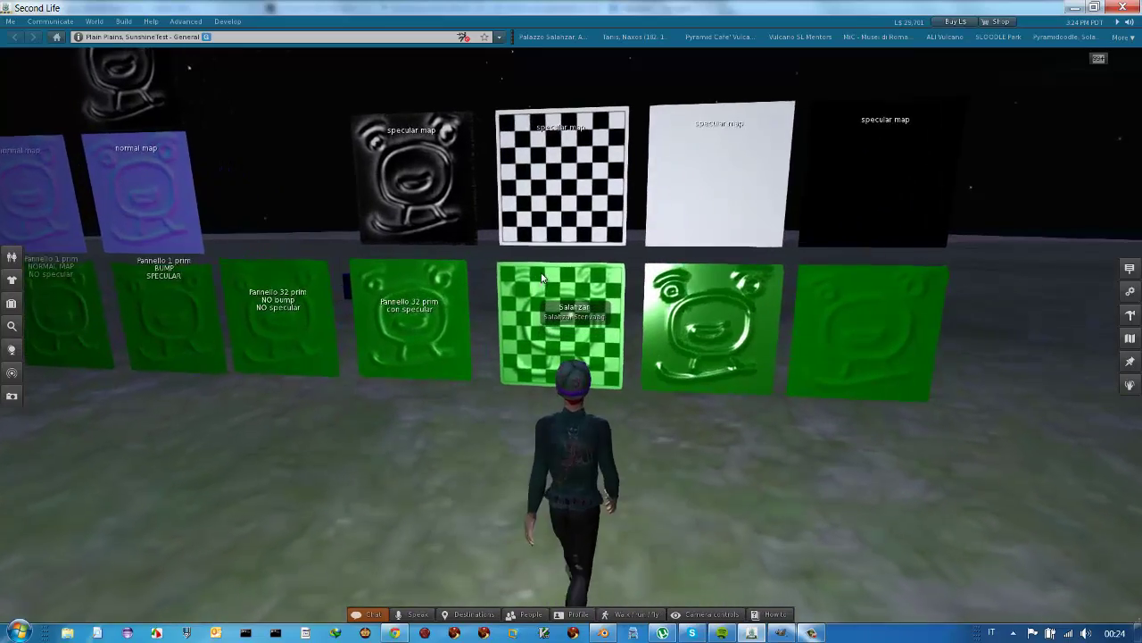
key("Left")
key("Up")
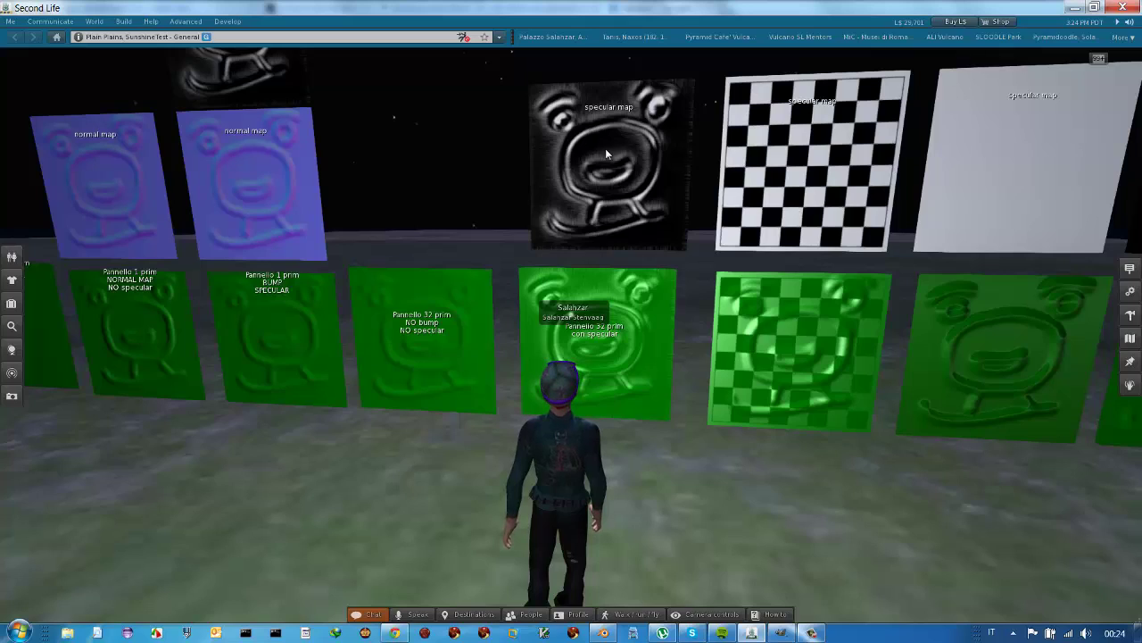
key("Left")
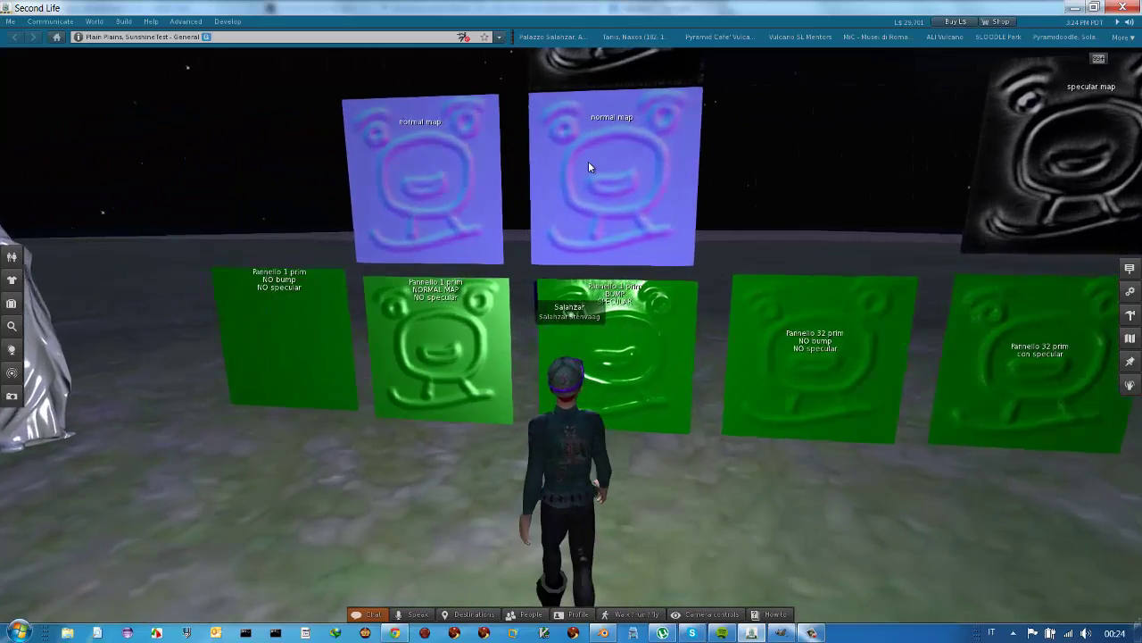
key("Up")
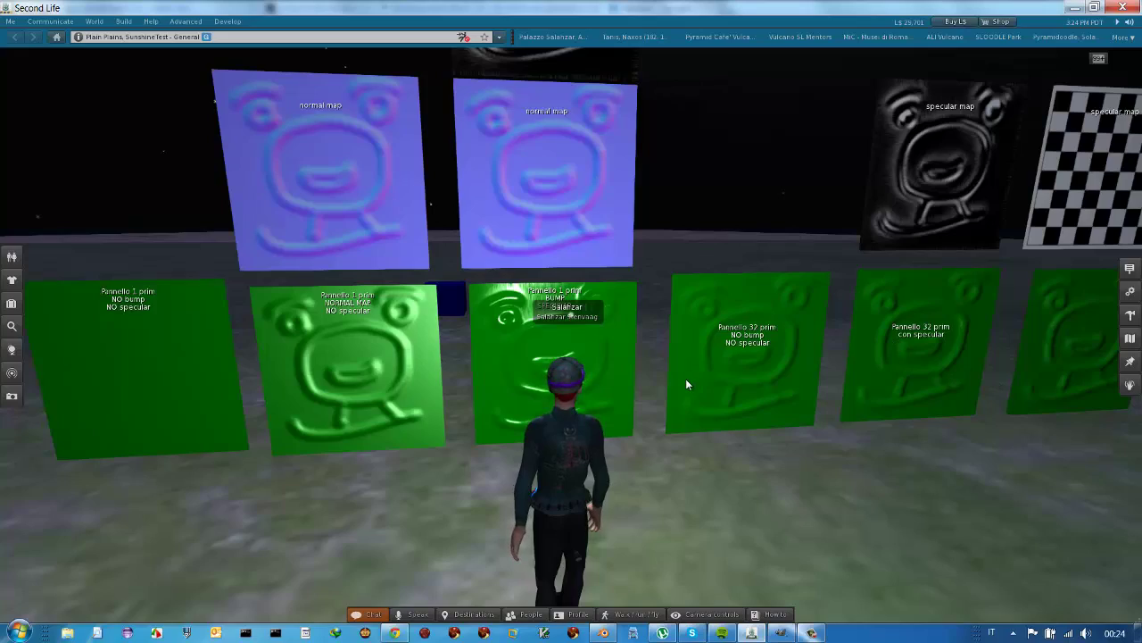
key("Left")
key("Right")
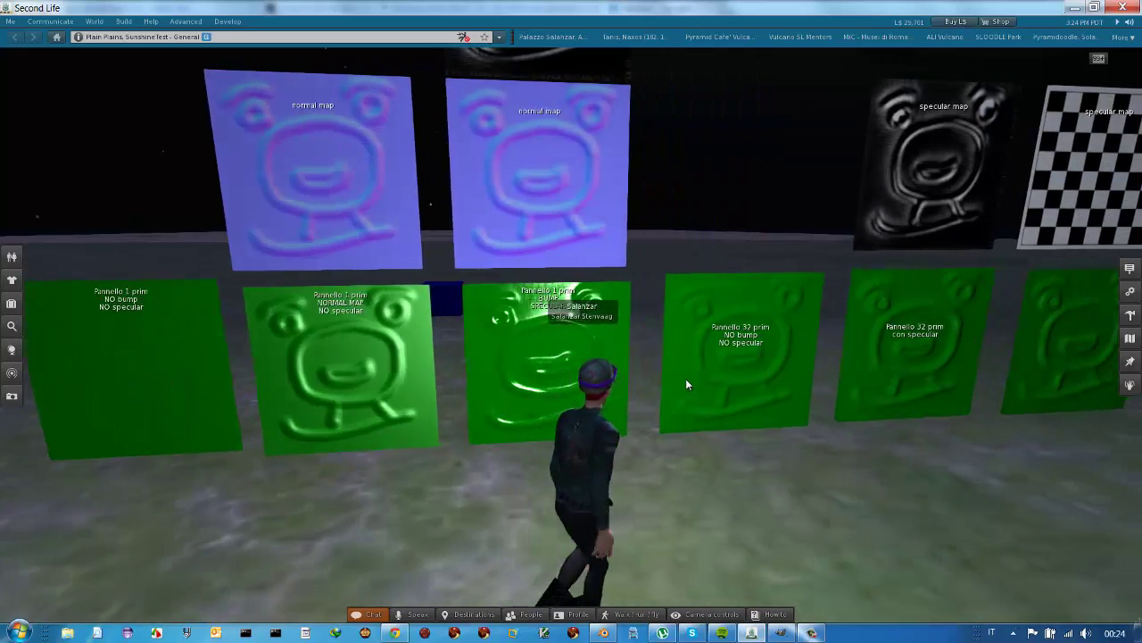
key("Left")
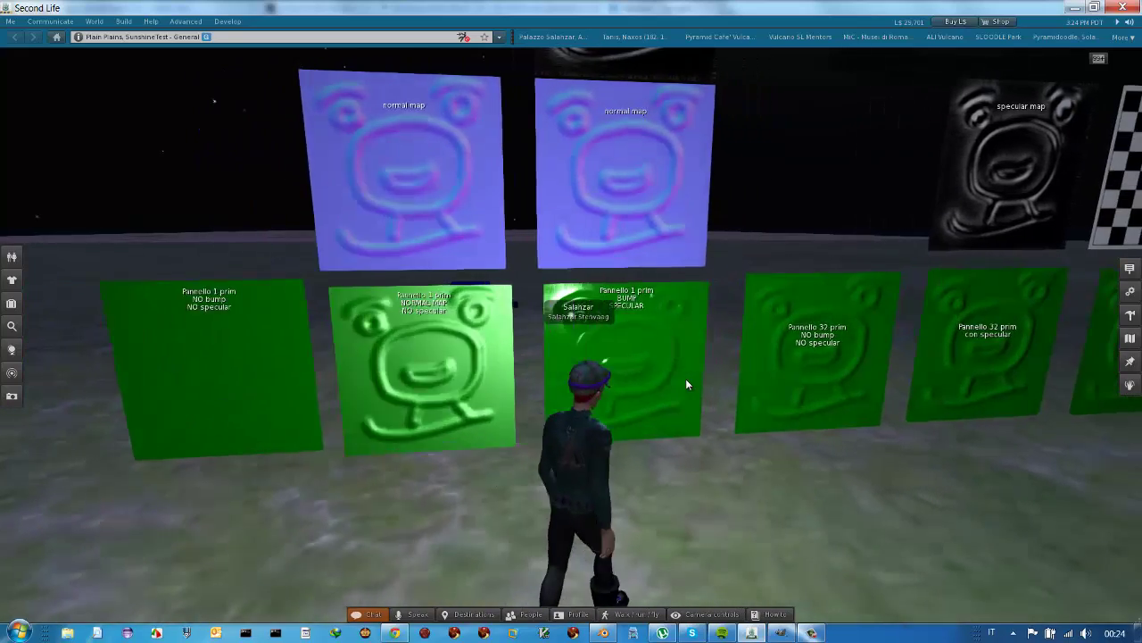
key("Right")
key("Left")
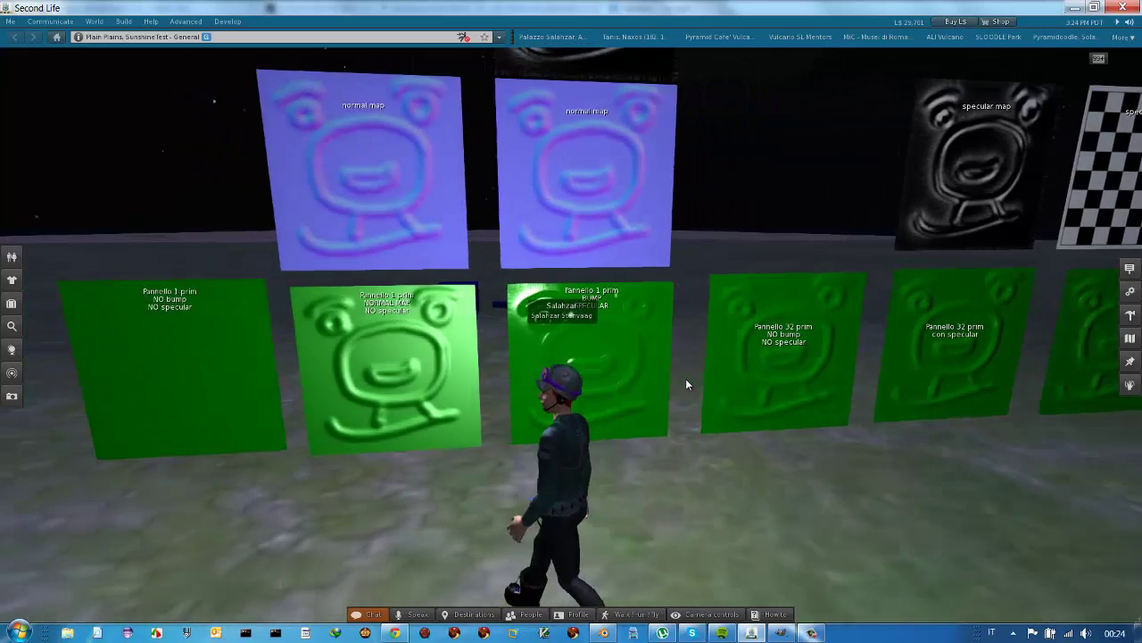
key("Left")
key("Left")
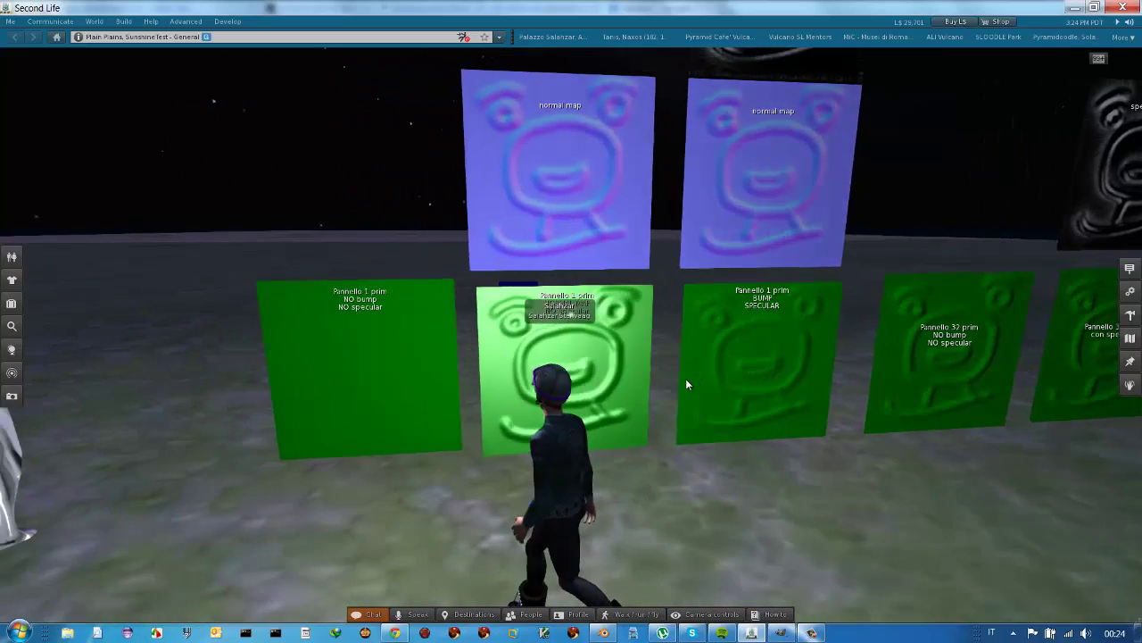
key("Left")
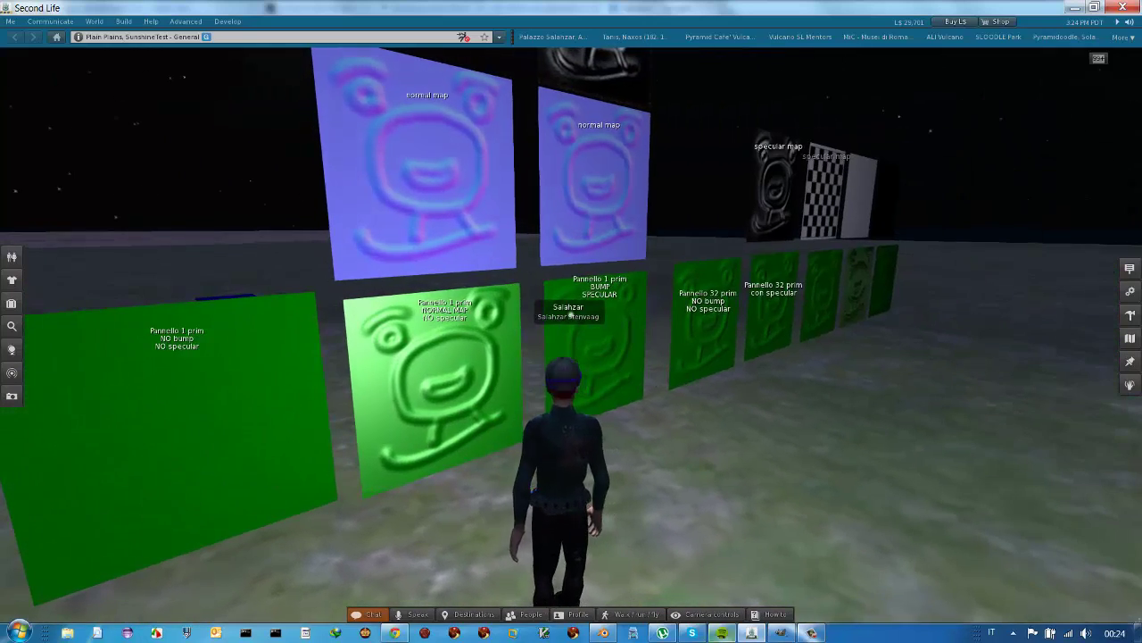
- Return to Blender and reload the start-up file, discarding the relief-plane project
left_click(603, 635)
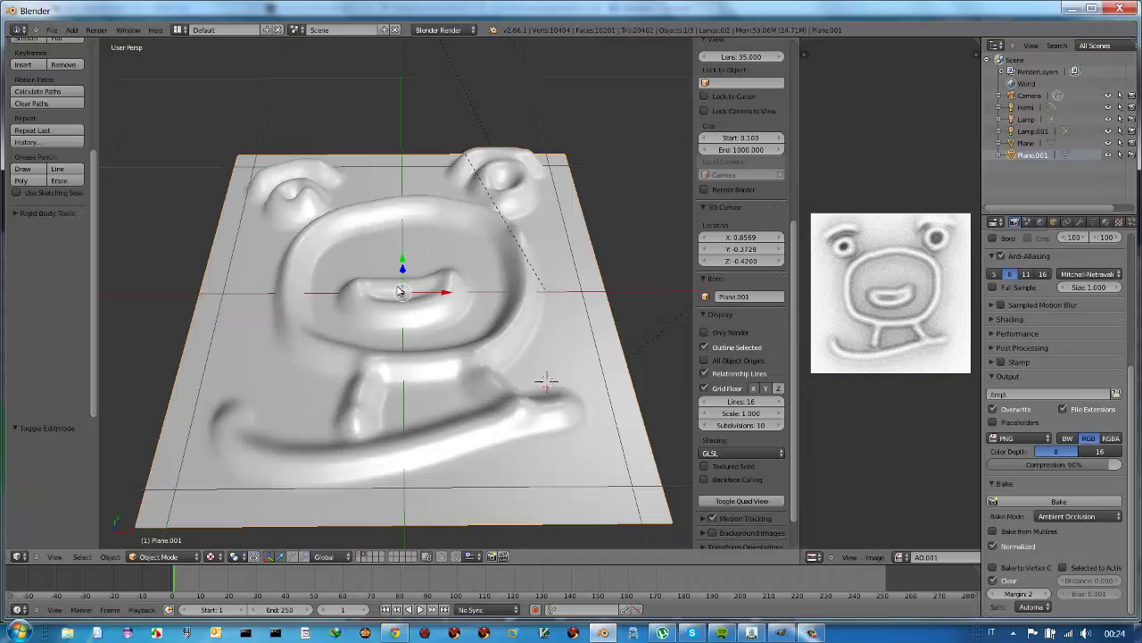
key("Left")
key("Tab")
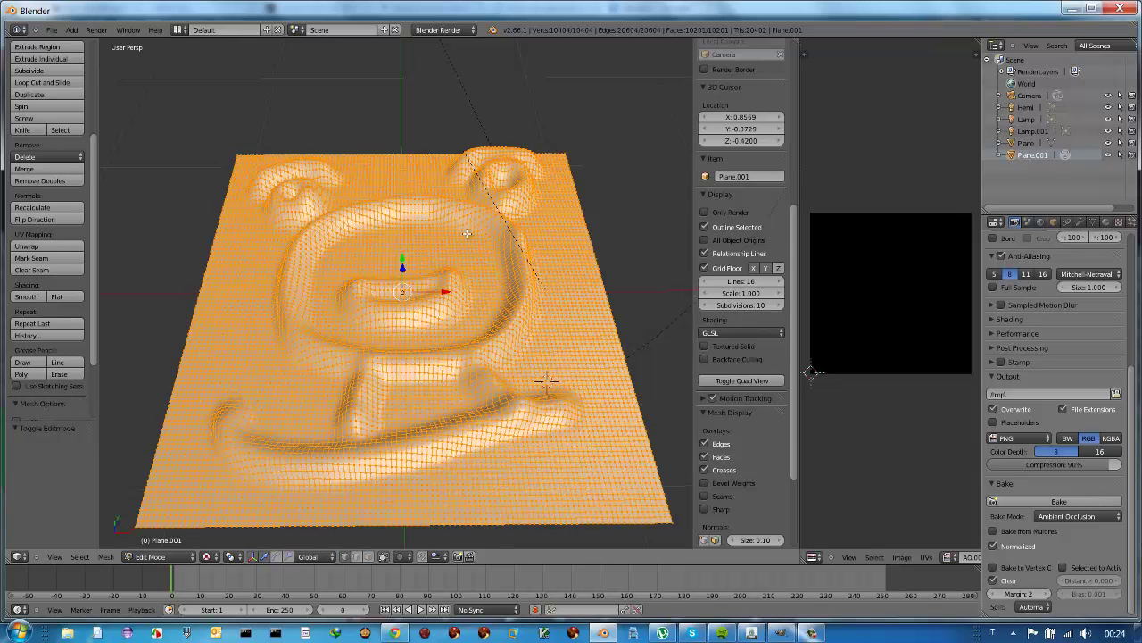
key("Tab")
key("ctrl+n")
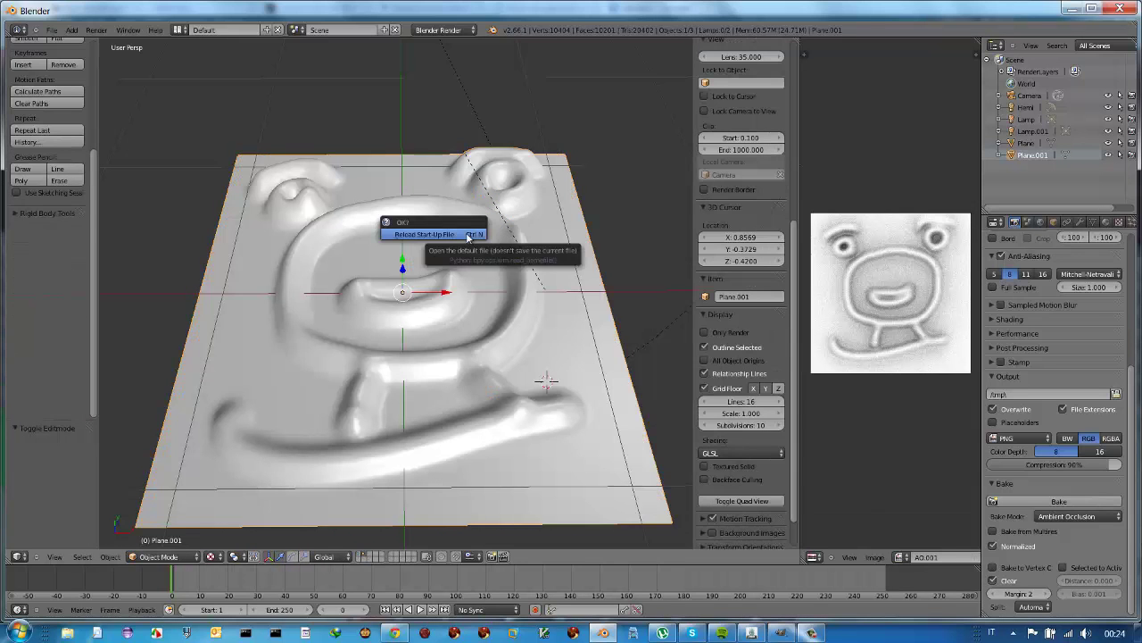
left_click(468, 235)
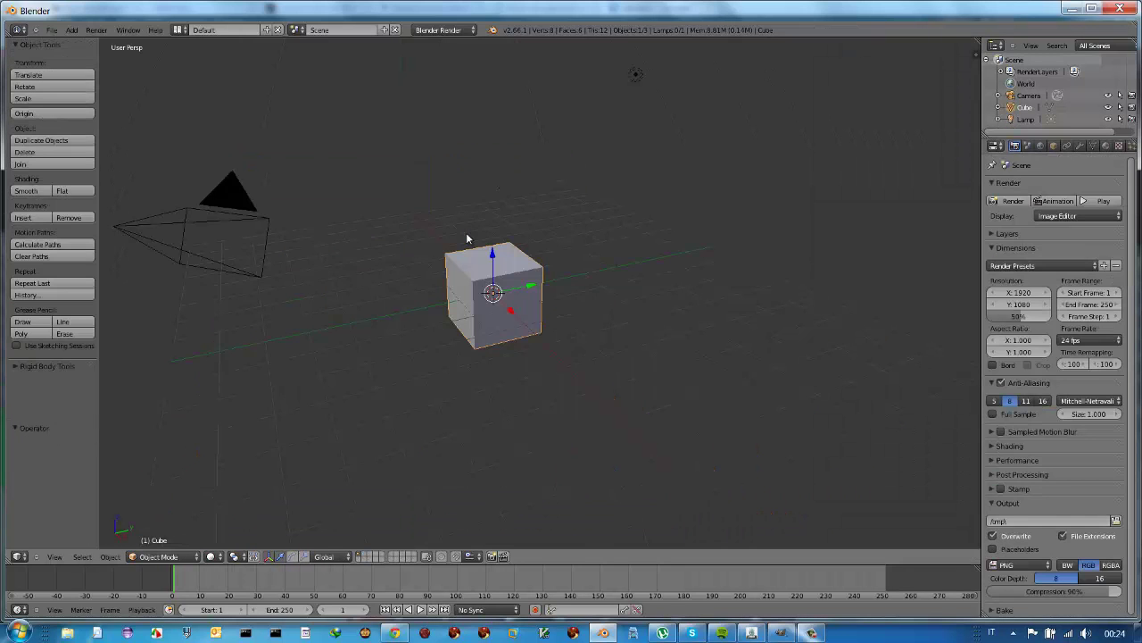
- Replace the default cube with a new mesh plane
key("x")
left_click(491, 310)
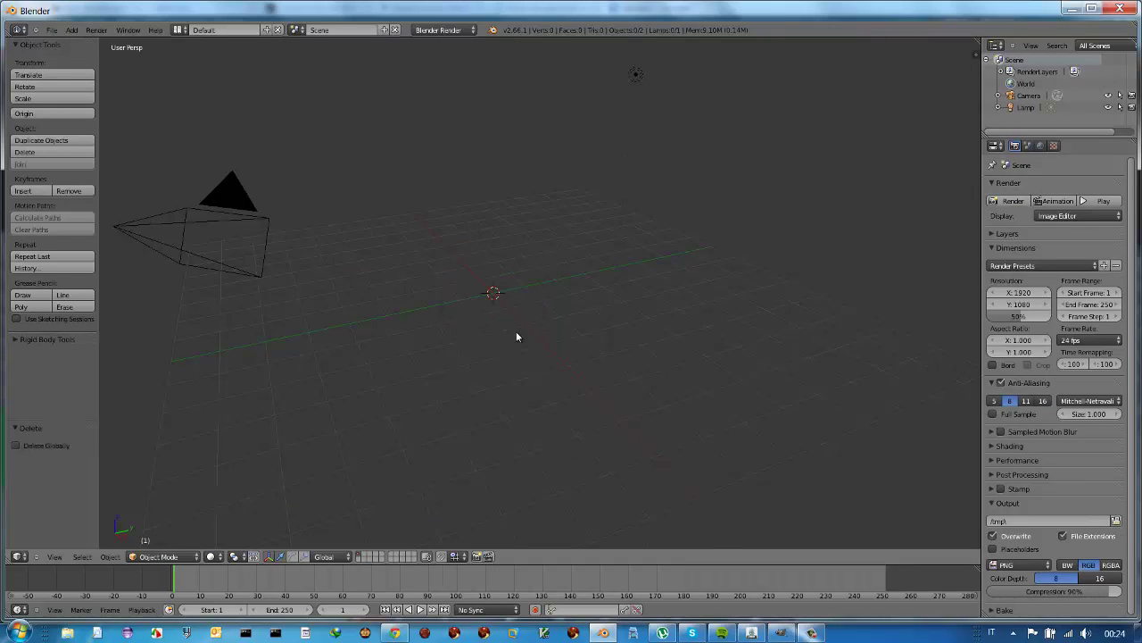
key("shift+a")
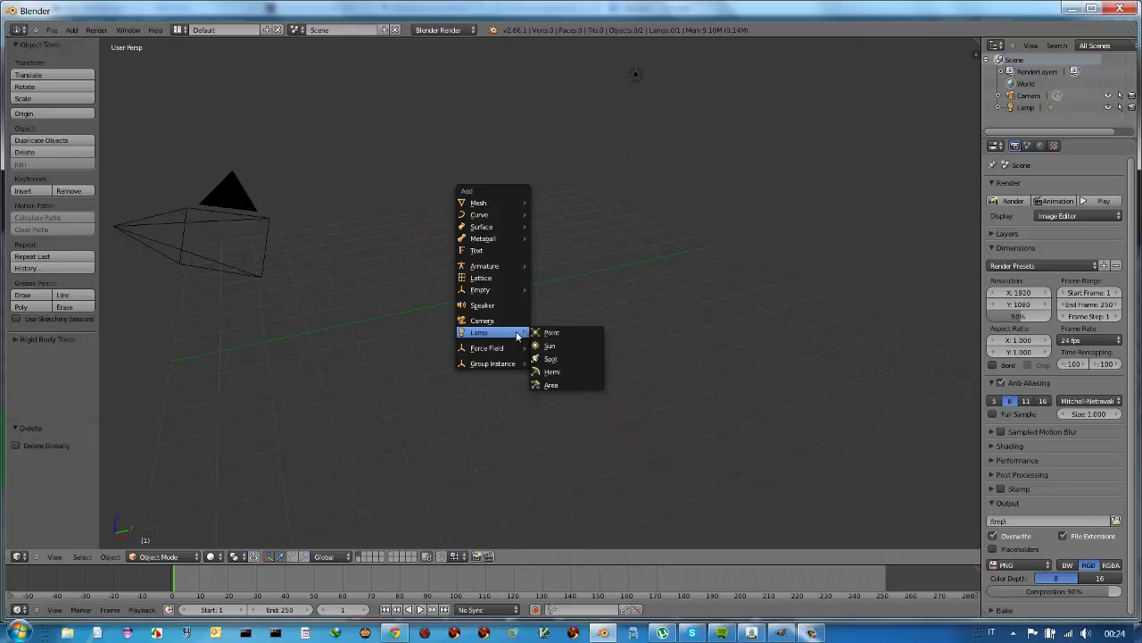
mouse_move(482, 203)
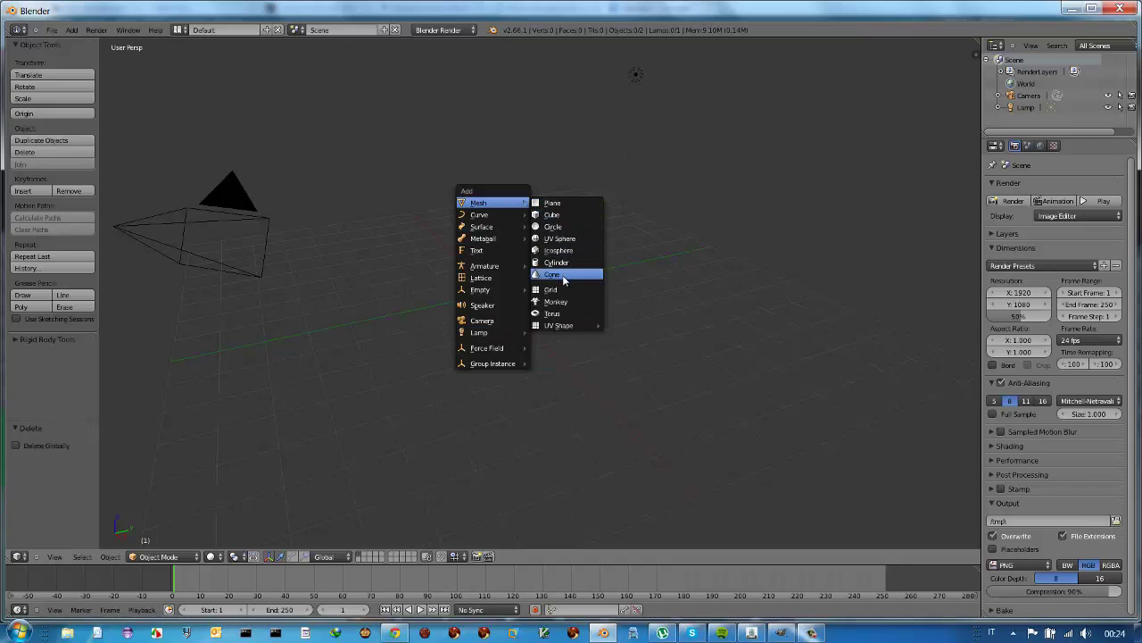
left_click(569, 206)
- View the plane from the top, zoomed in, and duplicate it as Plane.001
key("KP_7")
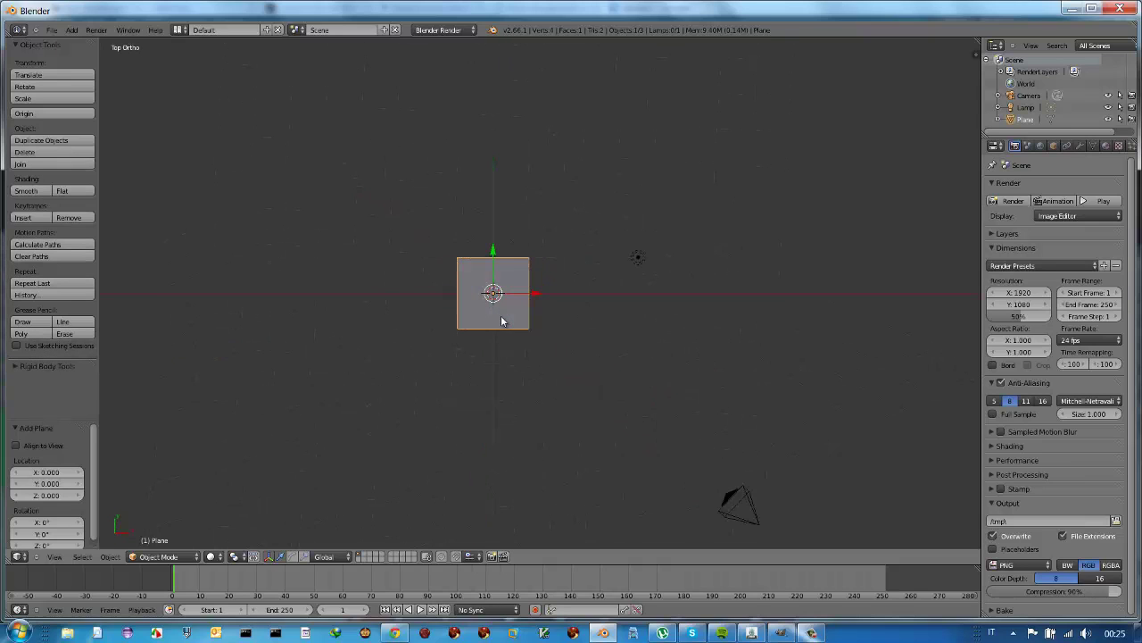
scroll(501, 316, "up", 3)
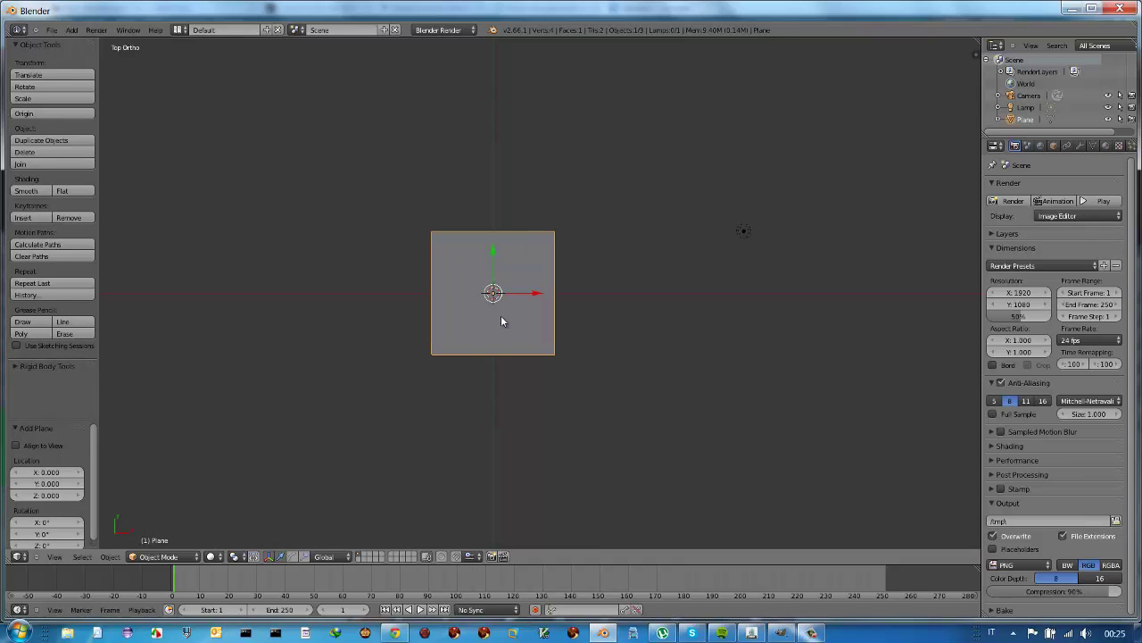
scroll(501, 315, "up", 3)
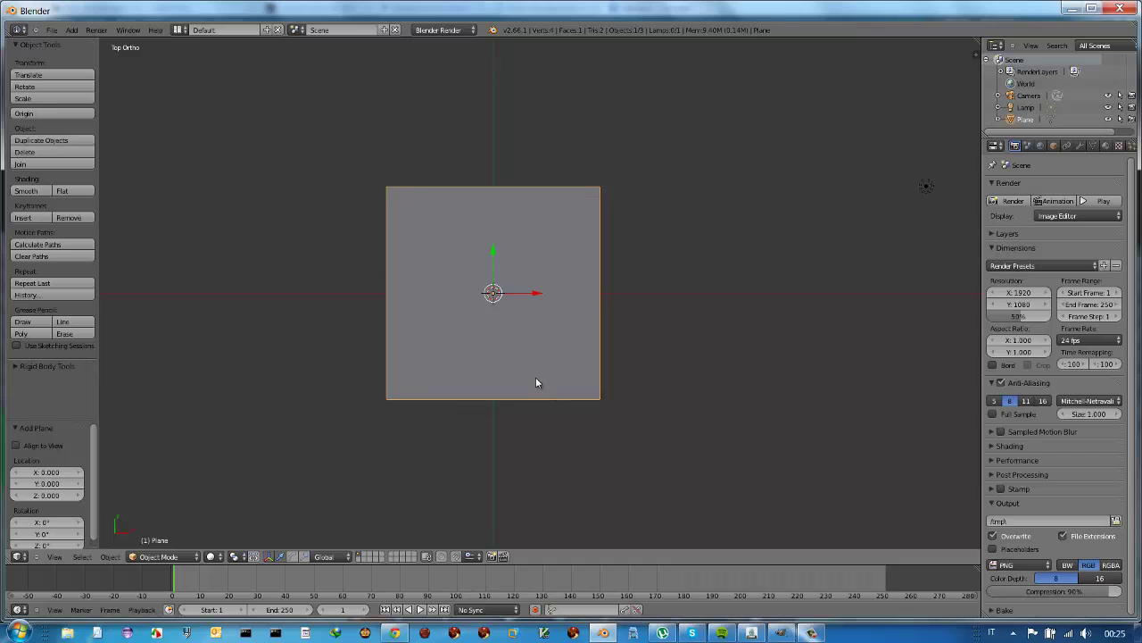
key("shift+d")
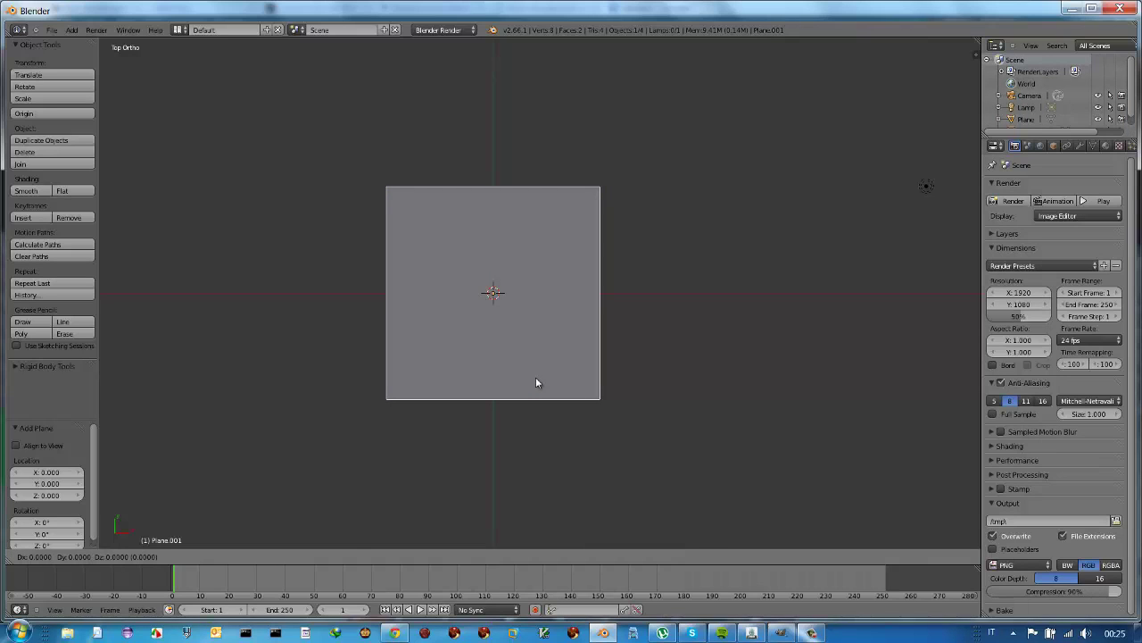
left_click(536, 378)
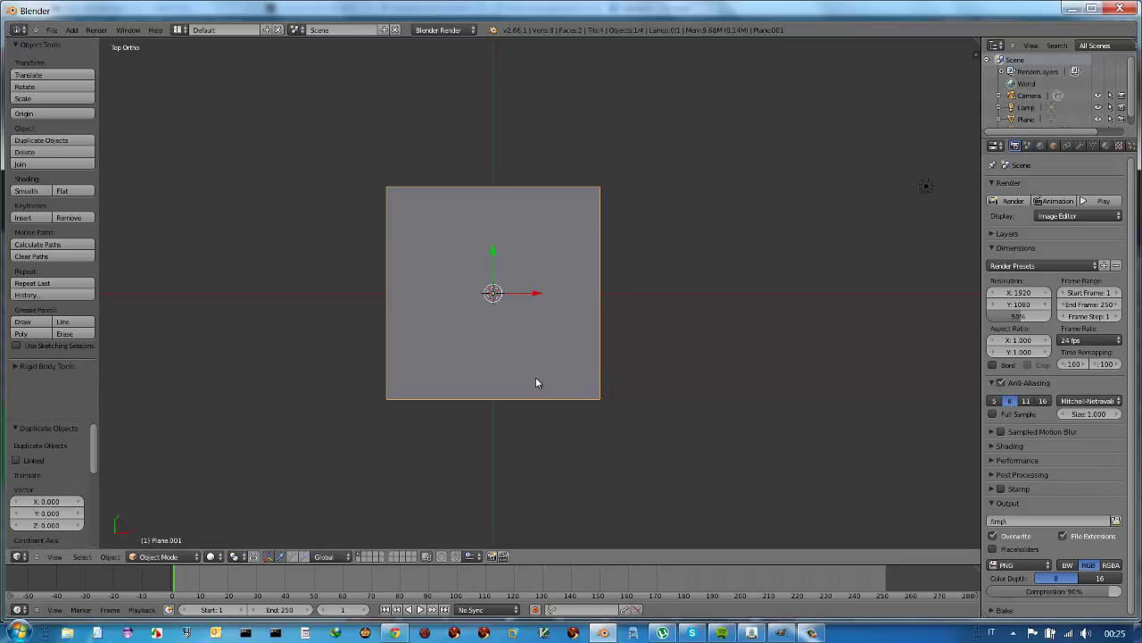
left_click(1034, 108)
scroll(1033, 116, "down", 1)
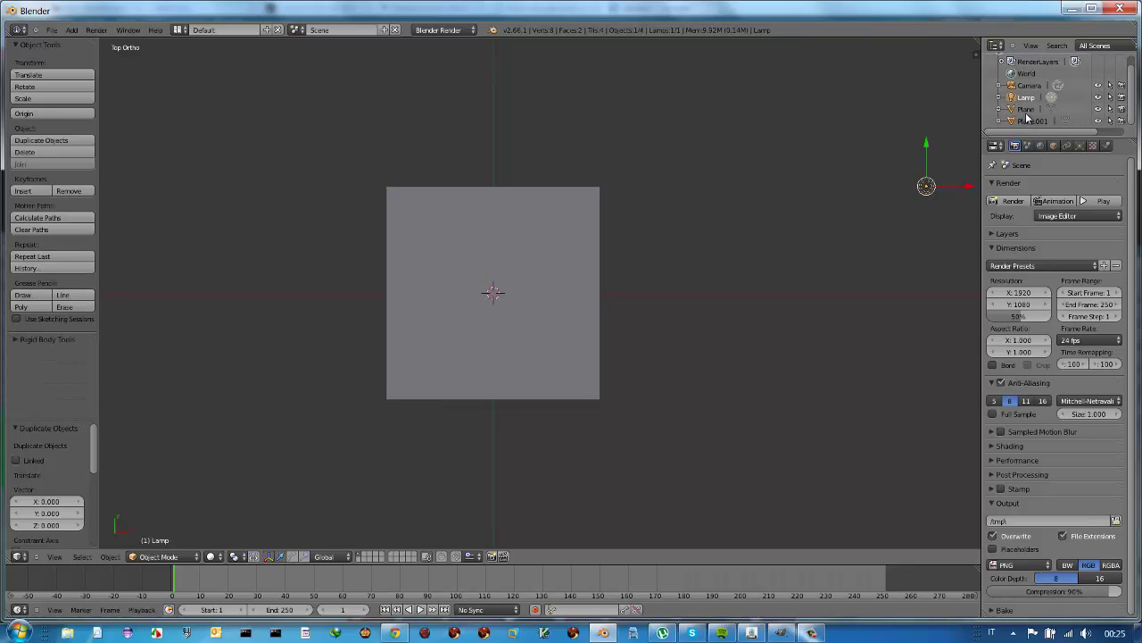
left_click(1028, 119)
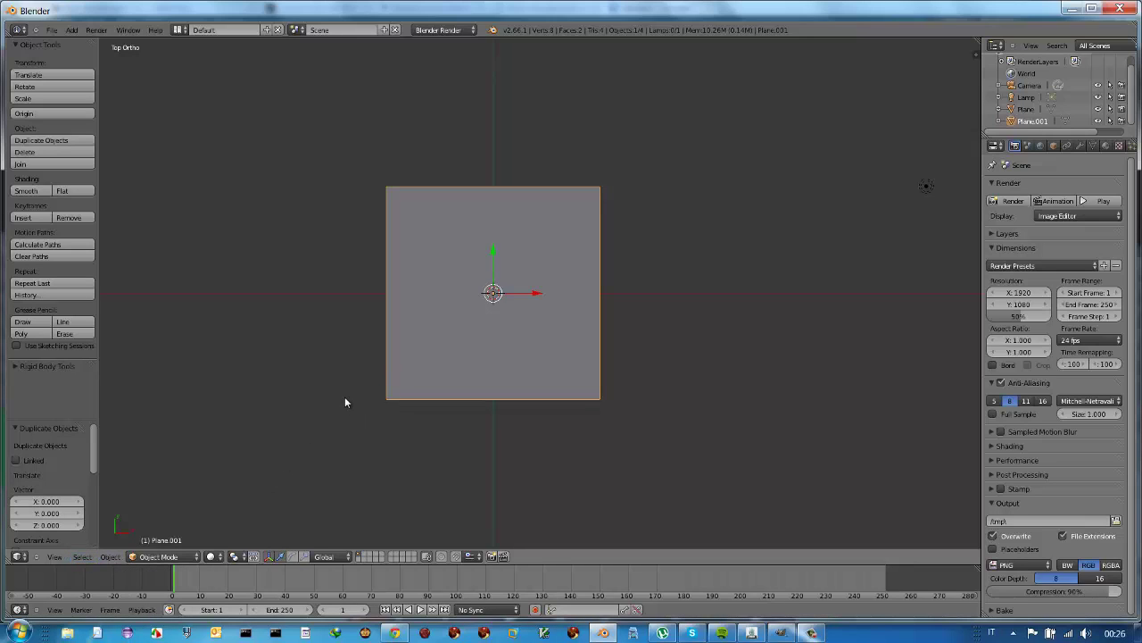
- Subdivide Plane.001 with 100 cuts at 0.000 smoothness and shade it smooth
key("Tab")
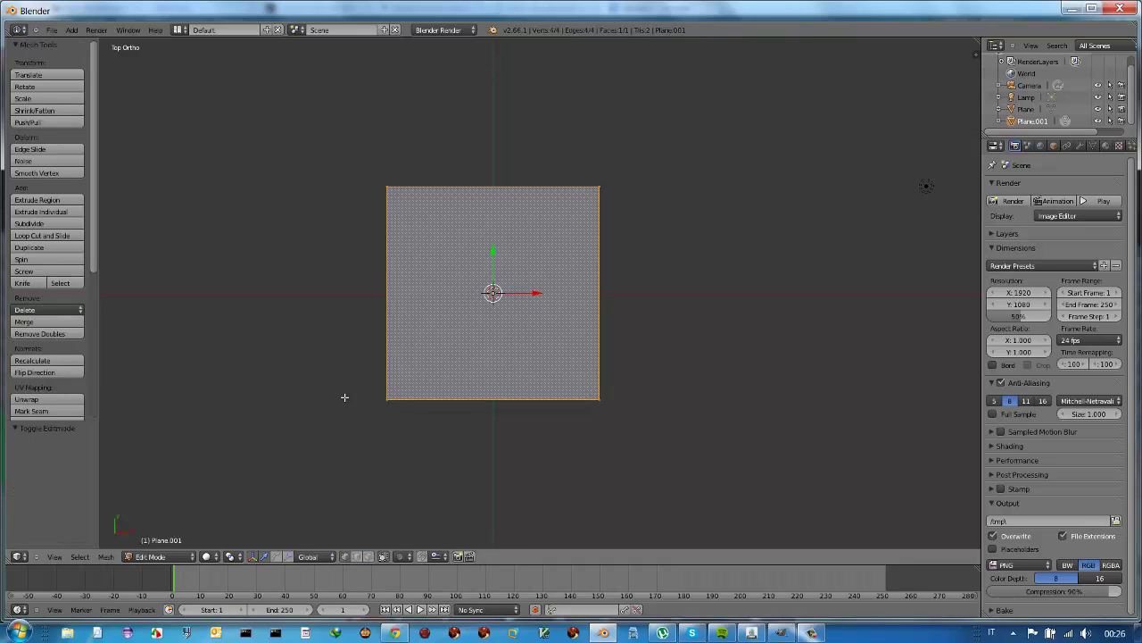
key("w")
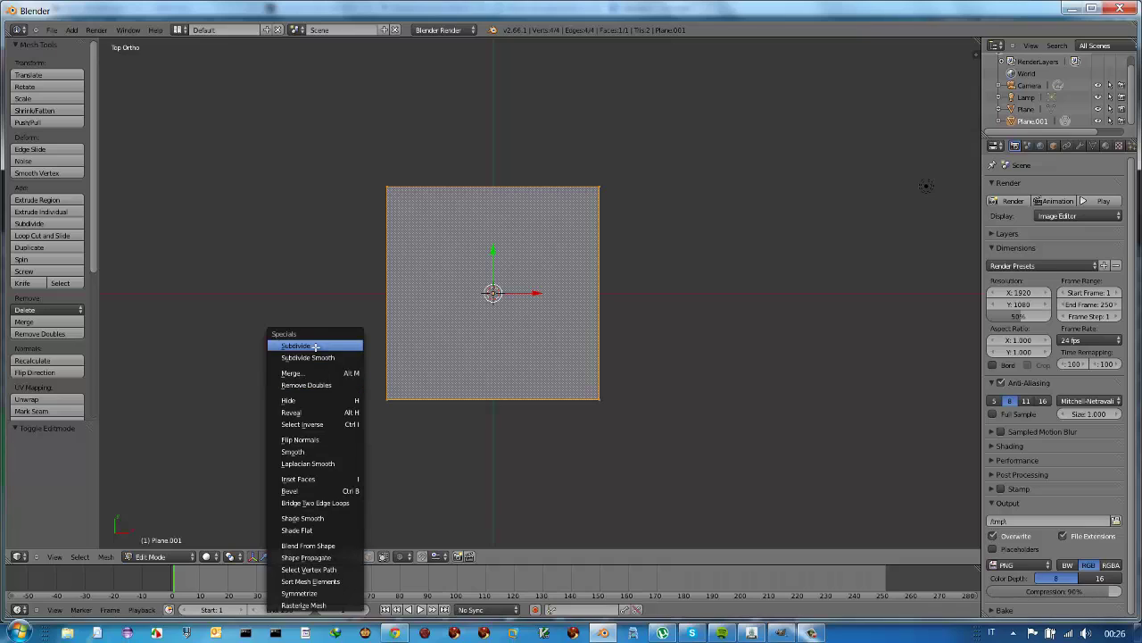
left_click(315, 346)
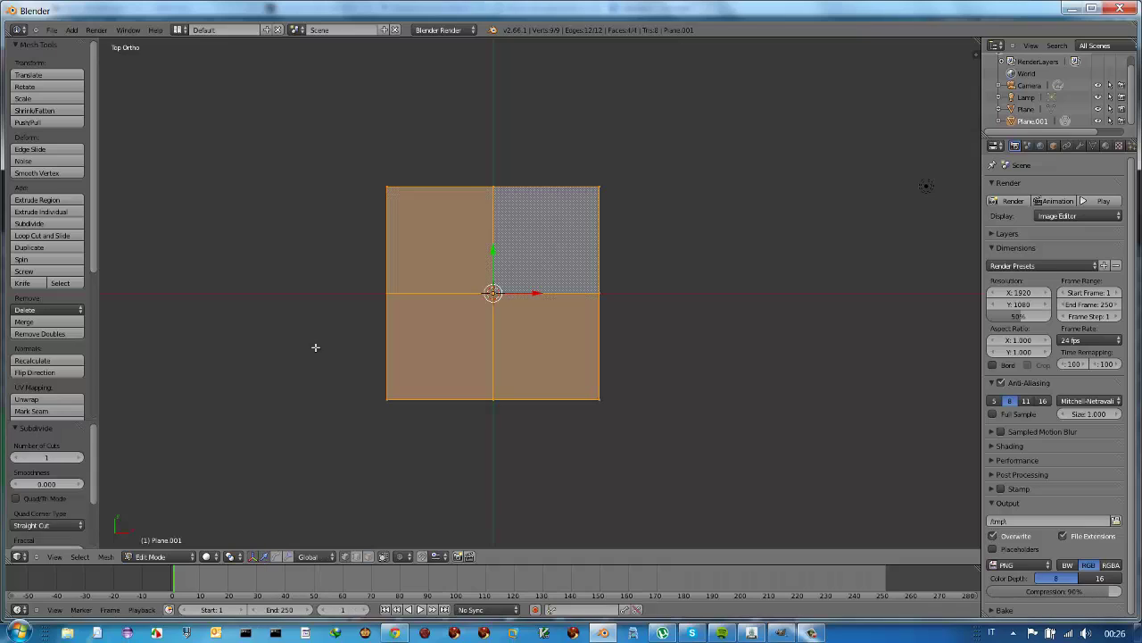
left_click(51, 457)
type("00")
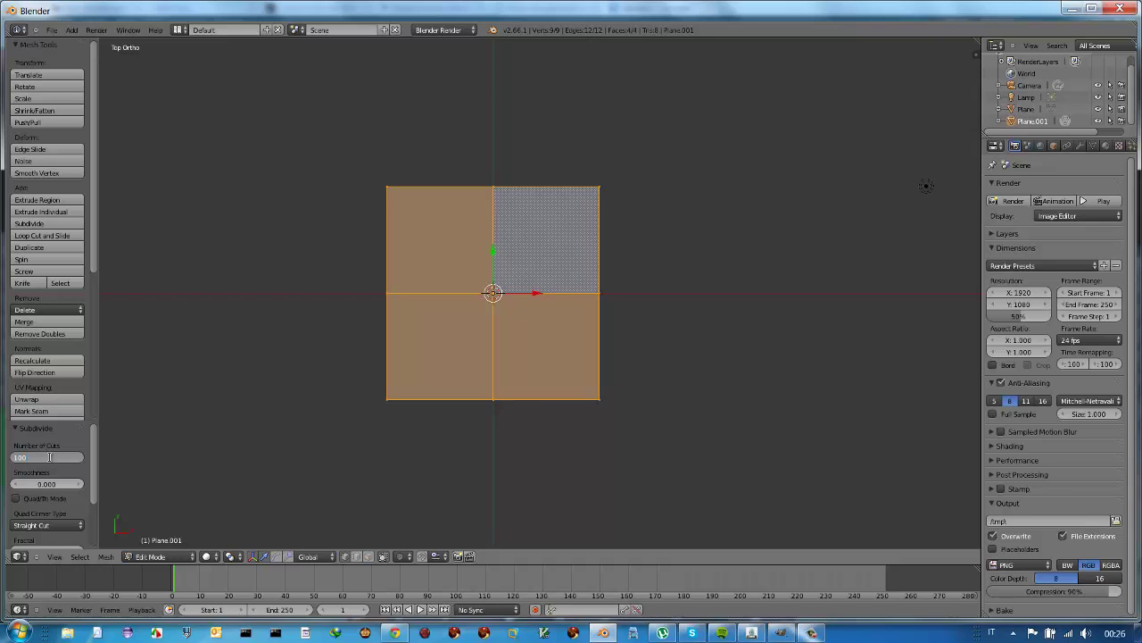
key("Return")
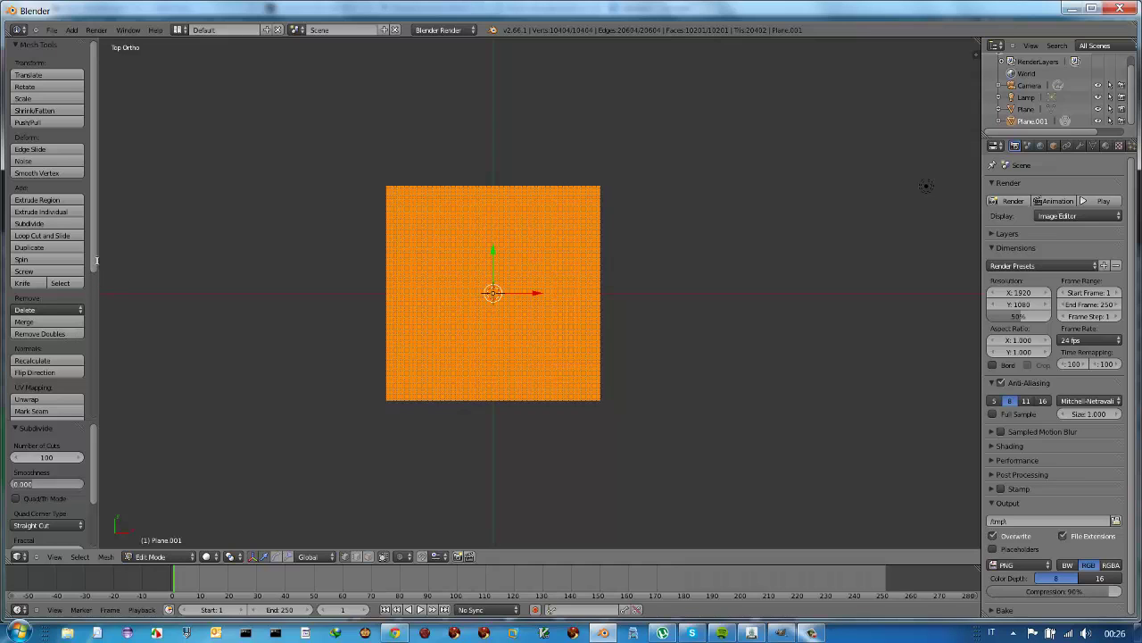
key("Return")
left_click_drag(94, 256, 92, 334)
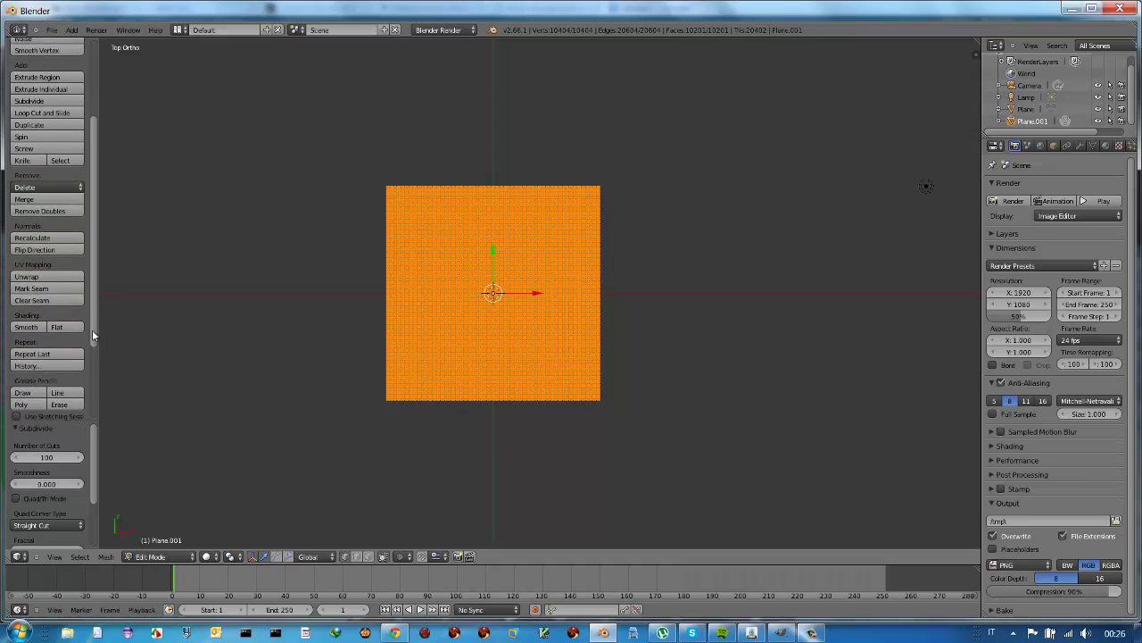
left_click(29, 316)
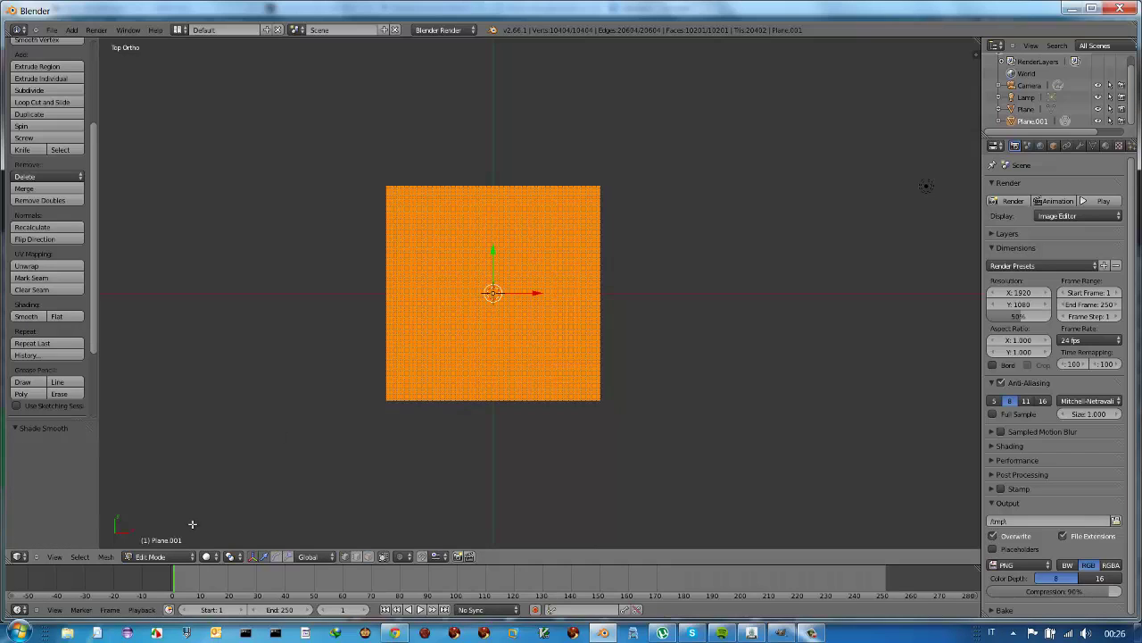
- Switch Plane.001 to Sculpt Mode and sculpt two wavy raised ridges near the top
left_click(189, 558)
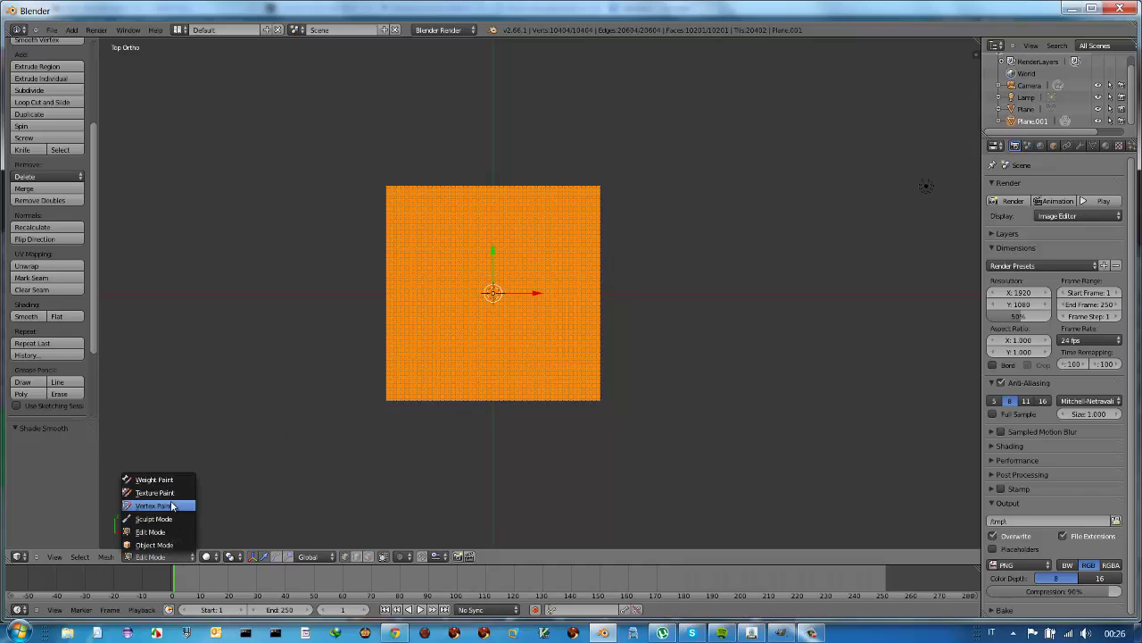
left_click(168, 521)
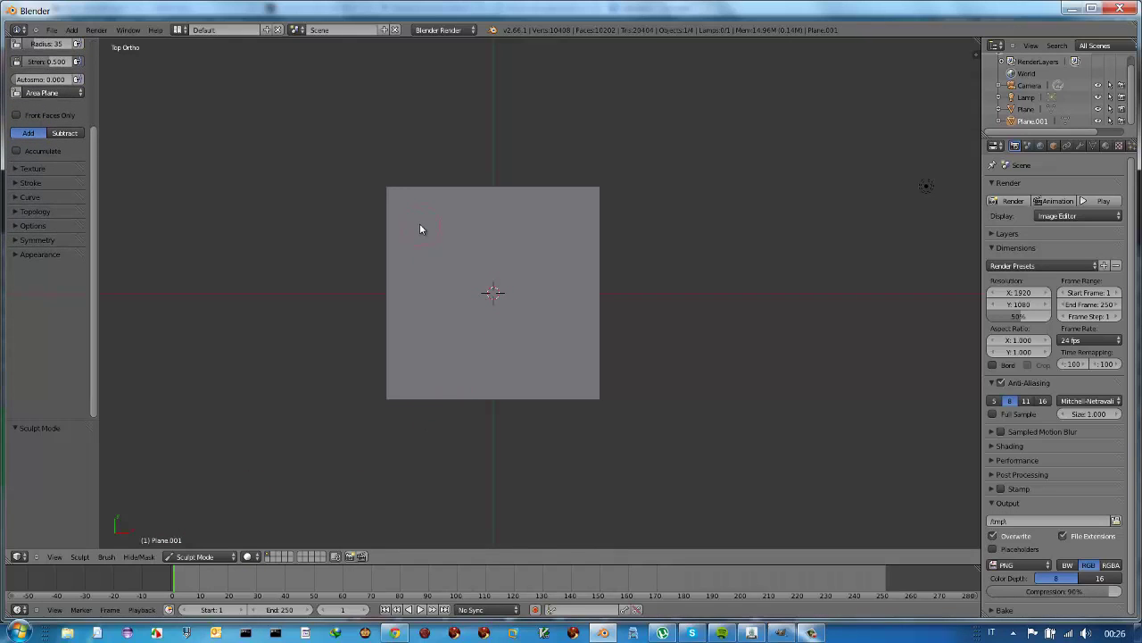
mouse_move(415, 240)
left_mouse_down()
mouse_move(453, 223)
mouse_move(512, 250)
mouse_move(536, 239)
left_mouse_up()
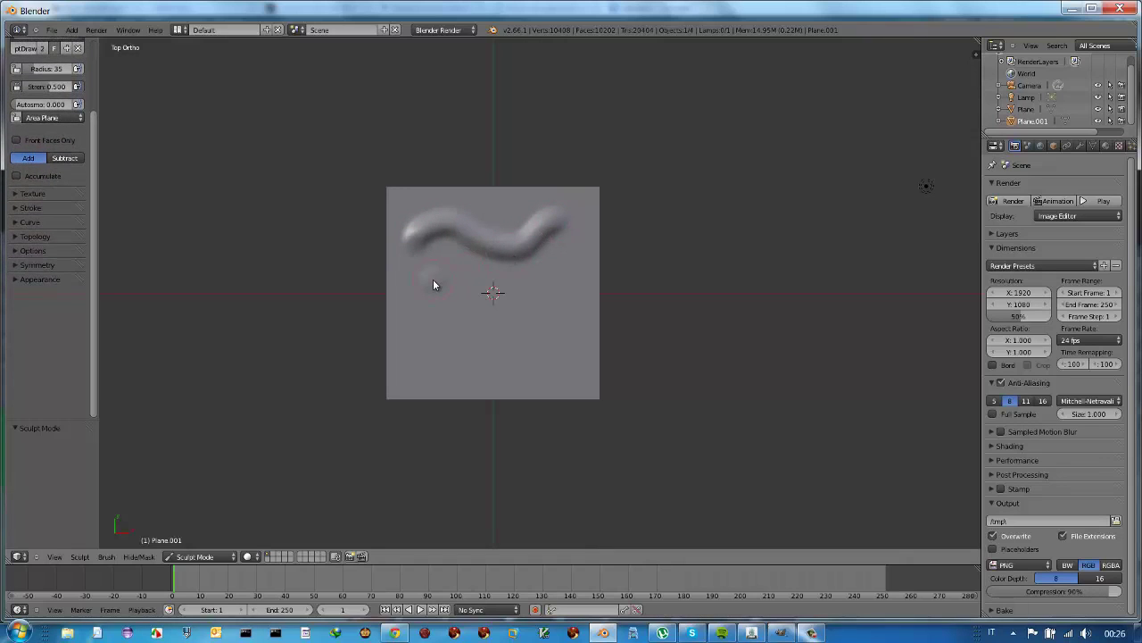
mouse_move(477, 280)
left_mouse_down()
mouse_move(523, 287)
mouse_move(555, 274)
left_mouse_up()
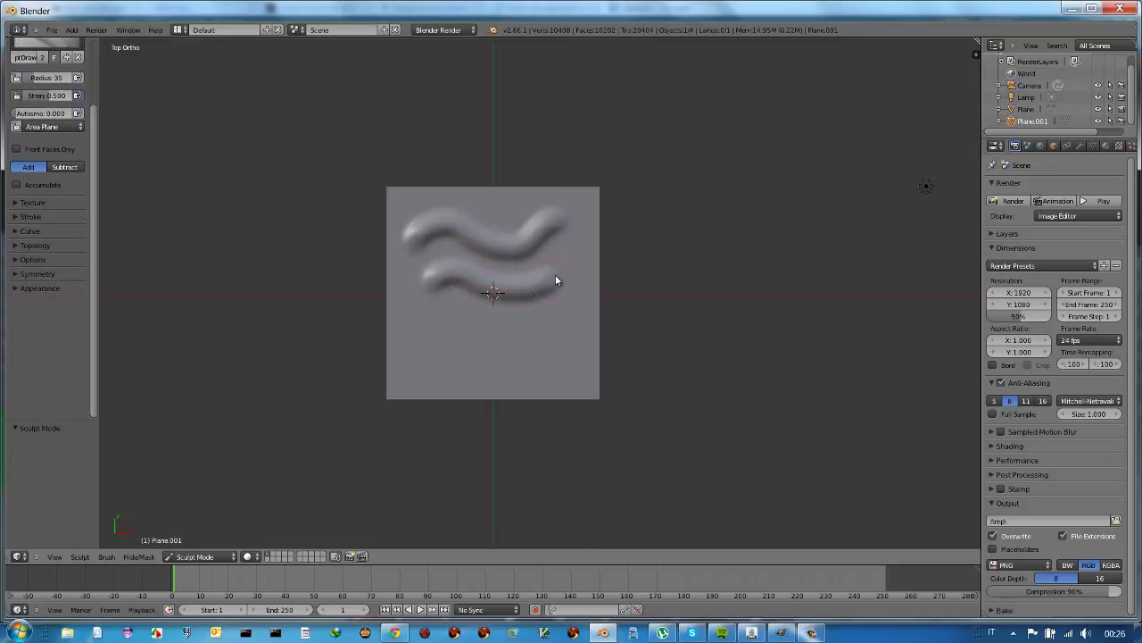
- Sculpt a short diagonal ridge, a curved stroke and two dabs on the lower right
left_click_drag(413, 361, 454, 317)
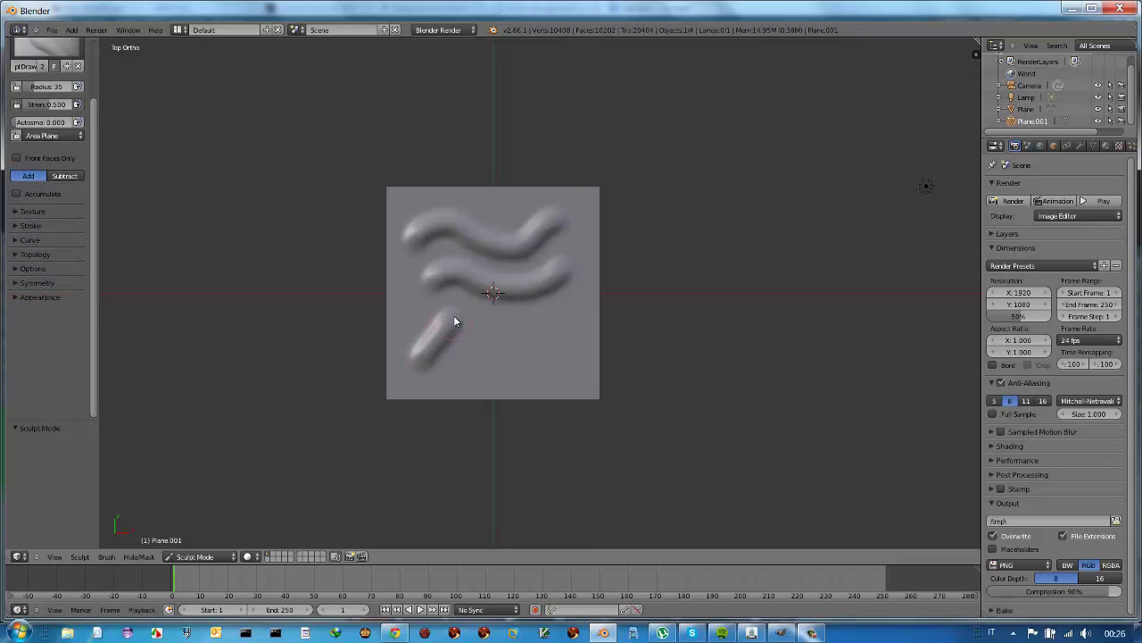
left_click(481, 357)
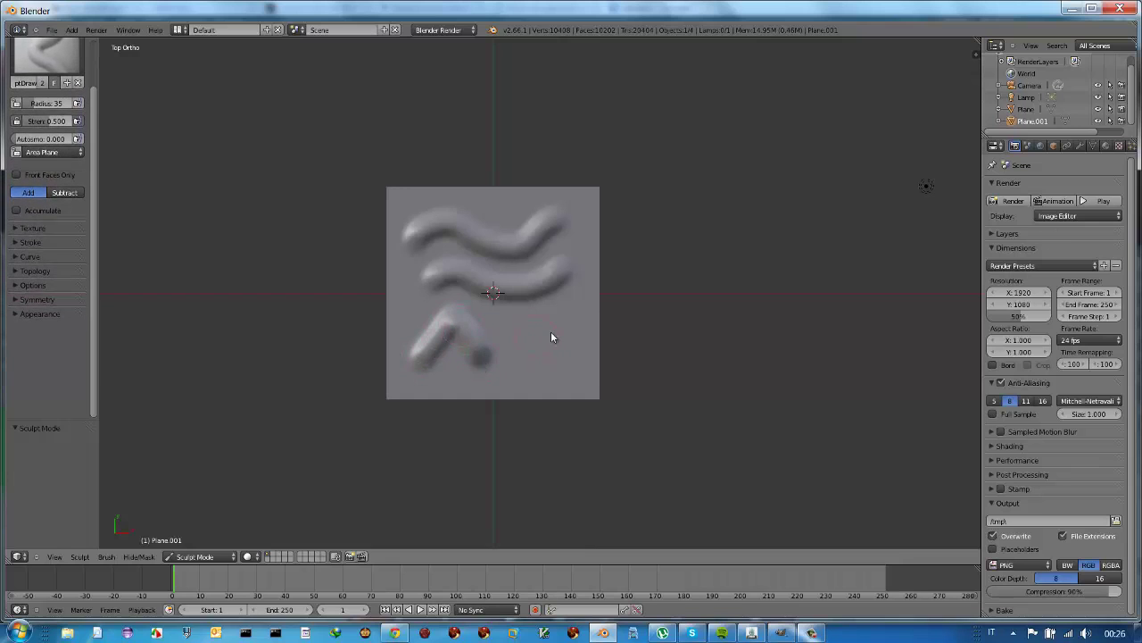
mouse_move(533, 321)
left_mouse_down()
mouse_move(534, 342)
mouse_move(511, 332)
mouse_move(537, 362)
left_mouse_up()
left_click(542, 365)
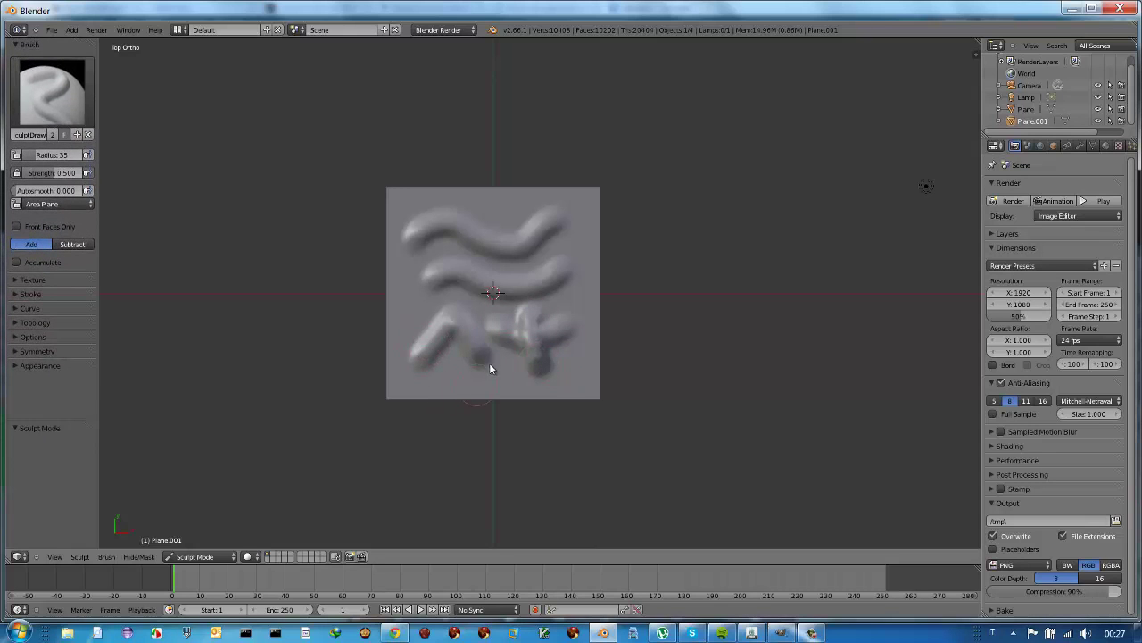
mouse_move(498, 351)
middle_mouse_down()
mouse_move(496, 290)
mouse_move(511, 332)
mouse_move(502, 308)
middle_mouse_up()
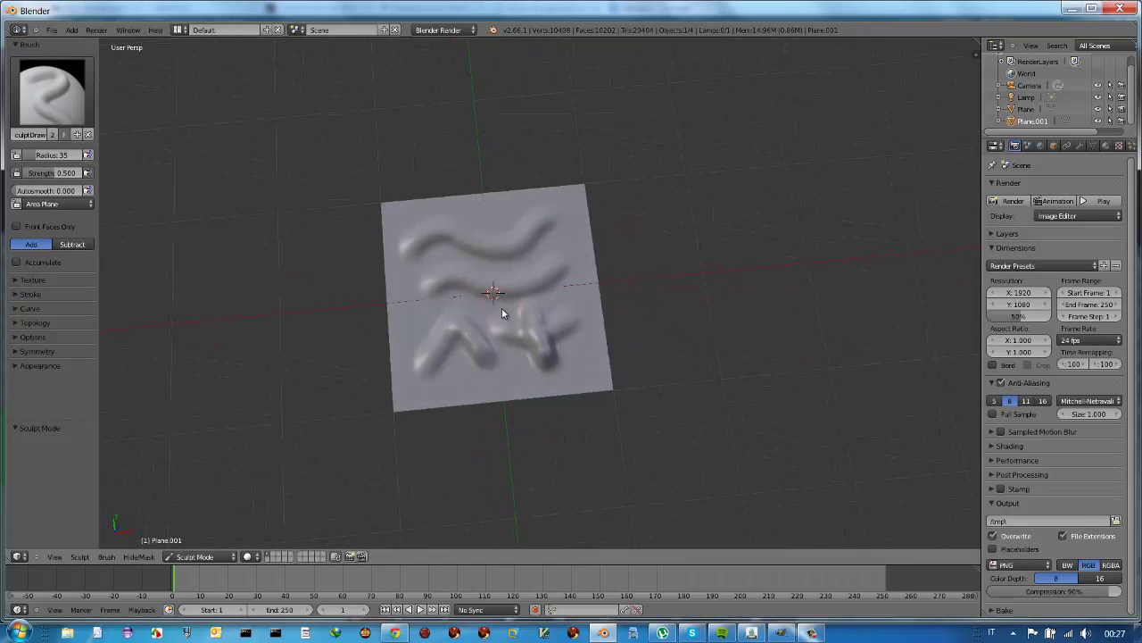
key("KP_7")
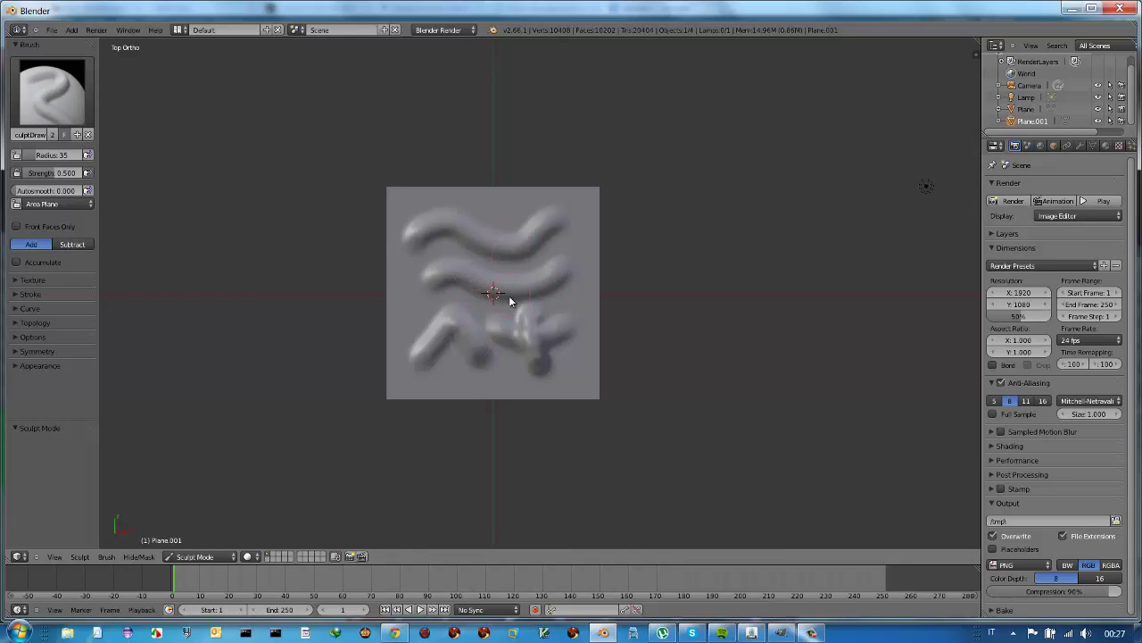
scroll(525, 319, "up", 1)
scroll(526, 319, "up", 2)
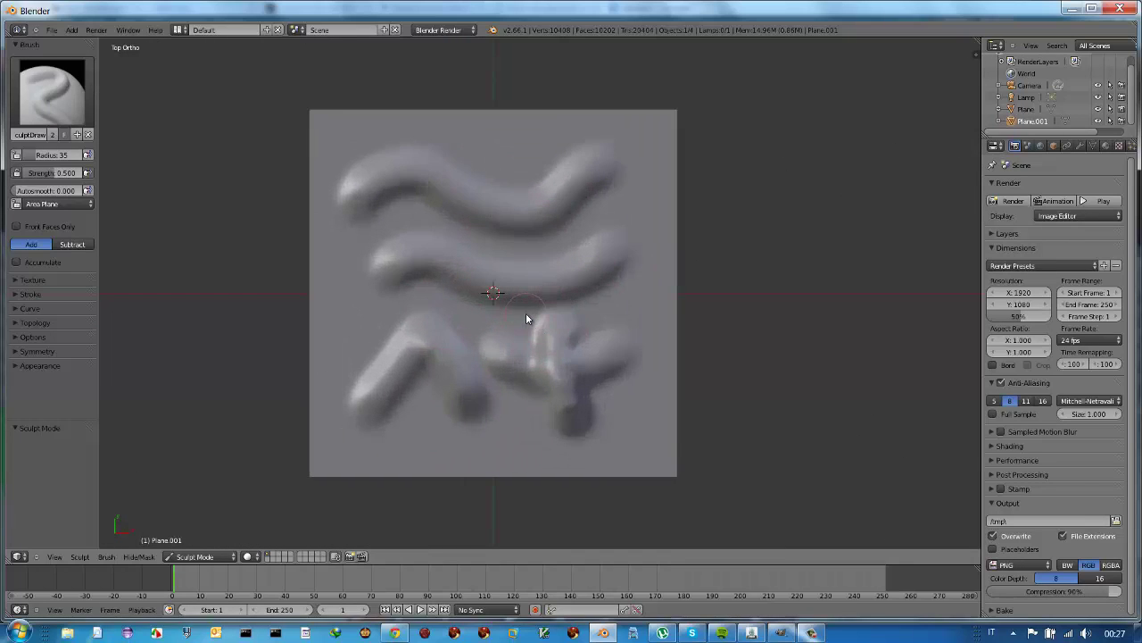
scroll(526, 318, "down", 1)
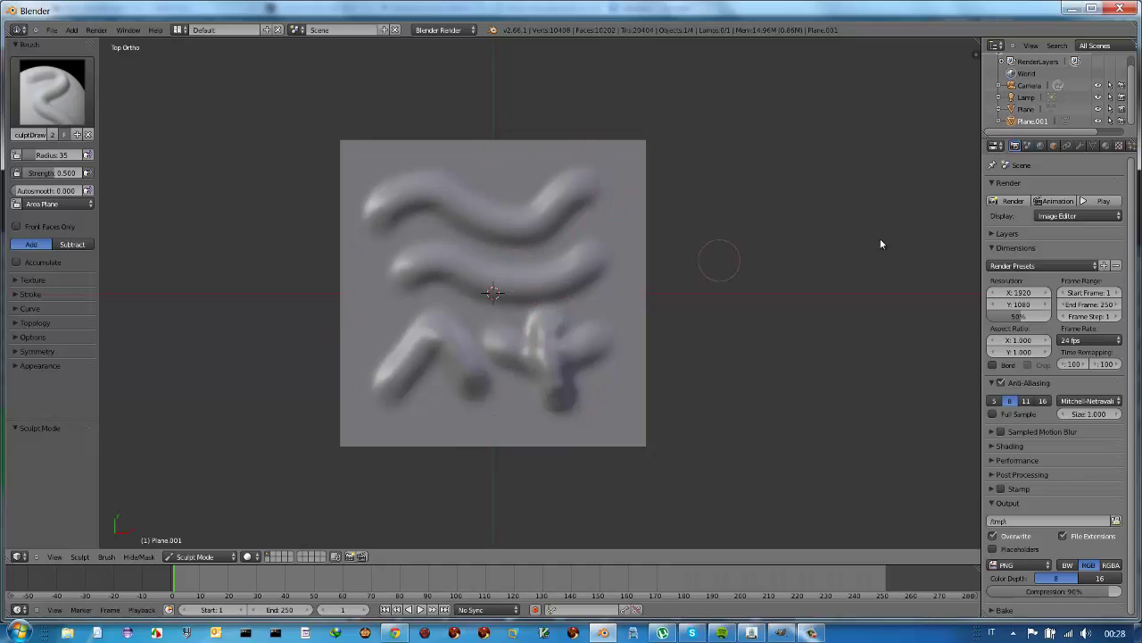
- Select Plane, add a UV/Image Editor beside the 3D view, and enter Edit Mode
left_click(1026, 109)
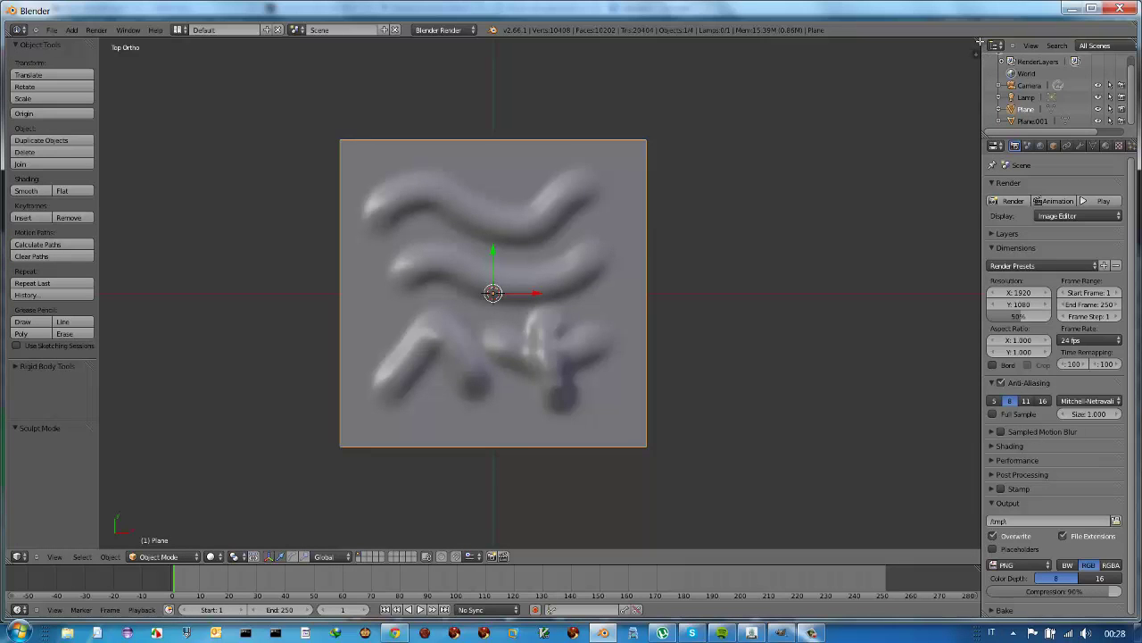
mouse_move(979, 43)
left_mouse_down()
mouse_move(838, 75)
mouse_move(692, 187)
left_mouse_up()
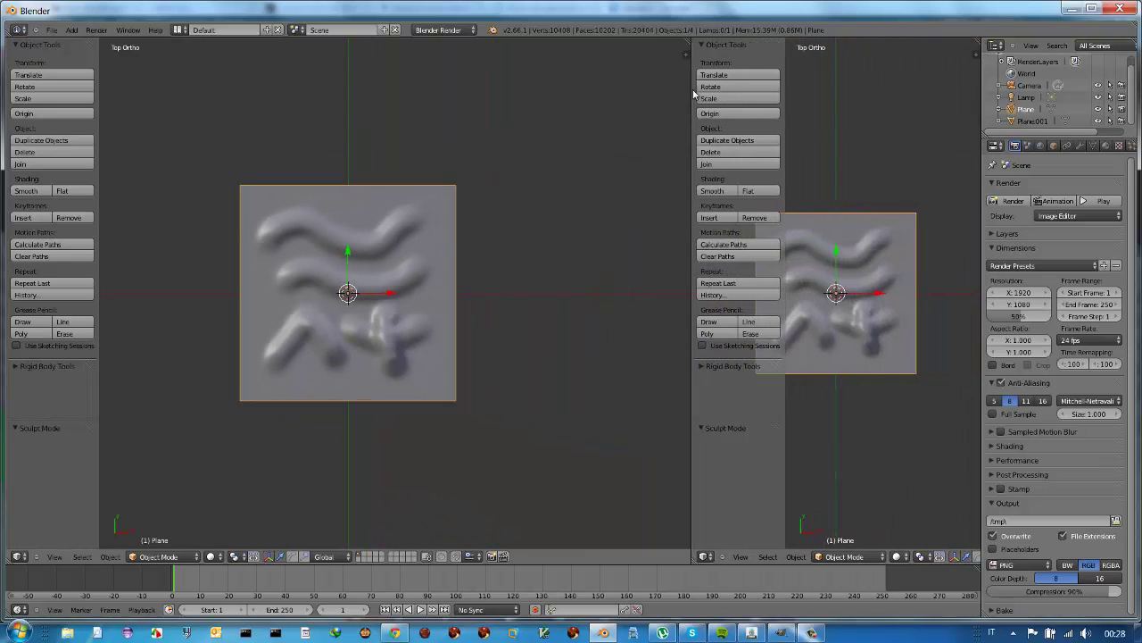
left_click(706, 556)
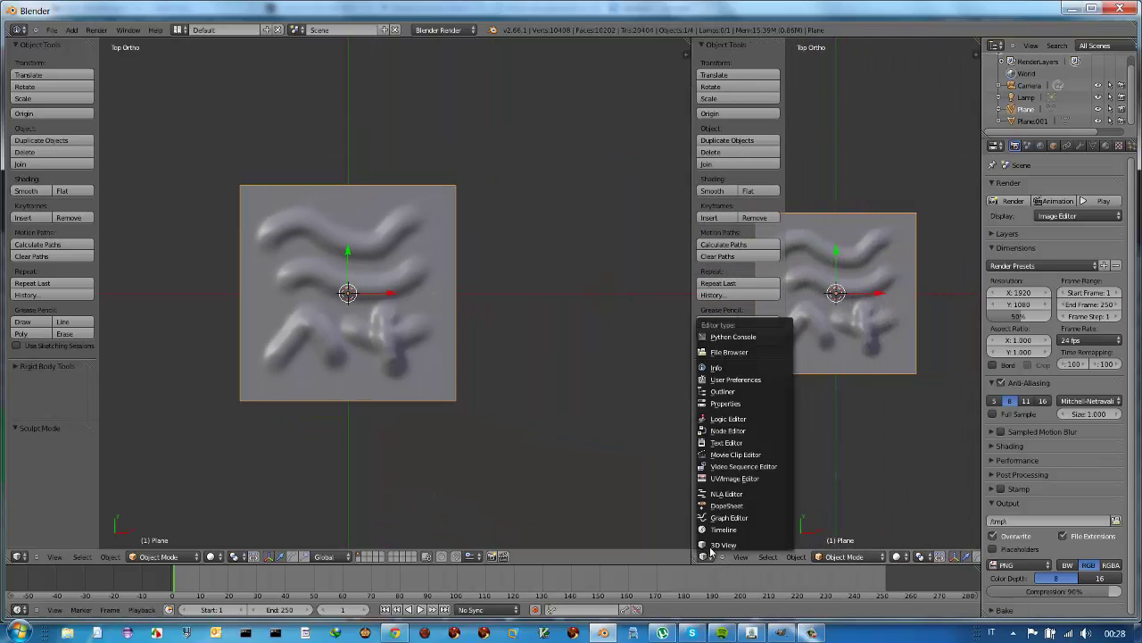
left_click(734, 478)
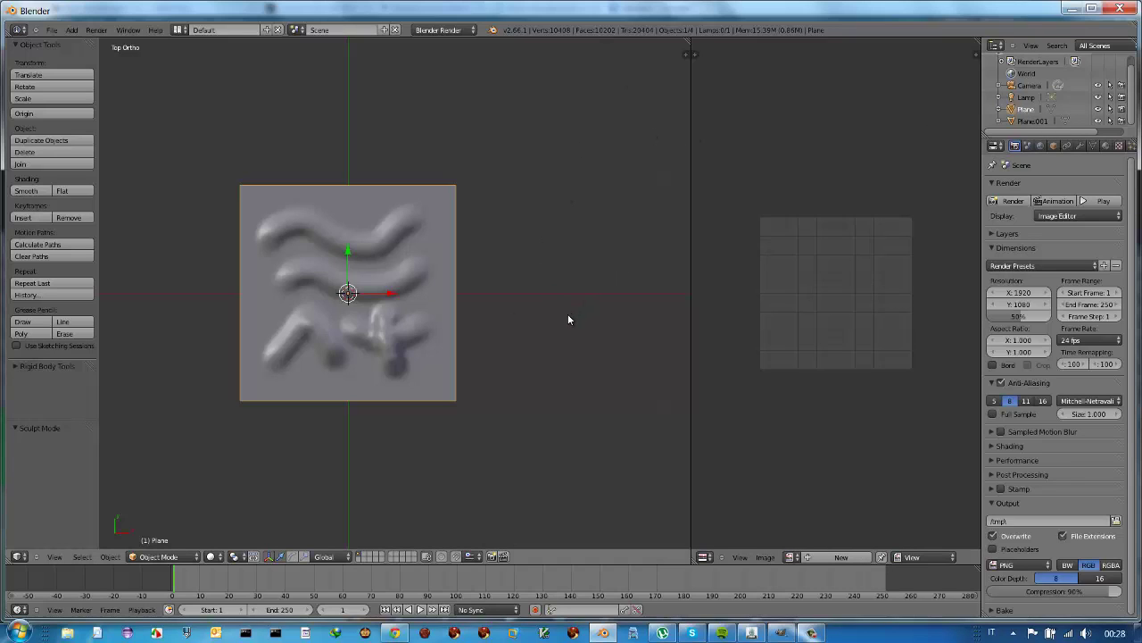
key("Tab")
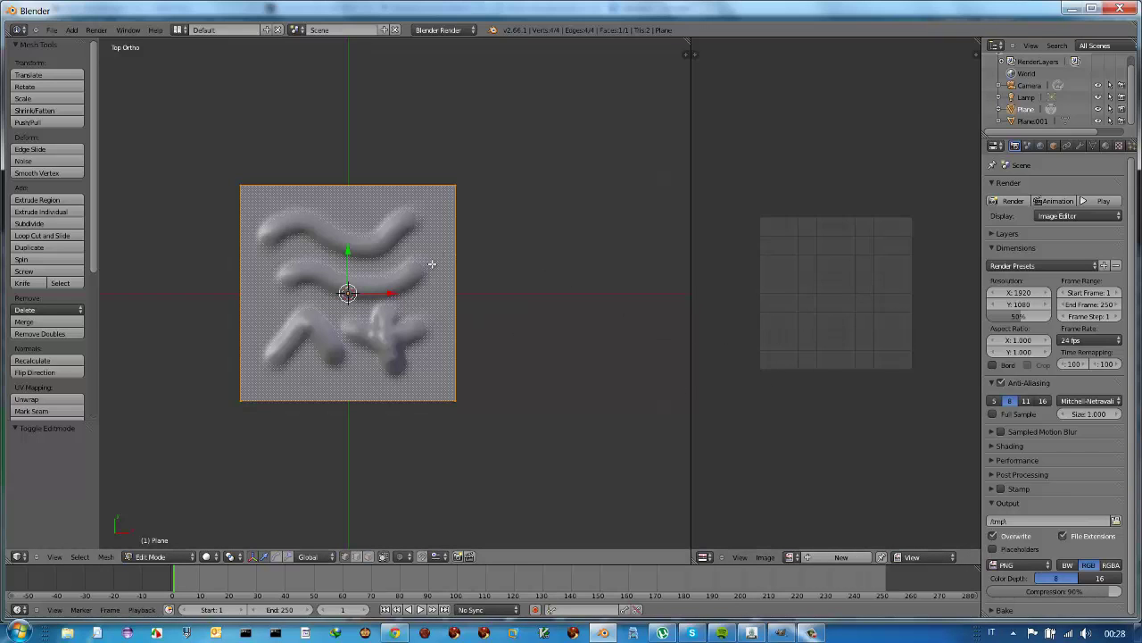
- UV-unwrap the plane with Project from View (Bounds) and show its mesh data with UVMap
key("u")
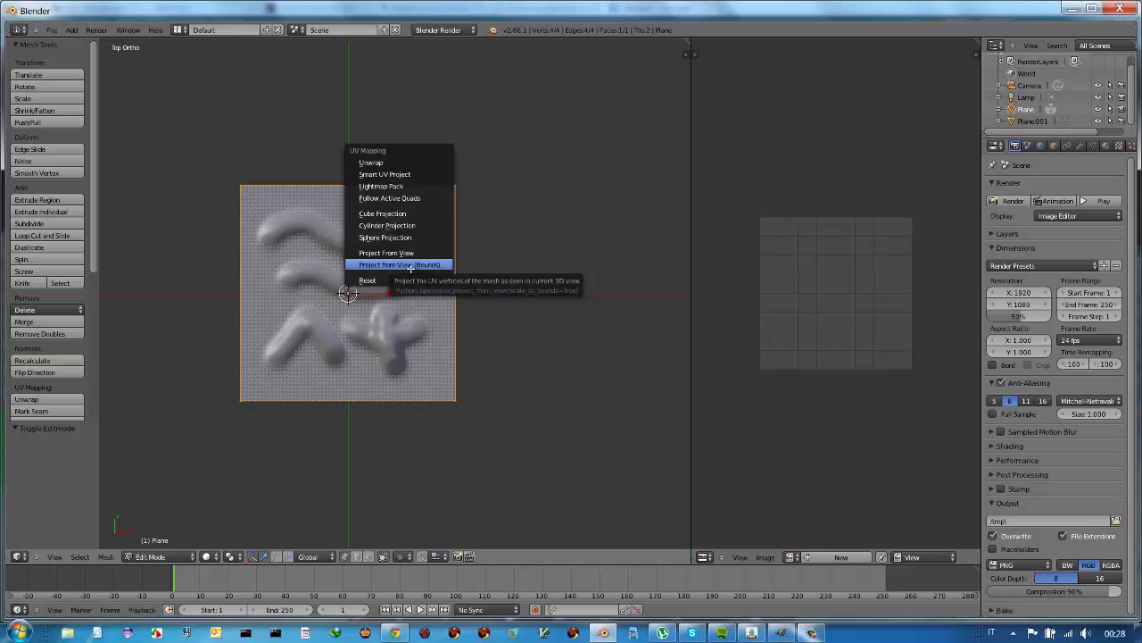
left_click(410, 265)
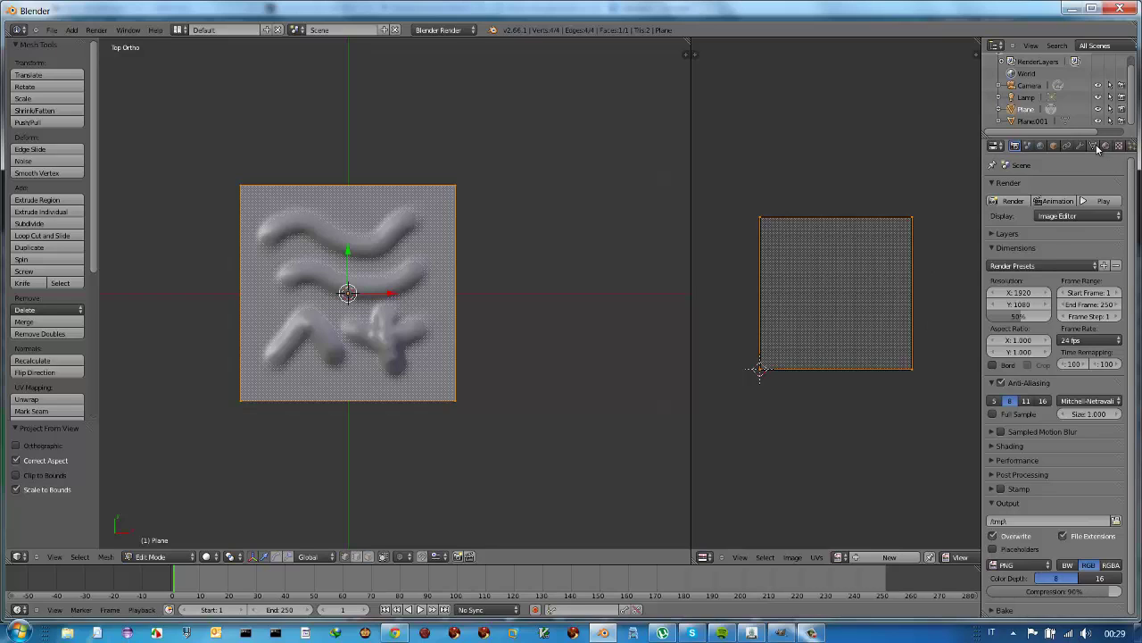
left_click(1094, 146)
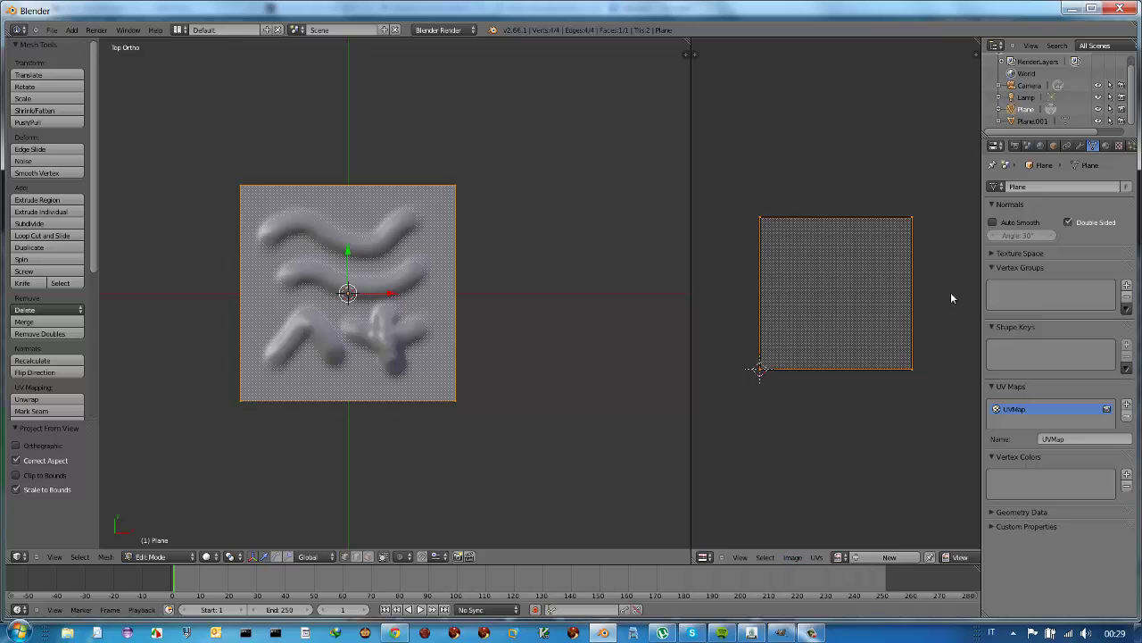
- Create a new image named 'normalmap' without alpha in the UV editor
left_click(795, 558)
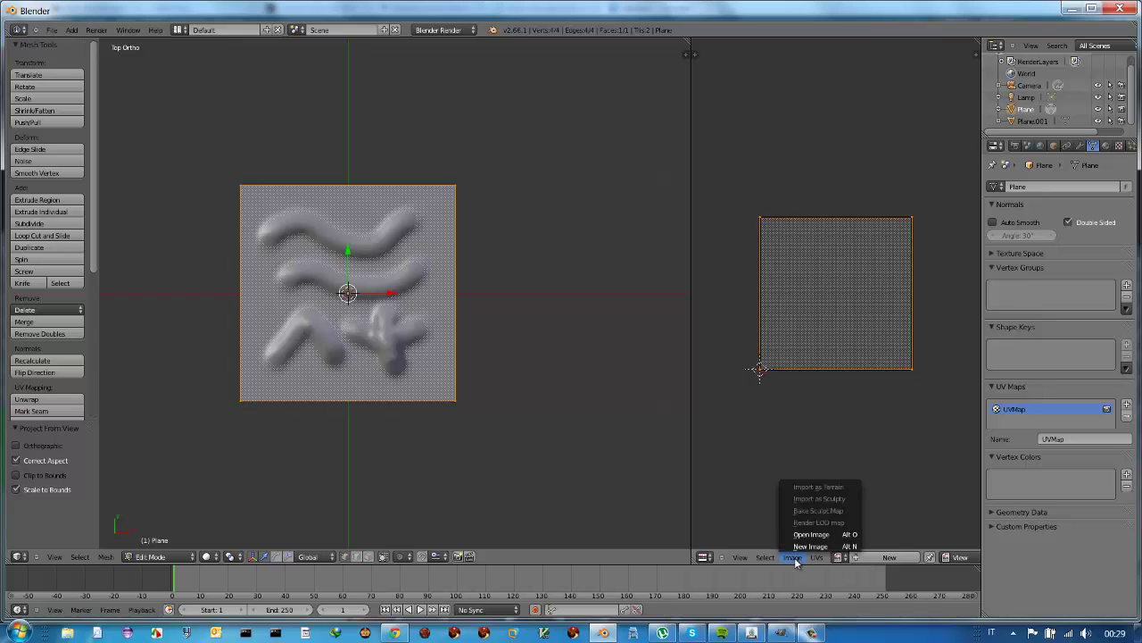
left_click(797, 535)
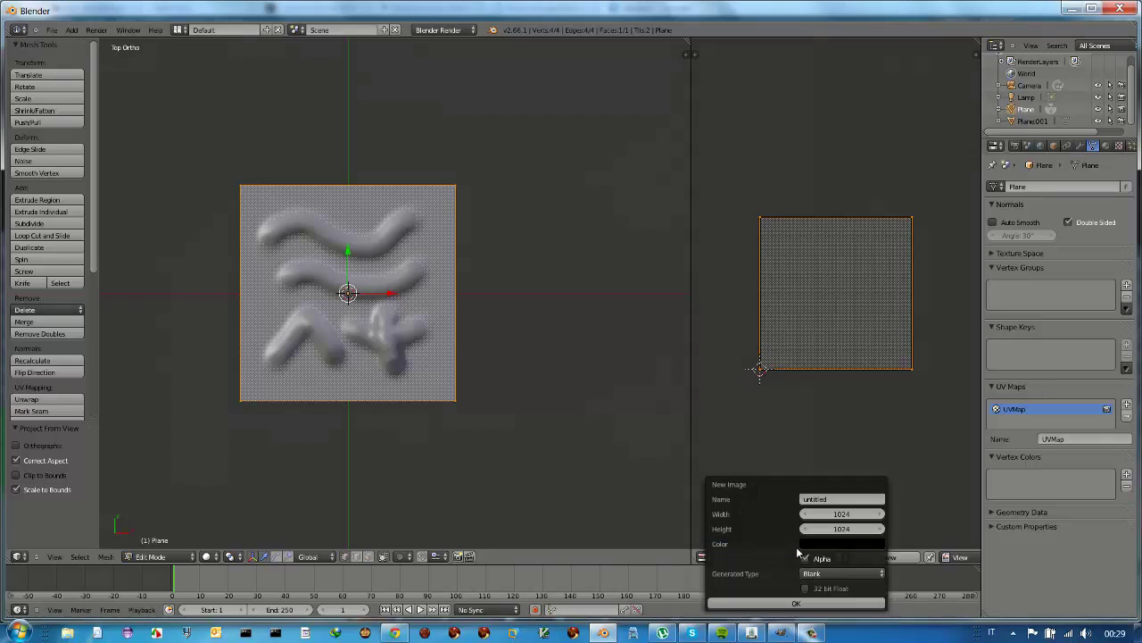
left_click(828, 496)
type("normal")
type("map")
key("Return")
left_click(807, 558)
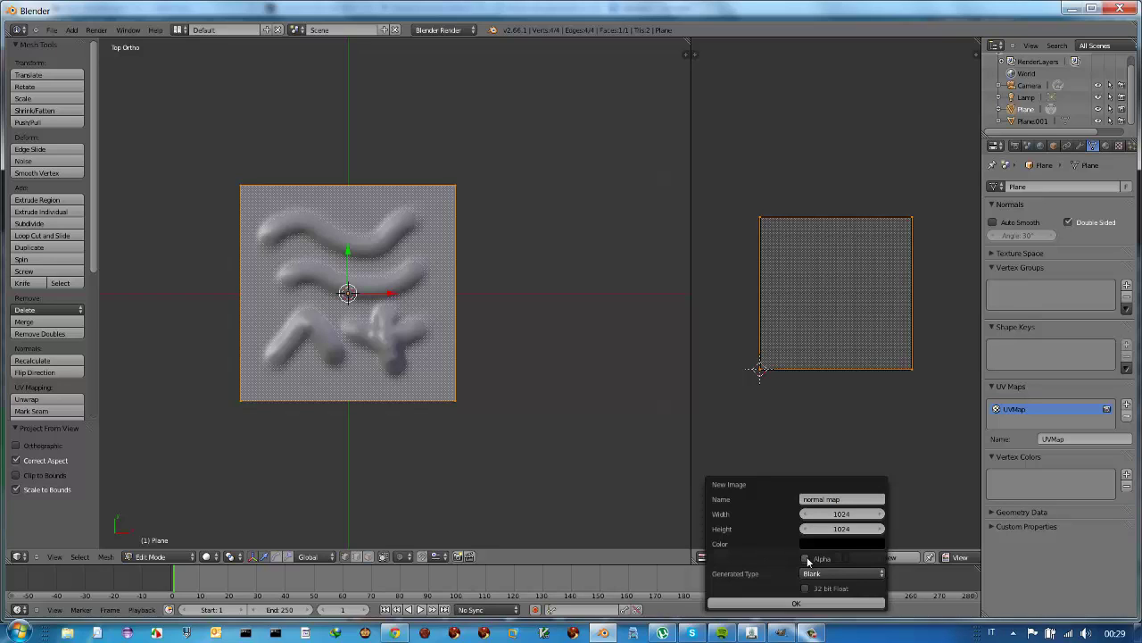
left_click(801, 604)
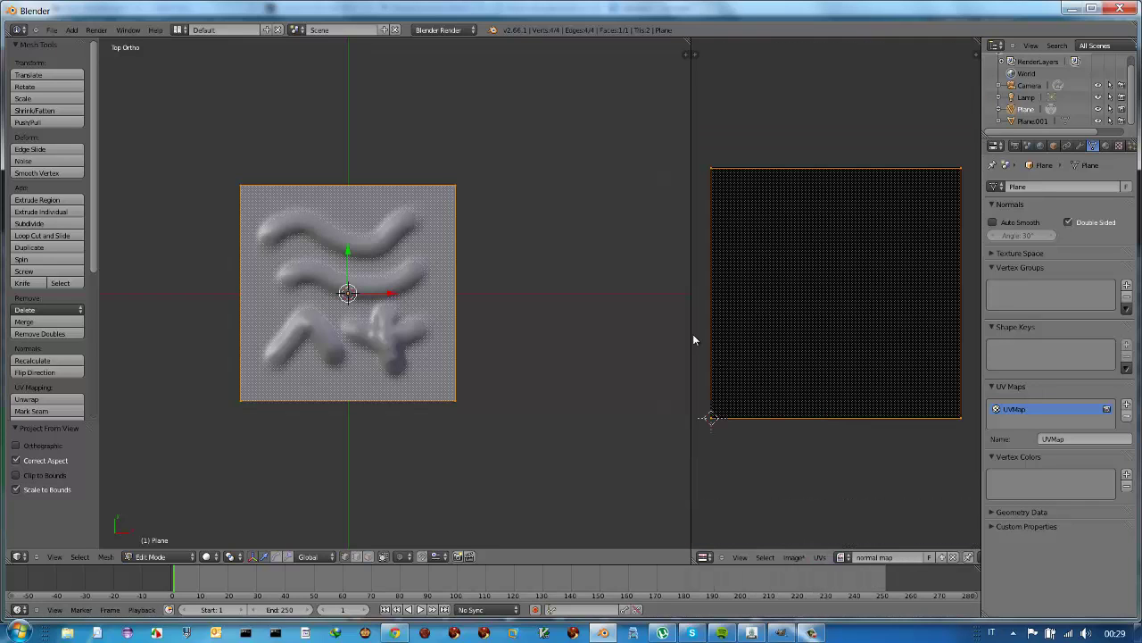
- Widen and zoom the UV editor, then make Plane.001 the active object
left_click_drag(692, 334, 566, 332)
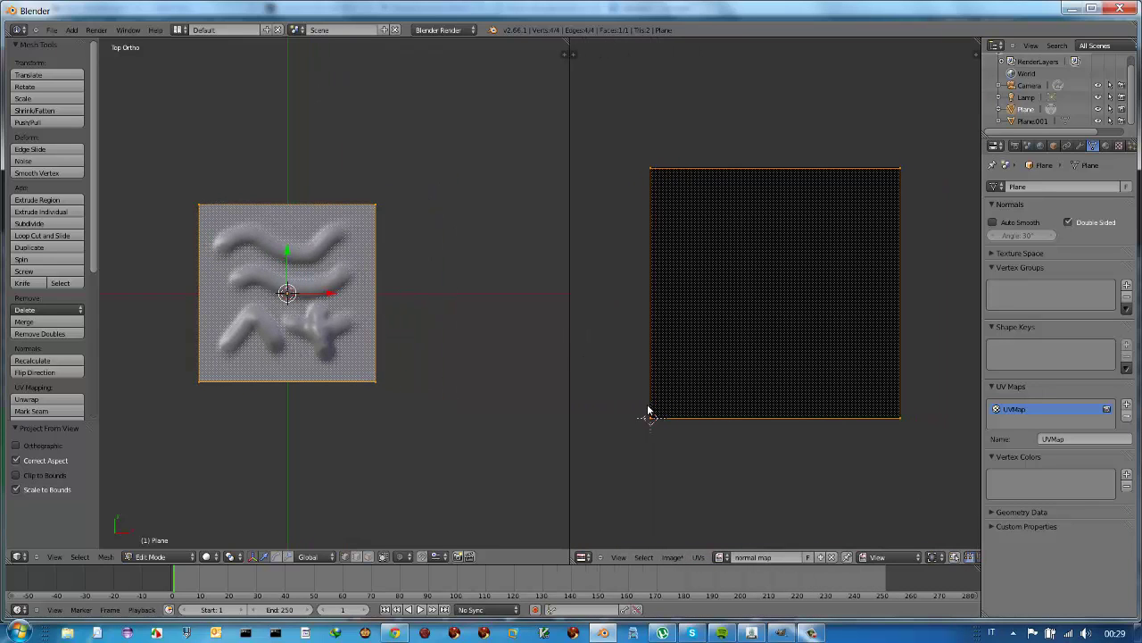
scroll(648, 406, "up", 1)
scroll(646, 405, "up", 1)
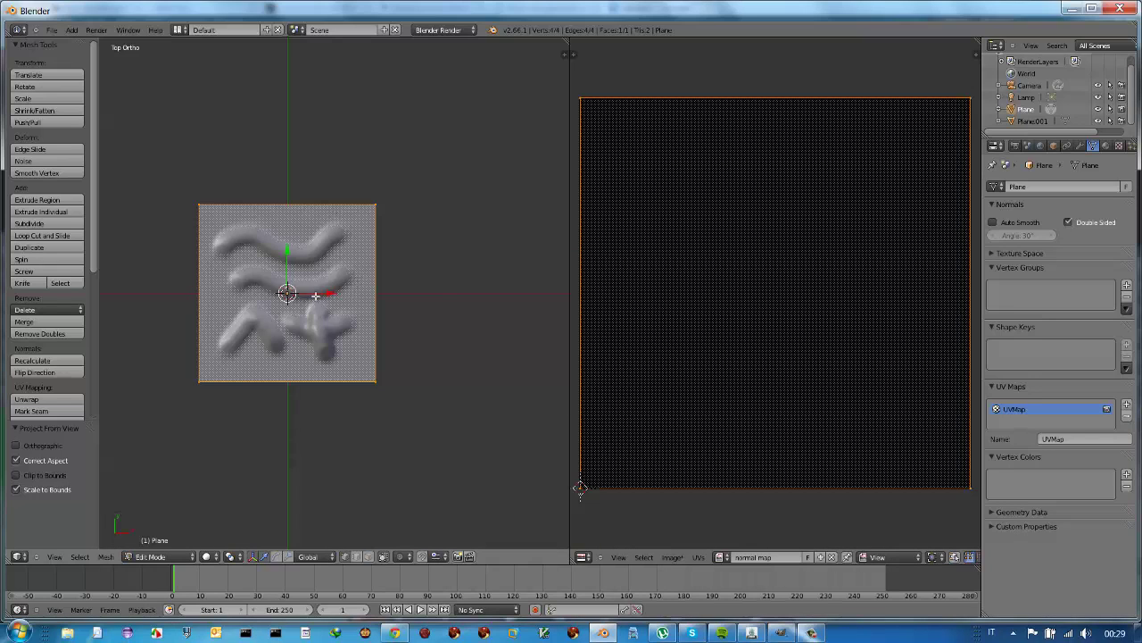
right_click(1024, 128)
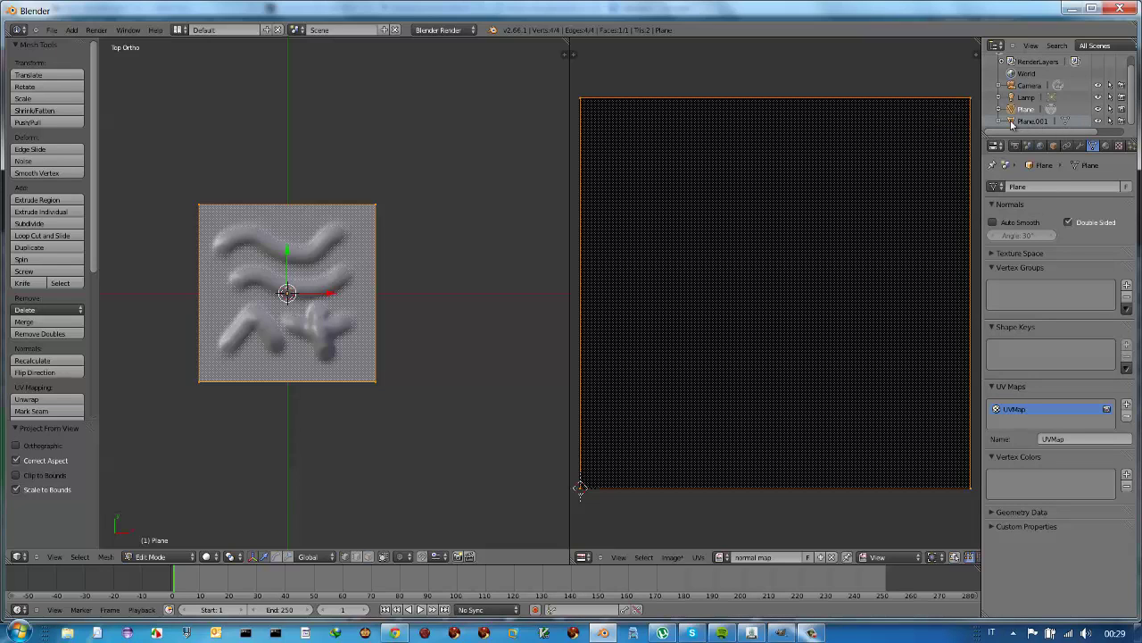
left_click(1012, 123)
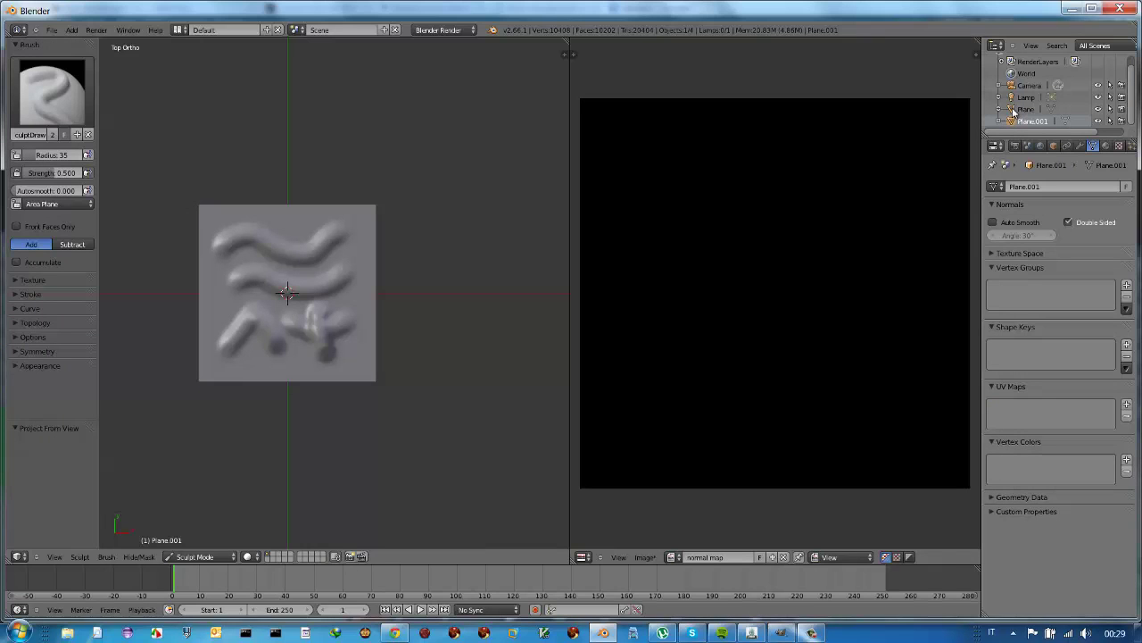
- Make Plane active and set the Bake mode to Normals with Selected to Active enabled
left_click(1013, 110)
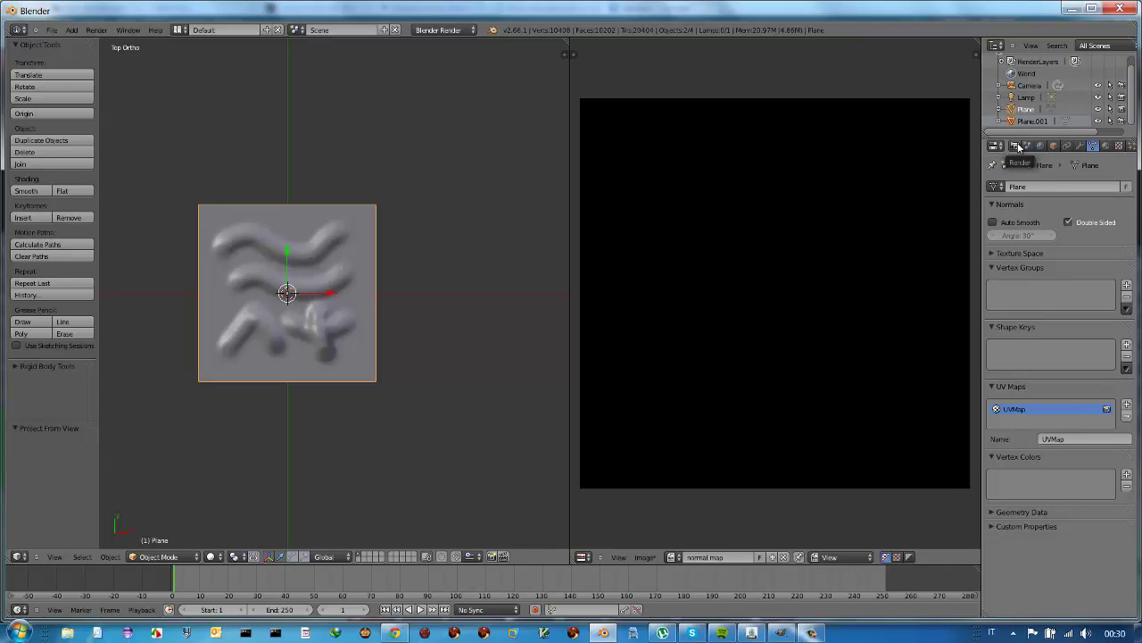
left_click(1015, 145)
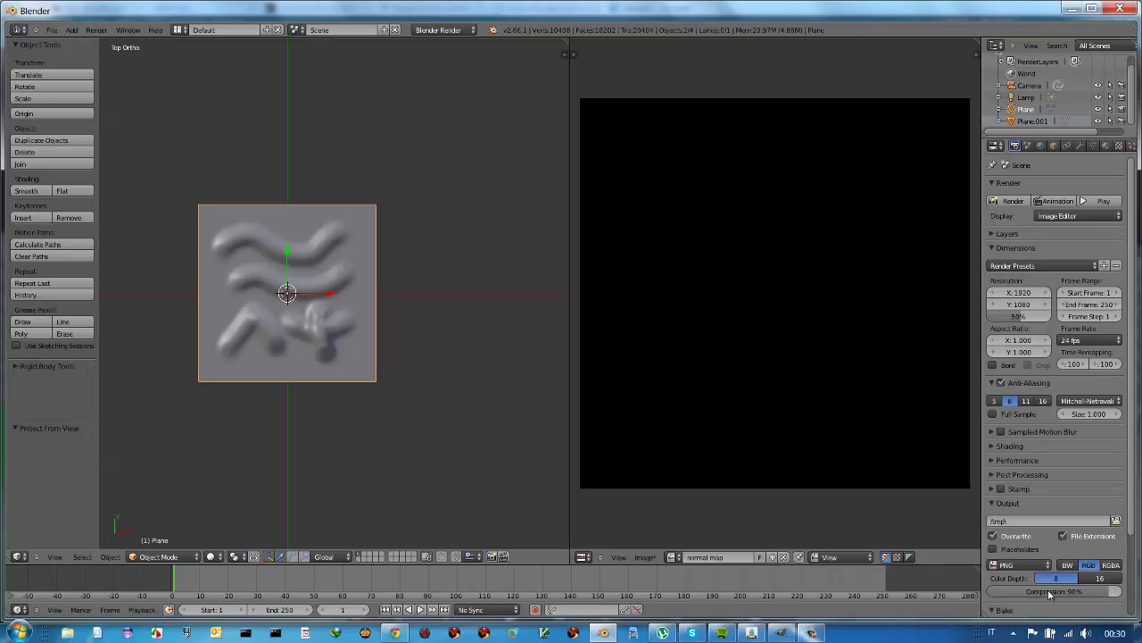
left_click_drag(1132, 540, 1127, 604)
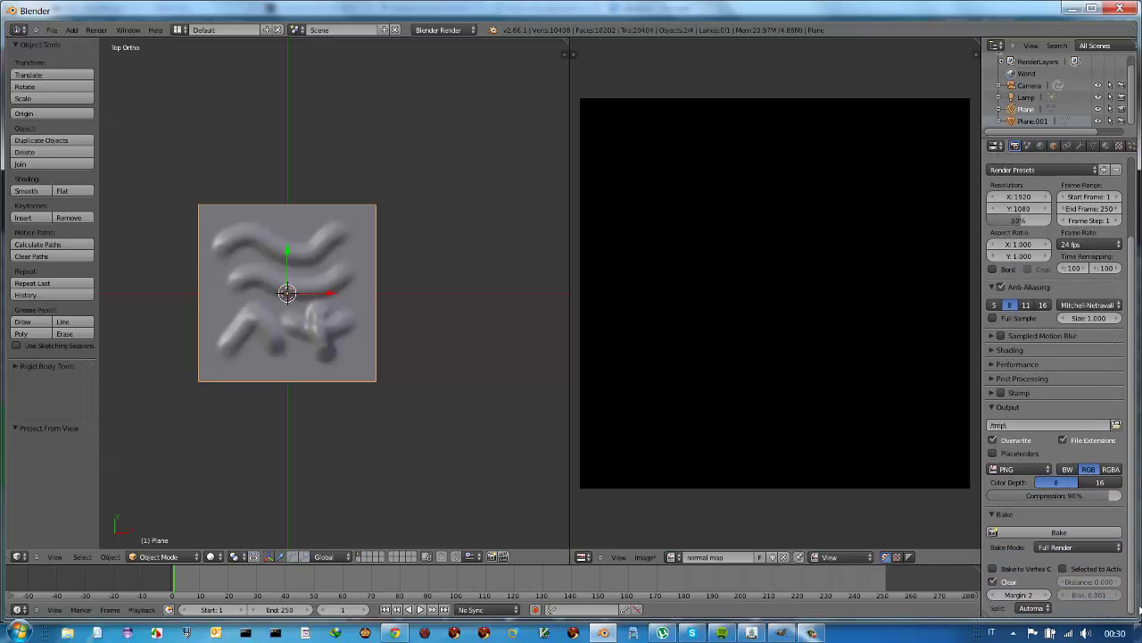
left_click(1060, 548)
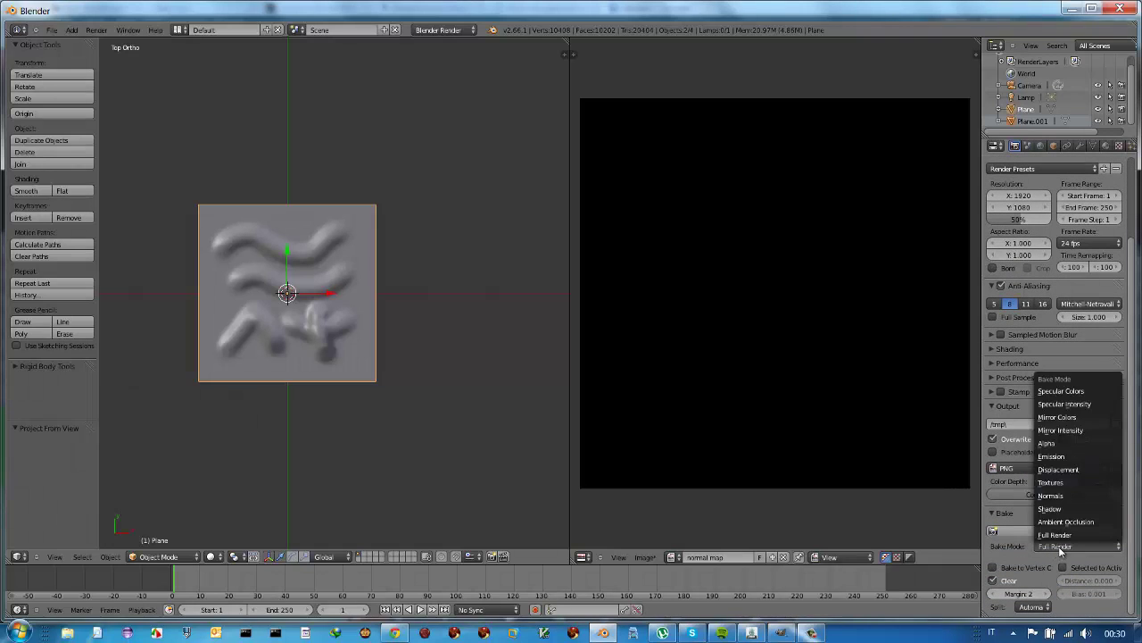
left_click(1072, 496)
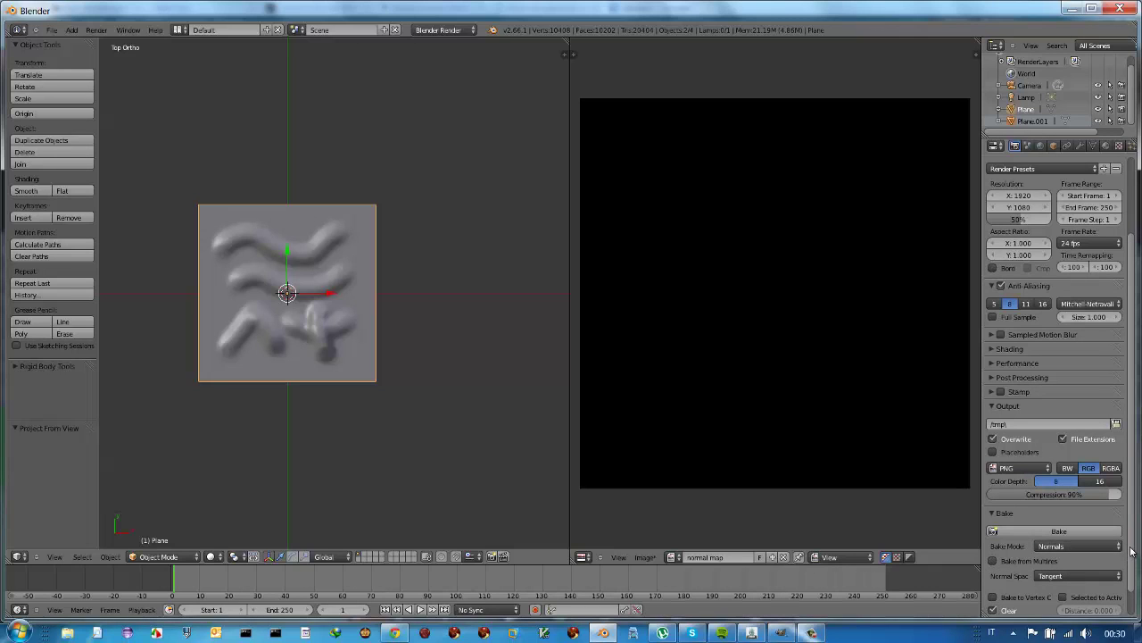
scroll(1129, 556, "down", 2)
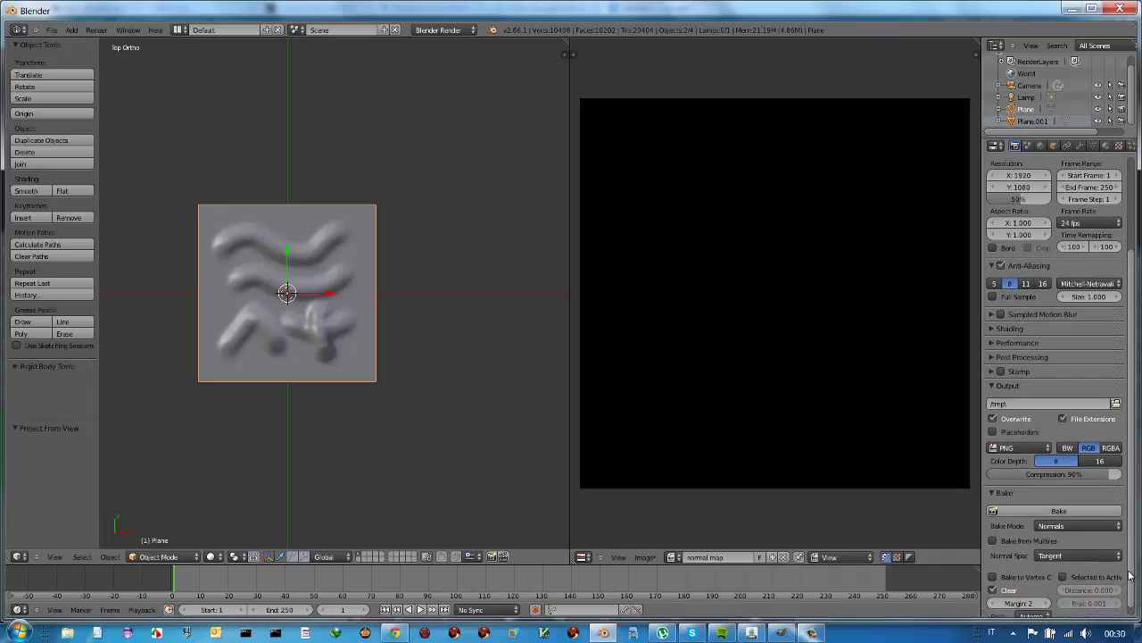
left_click(1065, 569)
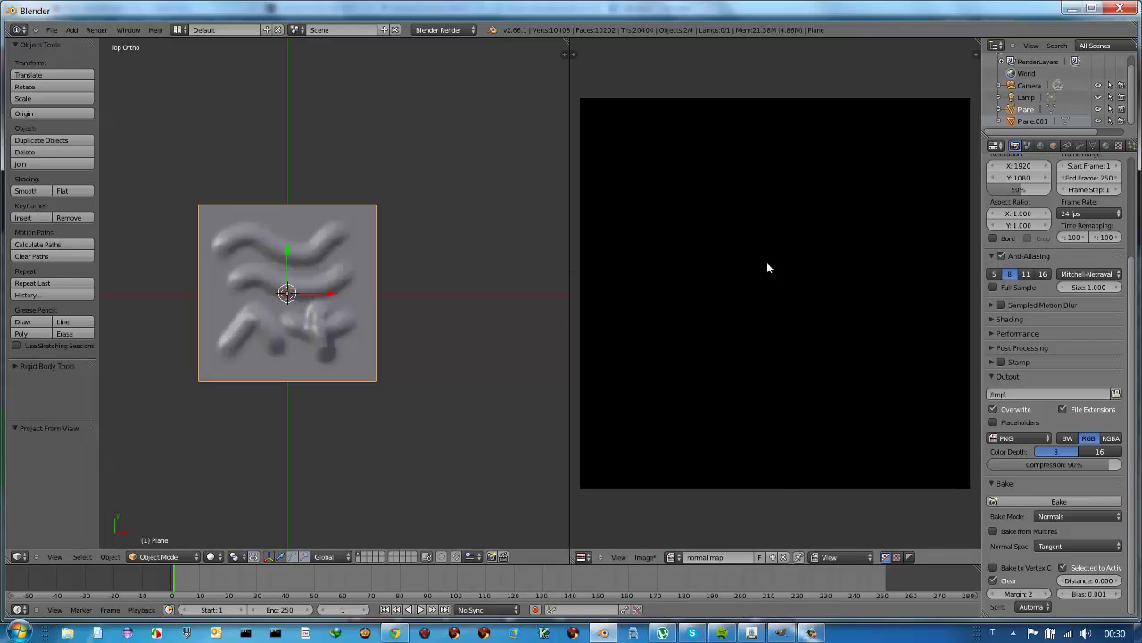
- Bake the tangent-space normals into the 'normal map' image, then make Plane.001 active
left_click(1058, 502)
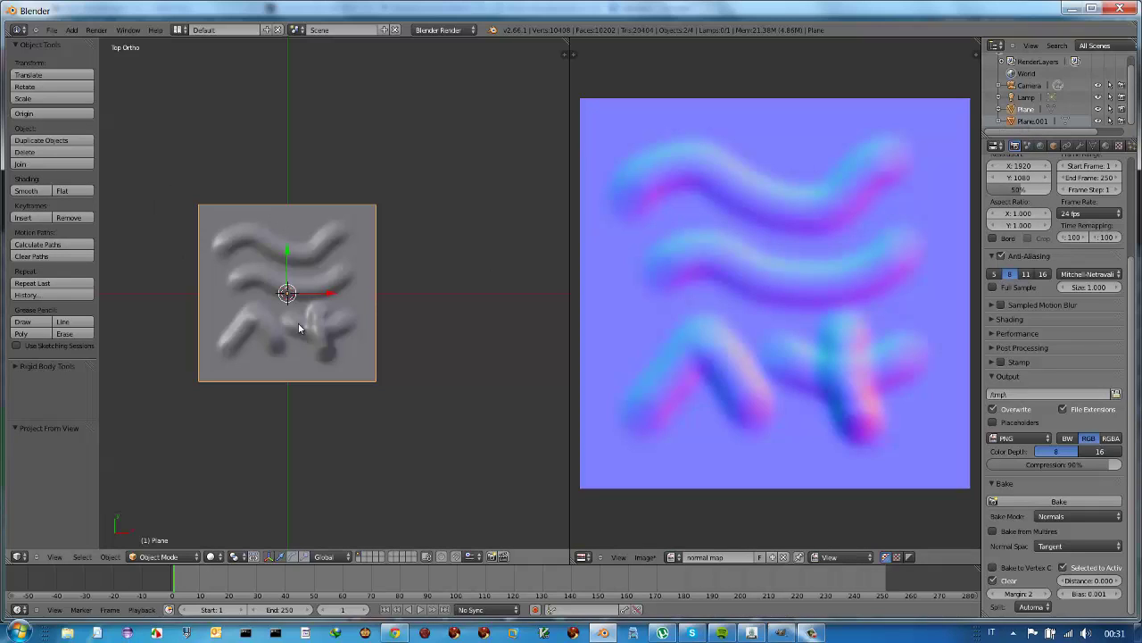
left_click(1014, 123)
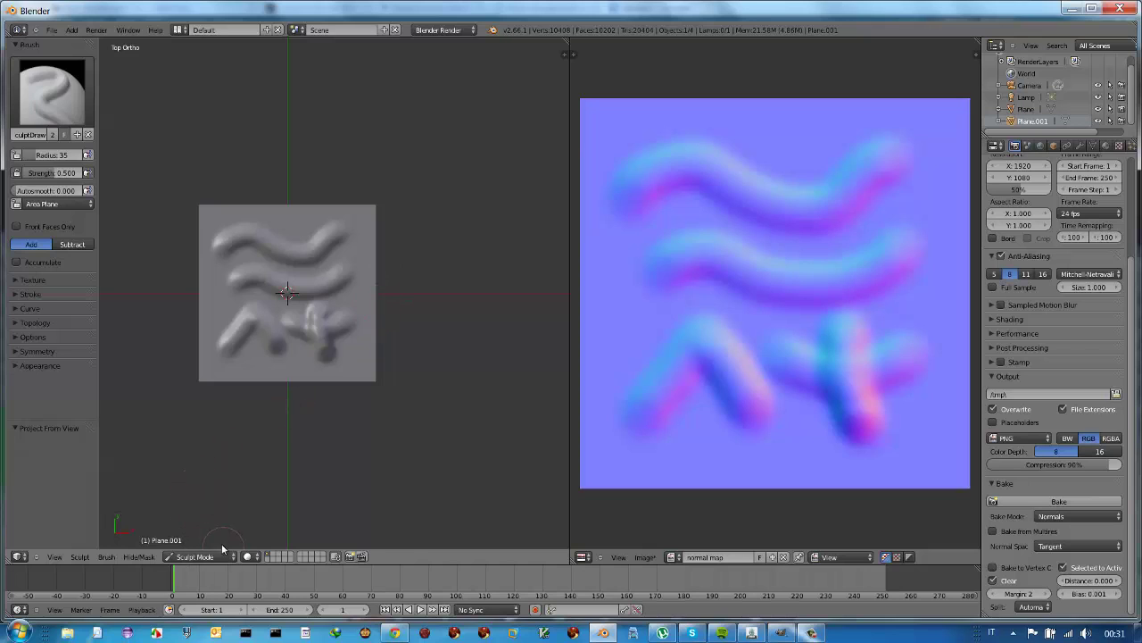
- Return Plane.001 to Object Mode, move it to layer 2, and show the Material settings
key("Tab")
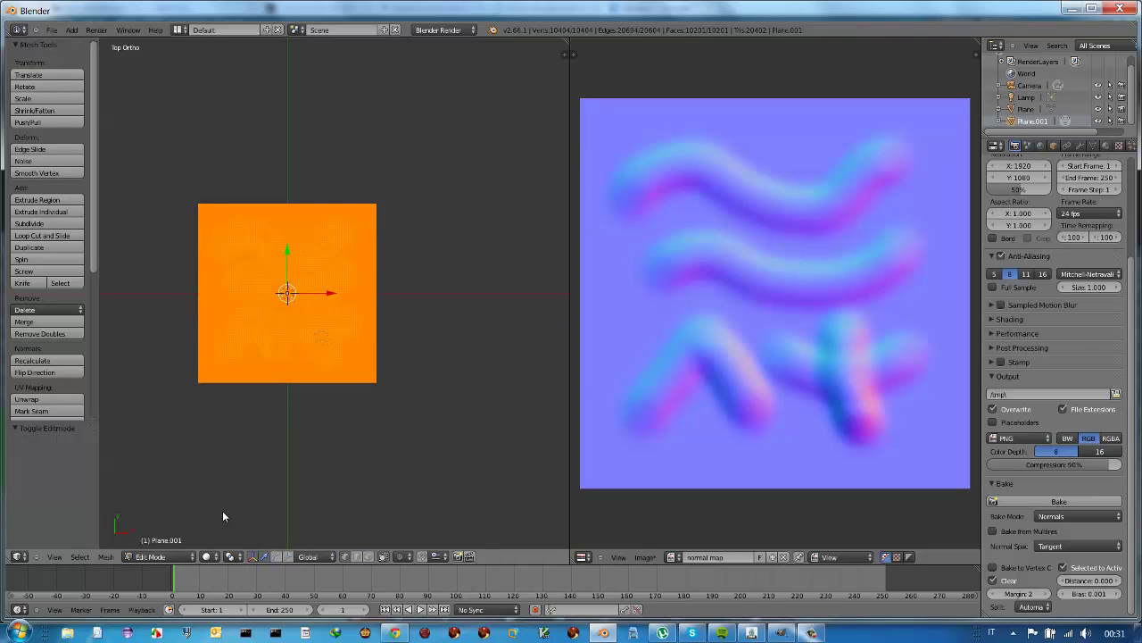
key("Tab")
left_click(225, 555)
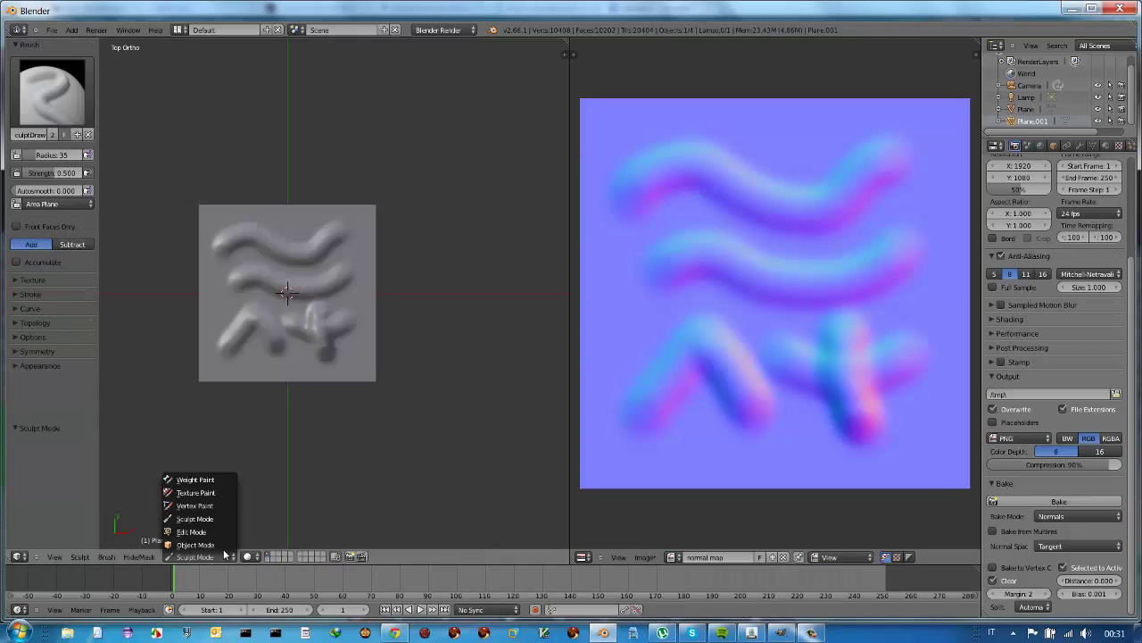
left_click(201, 545)
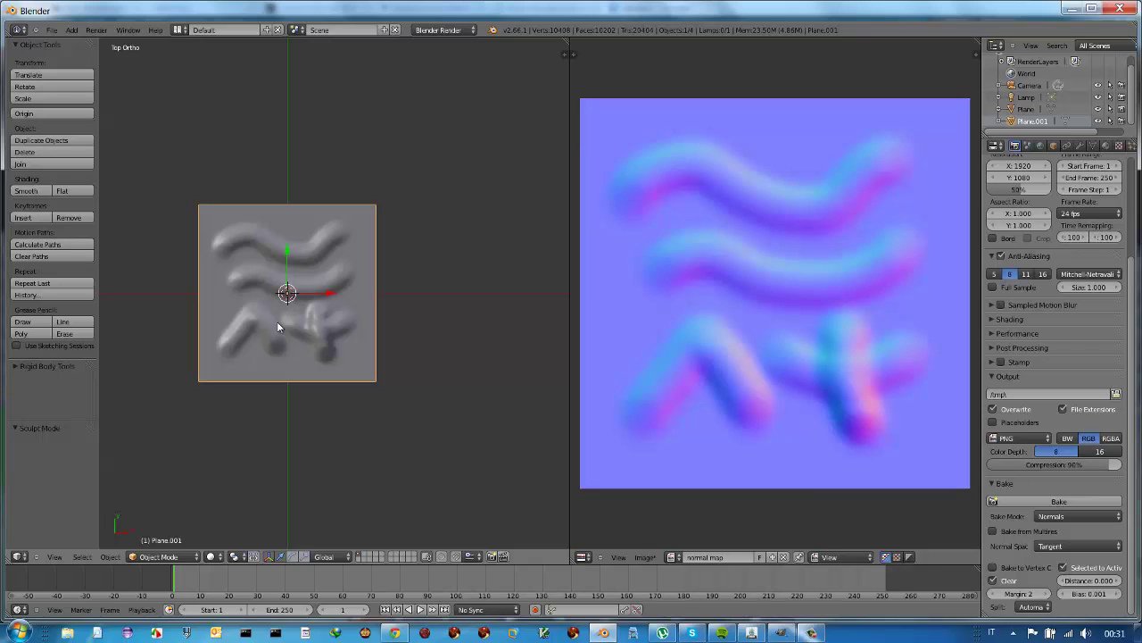
key("m")
key("2")
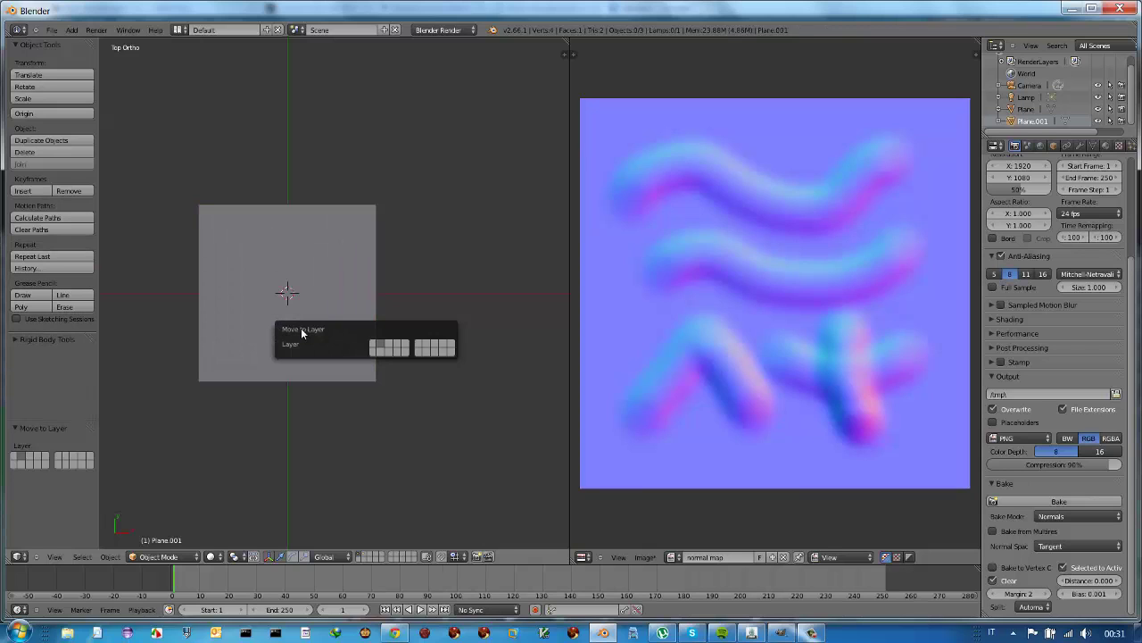
key("Escape")
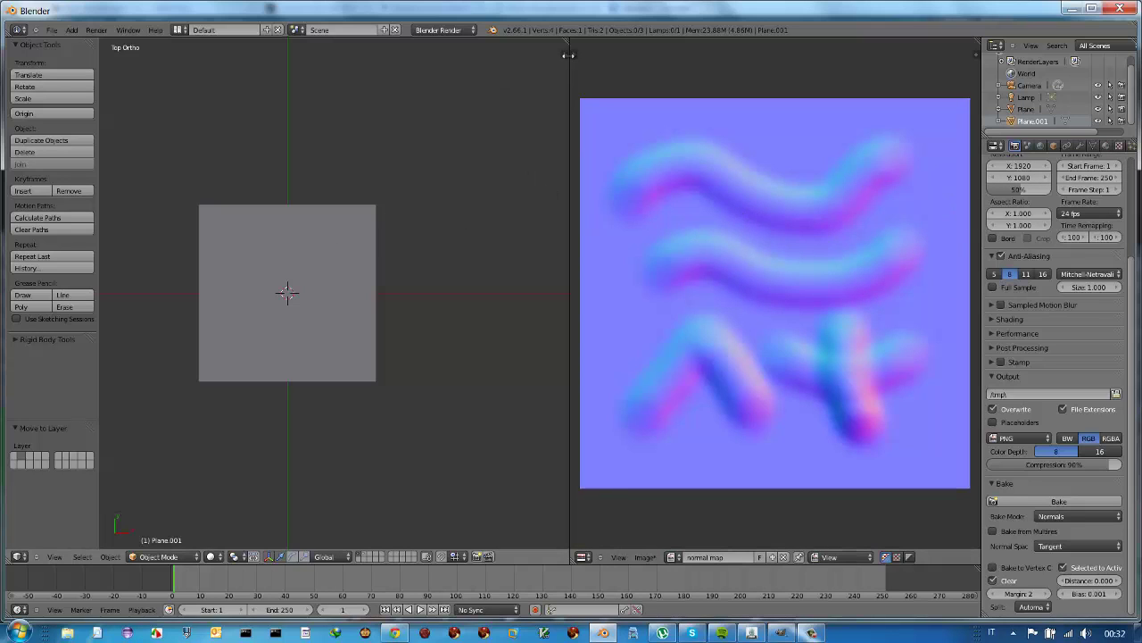
left_click(1106, 145)
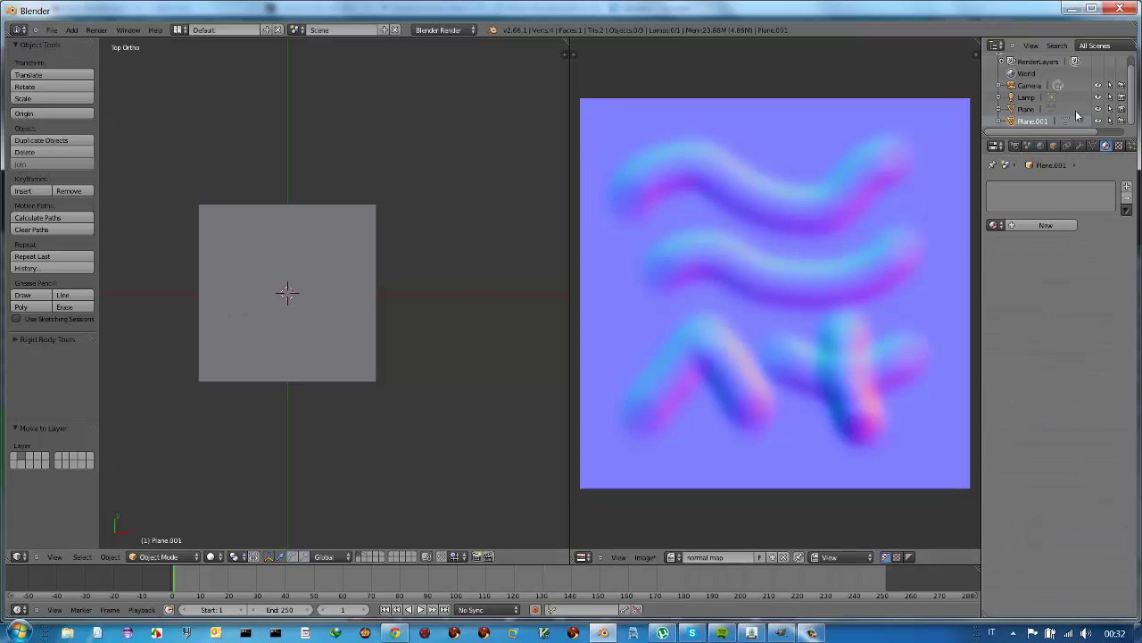
- Give the flat Plane a new material, Material.001, and add a new texture to it
left_click(1027, 110)
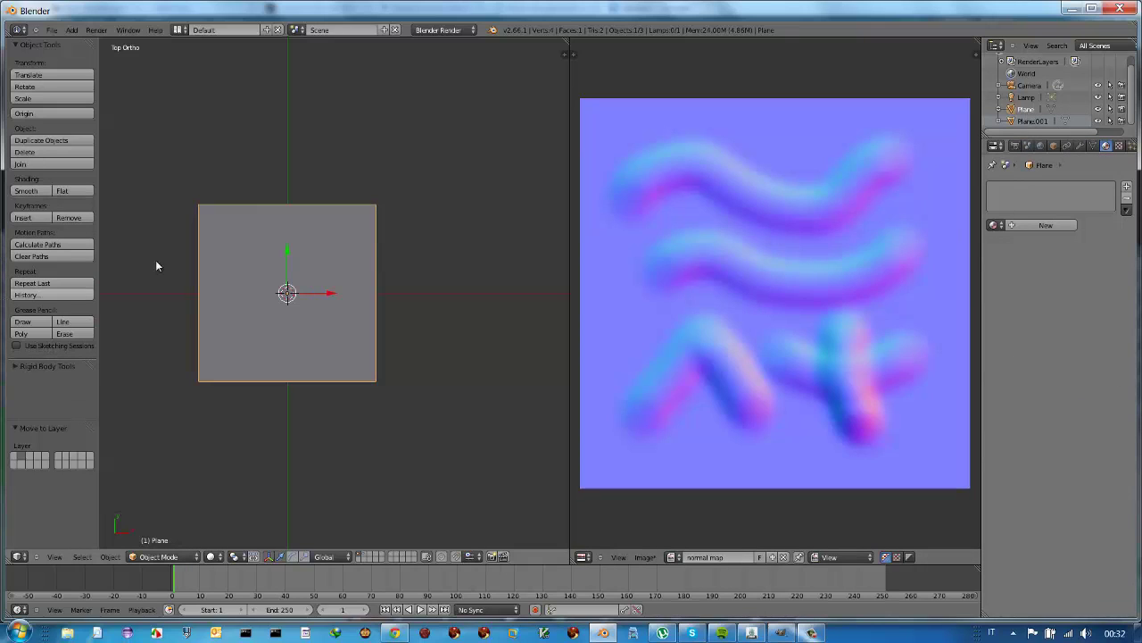
left_click(1045, 225)
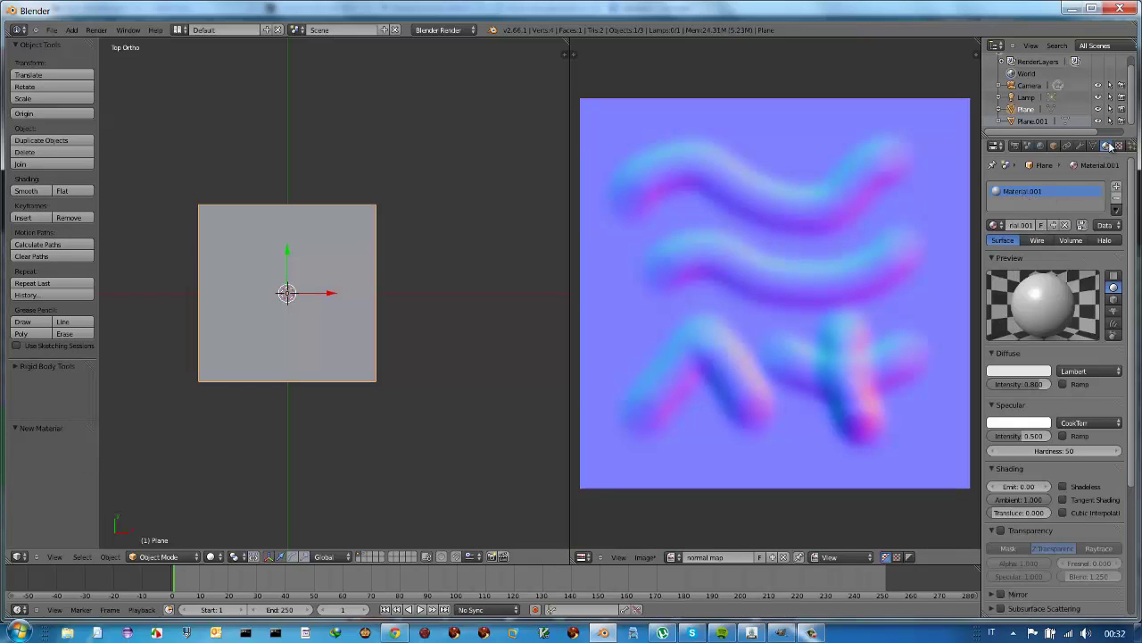
left_click(1118, 146)
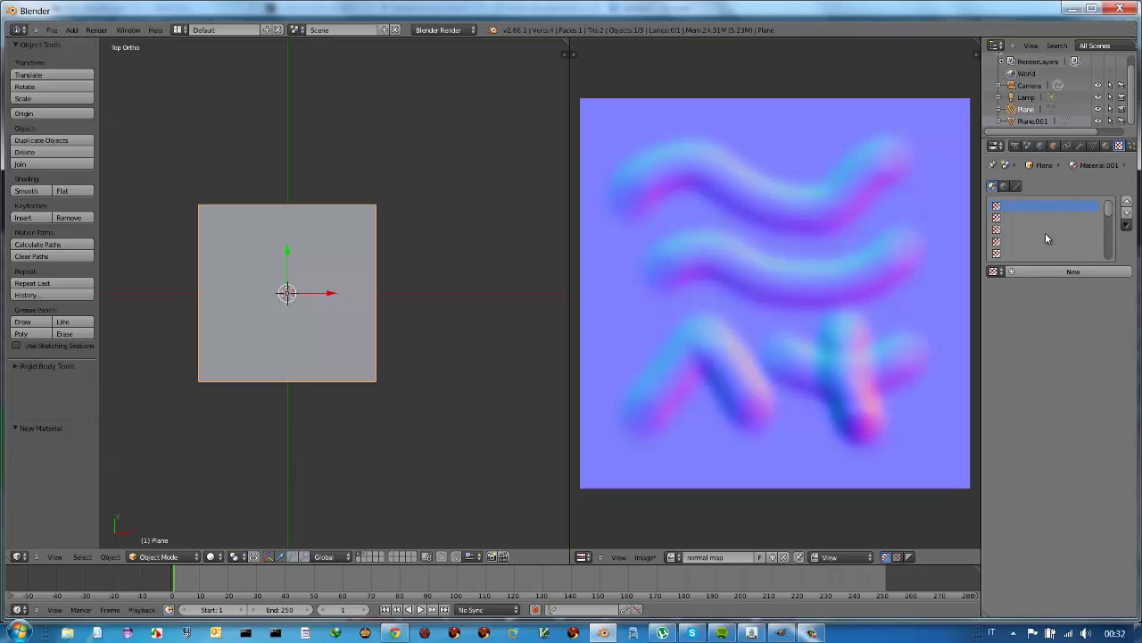
left_click(1072, 271)
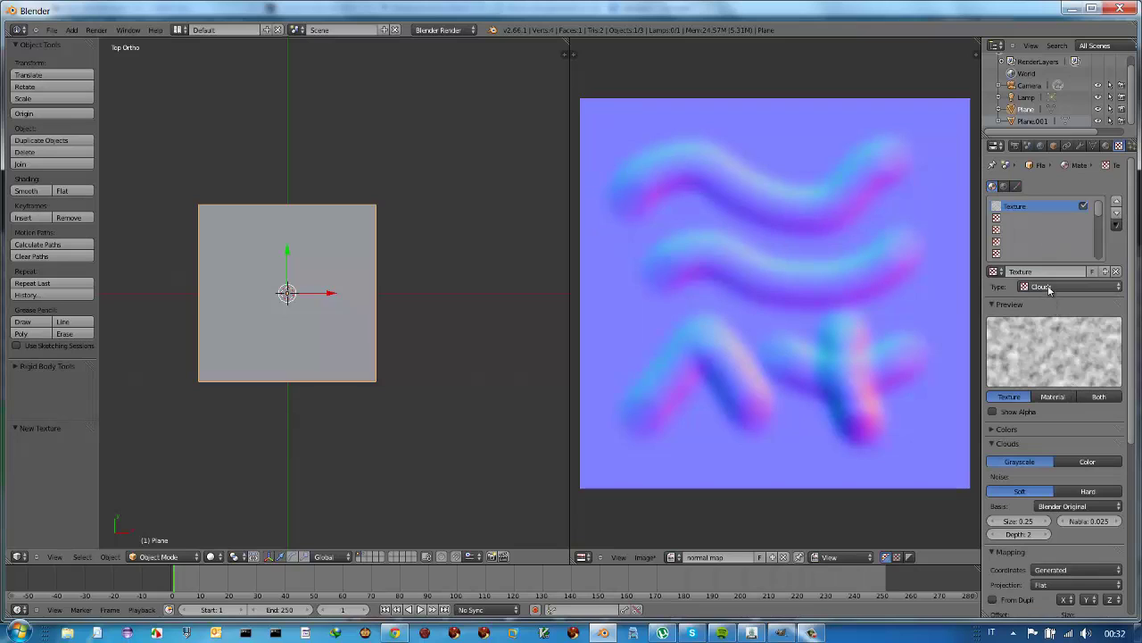
- Make the texture an Image or Movie type using the 'normal map' image
left_click(1048, 289)
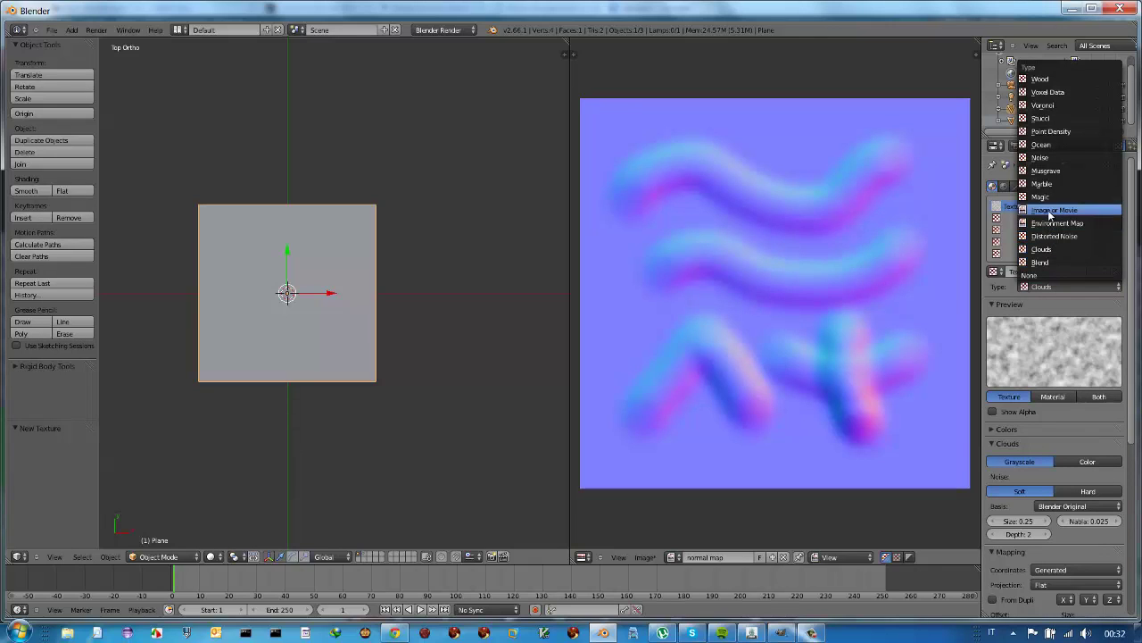
left_click(1050, 211)
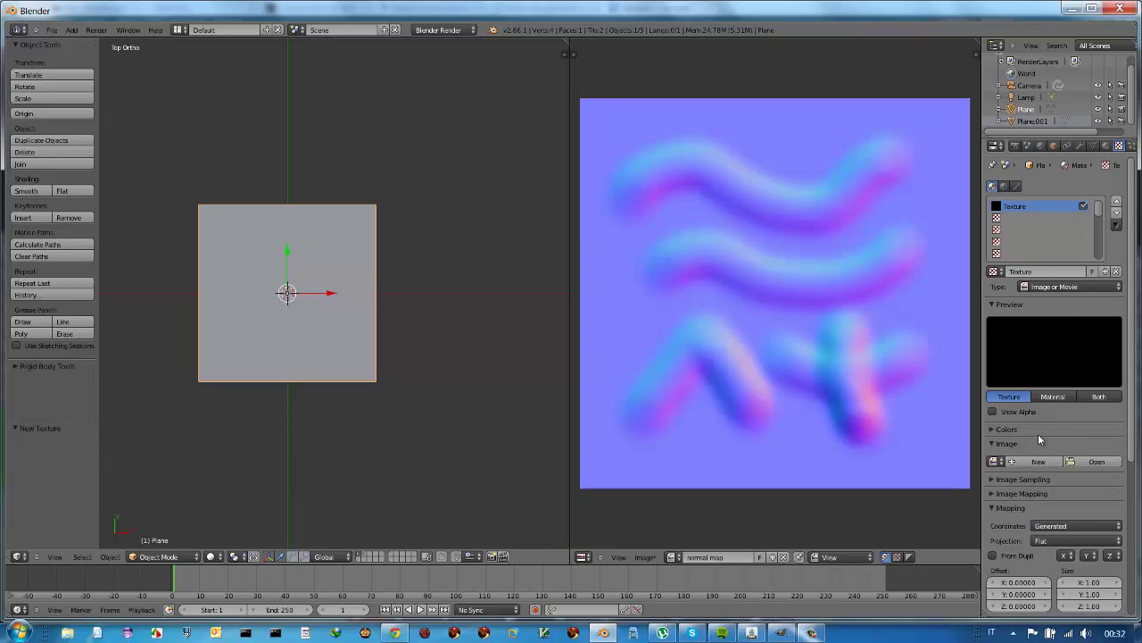
left_click(997, 462)
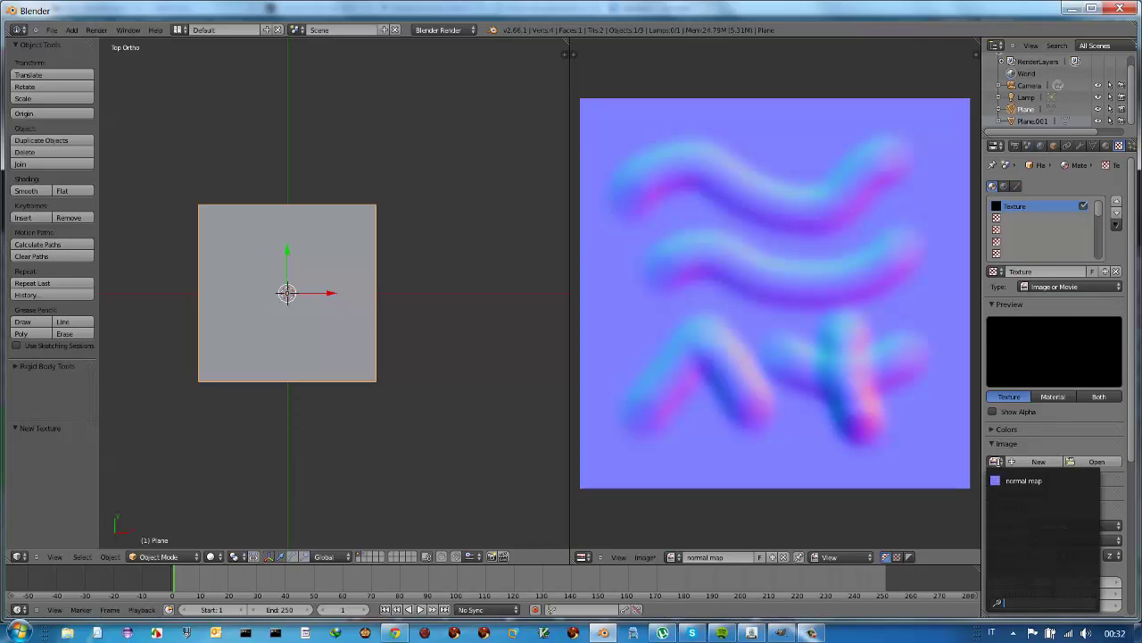
left_click(1018, 481)
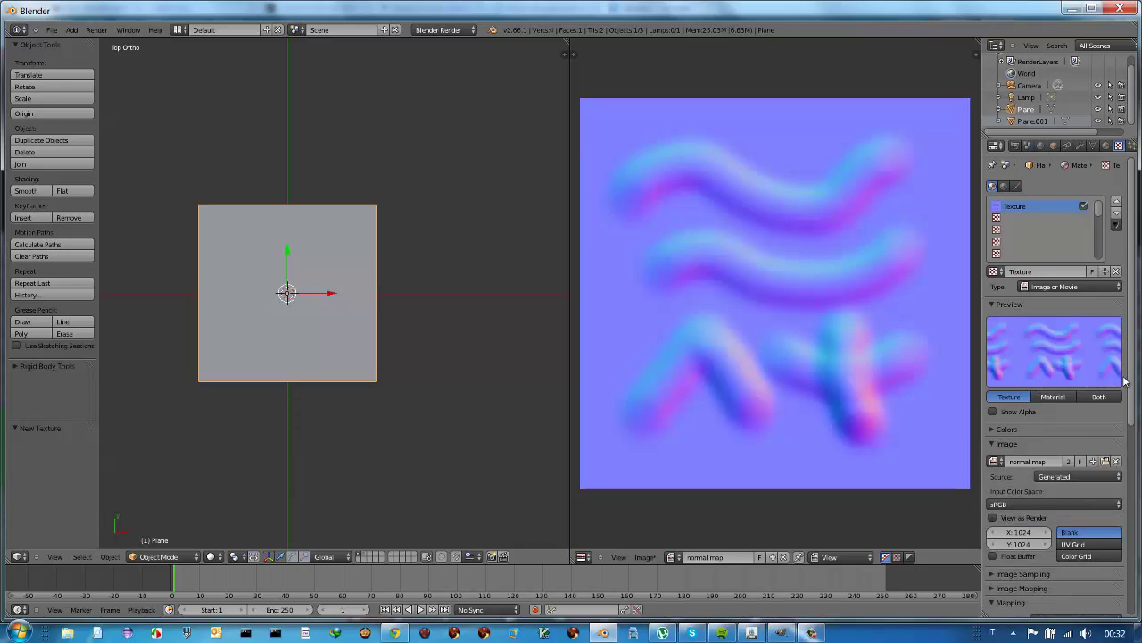
left_click_drag(1131, 379, 1134, 493)
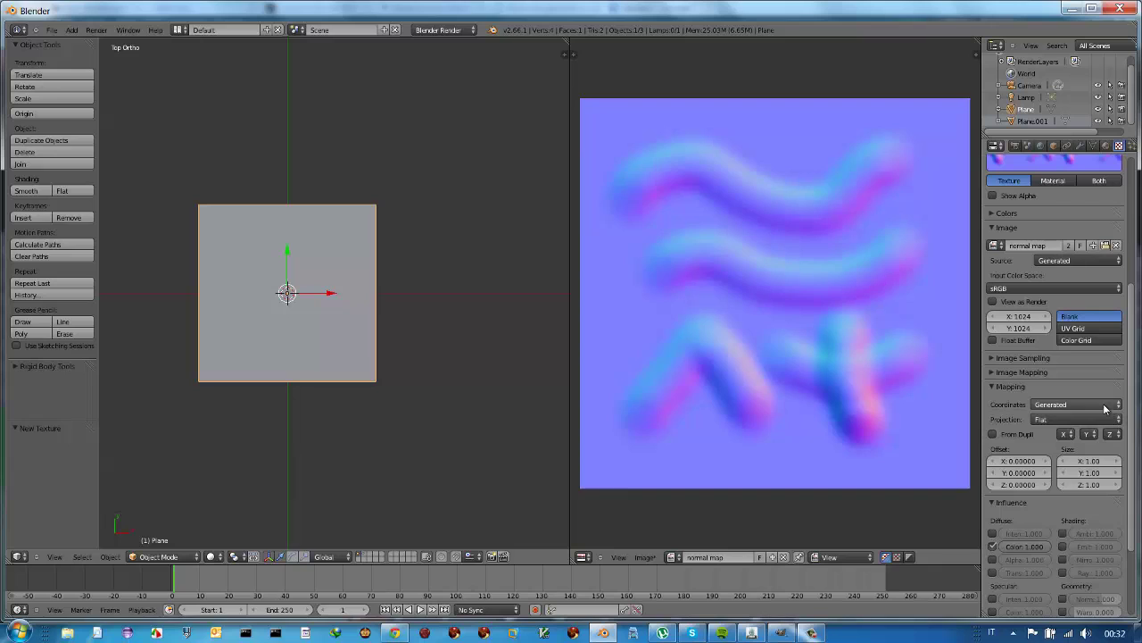
- Map the texture with UV coordinates through UVMap
left_click(1085, 407)
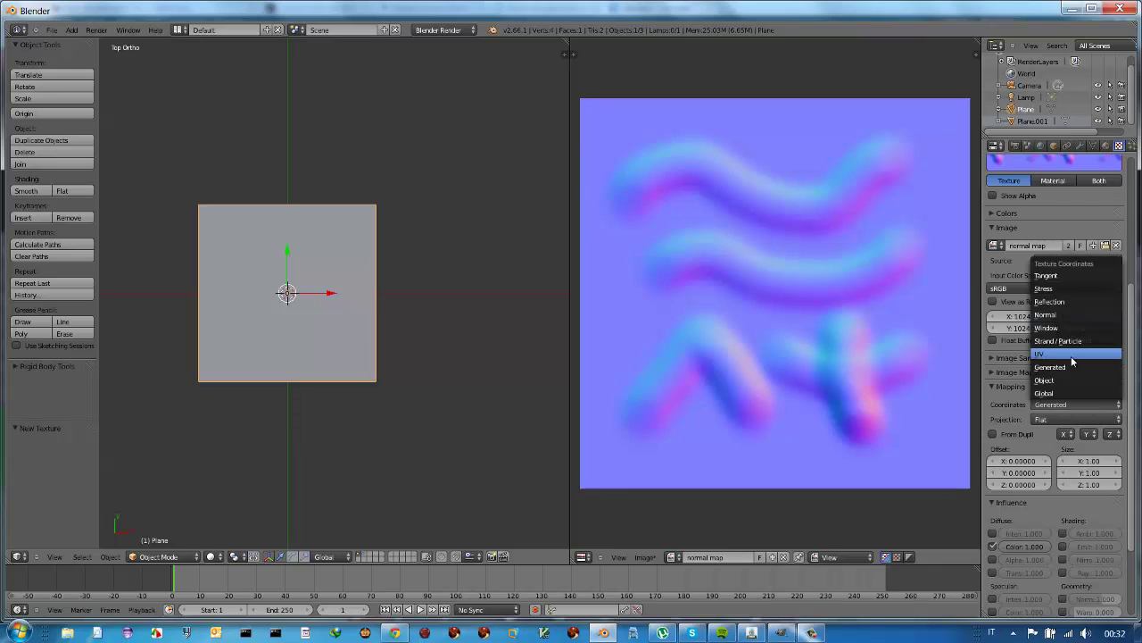
left_click(1071, 357)
left_click(1078, 420)
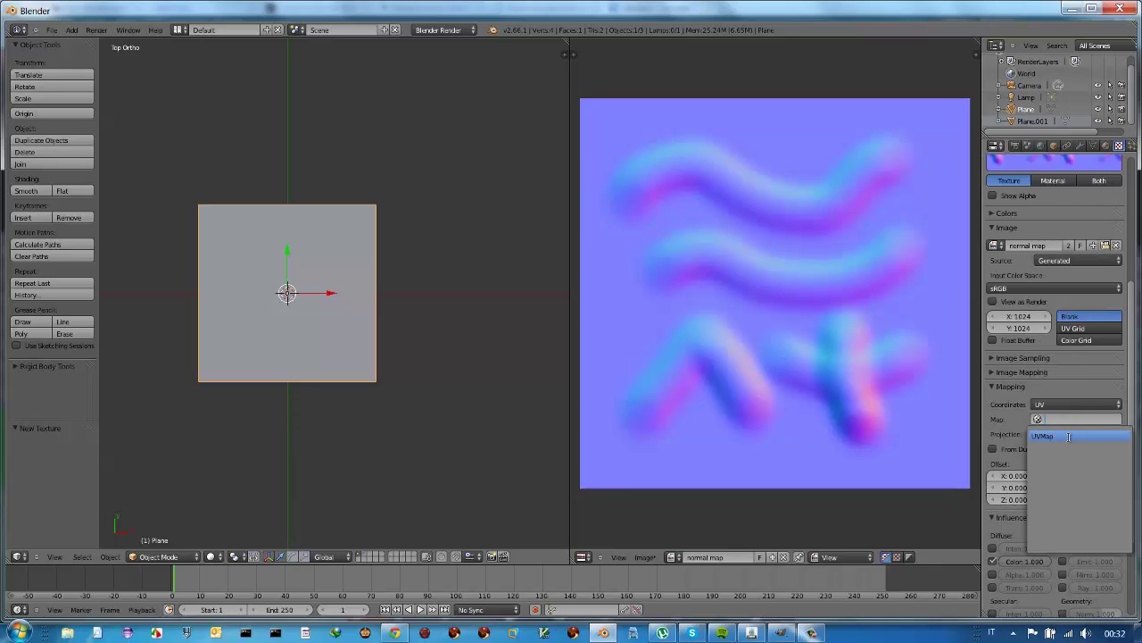
left_click(1074, 437)
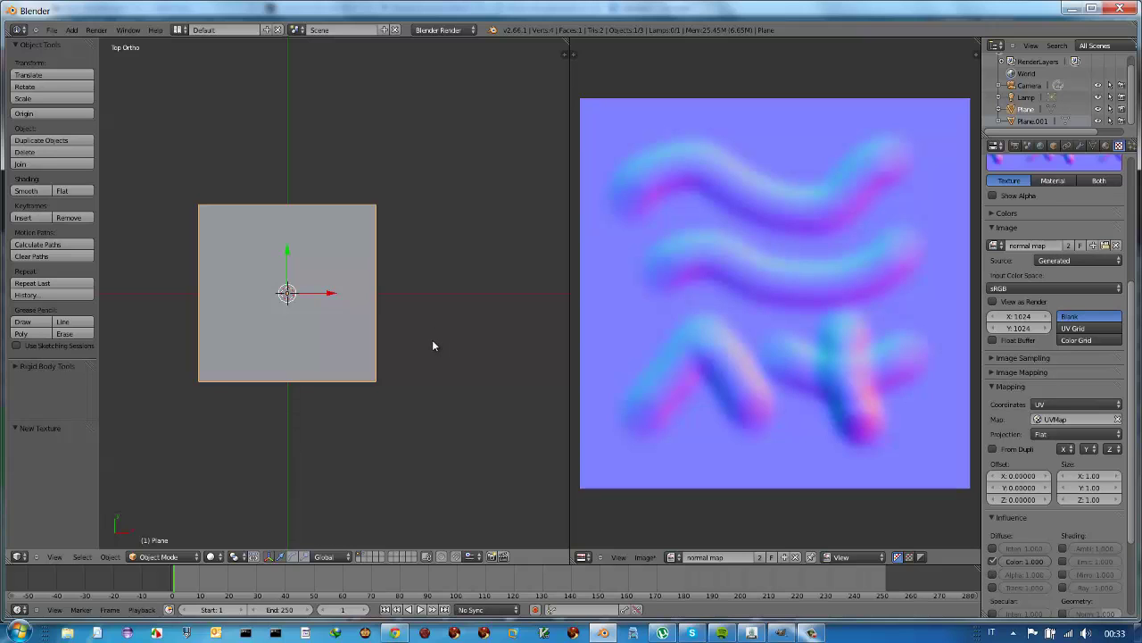
- Test-render the plane, then switch the texture's influence from Diffuse Color to Geometry Normal
key("F12")
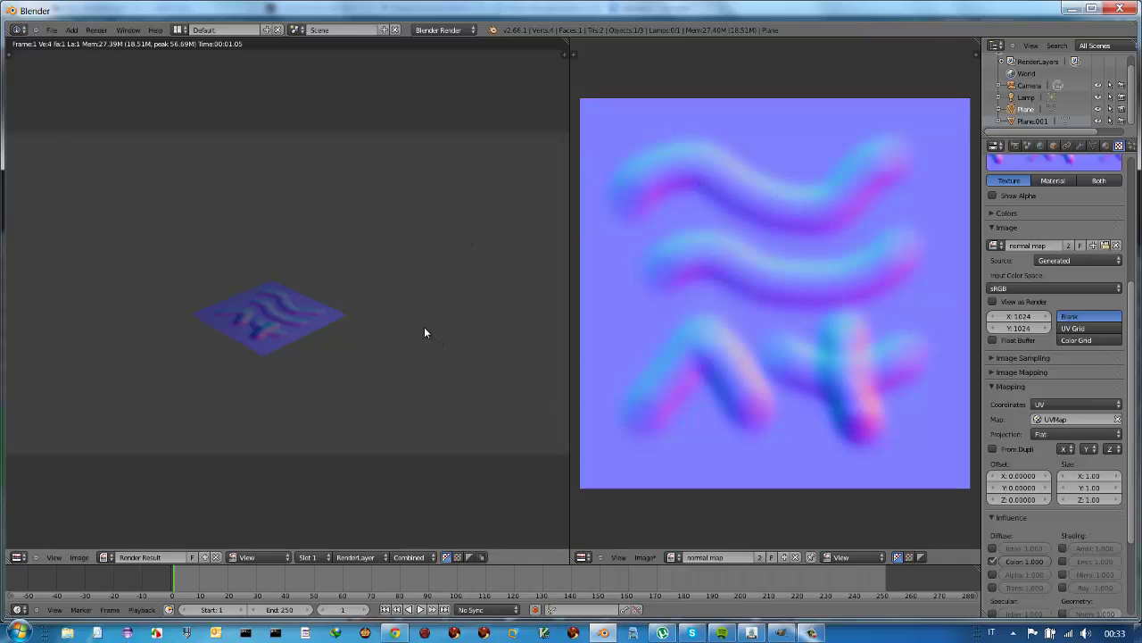
key("Escape")
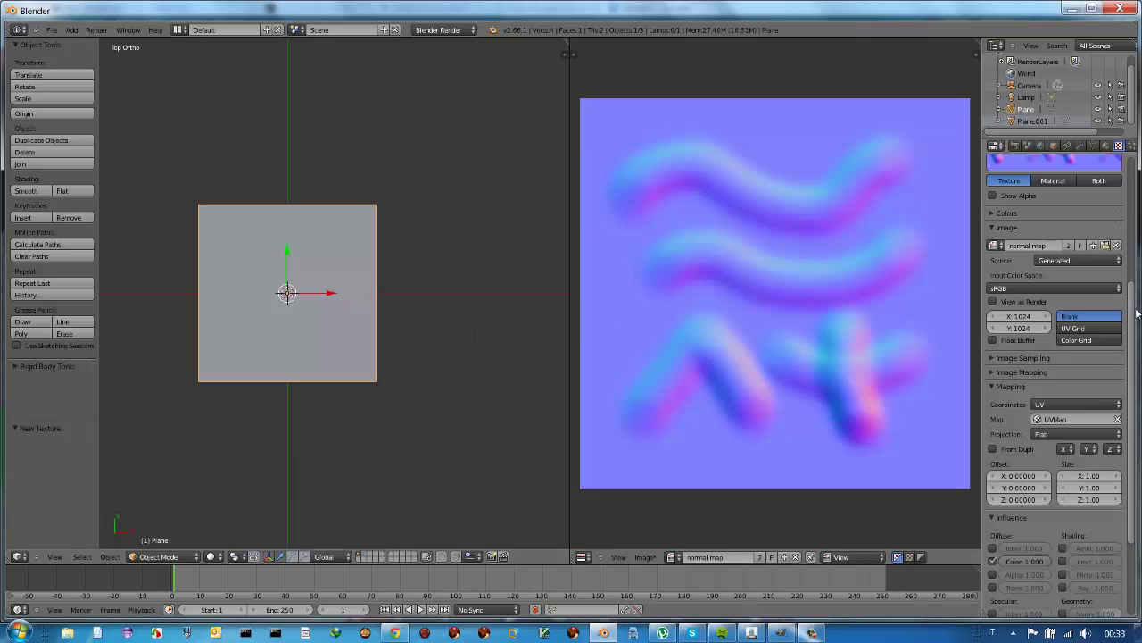
left_click_drag(1134, 311, 1113, 221)
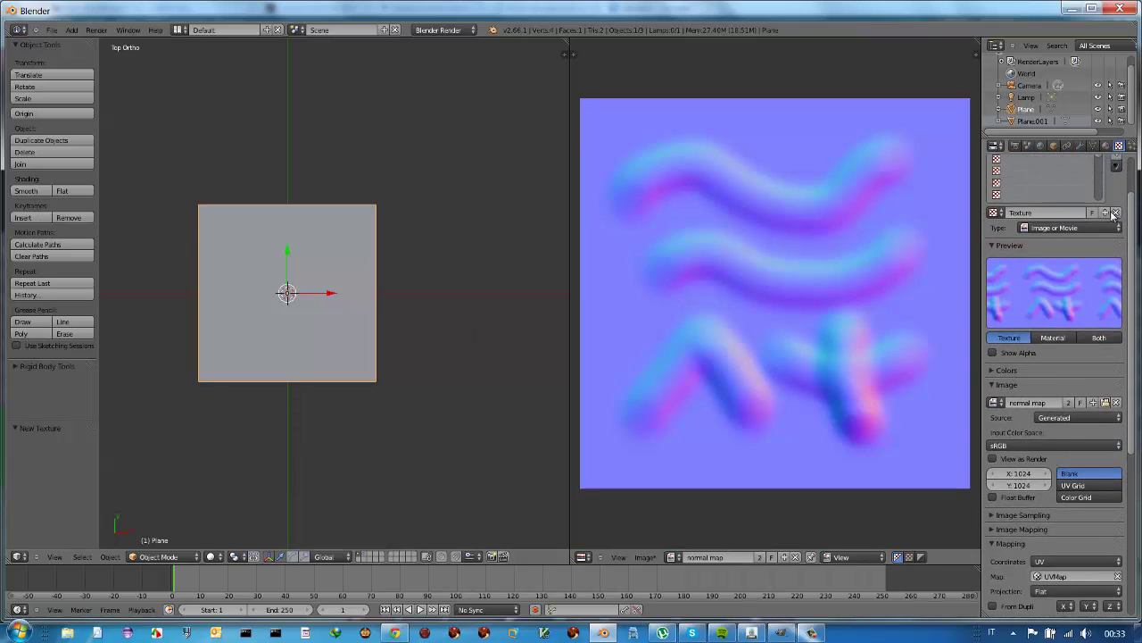
scroll(1102, 268, "down", 4)
scroll(1088, 401, "down", 4)
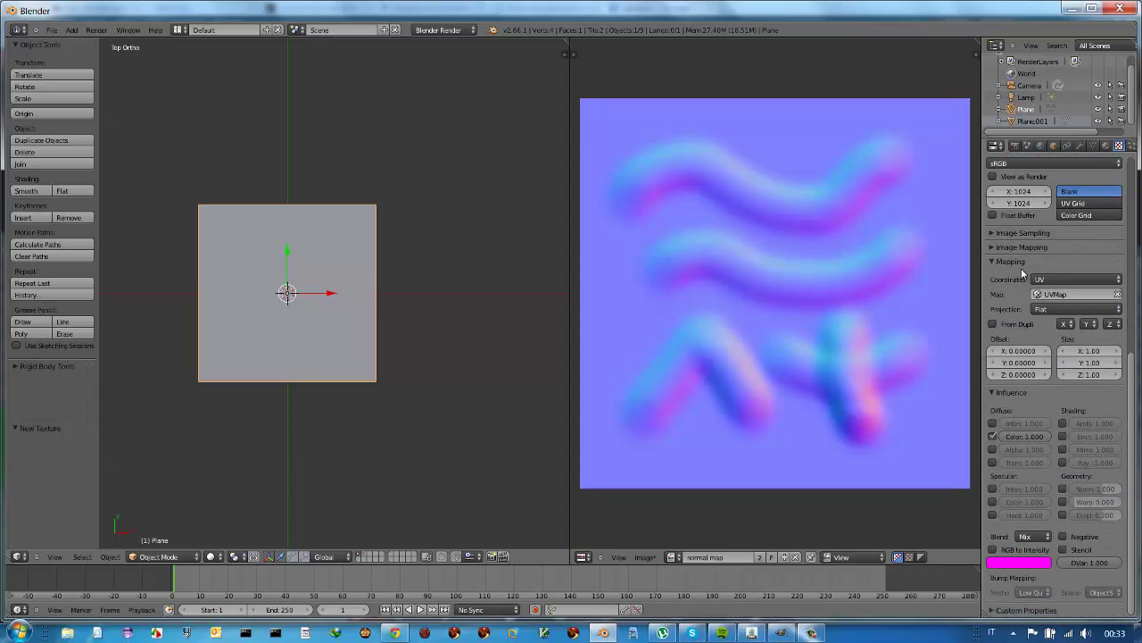
left_click(998, 438)
left_click(1063, 489)
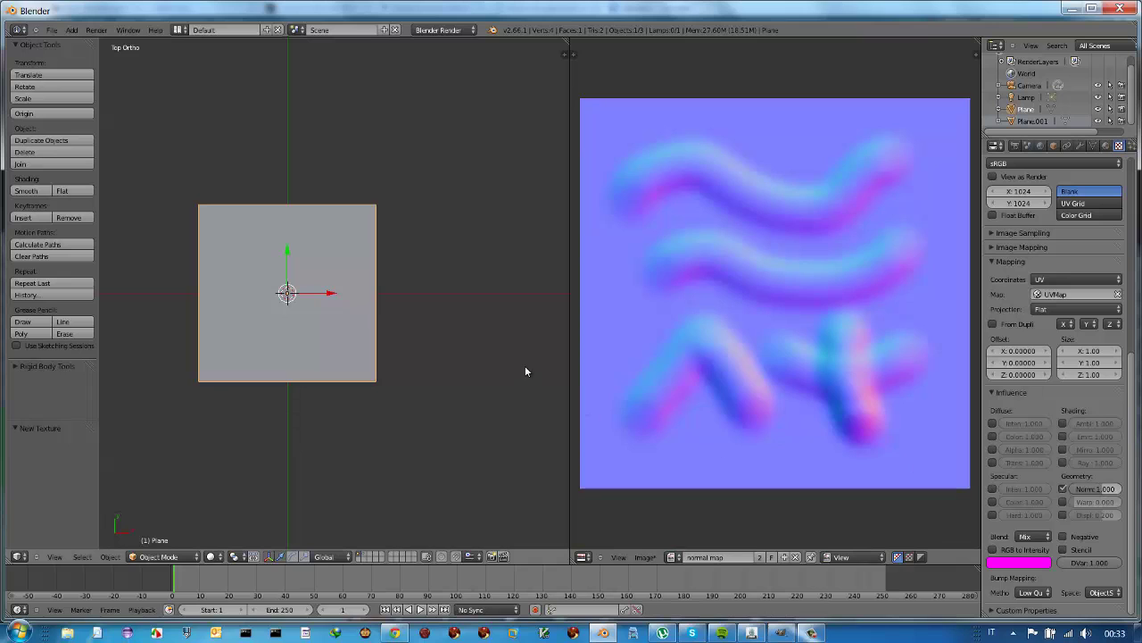
- Raise the Normal influence to 5.000 and re-render to see the stronger relief
key("F12")
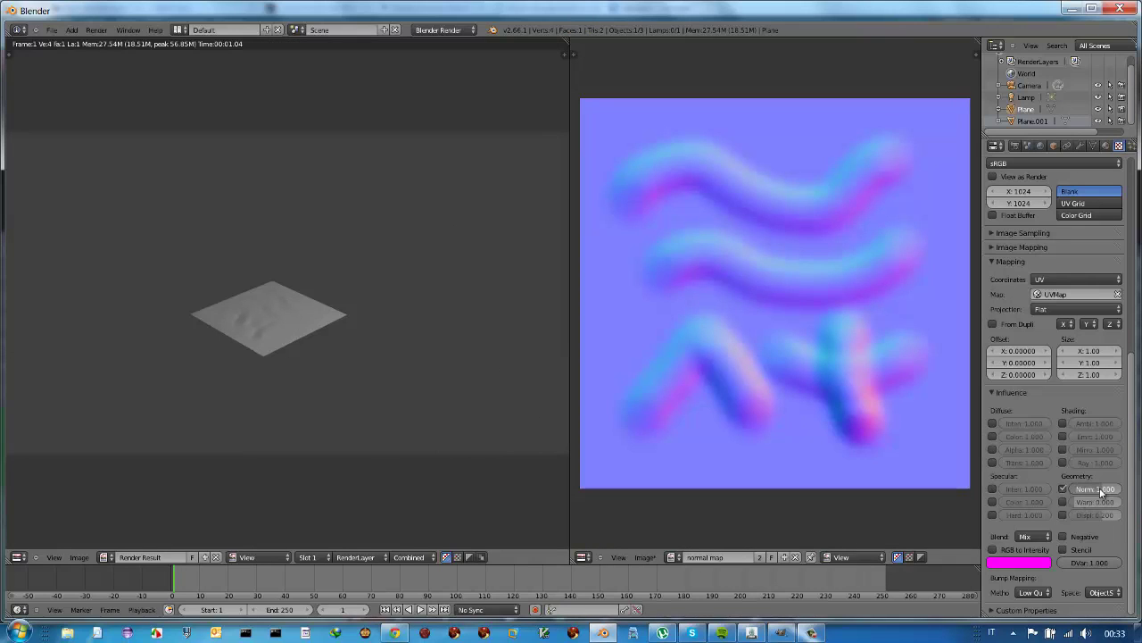
left_click_drag(1100, 490, 1127, 497)
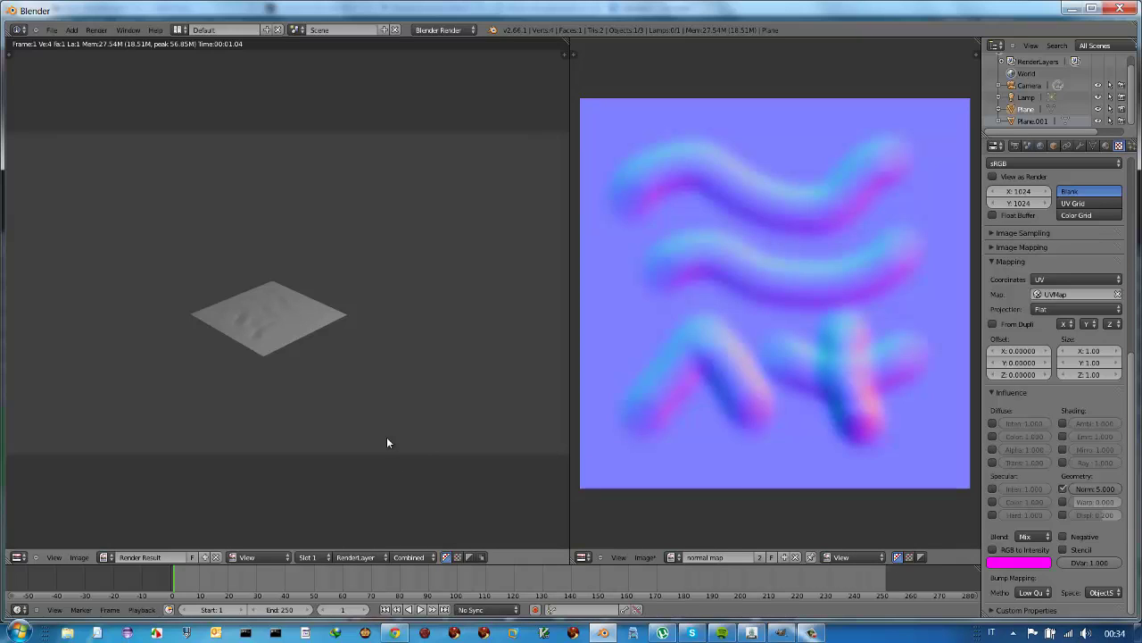
key("F12")
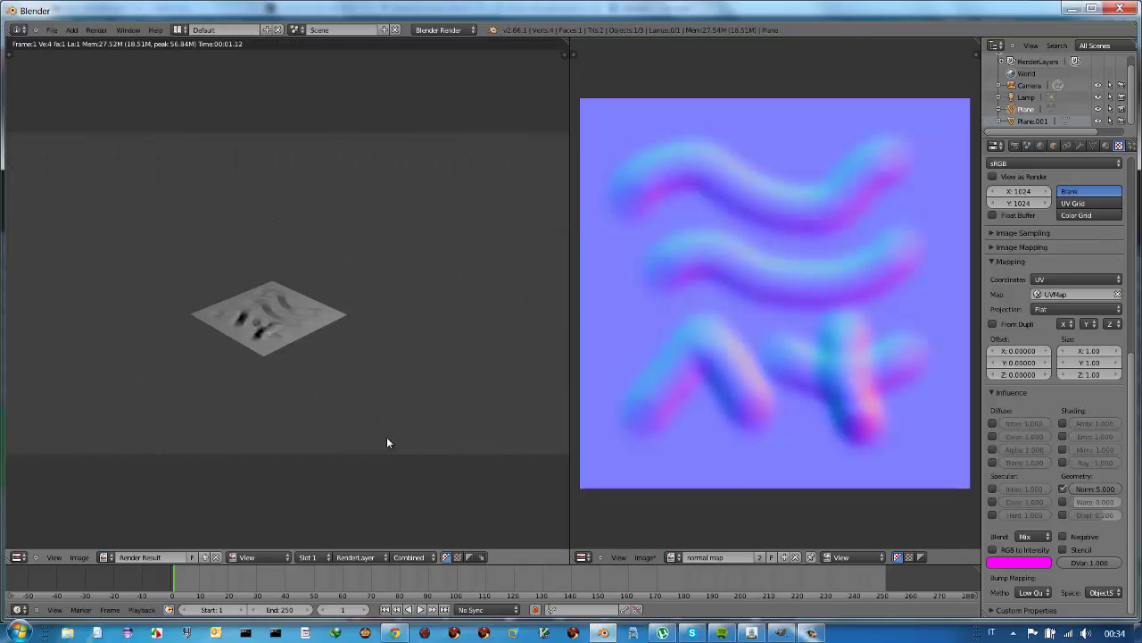
scroll(213, 335, "up", 1)
scroll(212, 335, "up", 2)
scroll(212, 335, "up", 1)
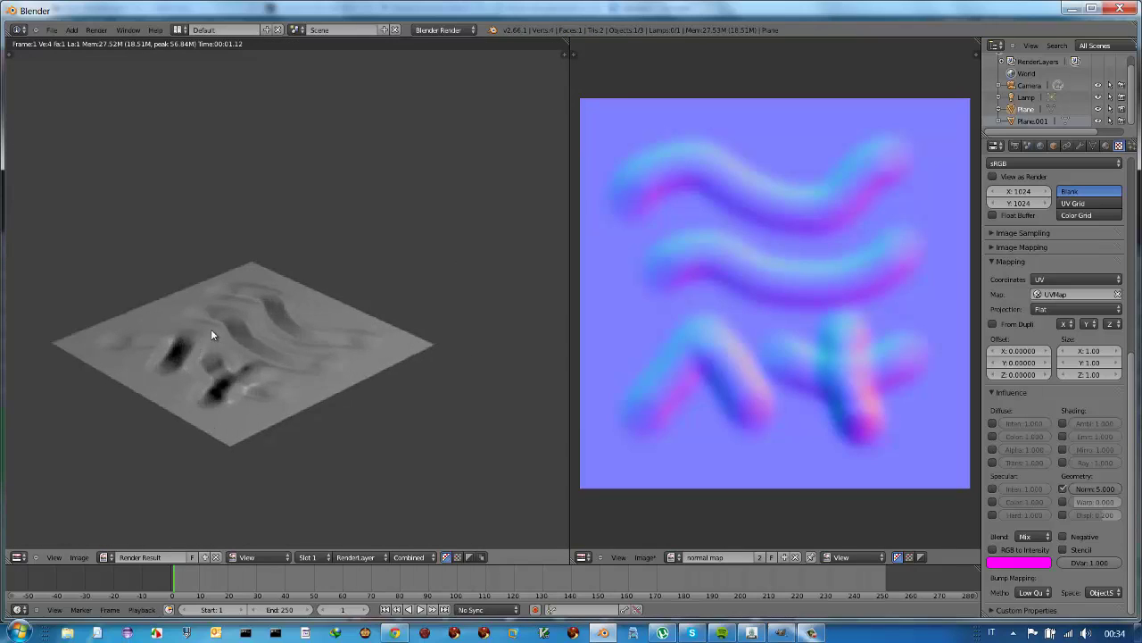
scroll(213, 334, "up", 1)
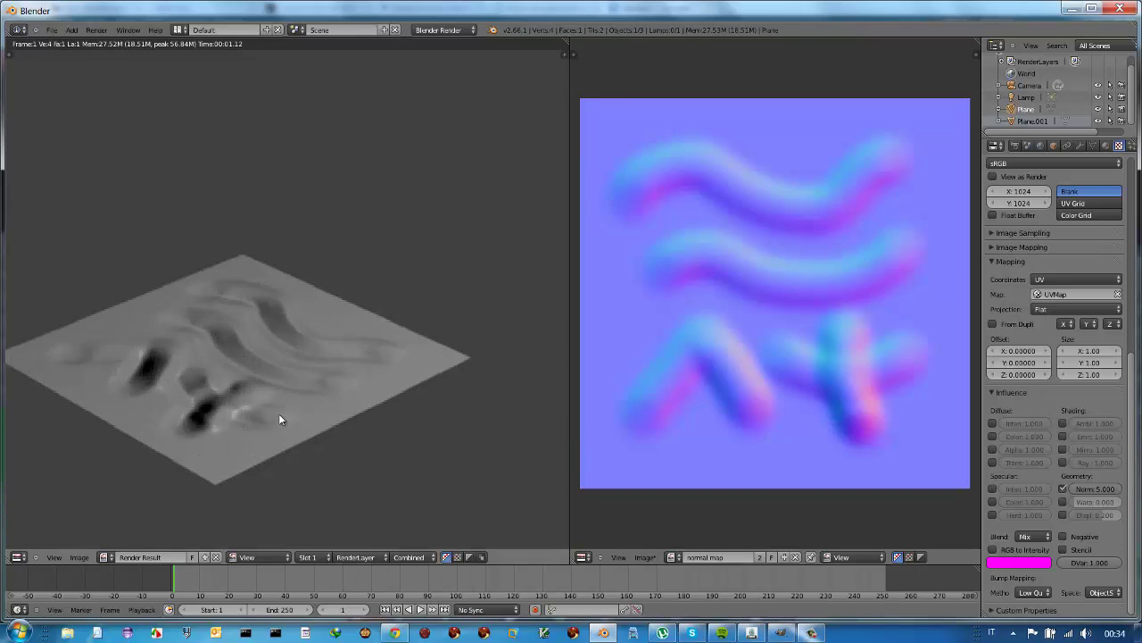
key("Escape")
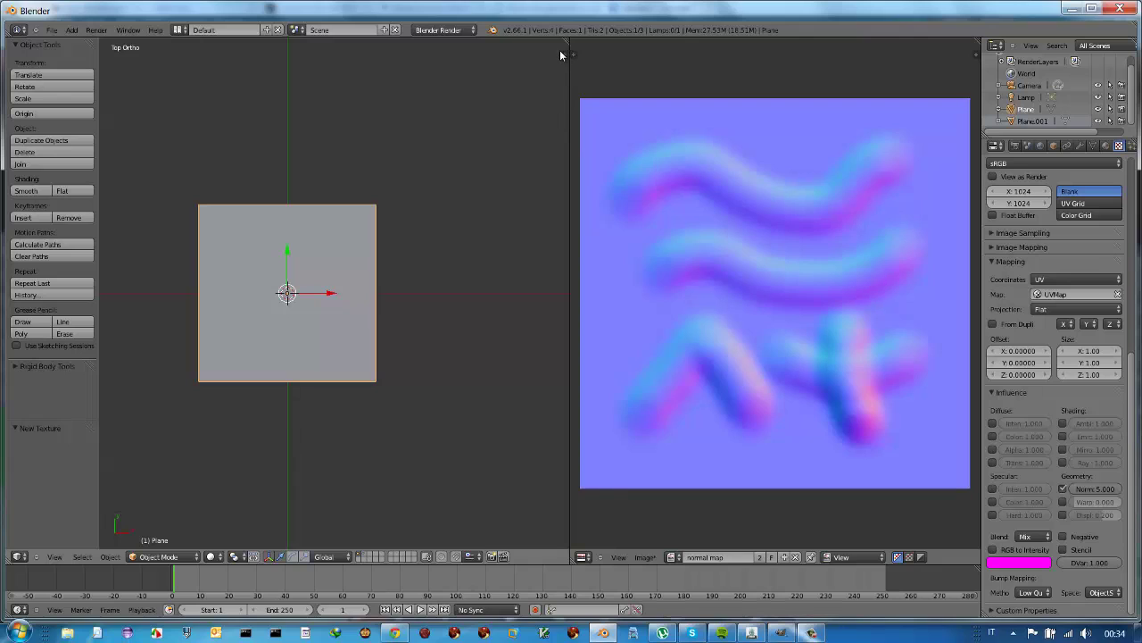
- In the N panel's Display section, set shading to GLSL and enable Textured Solid
left_click(562, 52)
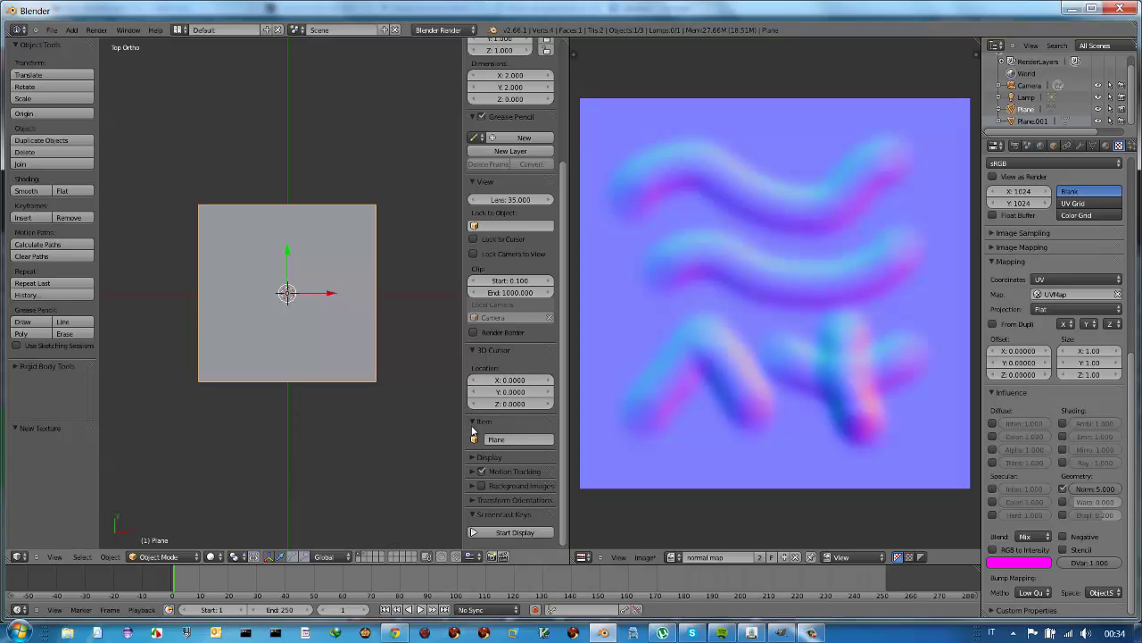
left_click(471, 458)
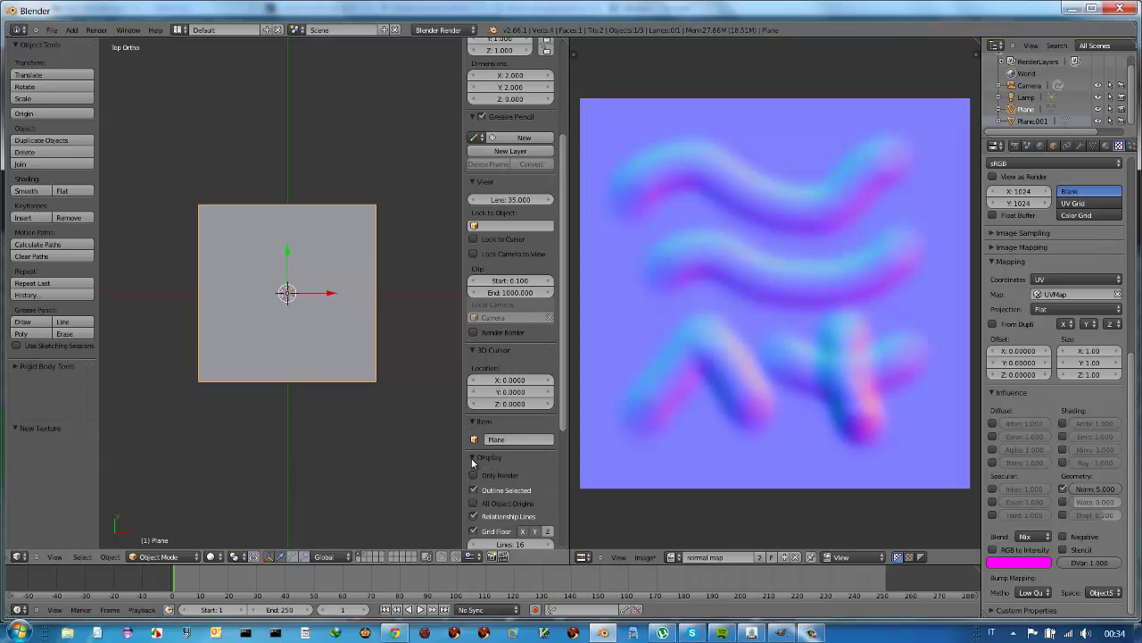
scroll(488, 457, "down", 2)
scroll(487, 470, "down", 1)
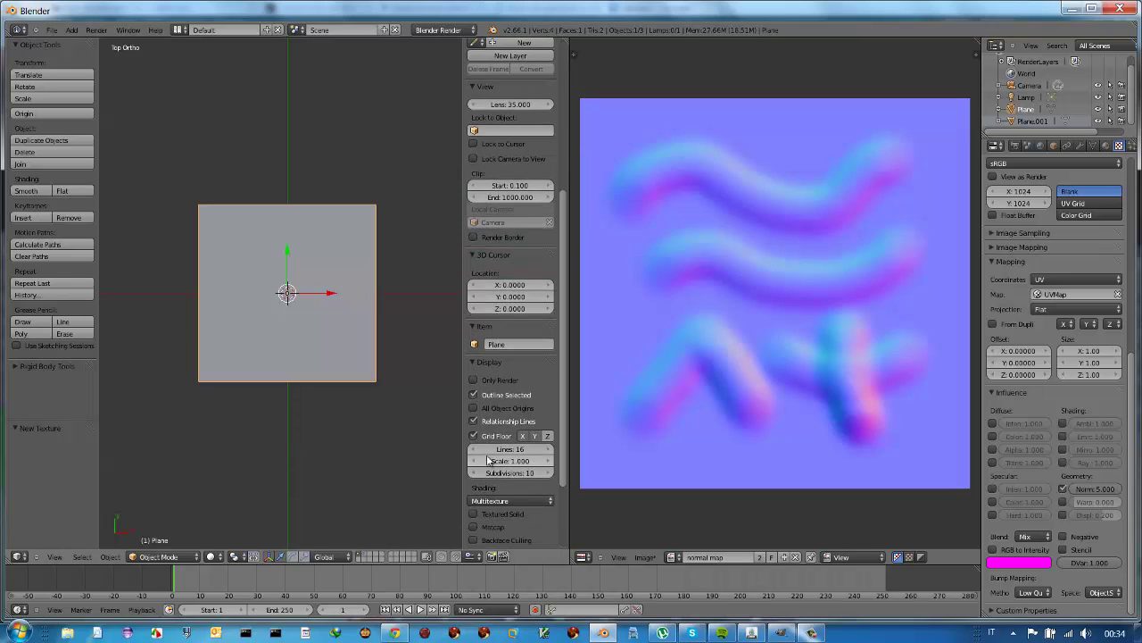
scroll(475, 487, "down", 1)
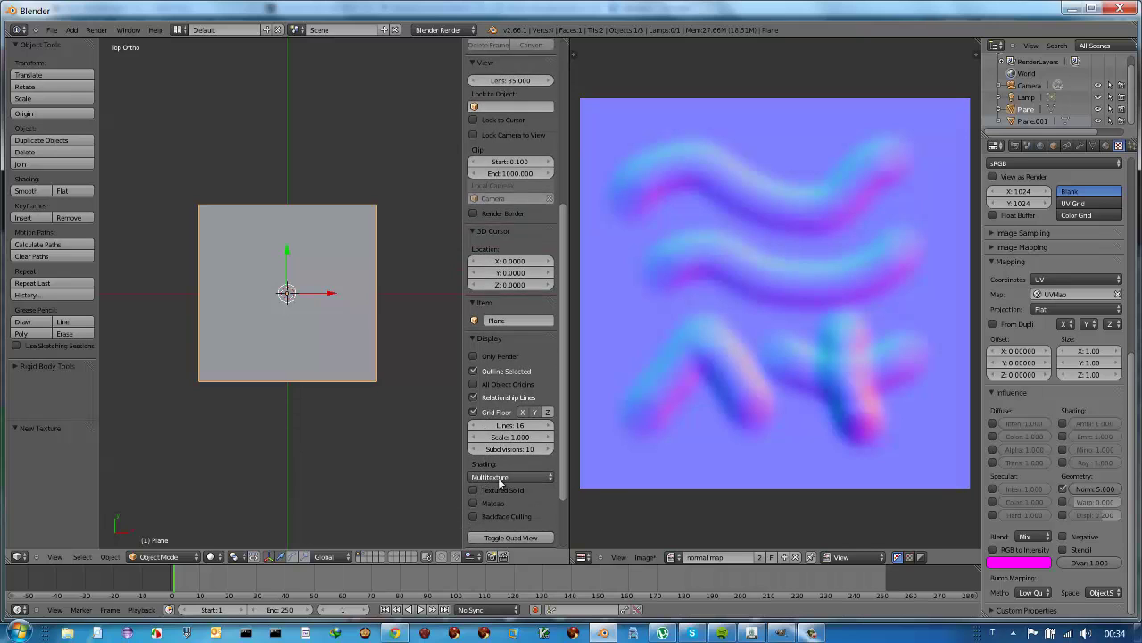
left_click(498, 478)
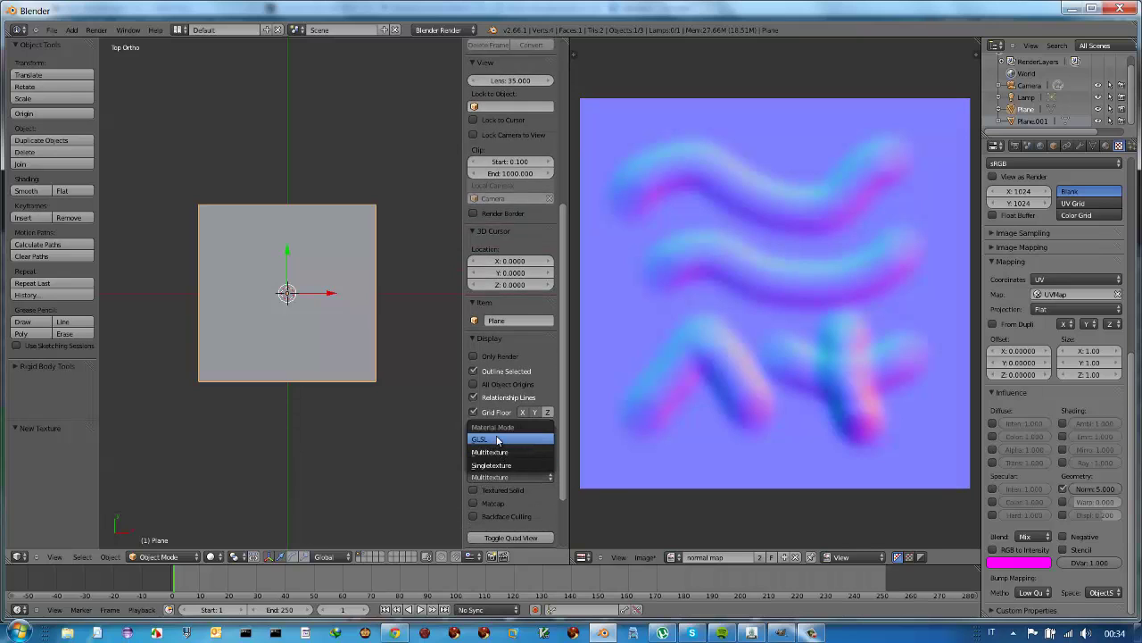
left_click(498, 439)
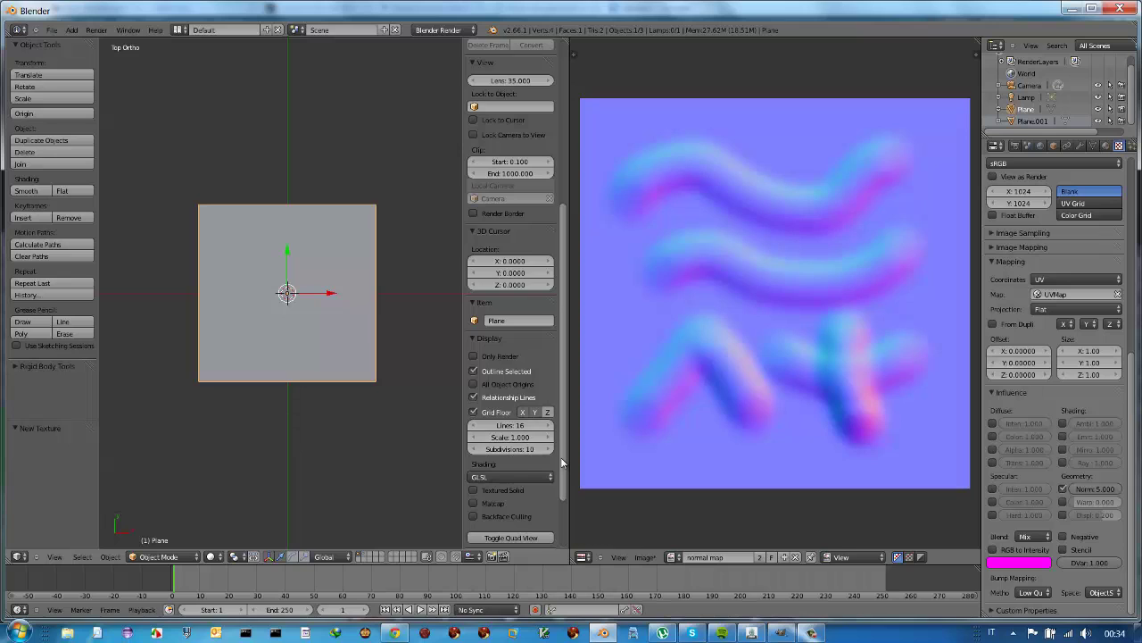
left_click_drag(562, 461, 564, 501)
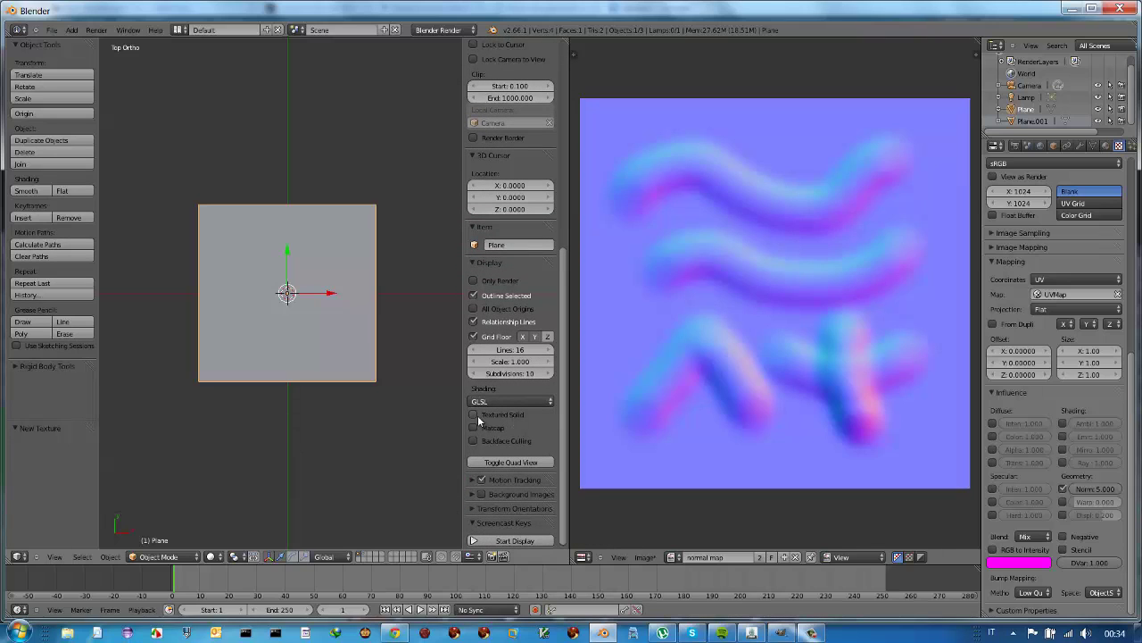
left_click(473, 415)
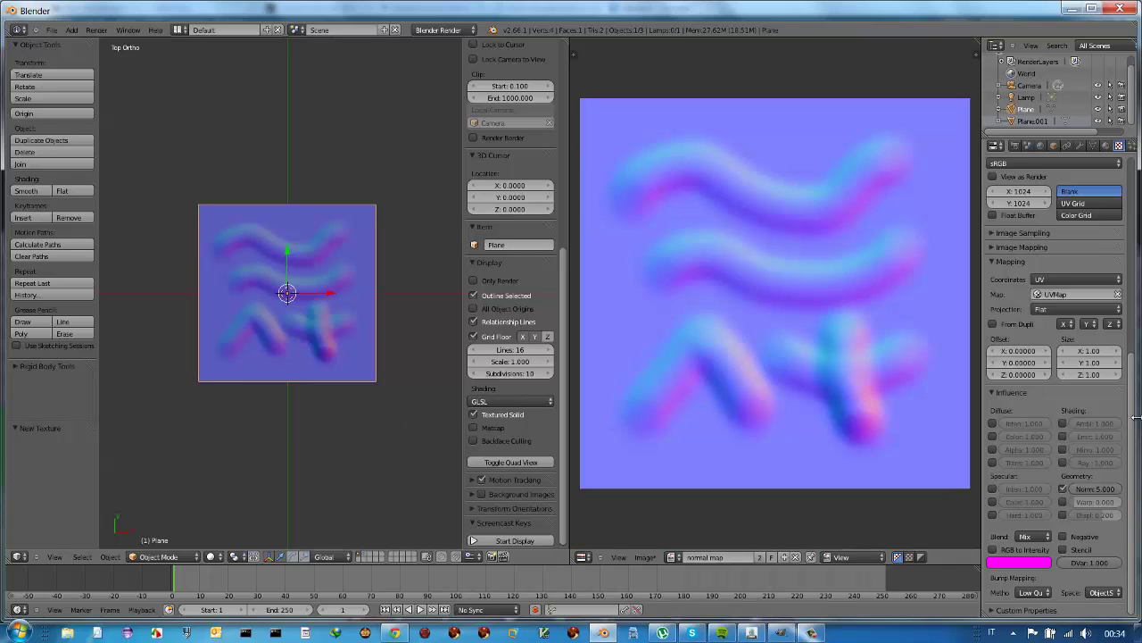
- Orbit to a low perspective view and compare Solid shading before returning to Texture shading
mouse_move(278, 309)
middle_mouse_down()
mouse_move(289, 193)
mouse_move(381, 409)
middle_mouse_up()
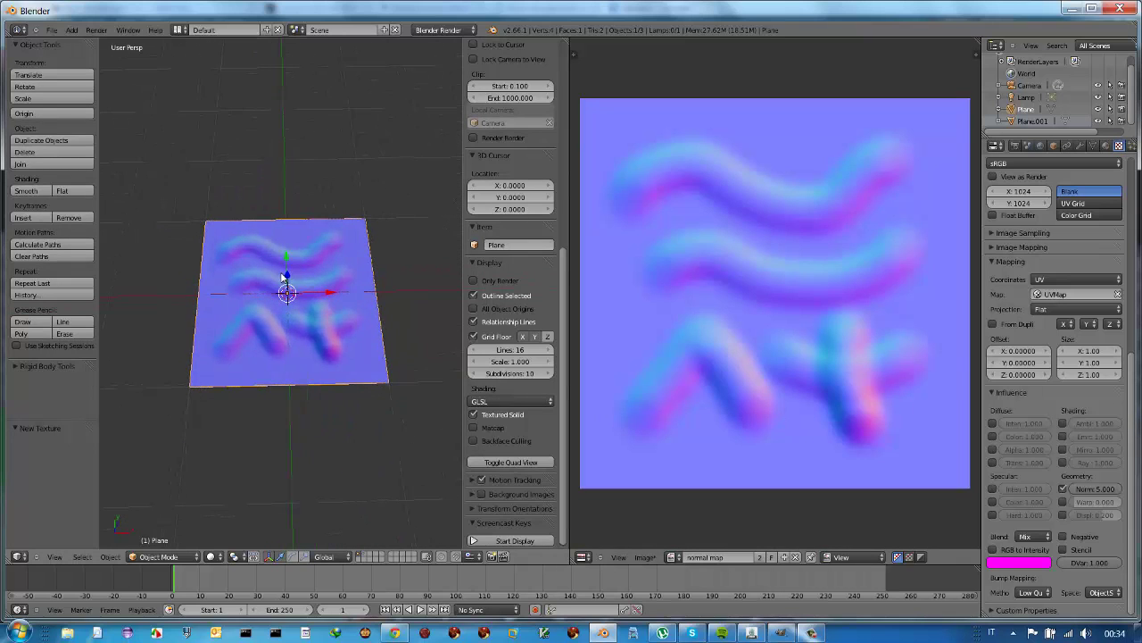
left_click(1063, 488)
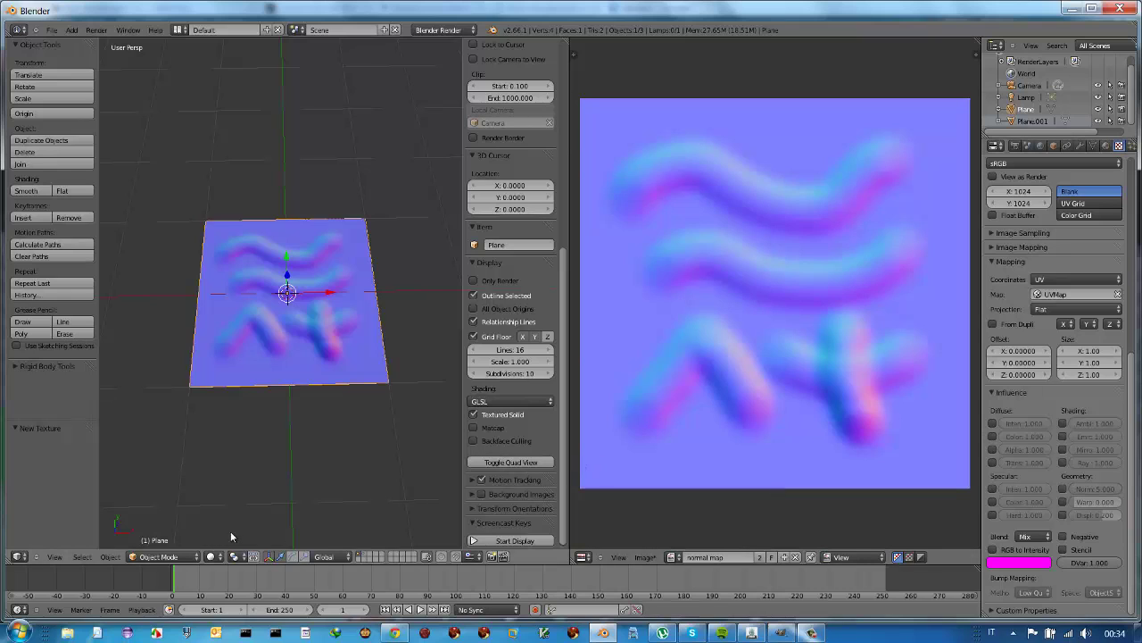
left_click(220, 558)
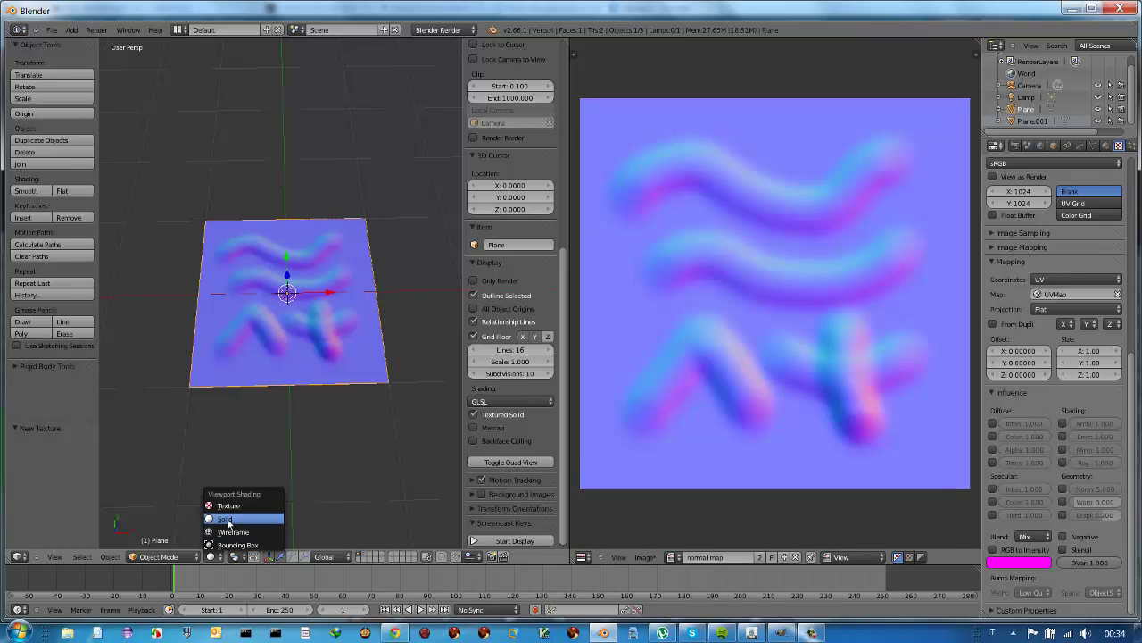
left_click(227, 518)
left_click(221, 556)
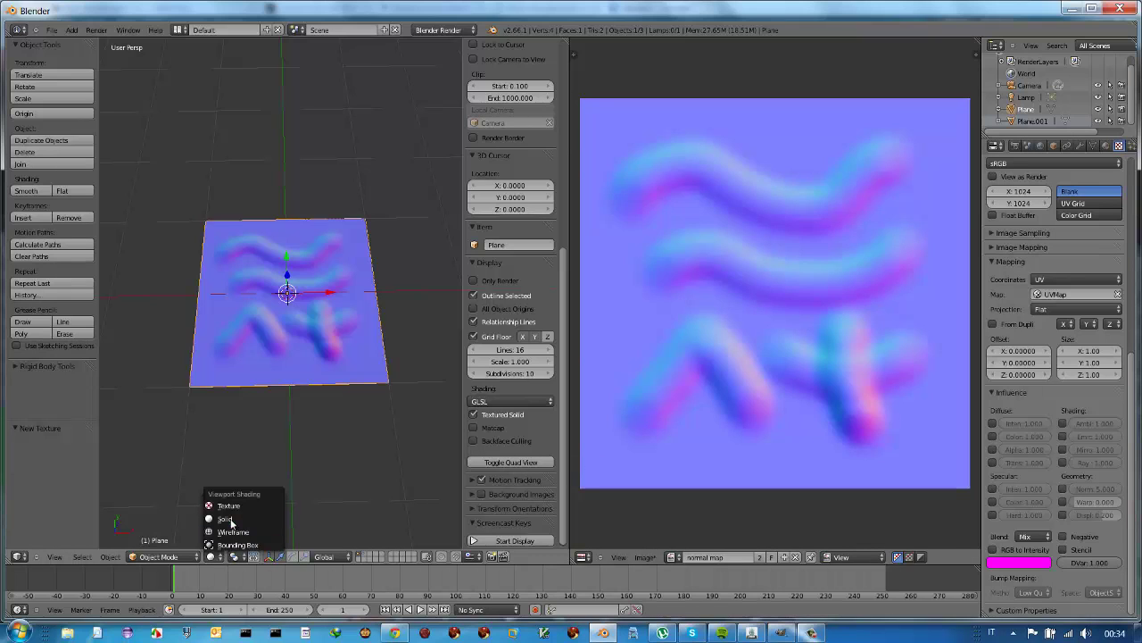
left_click(230, 512)
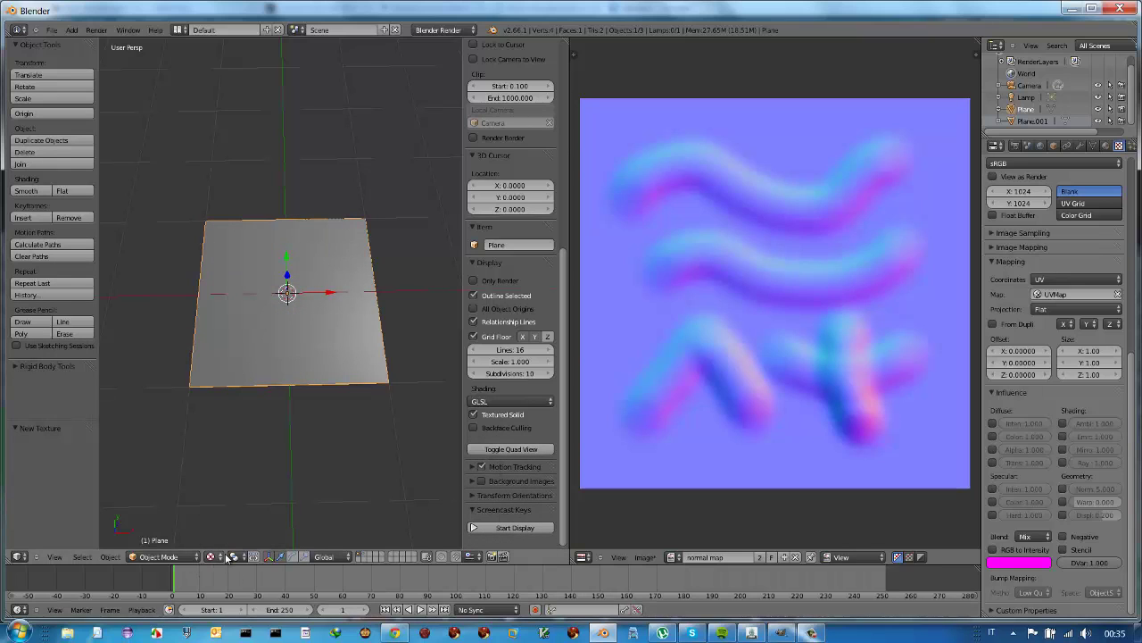
left_click(213, 556)
left_click(221, 506)
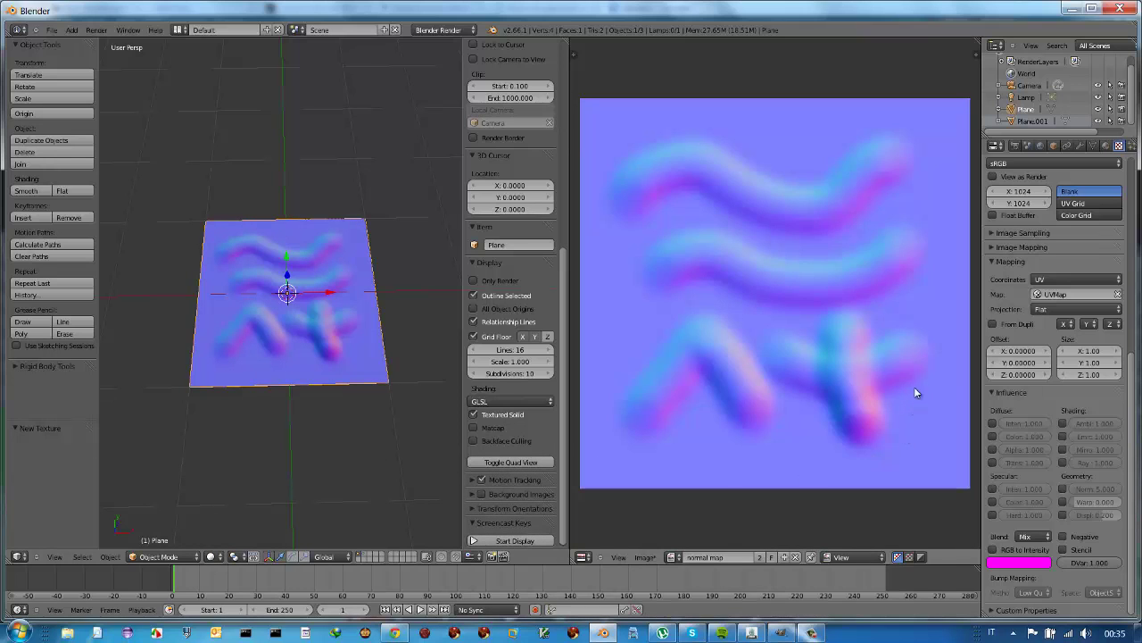
- Unlink the texture from the material slot and show Render Result in the image editor
scroll(1113, 314, "up", 5)
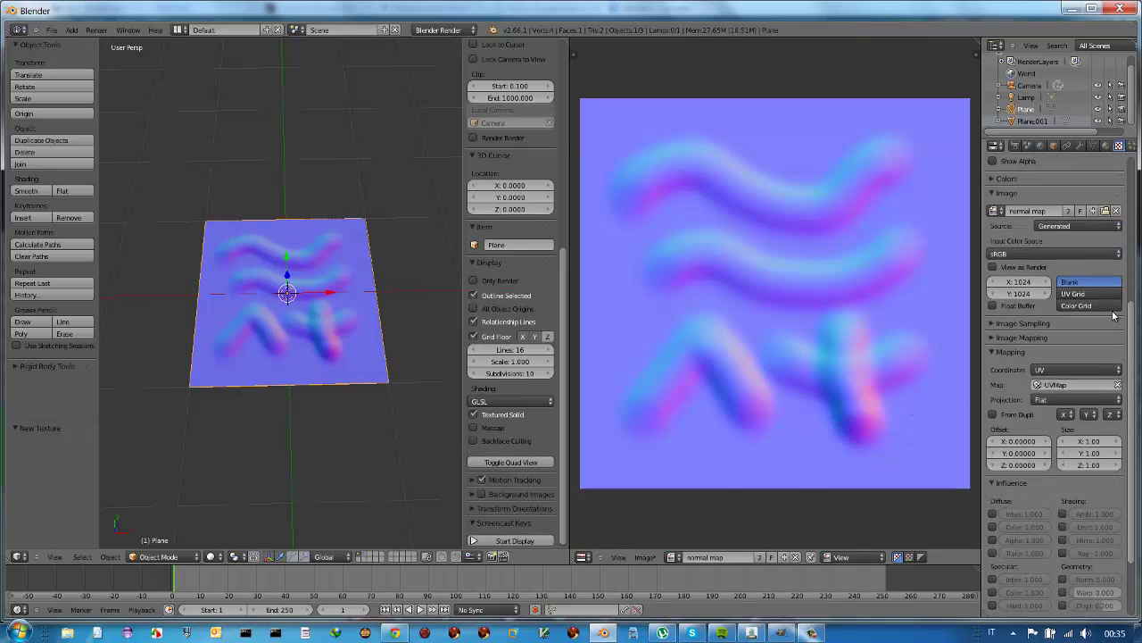
scroll(1113, 314, "up", 3)
scroll(1113, 314, "up", 2)
scroll(1113, 314, "up", 3)
scroll(1071, 268, "up", 2)
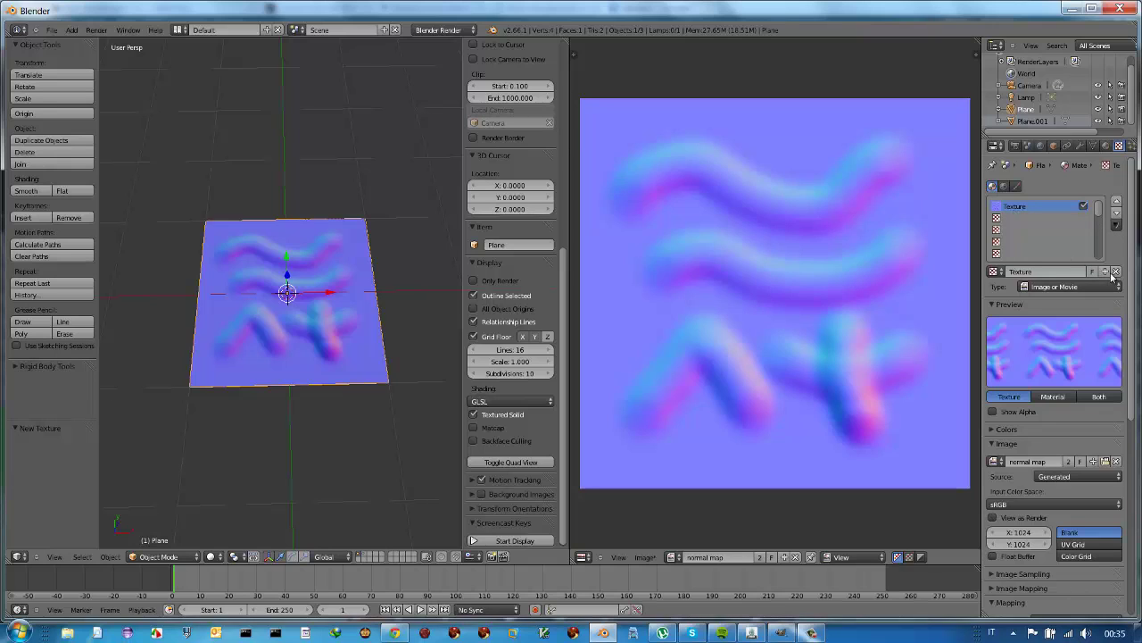
left_click(1115, 272)
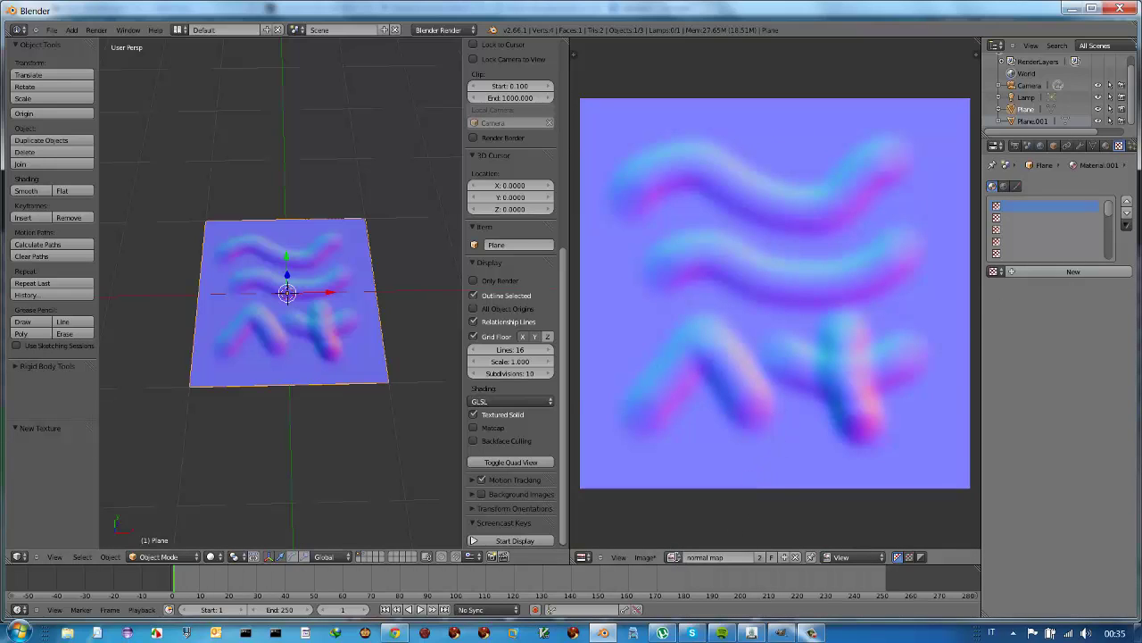
left_click(675, 557)
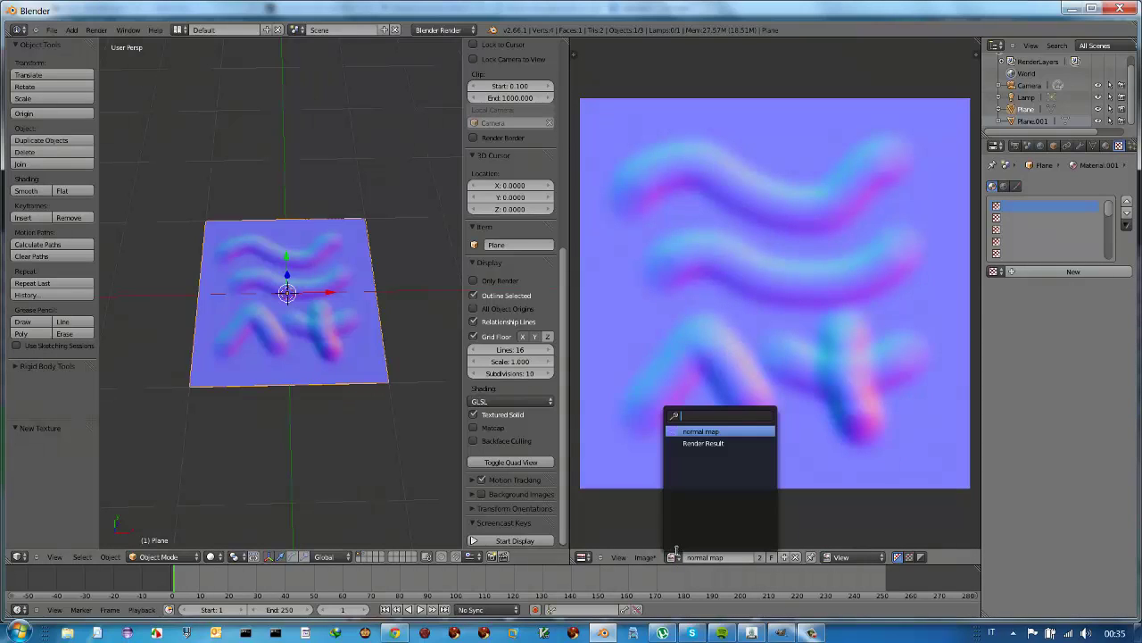
left_click(695, 443)
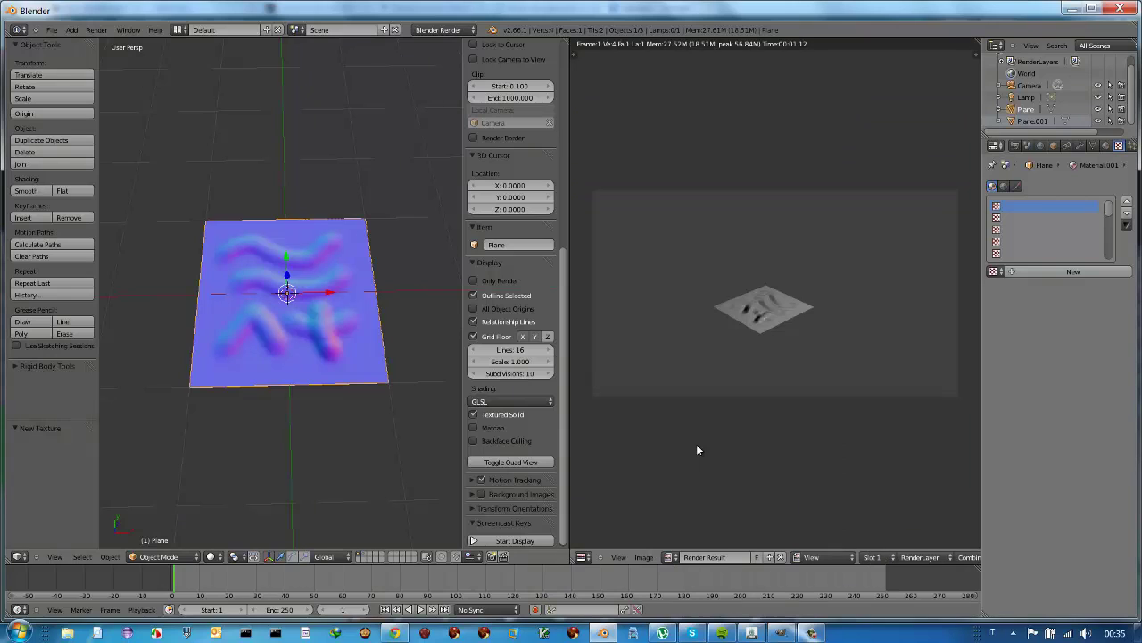
- Create a new blank 1024×1024 image in the image editor
left_click(676, 556)
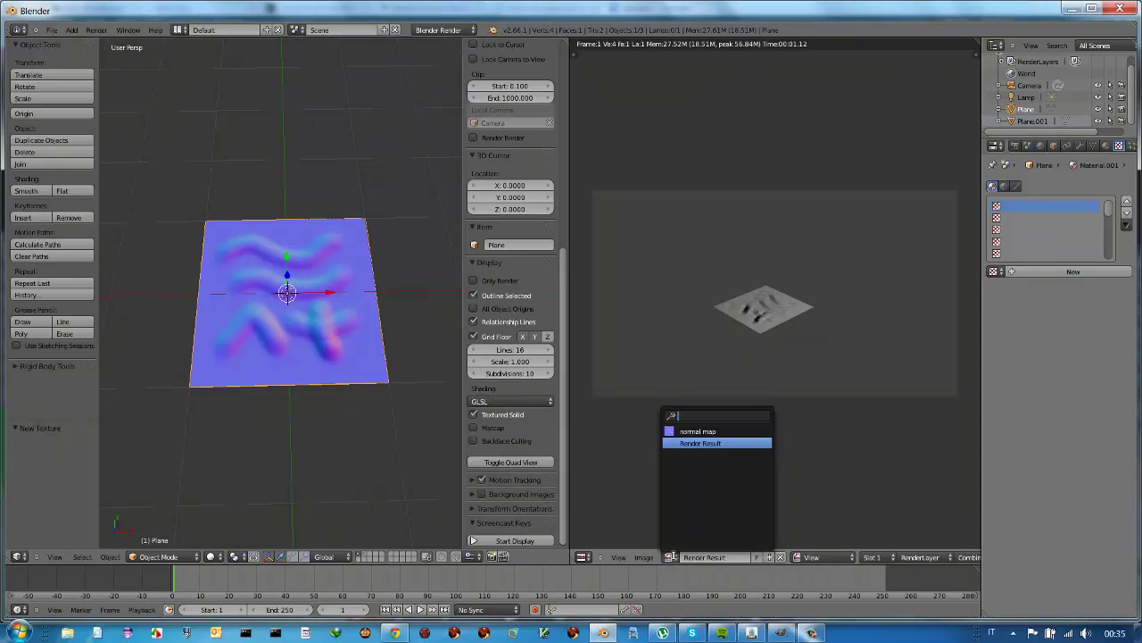
left_click(645, 560)
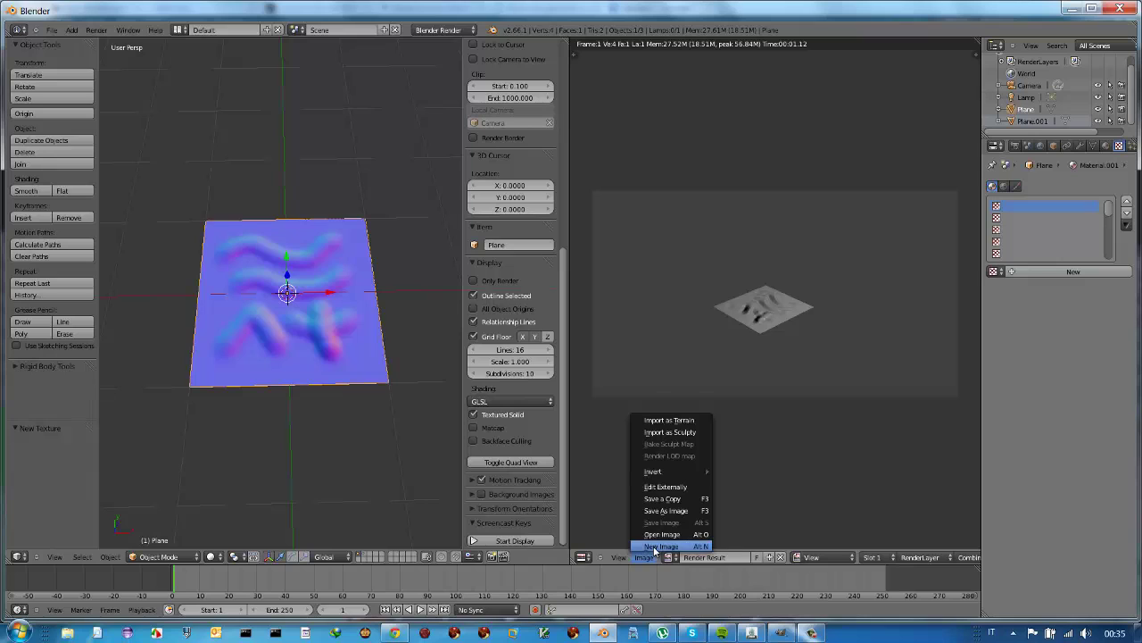
left_click(658, 546)
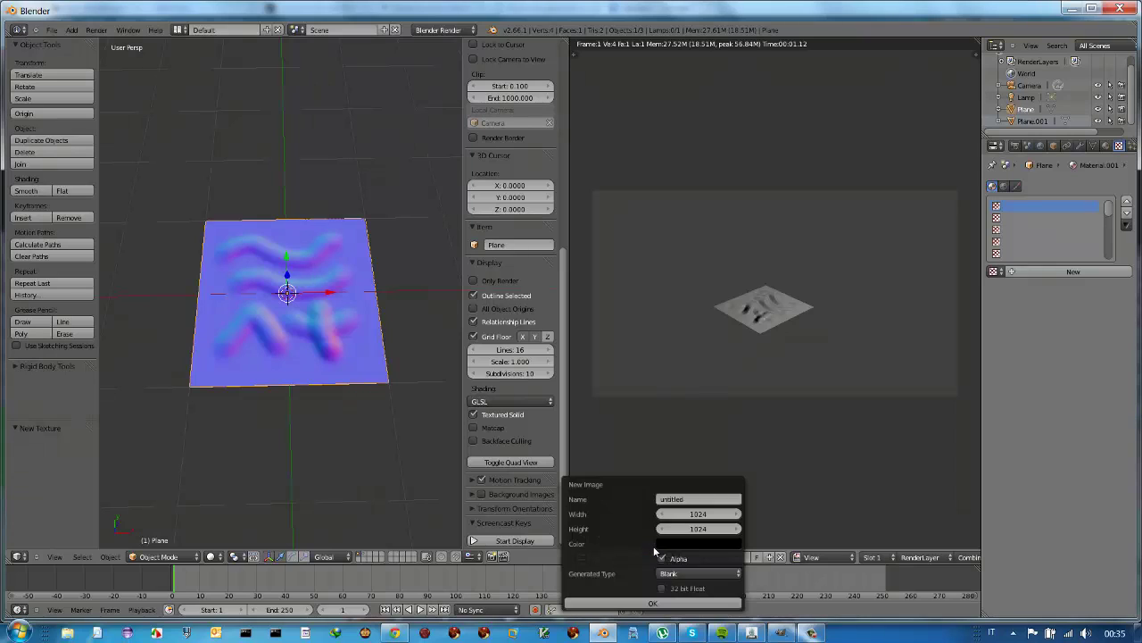
left_click(651, 600)
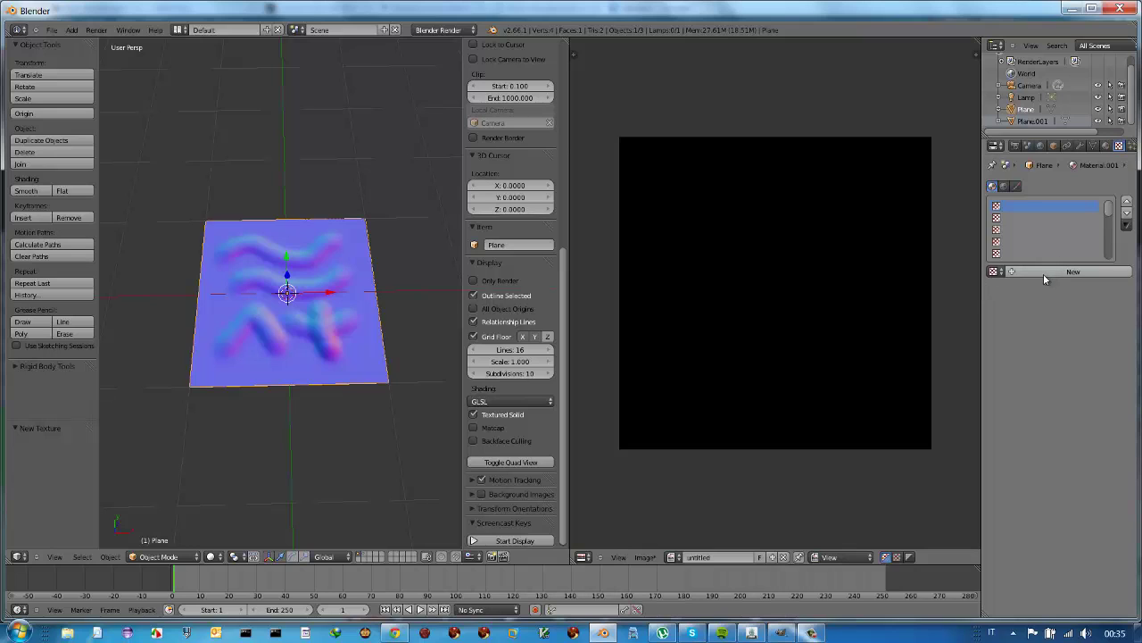
- Place the 3D cursor below the plane and keep Textured Solid enabled
left_click(273, 394)
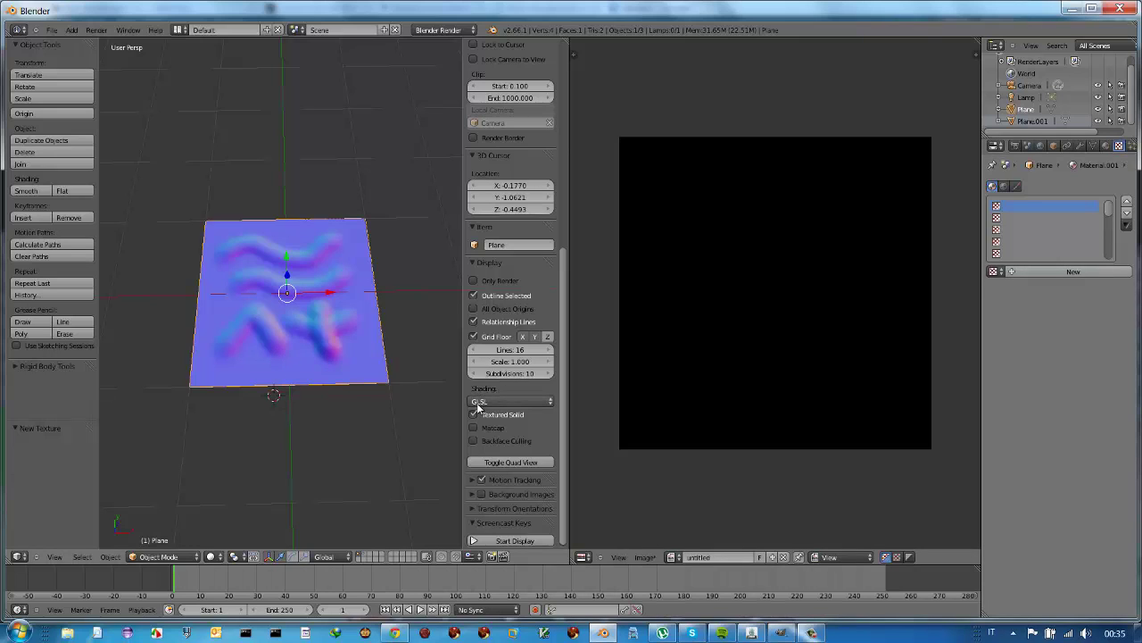
left_click(474, 414)
left_click(474, 414)
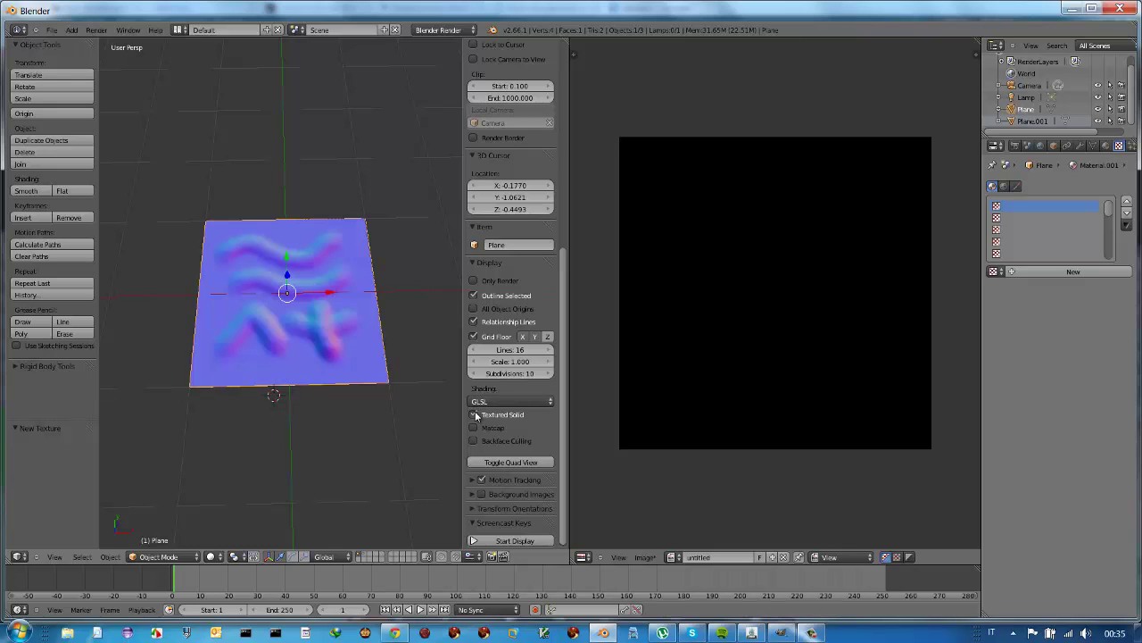
left_click(475, 414)
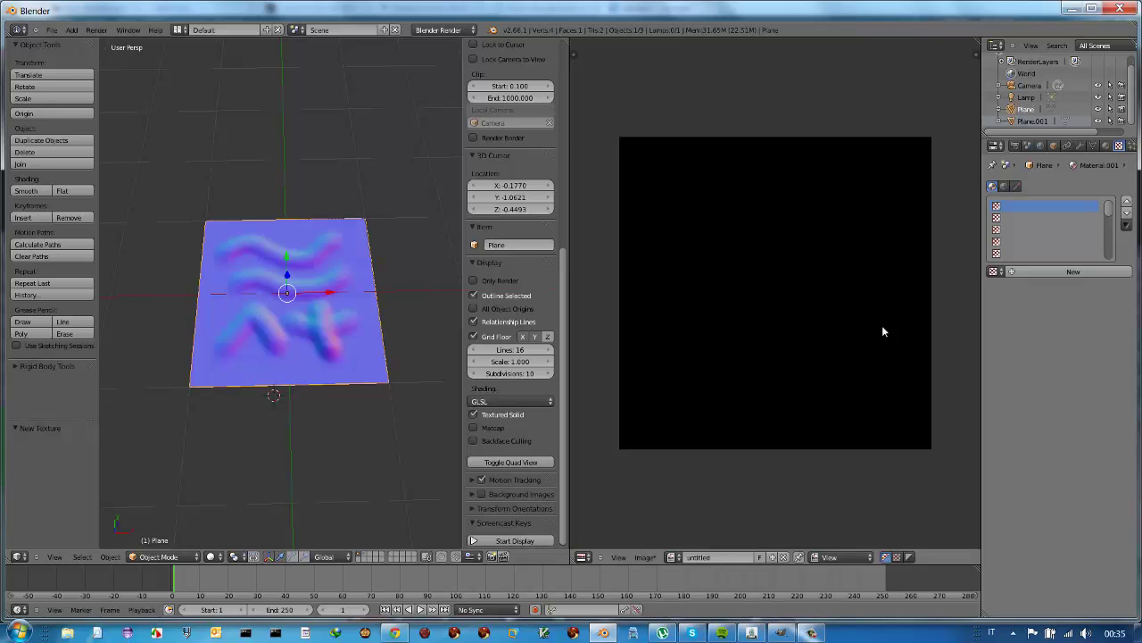
- Add a new Image or Movie texture that uses the 'normal map' image
left_click(1072, 271)
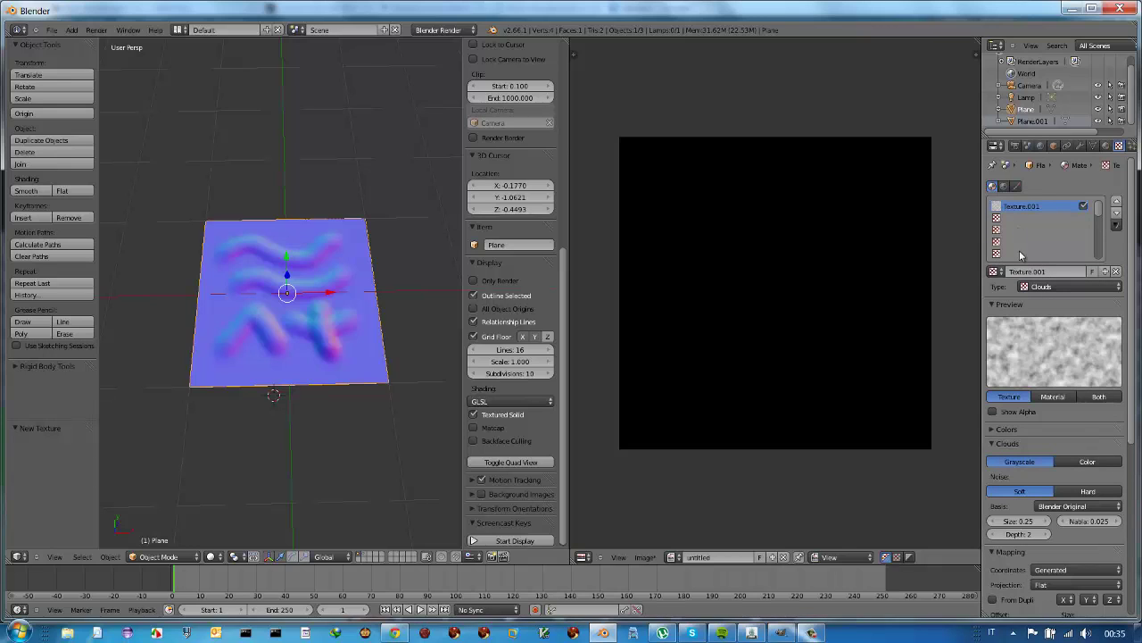
left_click(1051, 287)
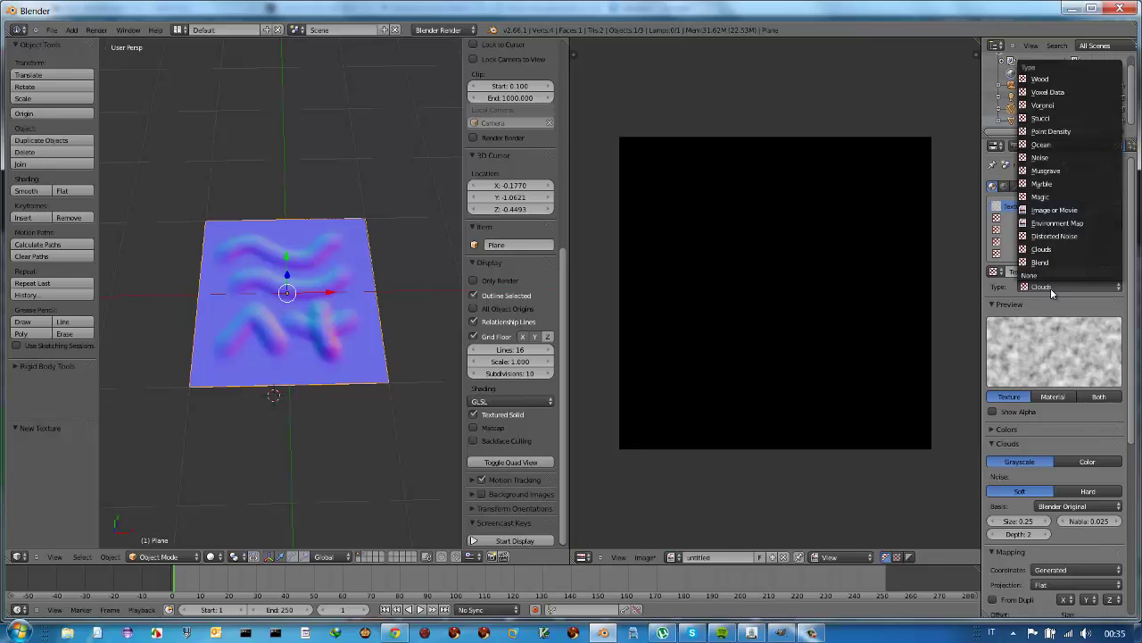
left_click(1053, 211)
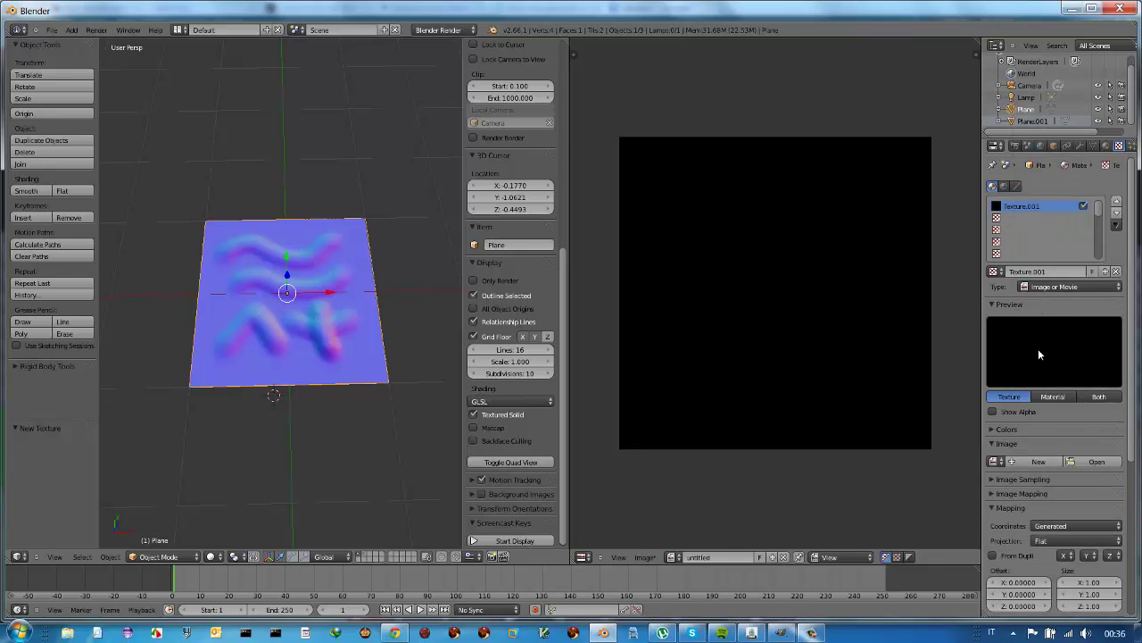
scroll(1038, 355, "down", 1)
scroll(1042, 368, "down", 1)
scroll(1042, 368, "down", 1)
scroll(1042, 367, "down", 2)
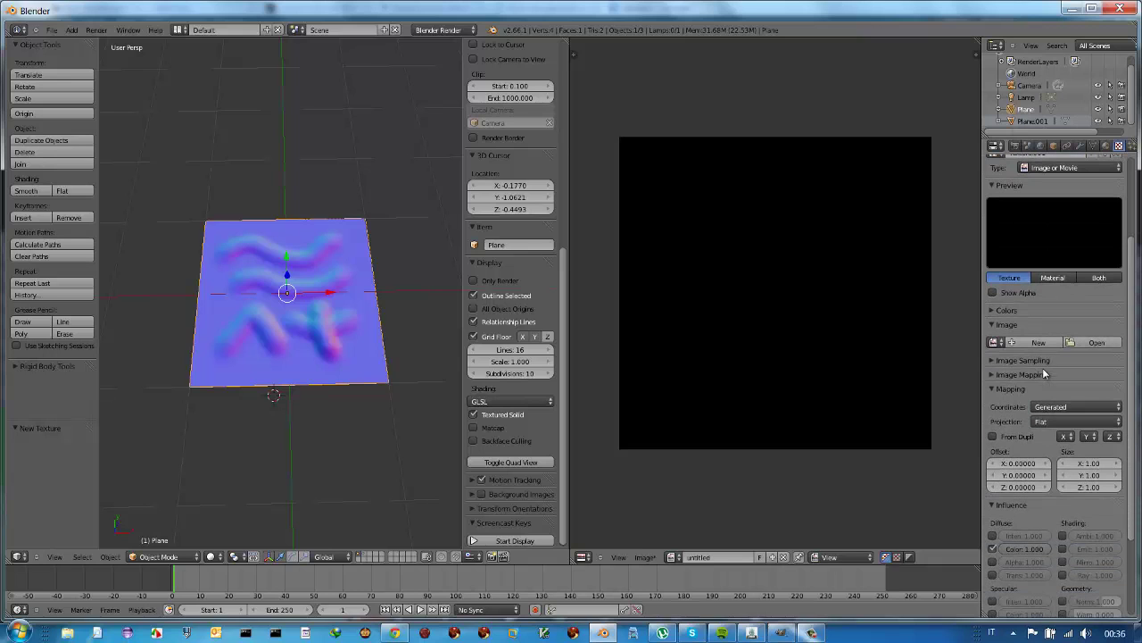
left_click(992, 344)
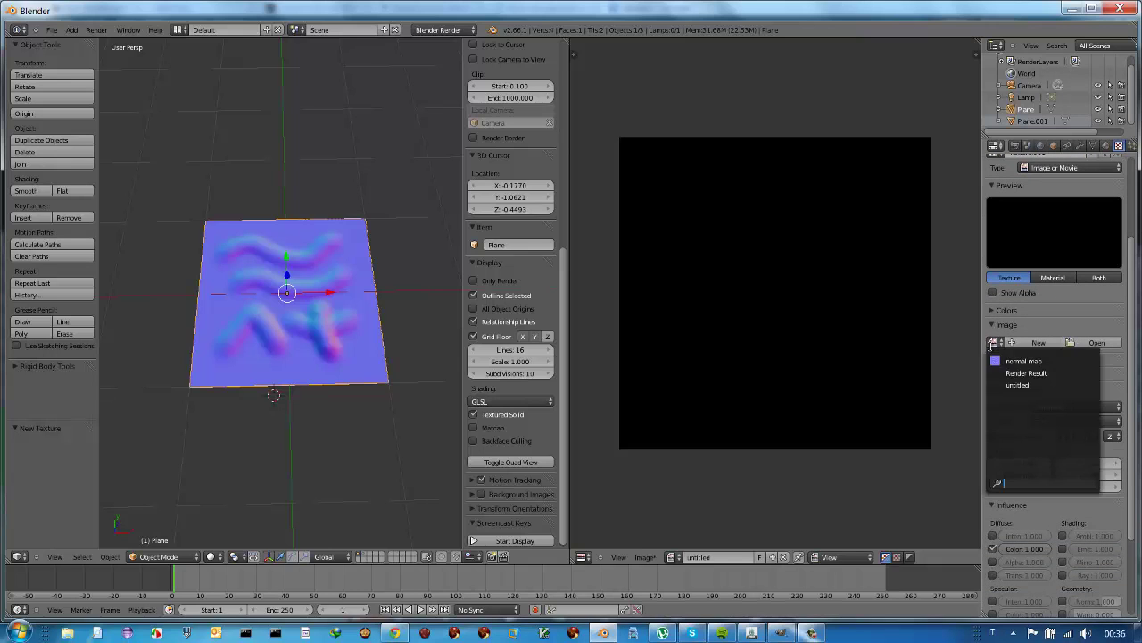
left_click(1011, 360)
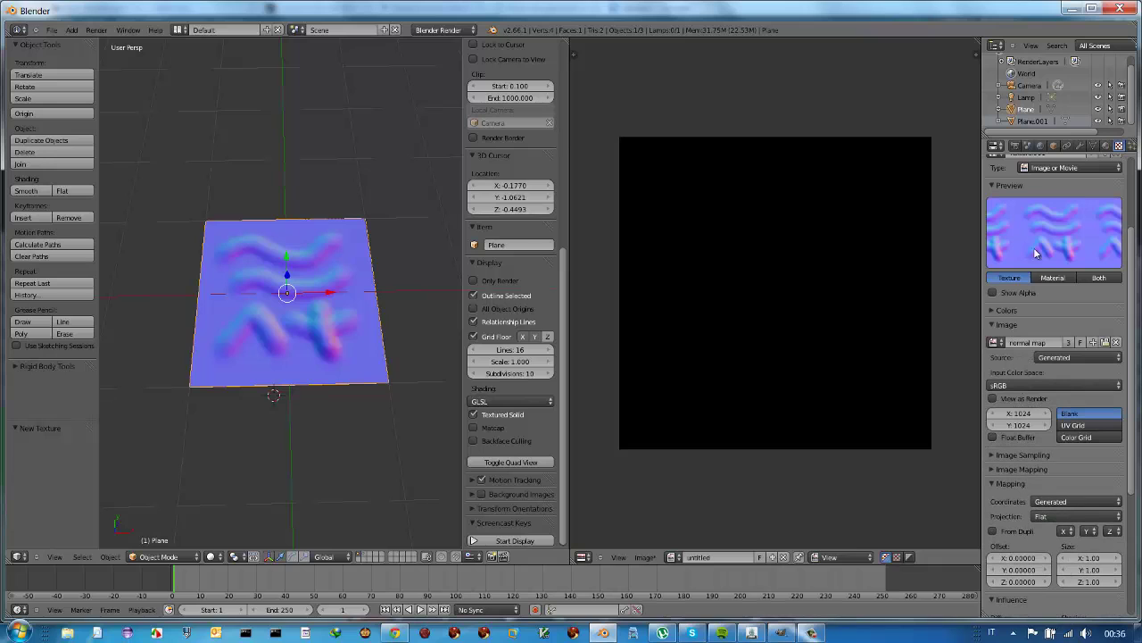
- Set the texture's mapping coordinates to UV with the UVMap layer
scroll(1062, 381, "down", 2)
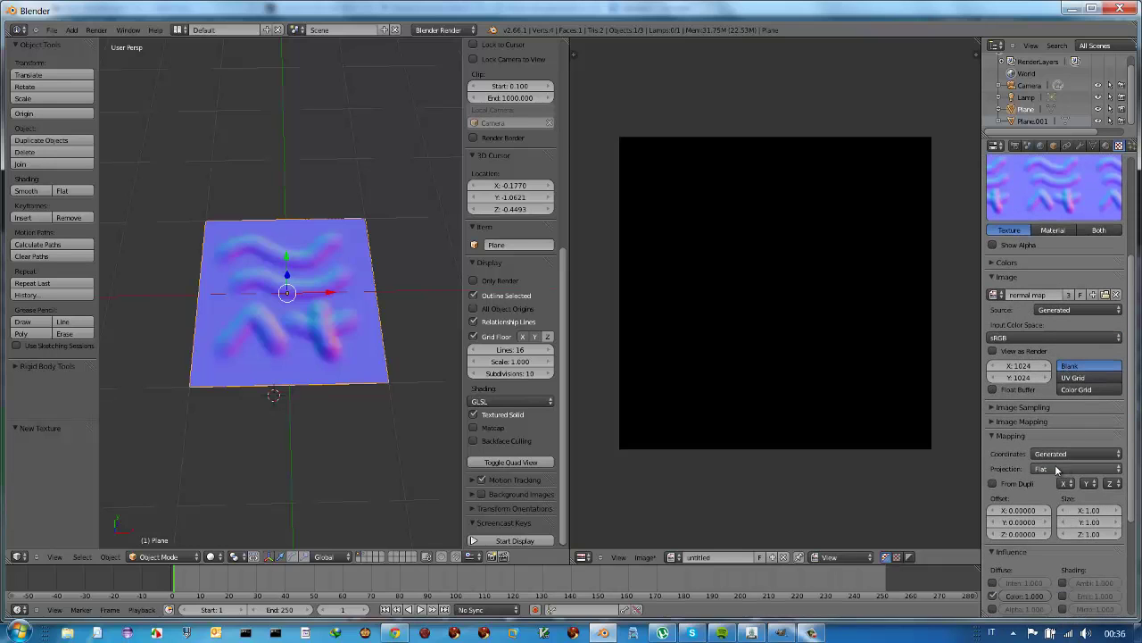
left_click(1048, 456)
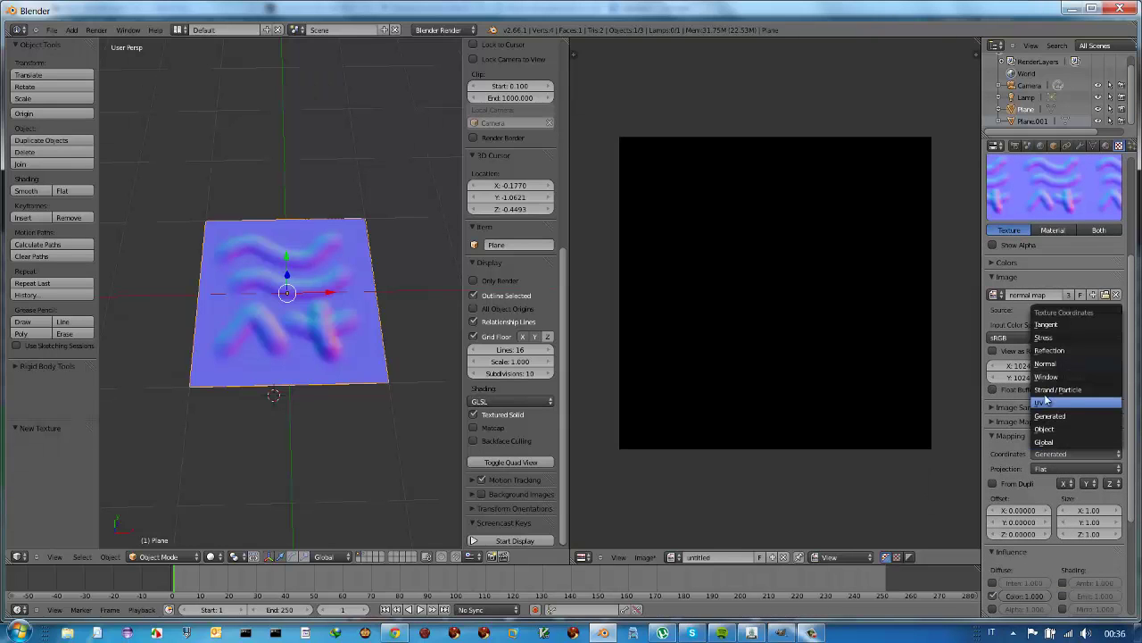
left_click(1042, 402)
left_click(1047, 468)
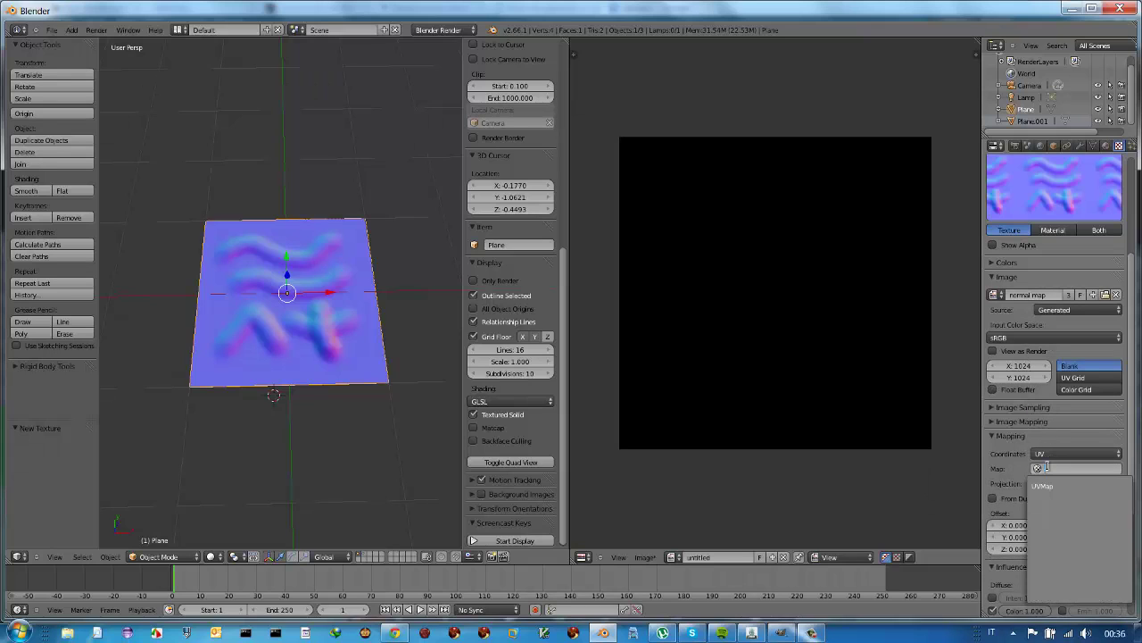
left_click(1042, 484)
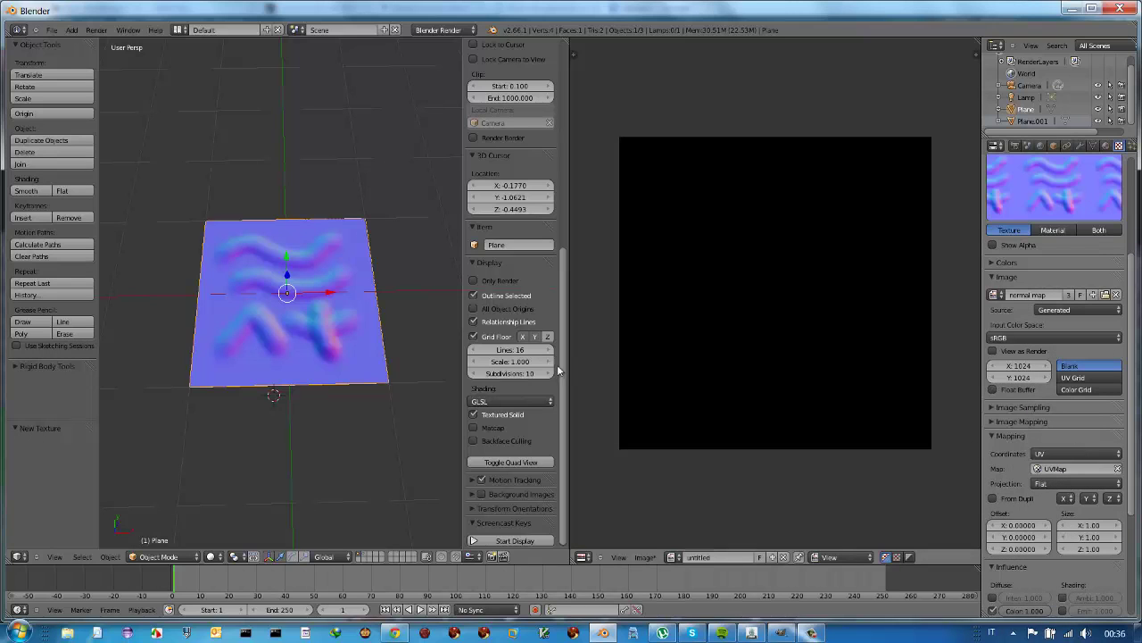
left_click(382, 362)
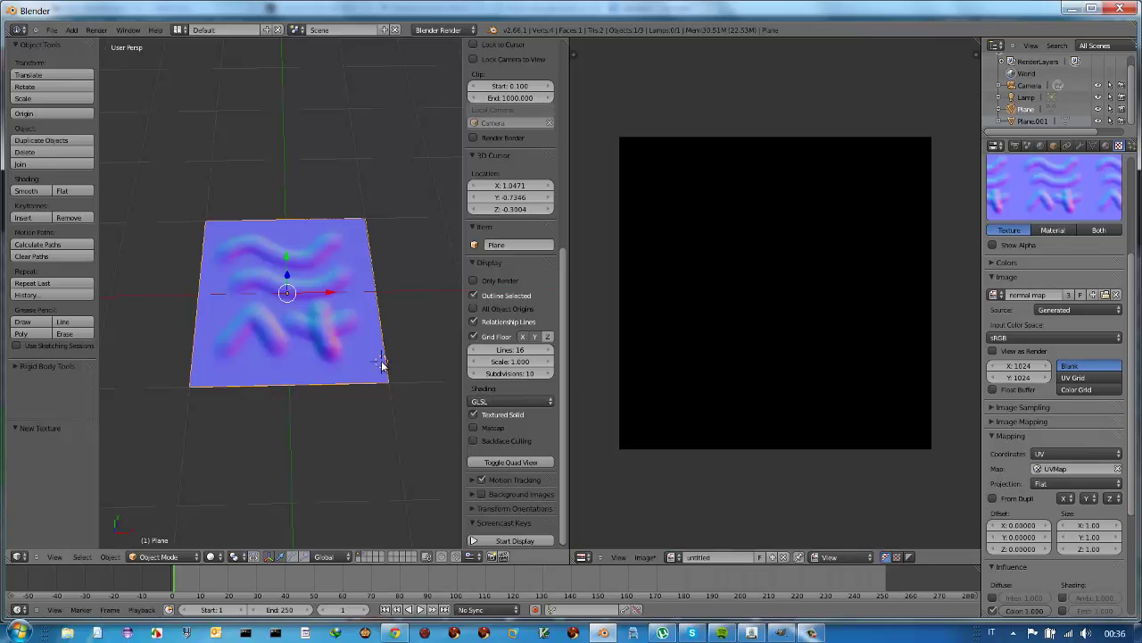
- Switch the new texture's influence from Diffuse Color to Geometry Normal at 5.0, checking with renders
key("F12")
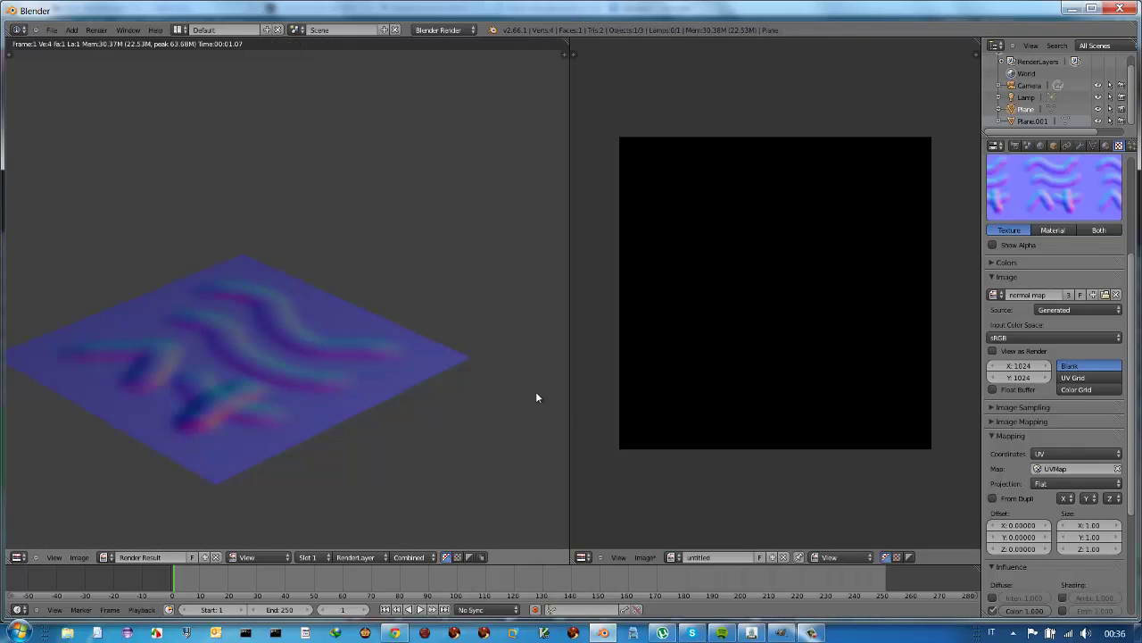
left_click_drag(1132, 406, 1139, 535)
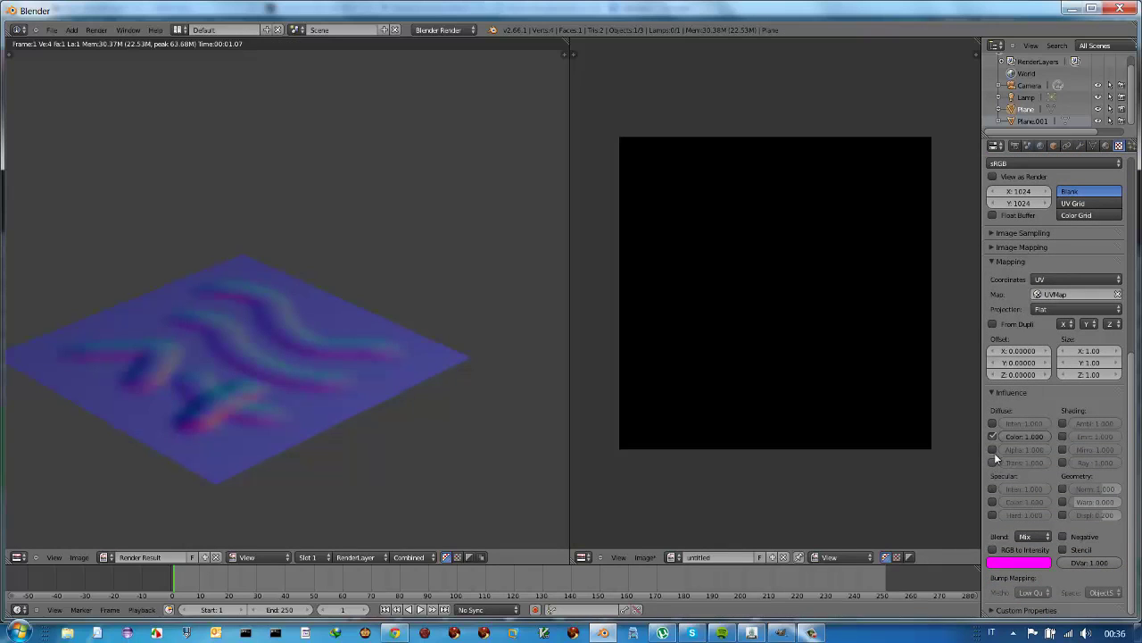
left_click(991, 436)
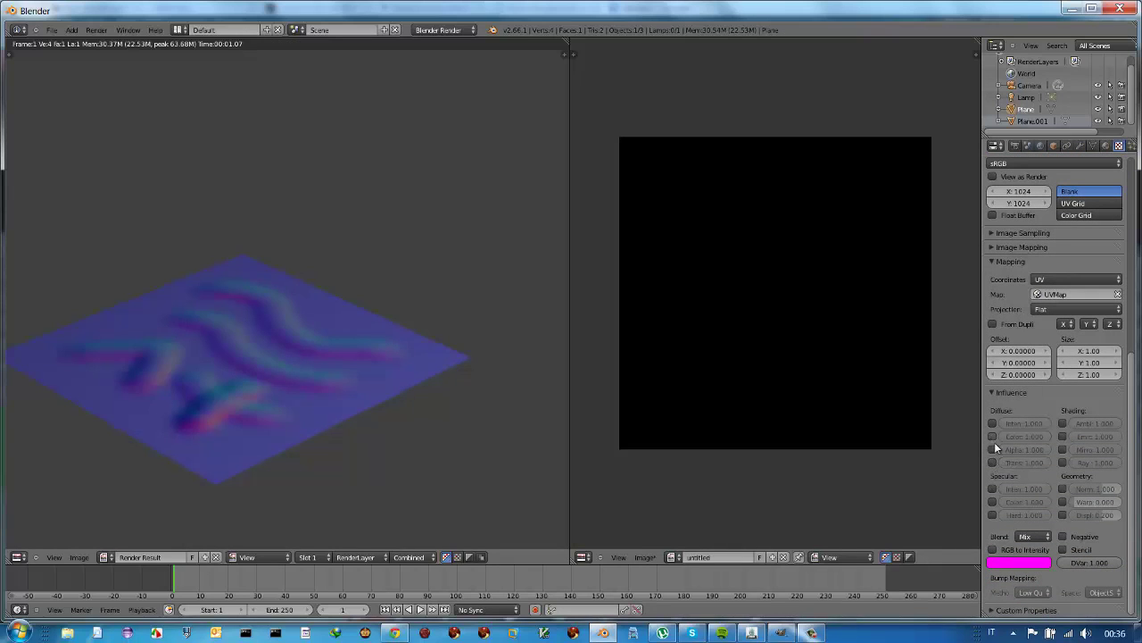
left_click(1062, 488)
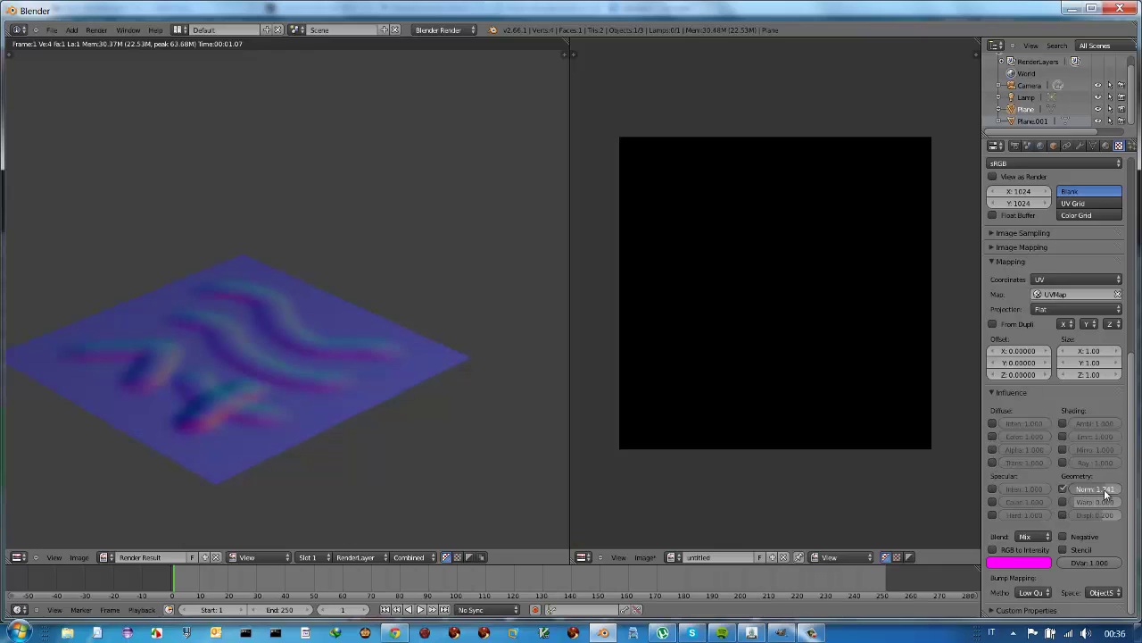
left_click(1117, 489)
type("5")
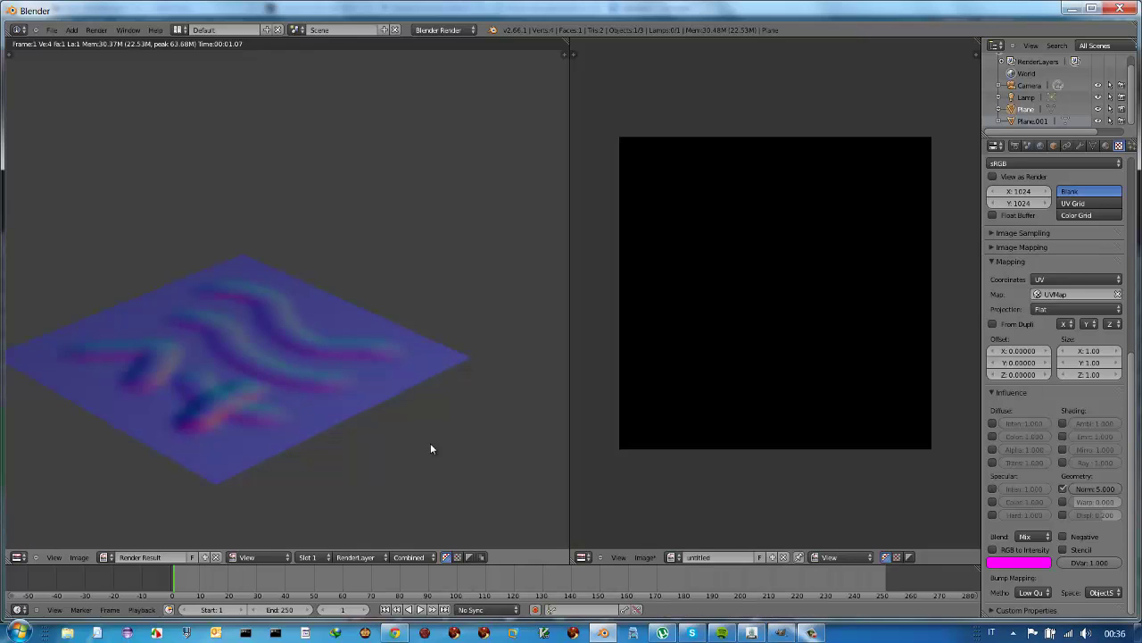
key("F12")
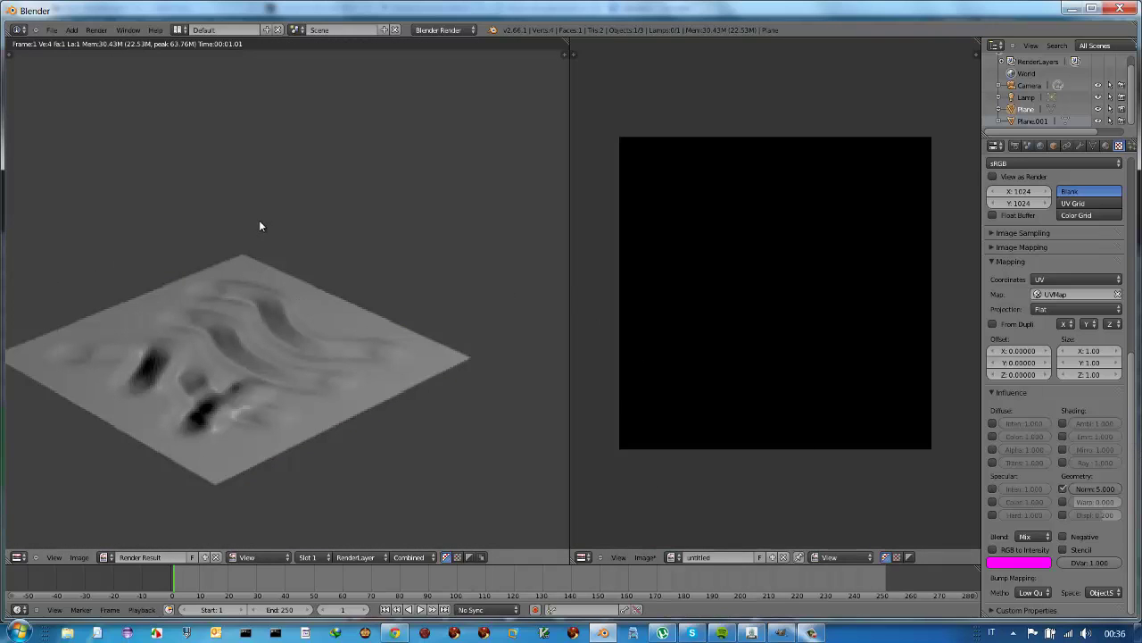
key("Escape")
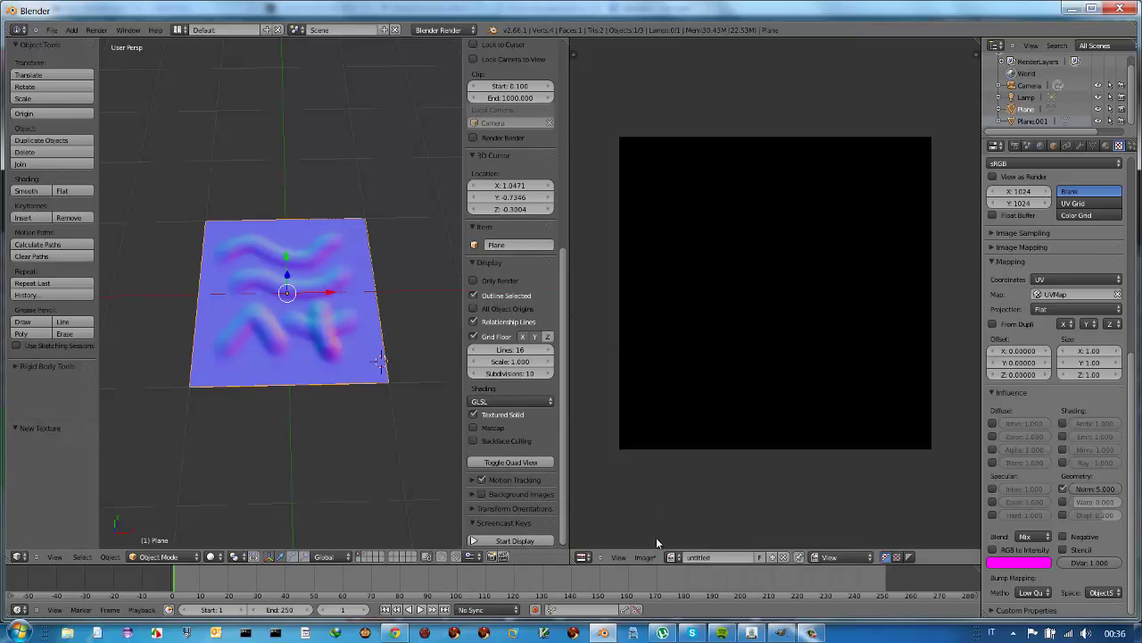
- Orbit to a lower angle and toggle viewport shading from Solid back to Texture
mouse_move(231, 297)
middle_mouse_down()
mouse_move(239, 213)
mouse_move(234, 279)
middle_mouse_up()
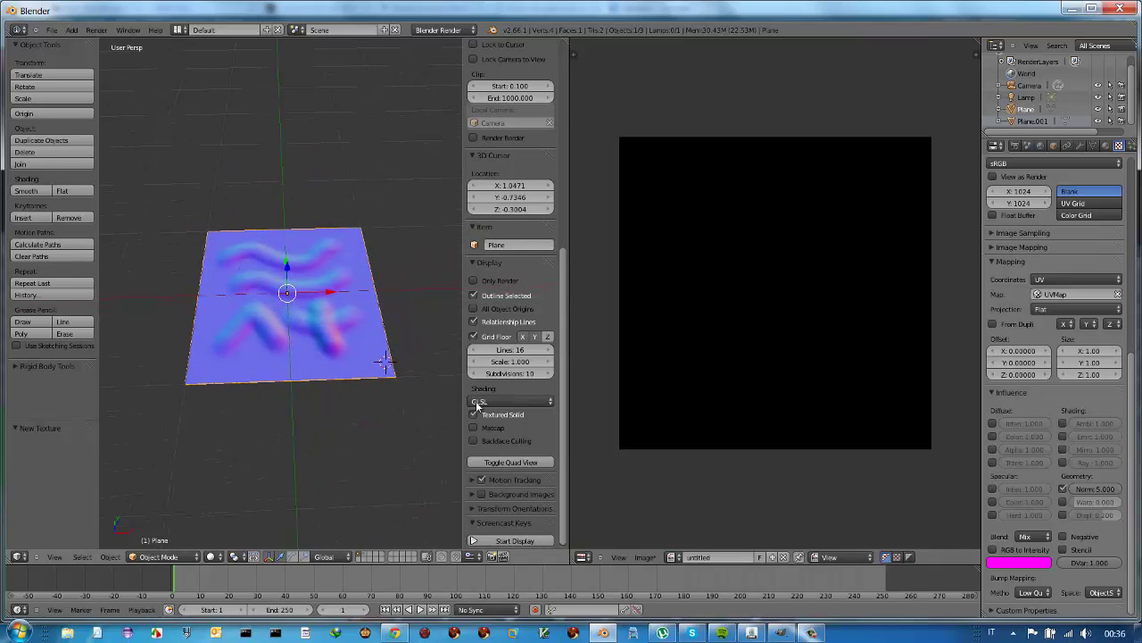
left_click(217, 560)
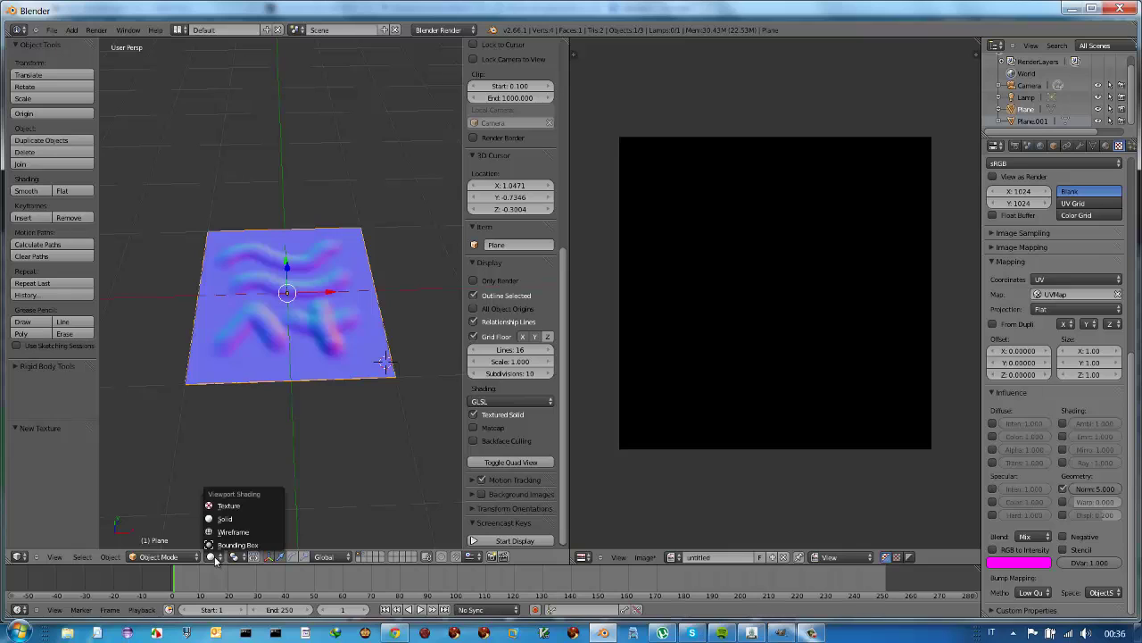
left_click(221, 517)
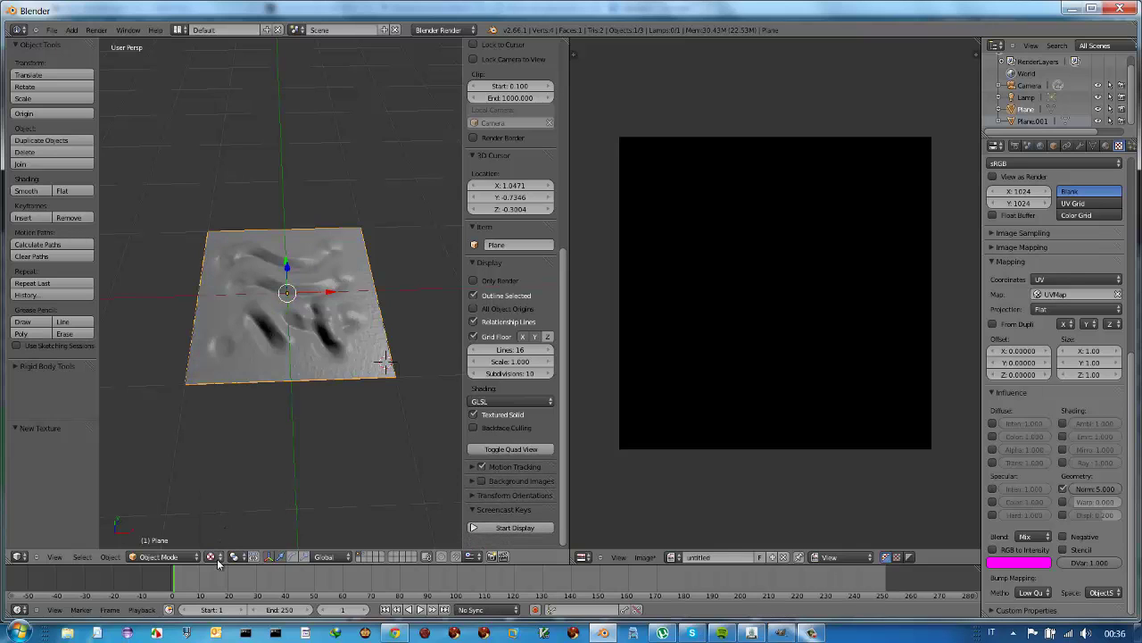
left_click(215, 559)
left_click(226, 505)
- Turn off Textured Solid so GLSL shows the grey normal-mapped relief
left_click(473, 415)
left_click(218, 557)
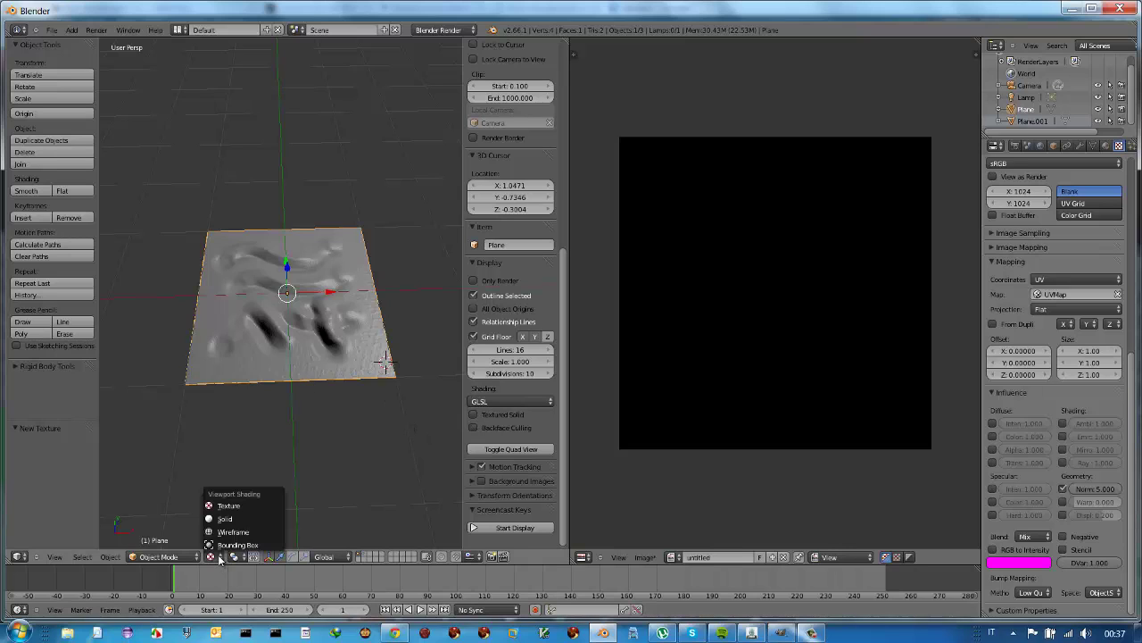
left_click(221, 506)
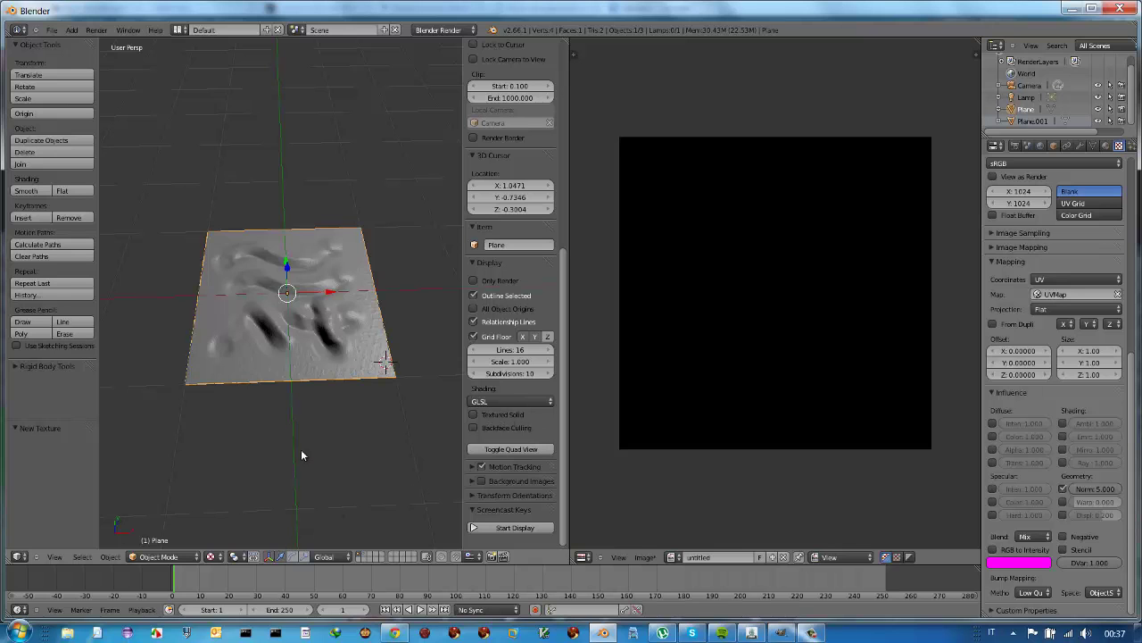
scroll(301, 446, "up", 2)
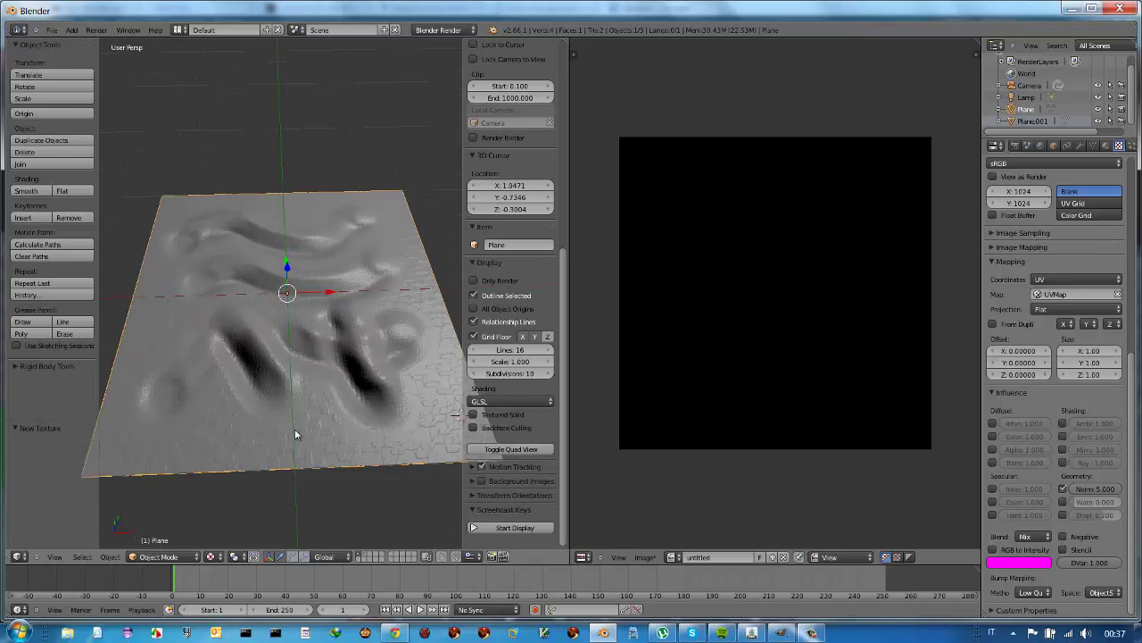
mouse_move(294, 434)
middle_mouse_down()
mouse_move(311, 386)
mouse_move(365, 460)
mouse_move(325, 475)
mouse_move(313, 384)
mouse_move(378, 400)
mouse_move(386, 432)
middle_mouse_up()
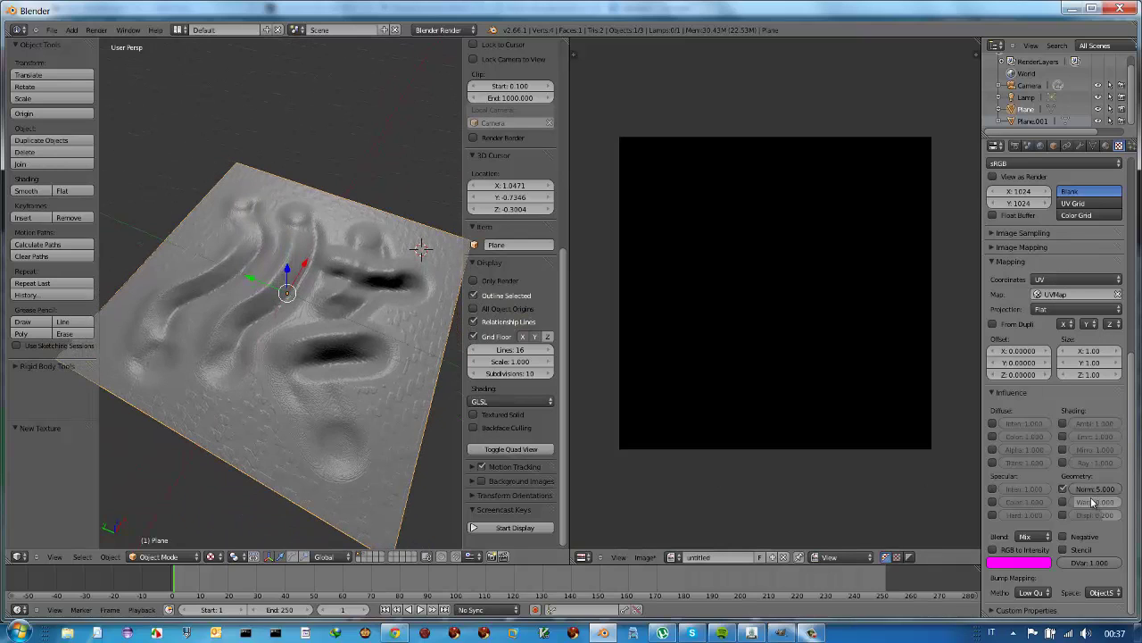
mouse_move(1115, 491)
left_mouse_down()
mouse_move(1088, 493)
mouse_move(1132, 485)
left_mouse_up()
left_click_drag(1131, 484, 1085, 496)
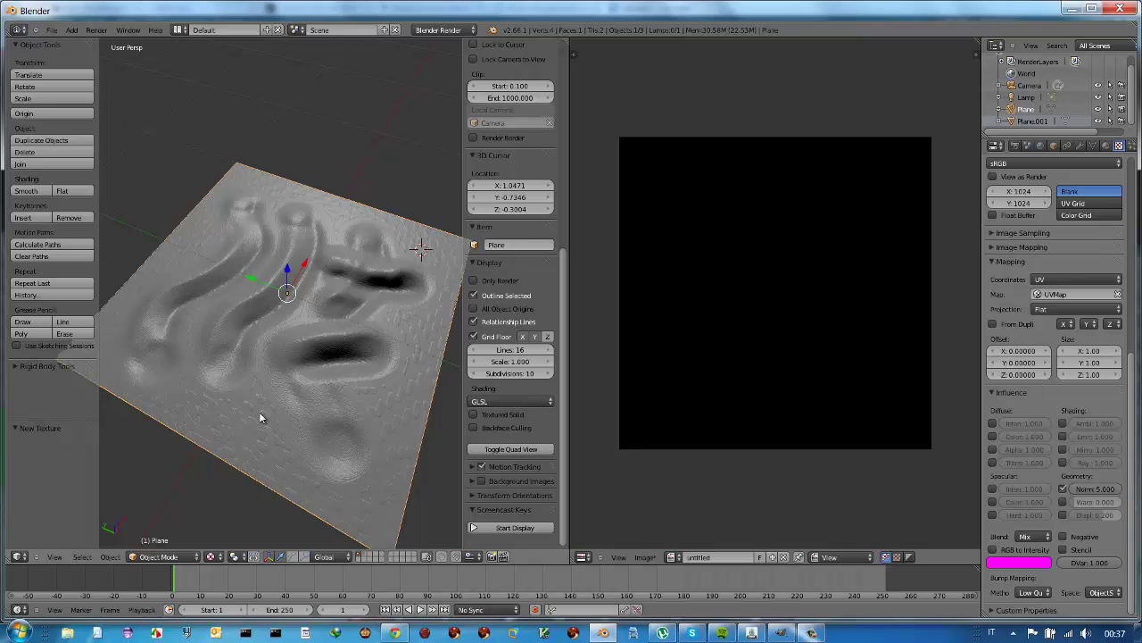
scroll(259, 417, "up", 2)
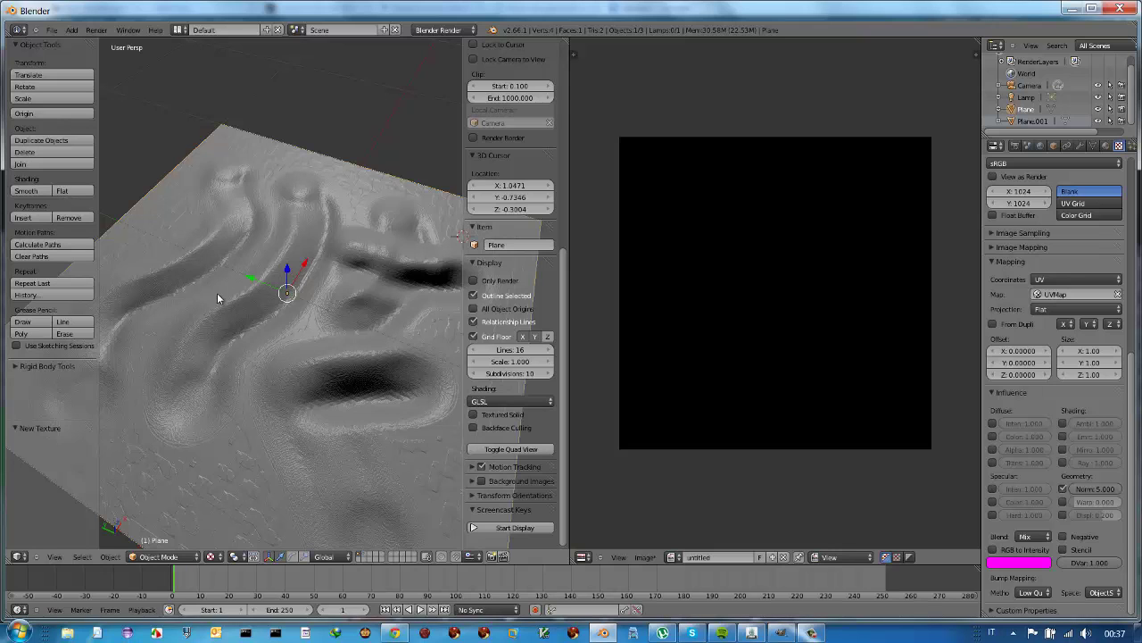
scroll(223, 294, "down", 3)
scroll(229, 295, "down", 2)
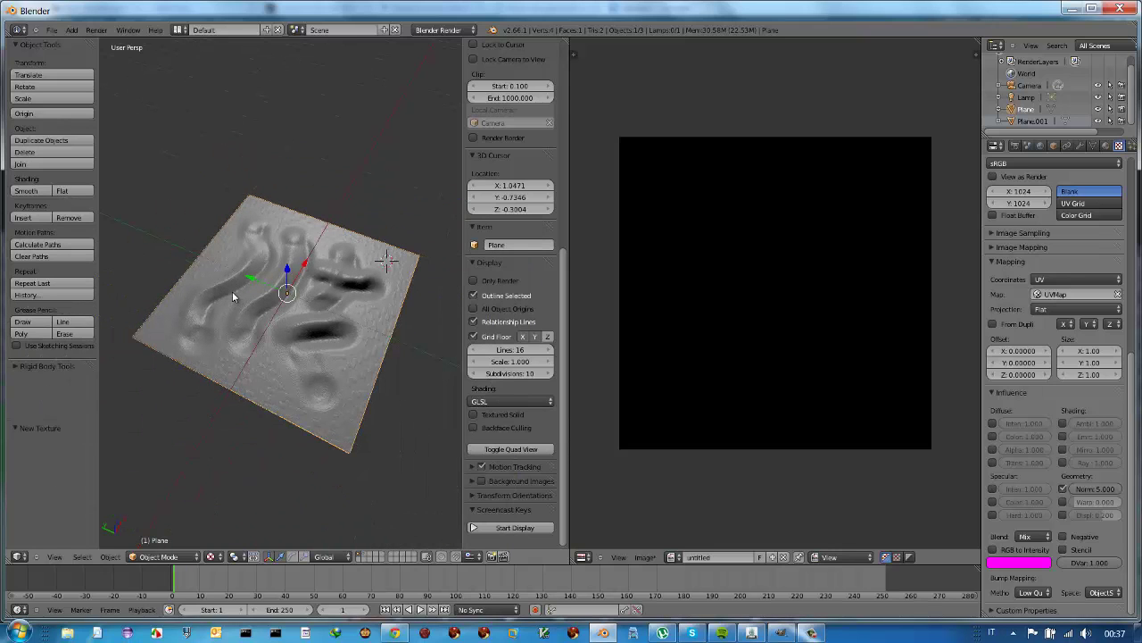
scroll(232, 297, "up", 1)
scroll(235, 283, "up", 2)
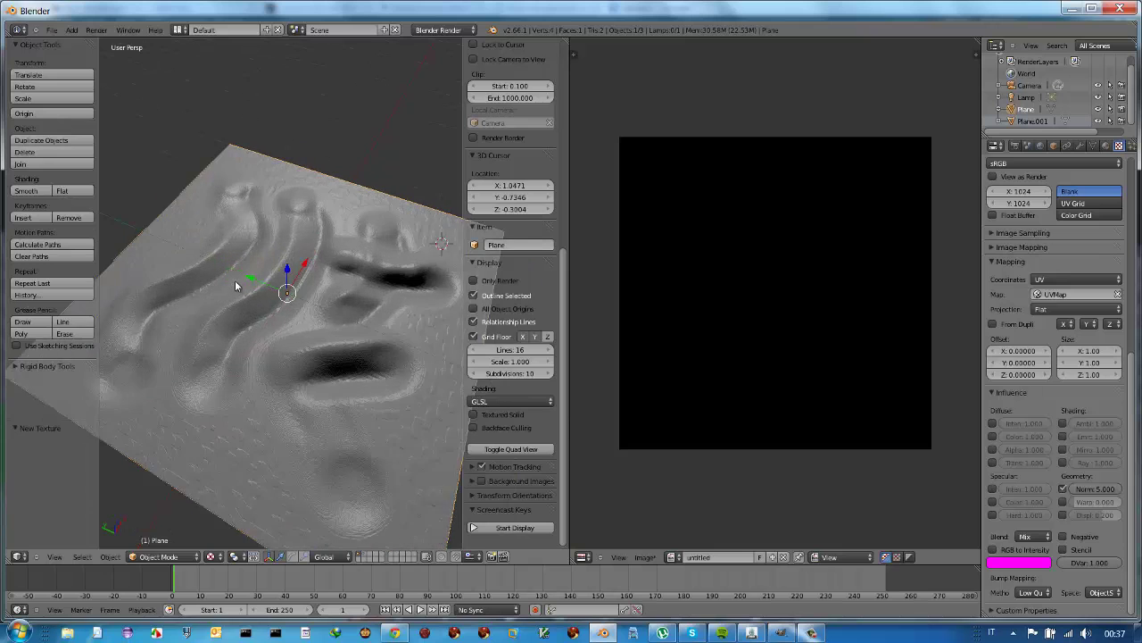
scroll(235, 281, "up", 1)
scroll(235, 272, "down", 3)
scroll(234, 272, "down", 1)
scroll(235, 269, "up", 2)
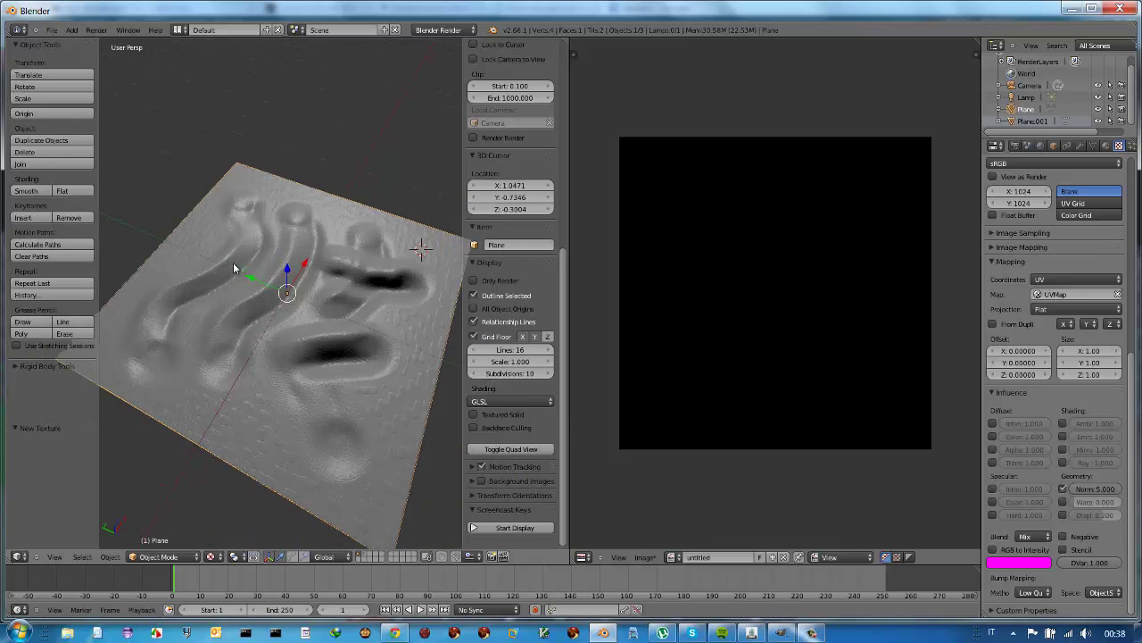
scroll(233, 262, "up", 2)
scroll(233, 262, "down", 2)
scroll(233, 262, "down", 1)
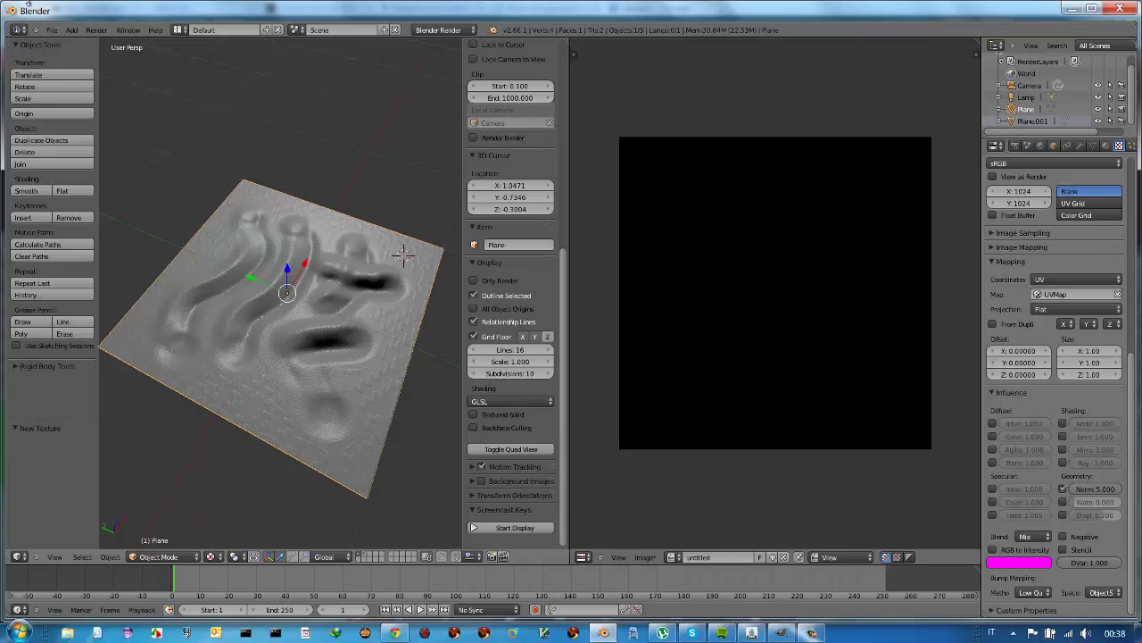
- Export the selected textured plane to a COLLADA (.dae) file under a new file name
left_click(51, 31)
mouse_move(67, 223)
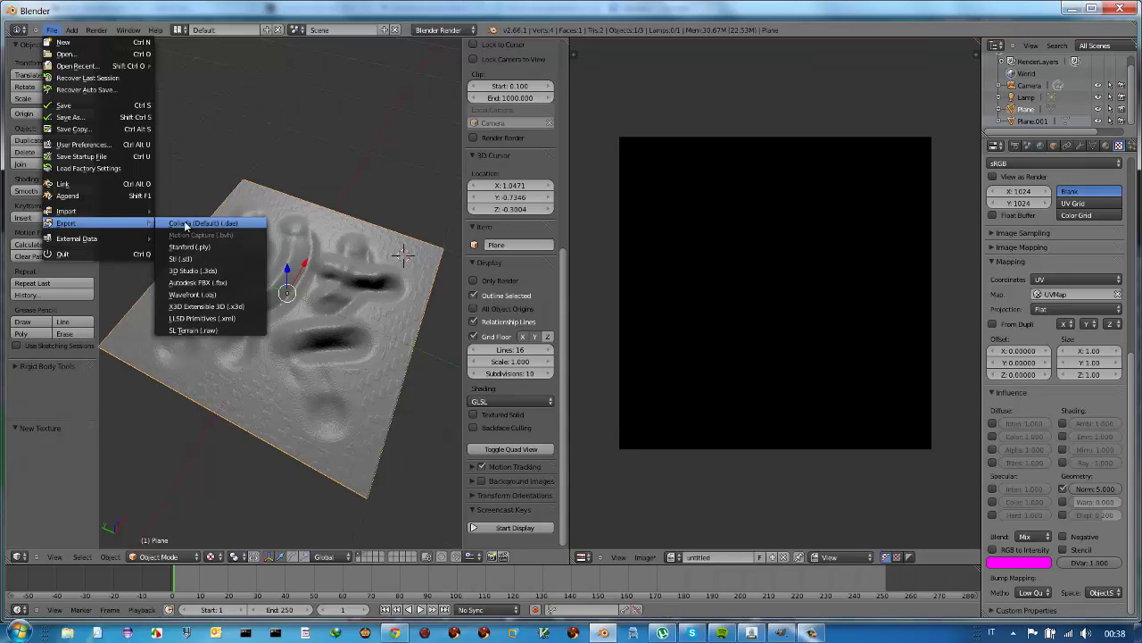
left_click(192, 223)
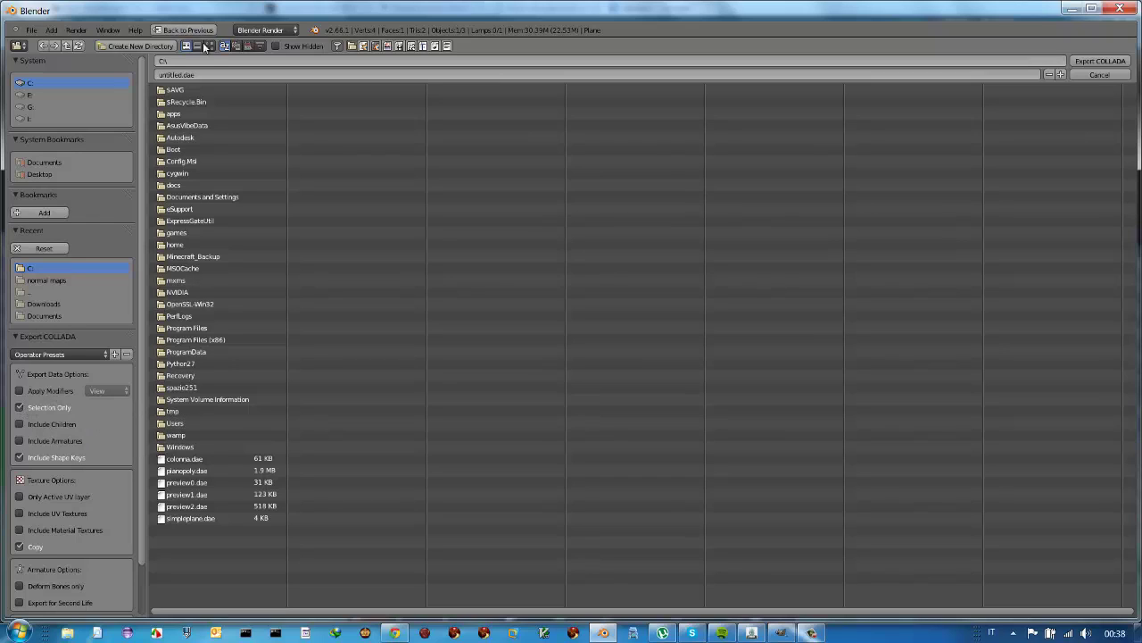
left_click(195, 74)
key("BackSpace")
key("Return")
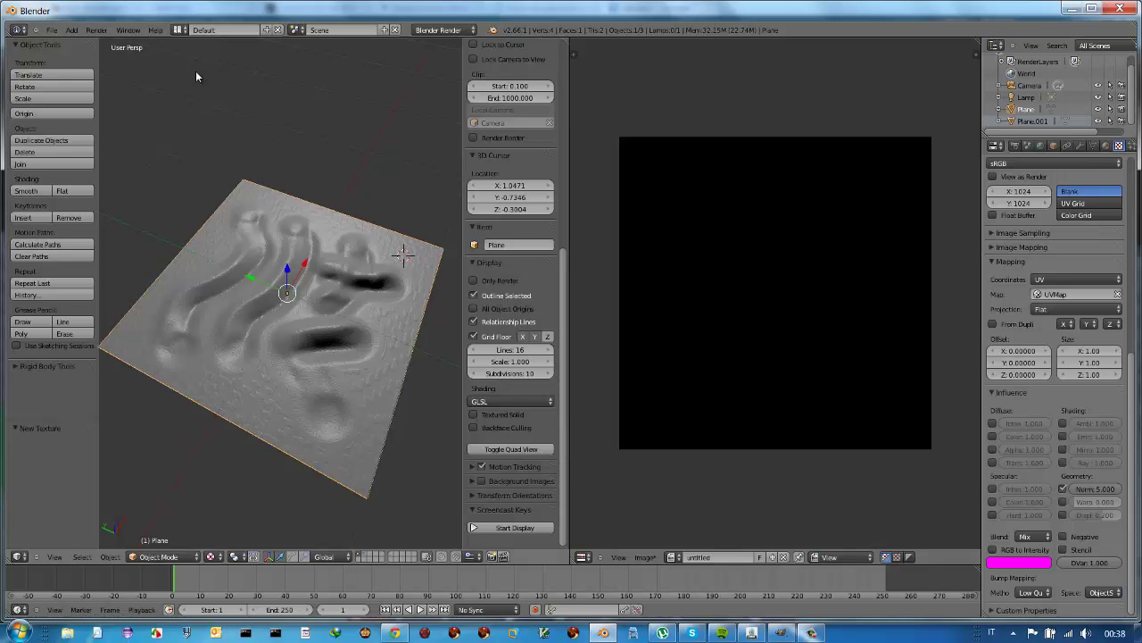
- Show the 'normal map' image in the Image Editor and save it as 'placca normal map.png'
left_click(676, 557)
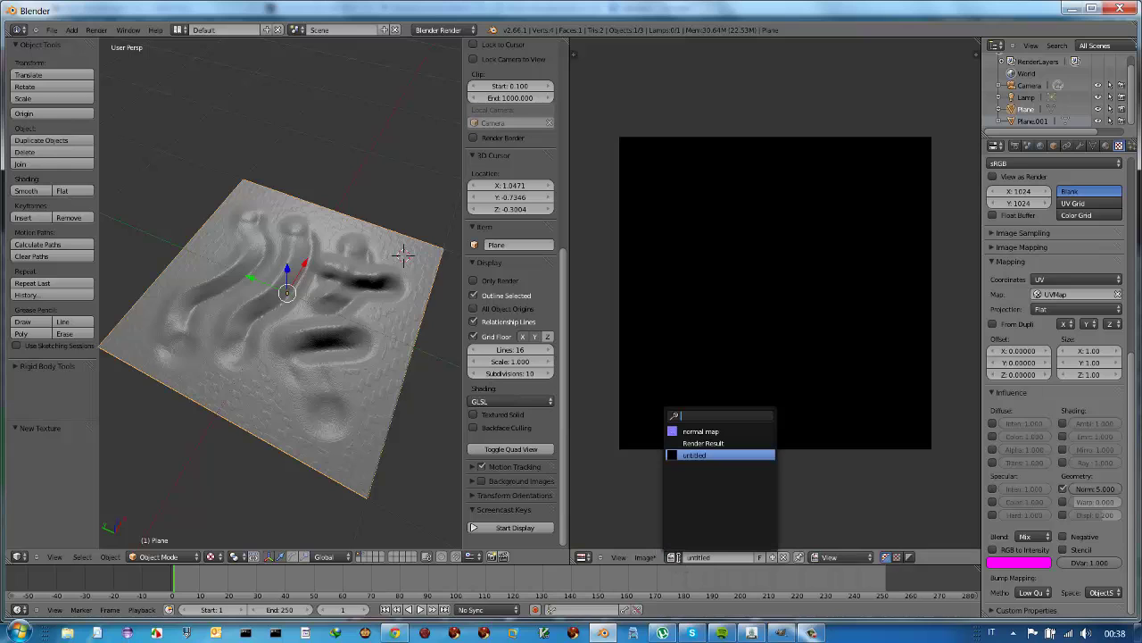
left_click(692, 432)
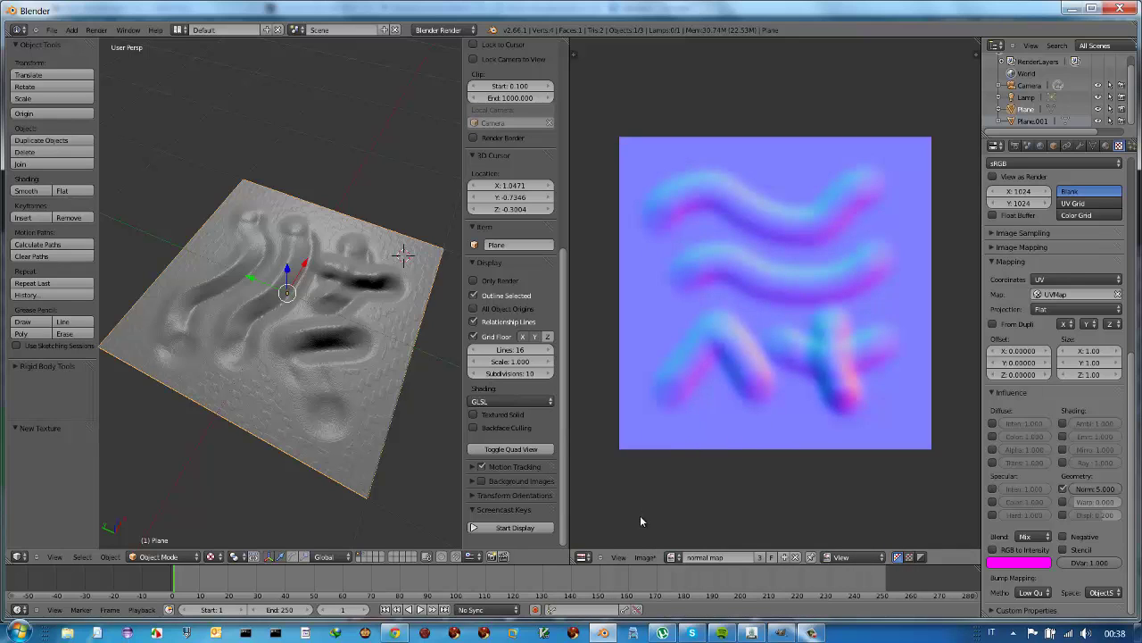
left_click(644, 557)
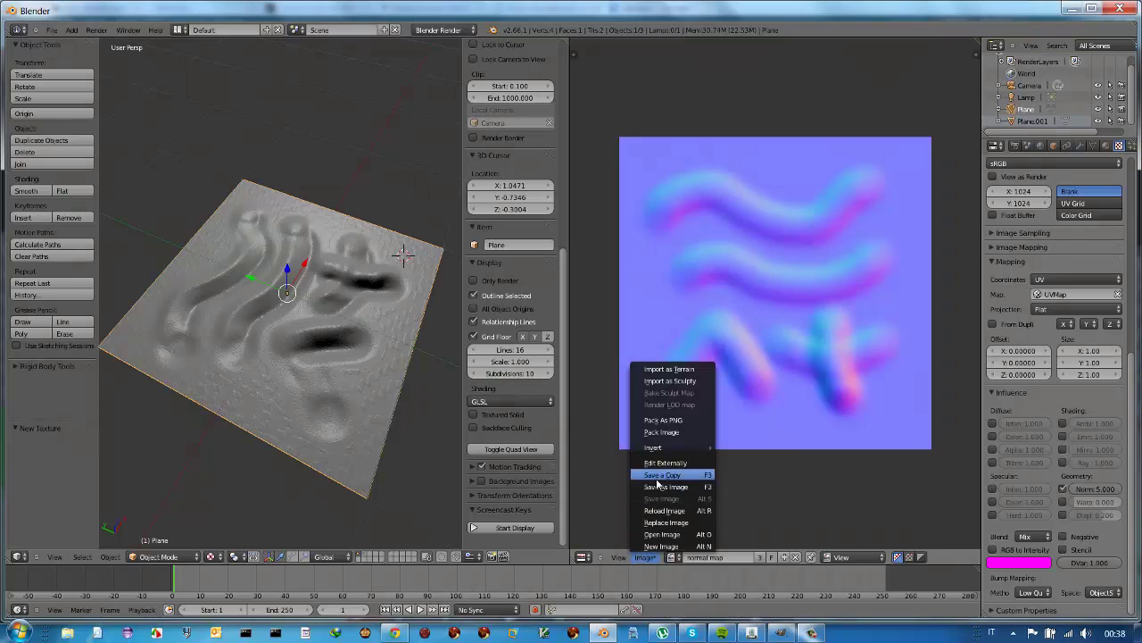
left_click(660, 487)
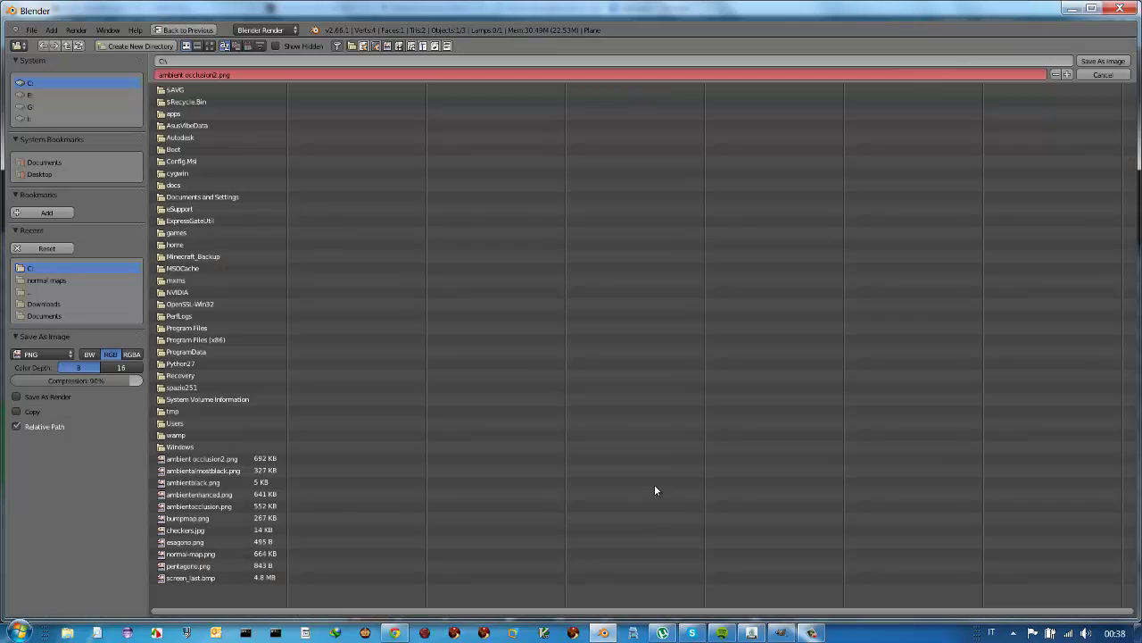
left_click(231, 75)
type("pia")
key("Return")
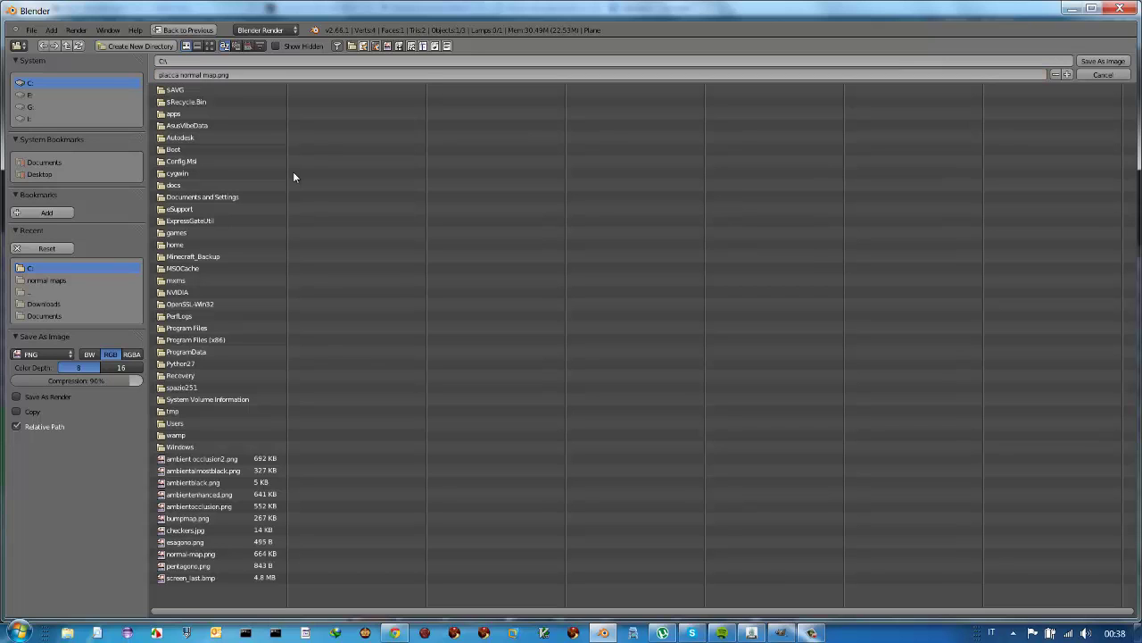
key("Return")
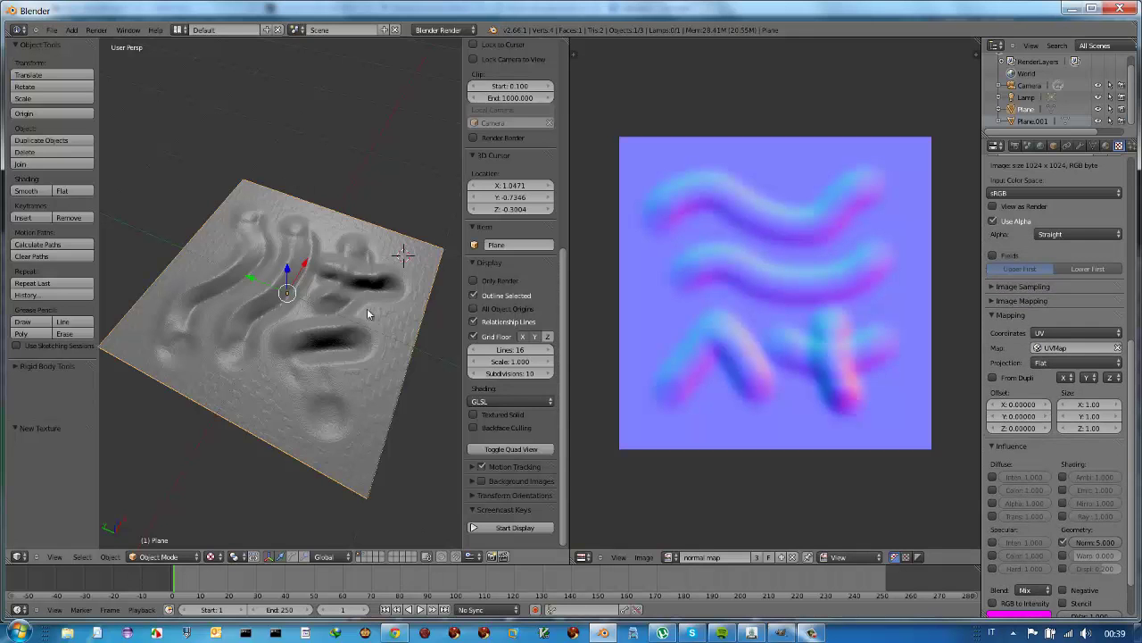
- In Second Life, start a model upload with placca.dae chosen as the file
left_click(753, 630)
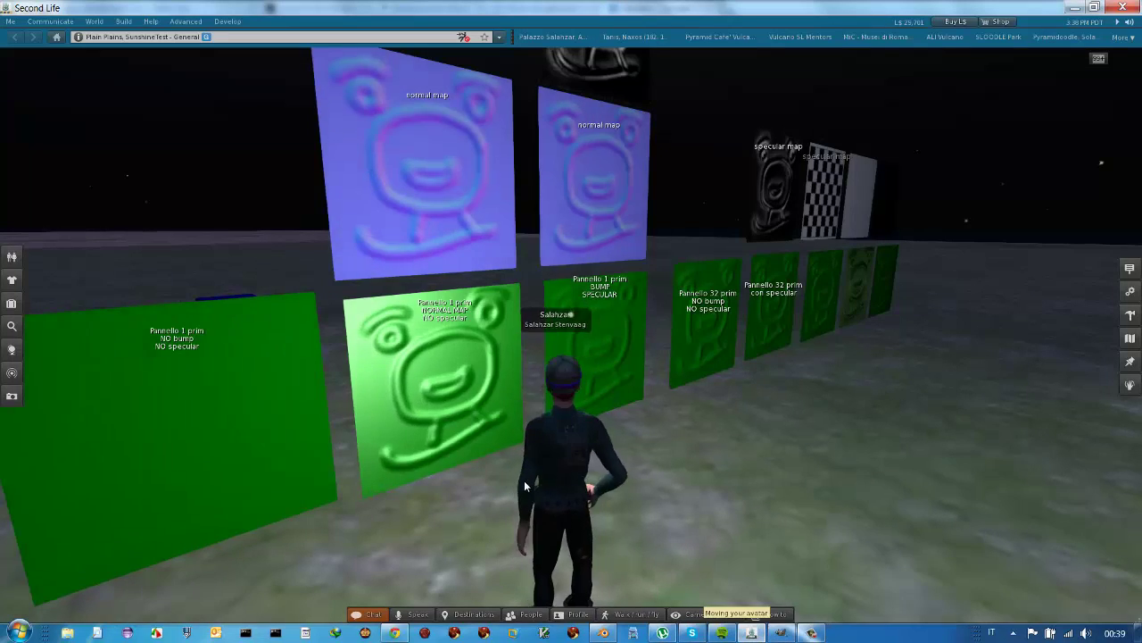
key("Right")
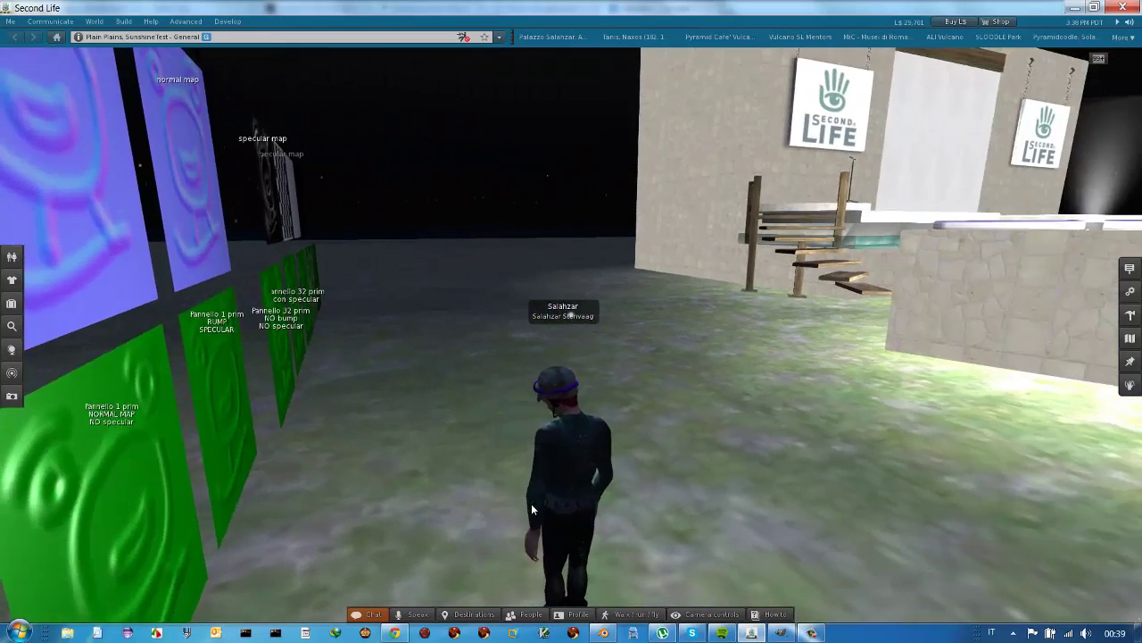
key("Left")
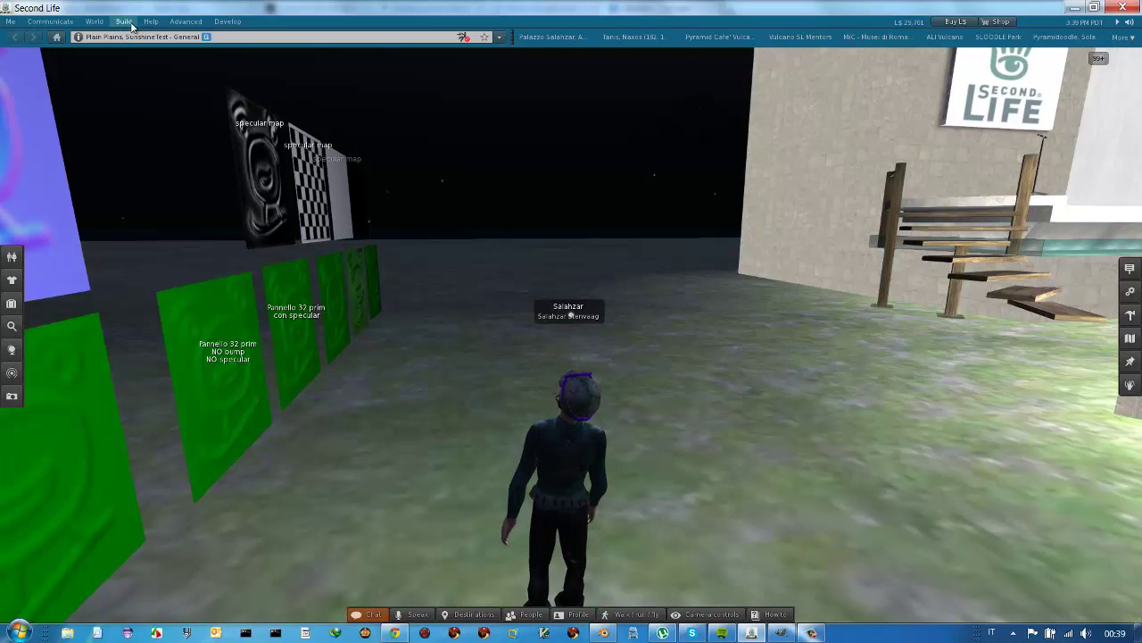
left_click(128, 23)
mouse_move(134, 173)
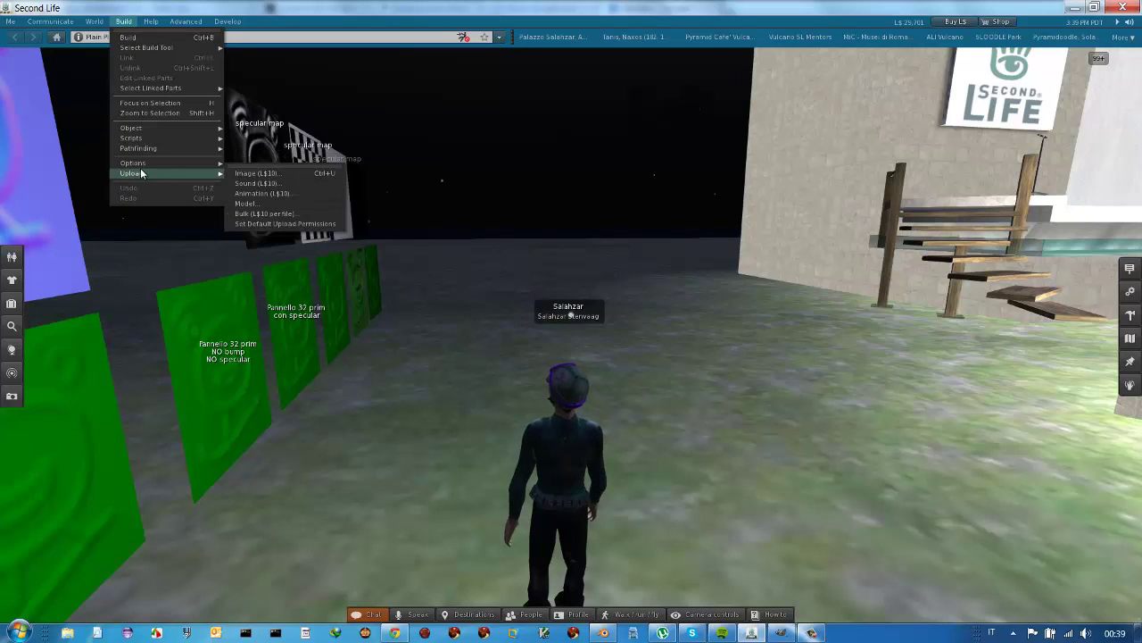
left_click(245, 204)
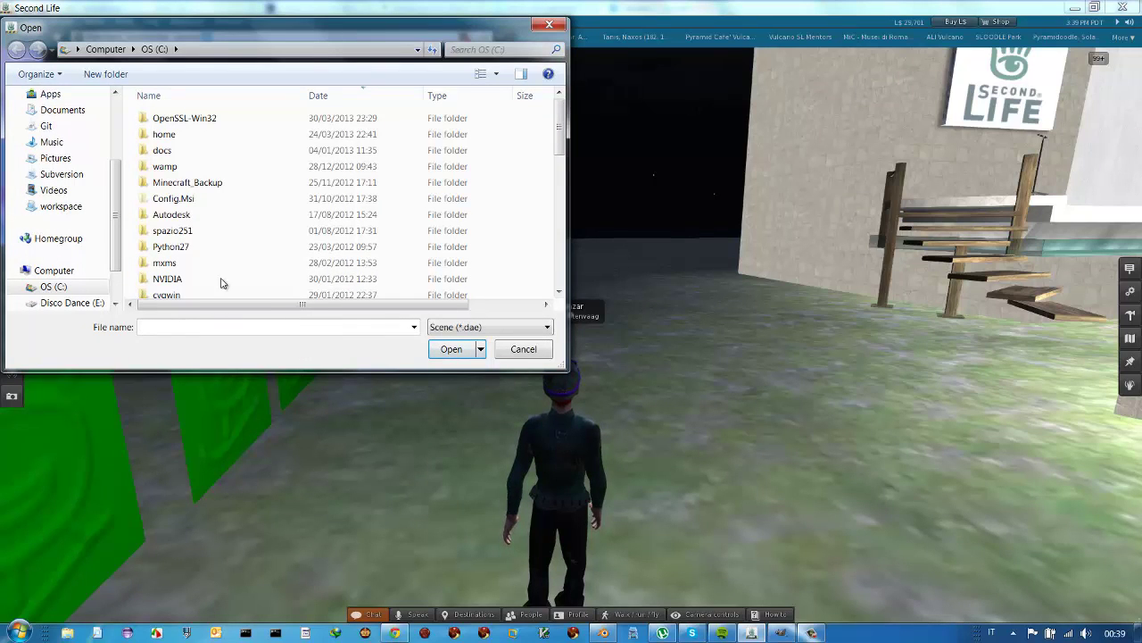
type("placca")
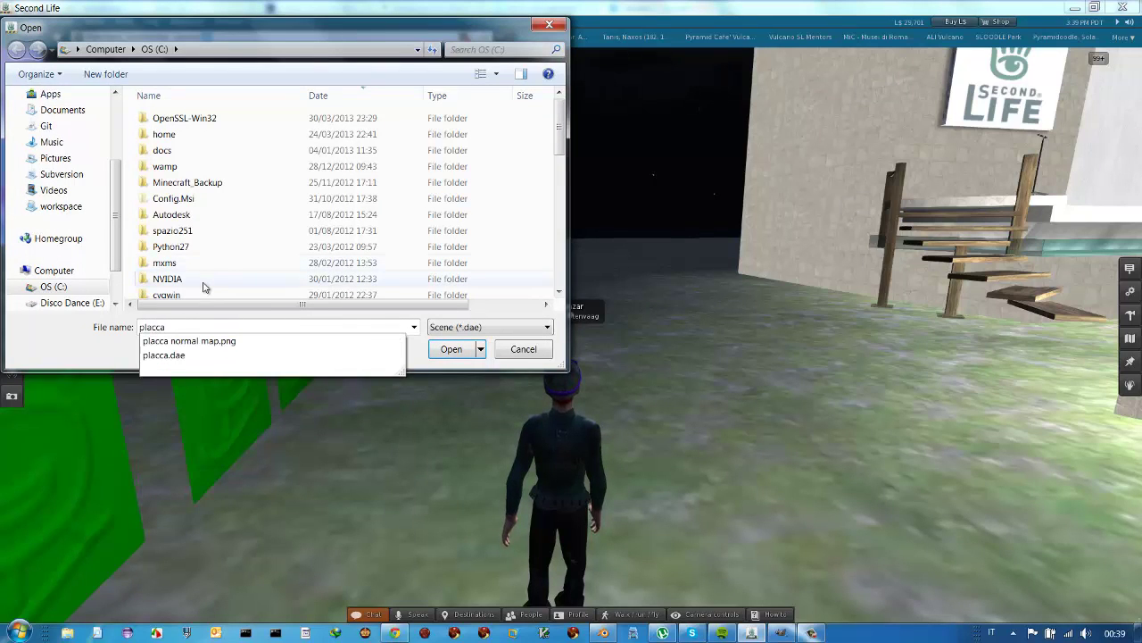
left_click(185, 356)
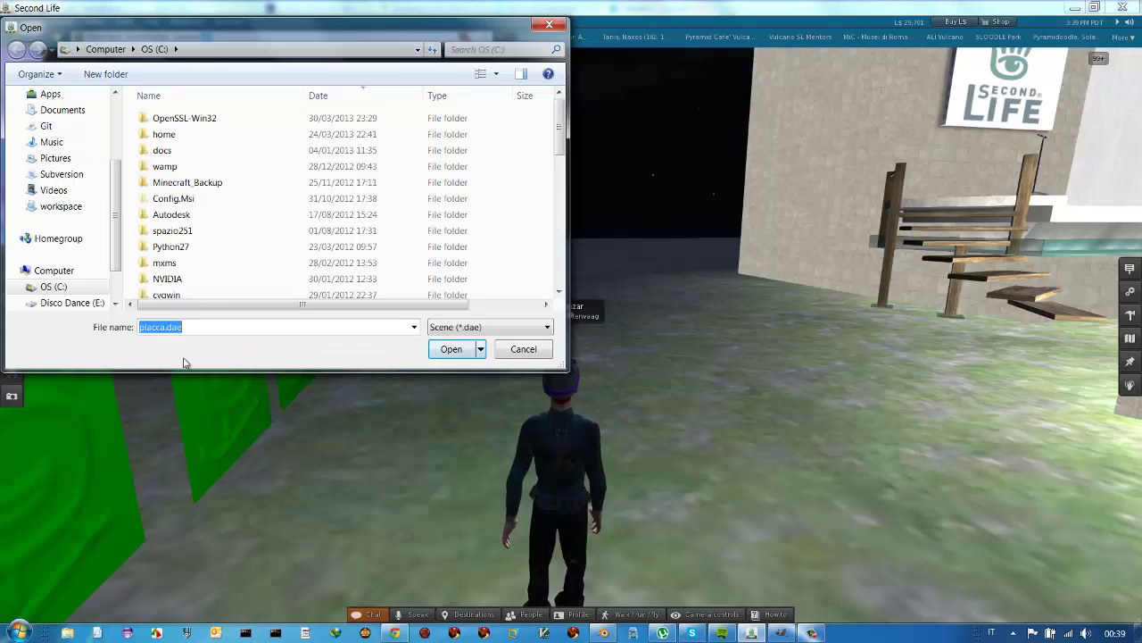
- Load placca.dae into the model uploader and check the plane's edges in the preview
left_click(451, 352)
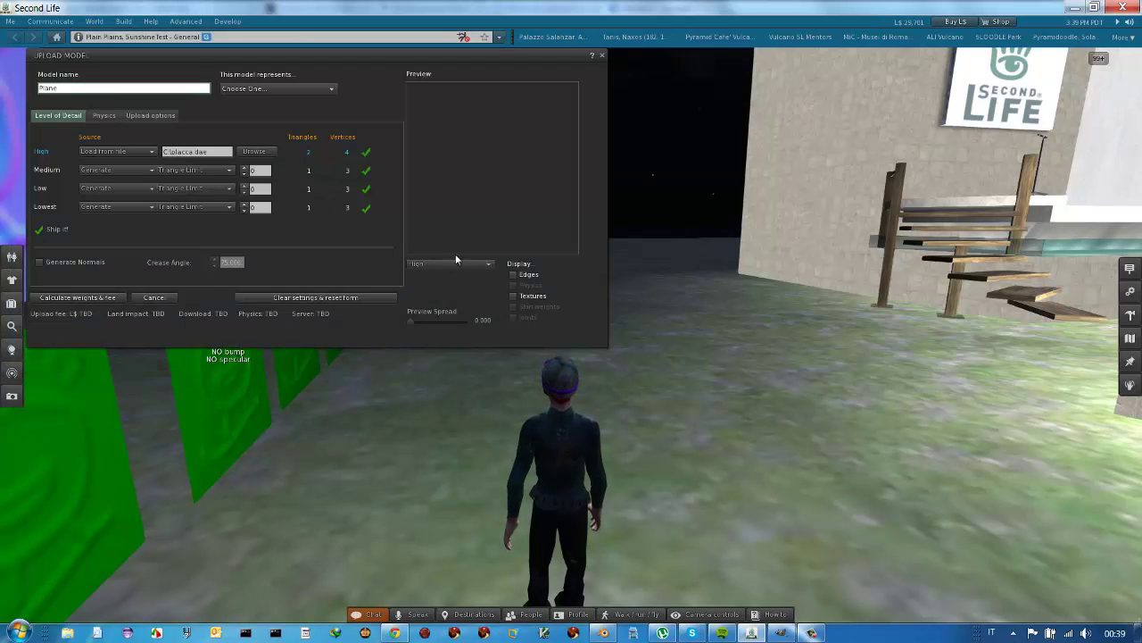
left_click(512, 275)
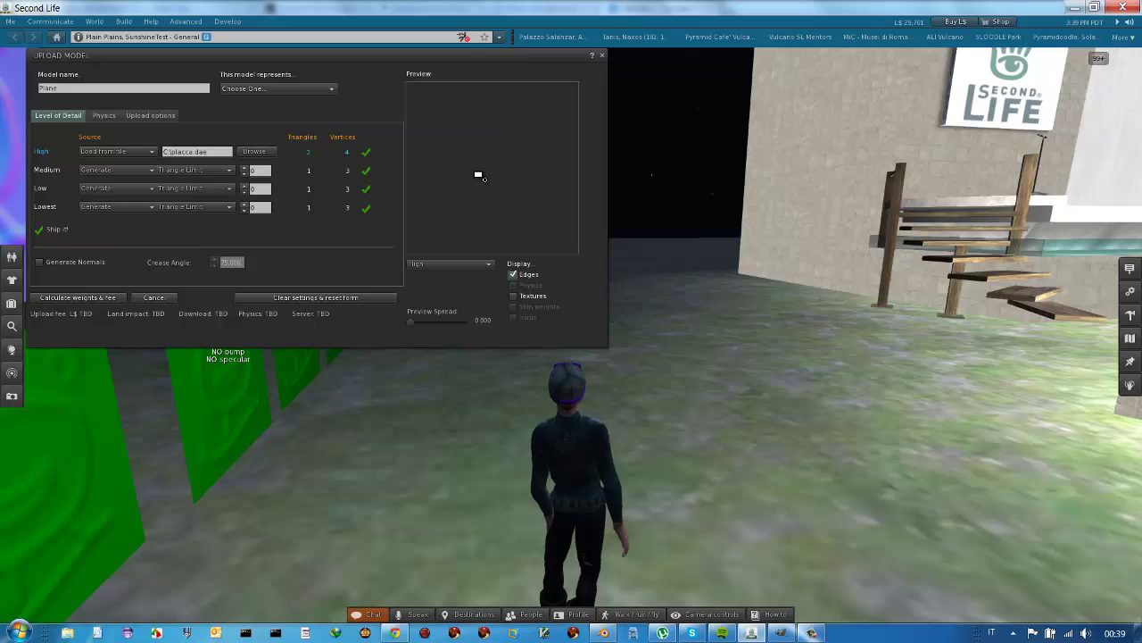
mouse_move(478, 176)
left_mouse_down()
mouse_move(489, 143)
mouse_move(515, 134)
left_mouse_up()
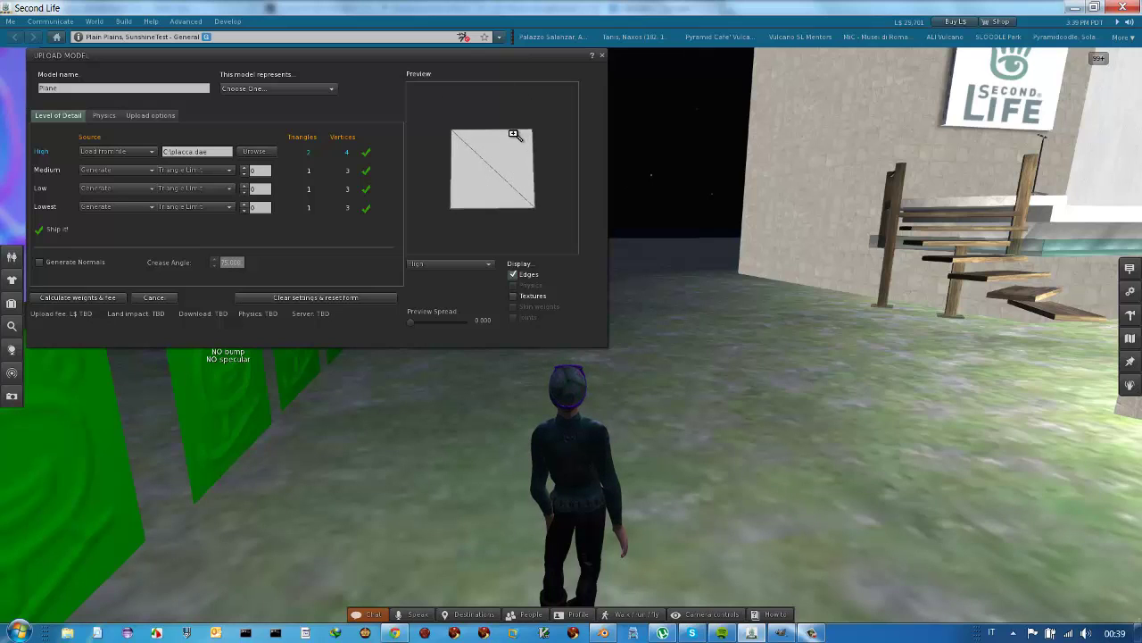
left_click(512, 275)
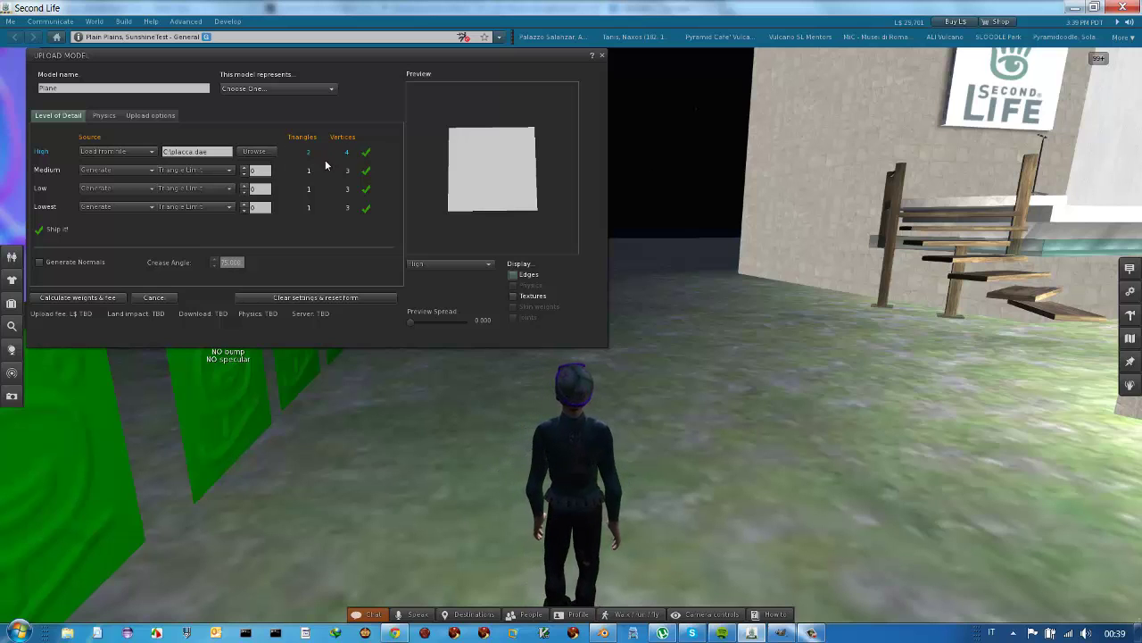
- Make the medium, low and lowest detail levels reuse the higher-detail model
left_click(97, 169)
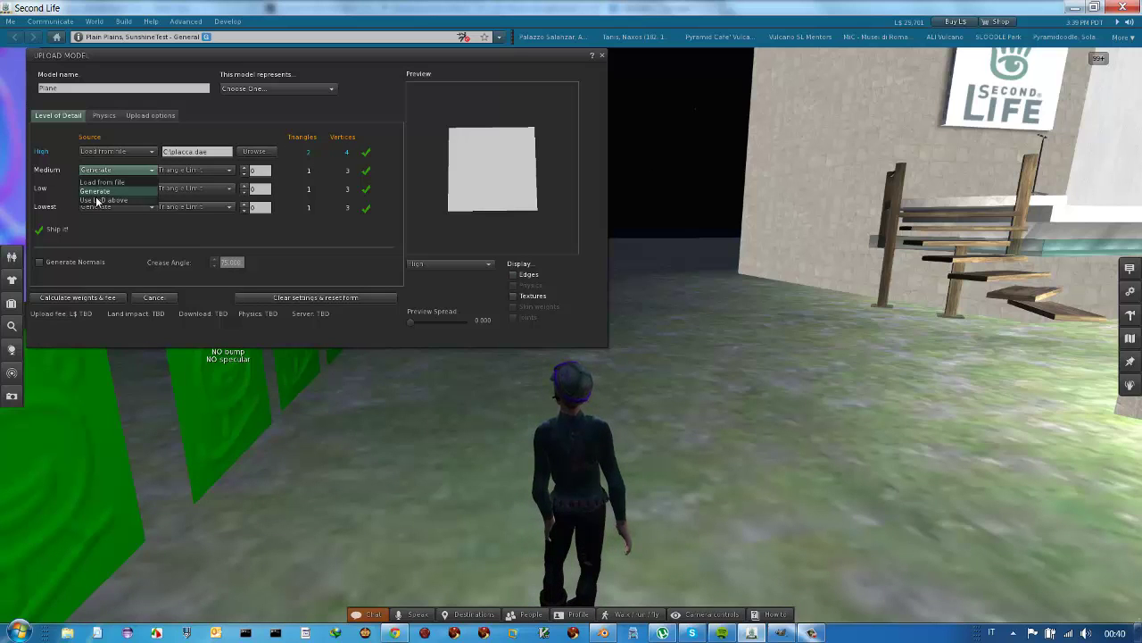
left_click(96, 200)
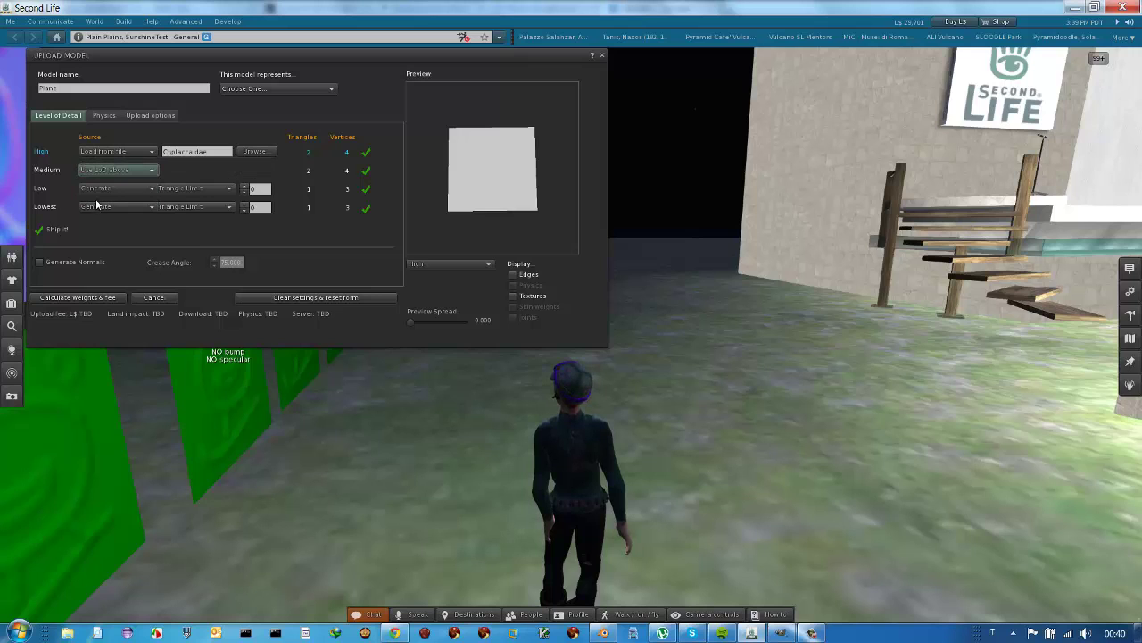
left_click(99, 189)
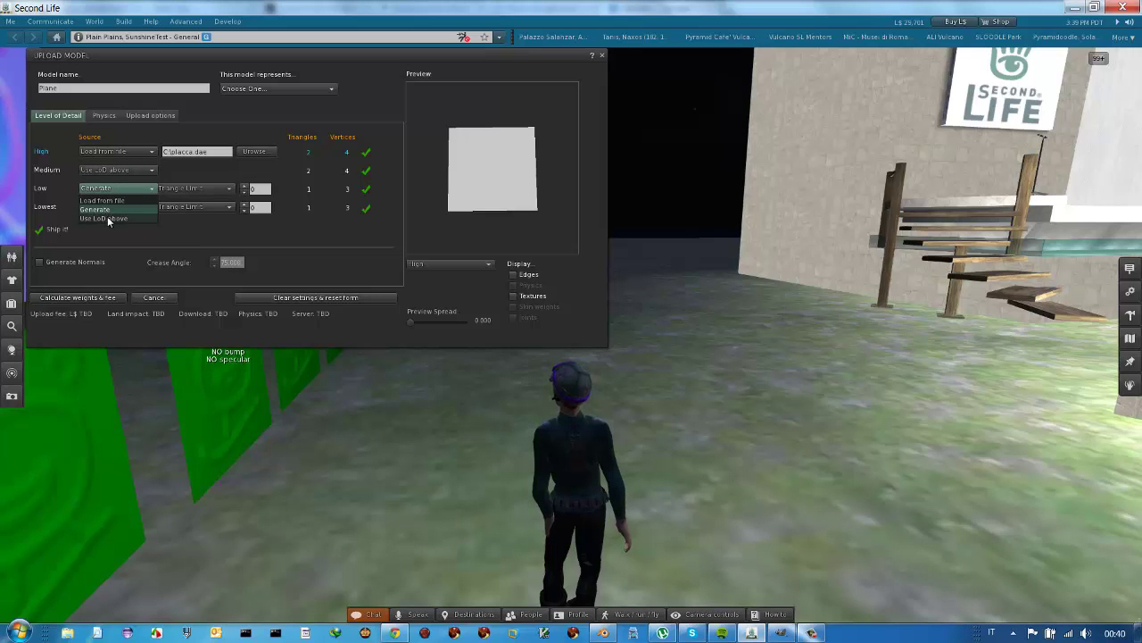
left_click(108, 217)
left_click(108, 206)
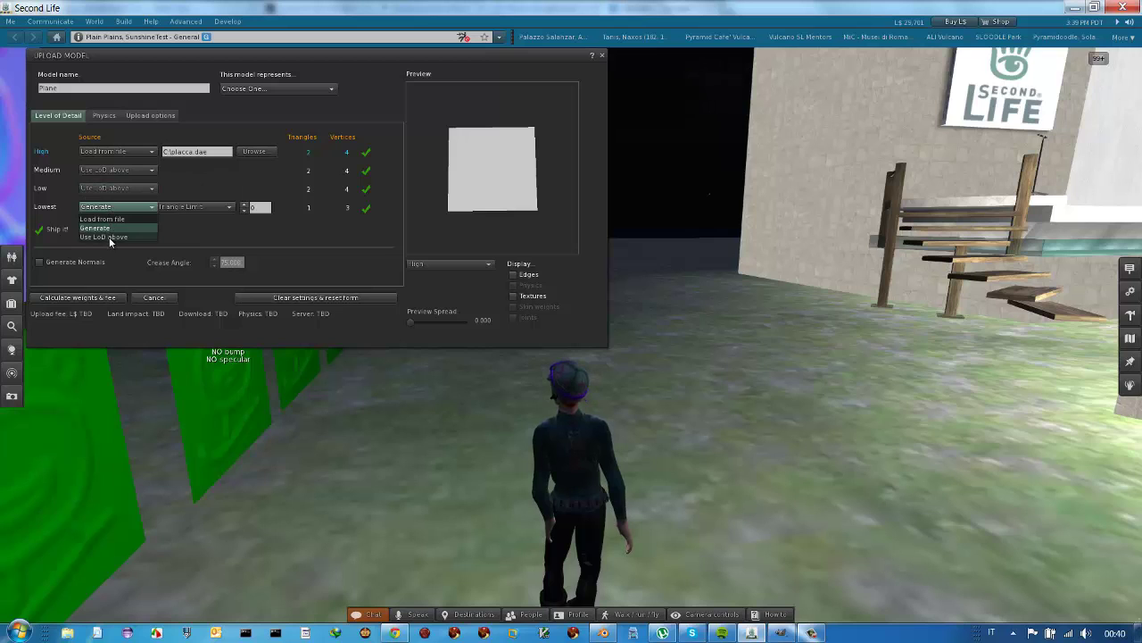
left_click(109, 236)
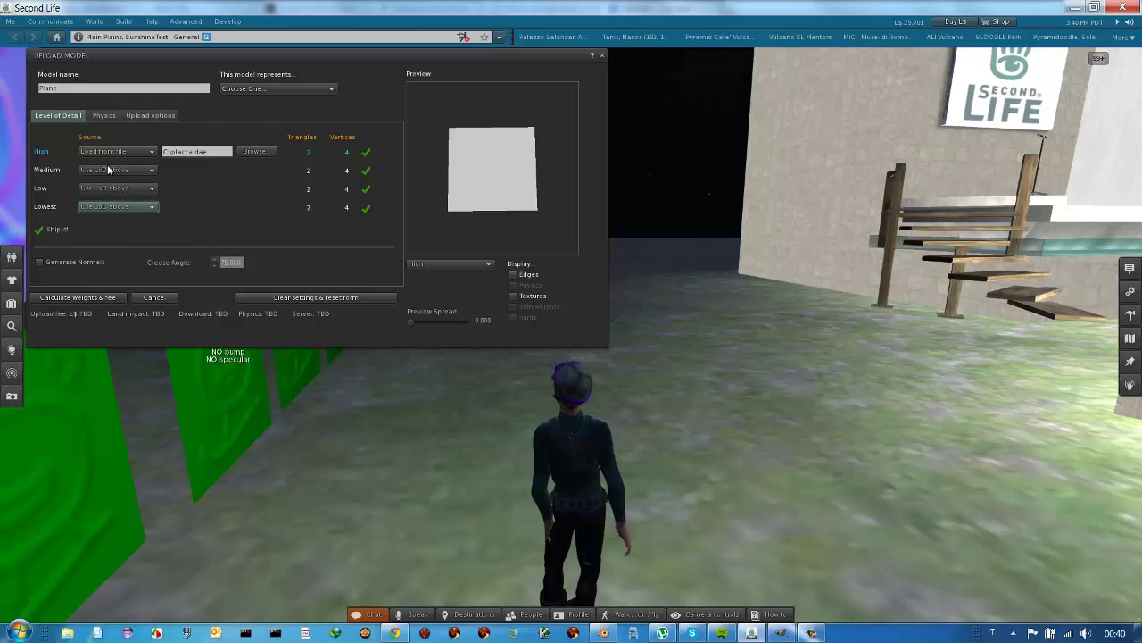
- Rename the model from Plane to Placca
left_click(72, 91)
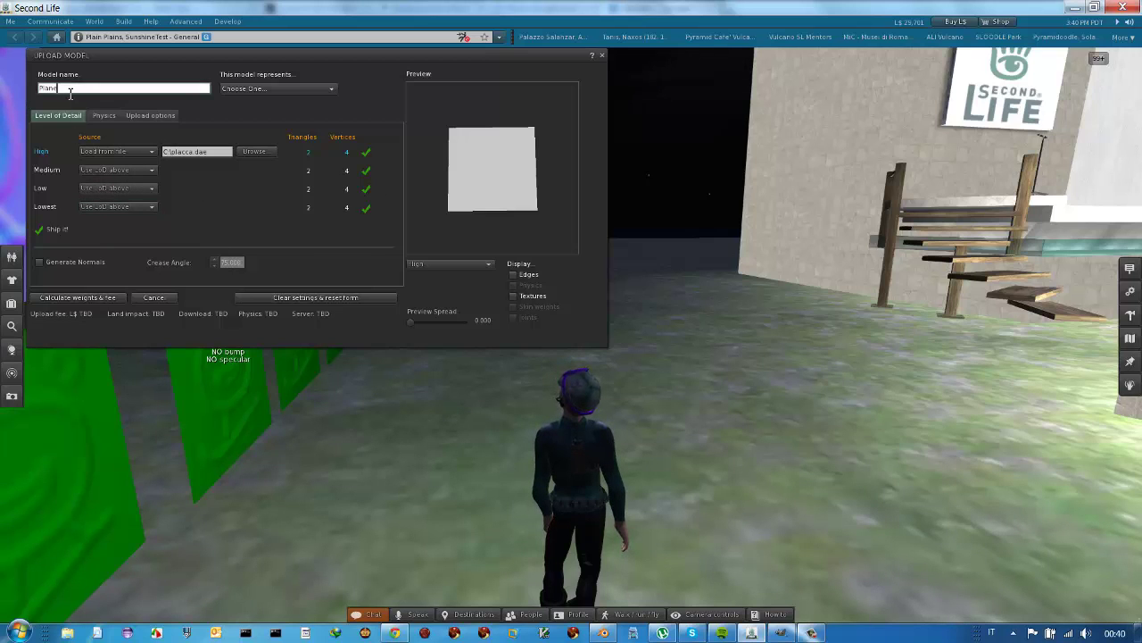
key("BackSpace")
type("cca")
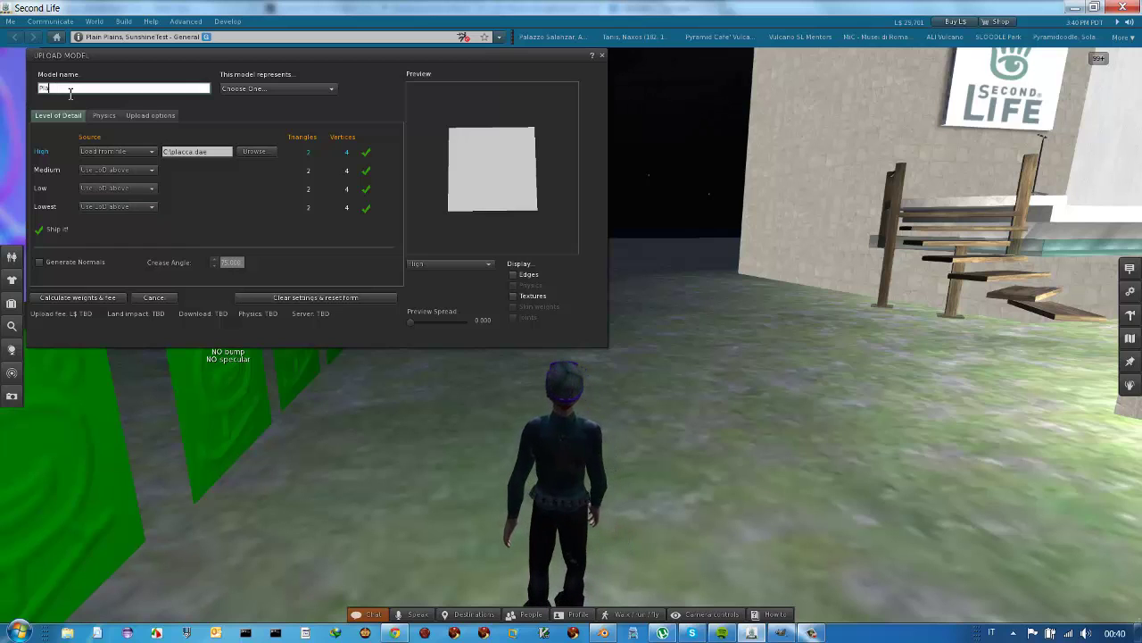
key("Tab")
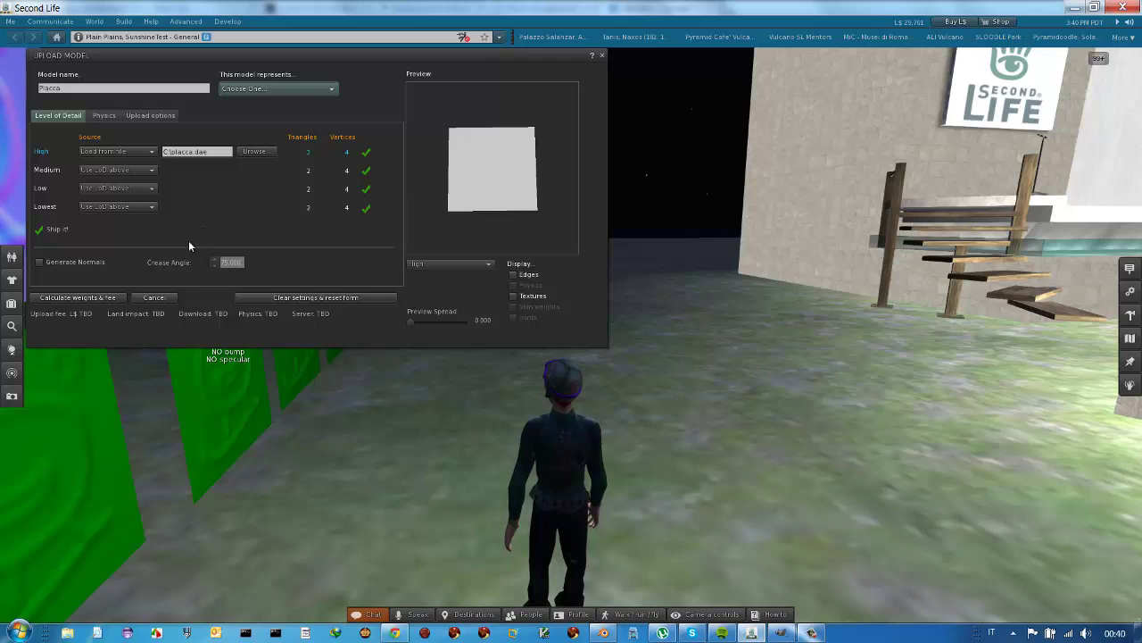
- Calculate the weights and L$11 fee, then upload the Placca model
left_click(84, 299)
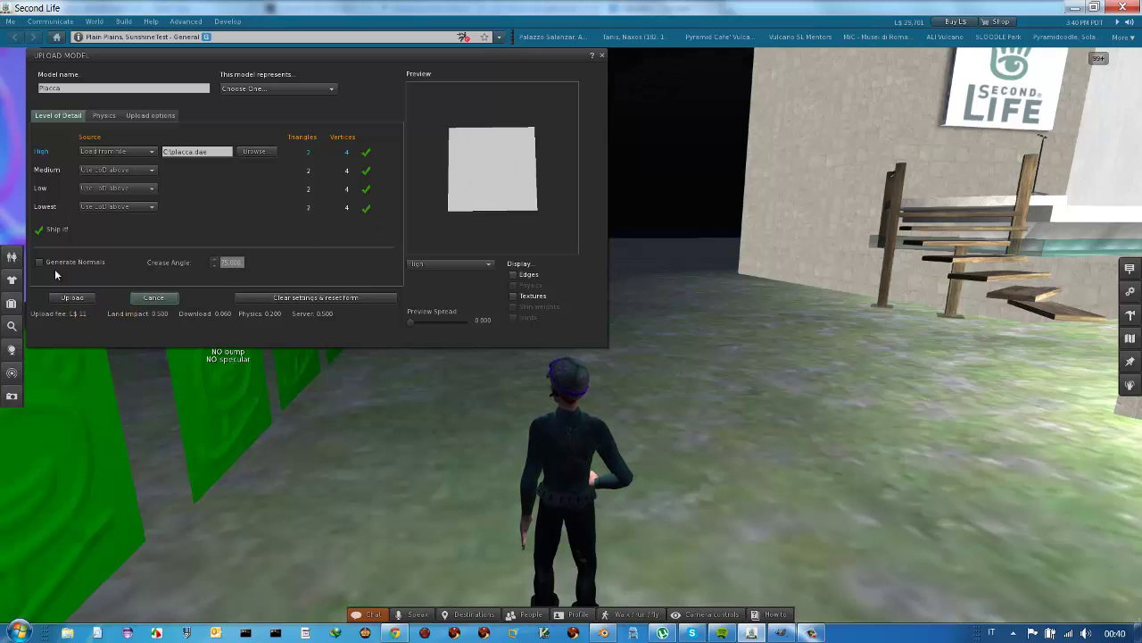
left_click(71, 299)
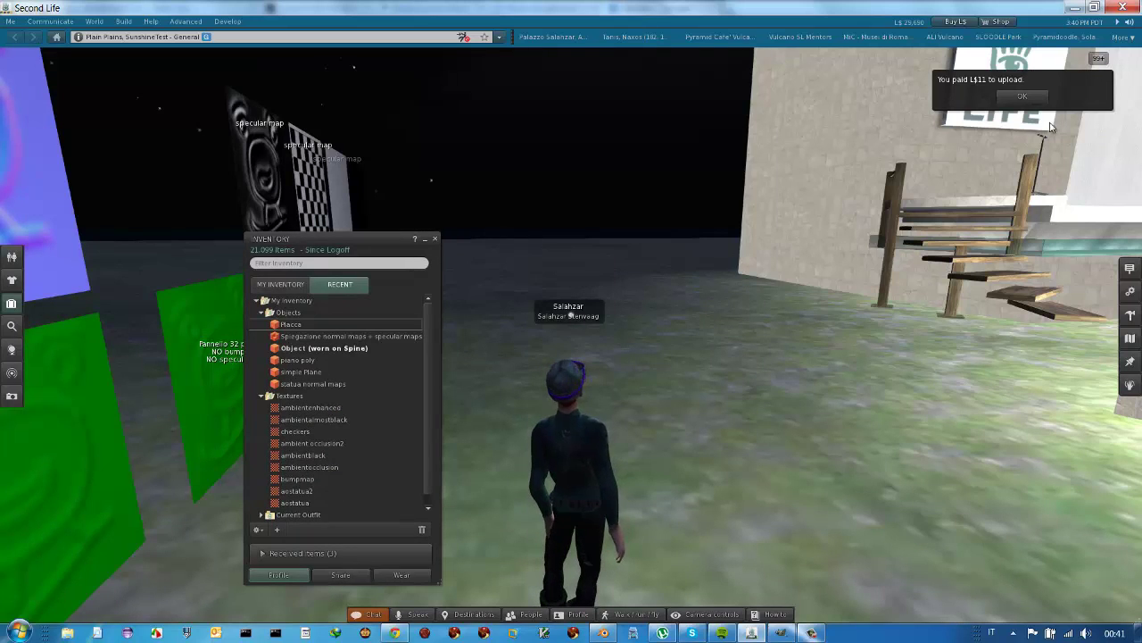
- Dismiss the payment notice and place Placca from the inventory onto the ground
left_click(1027, 99)
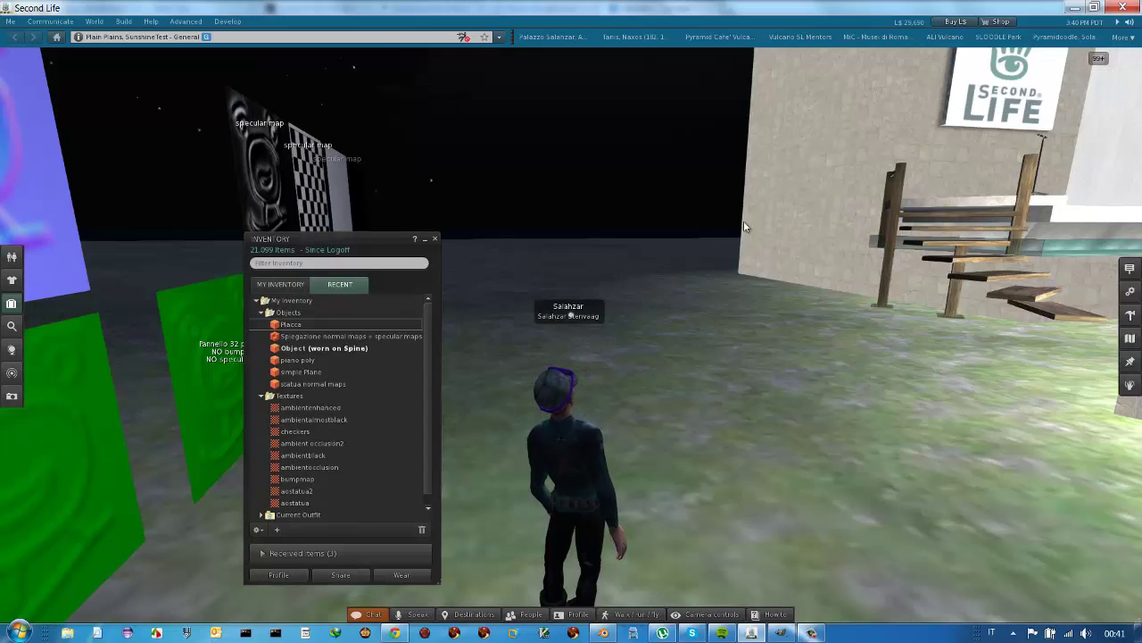
left_click(291, 328)
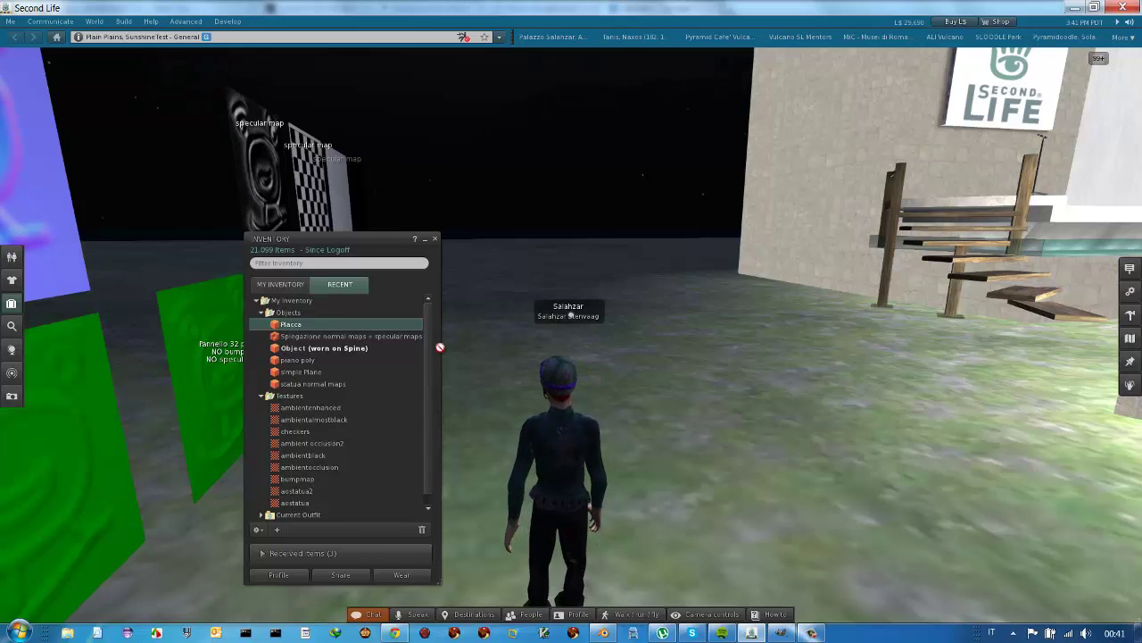
left_click_drag(440, 348, 664, 407)
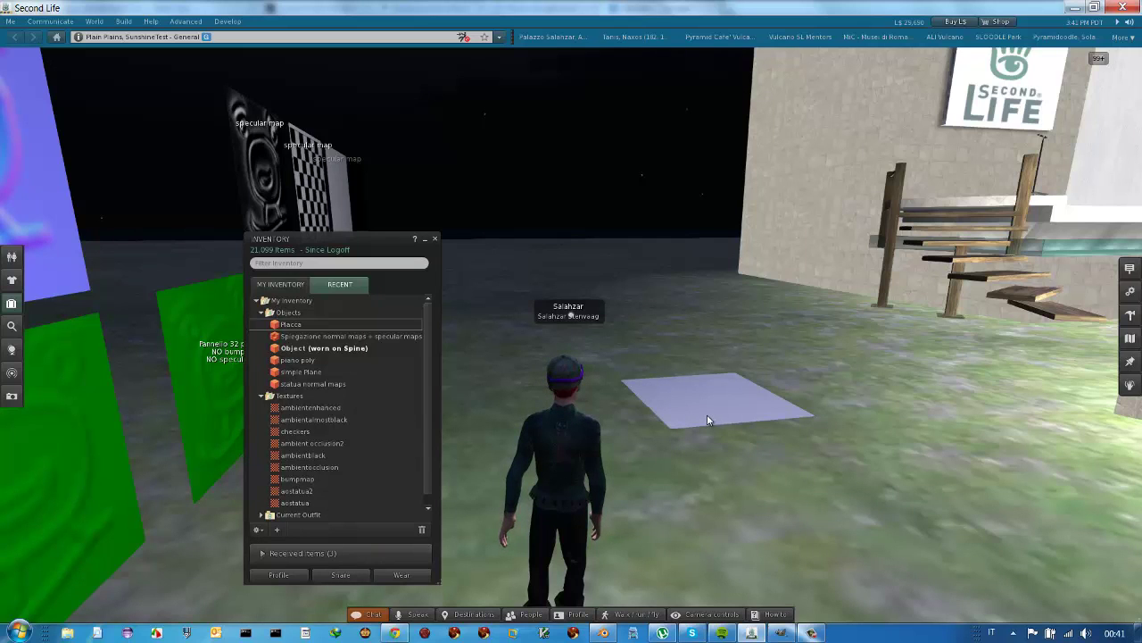
- Rotate the Placca plane 90° to stand upright and raise it slightly to Z 23.520
right_click(710, 420)
left_click(723, 433)
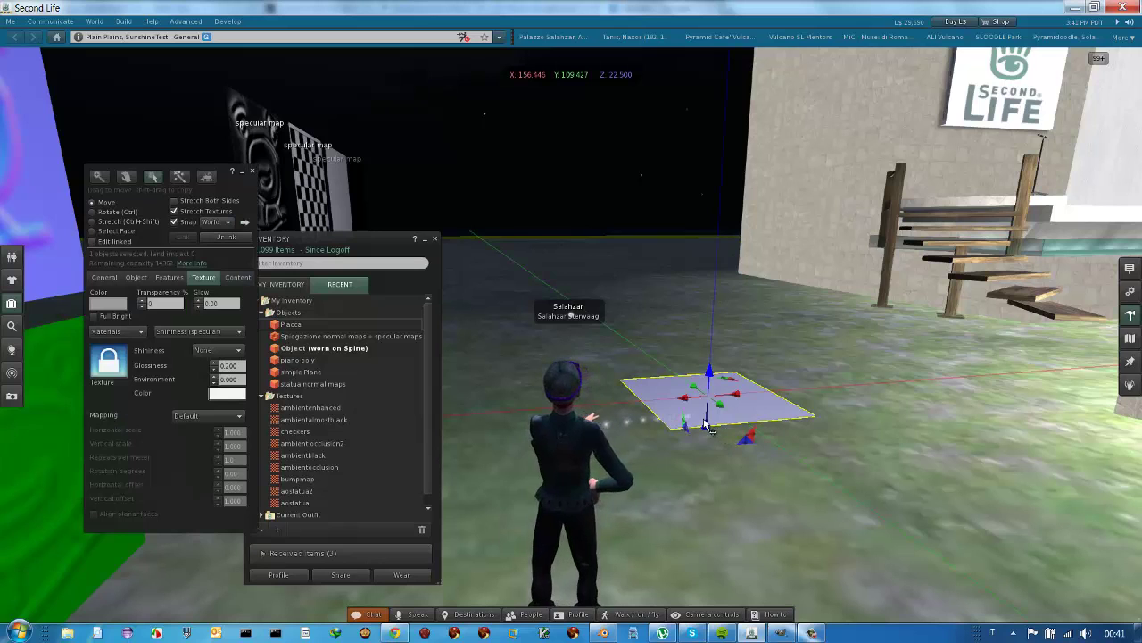
key("ctrl")
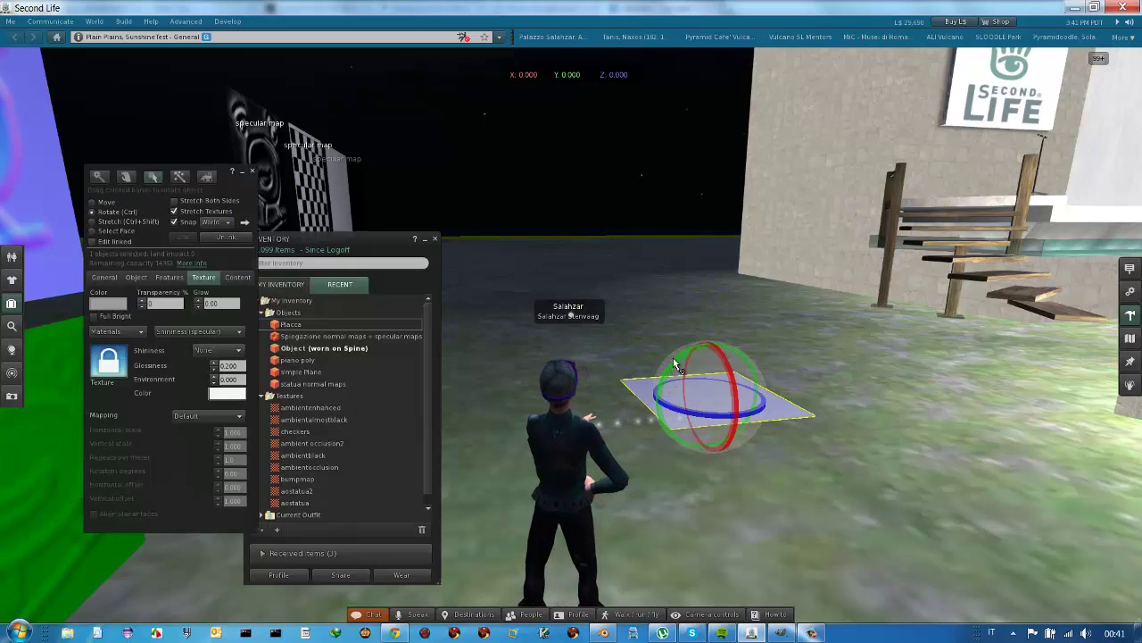
right_click(663, 370)
key("Escape")
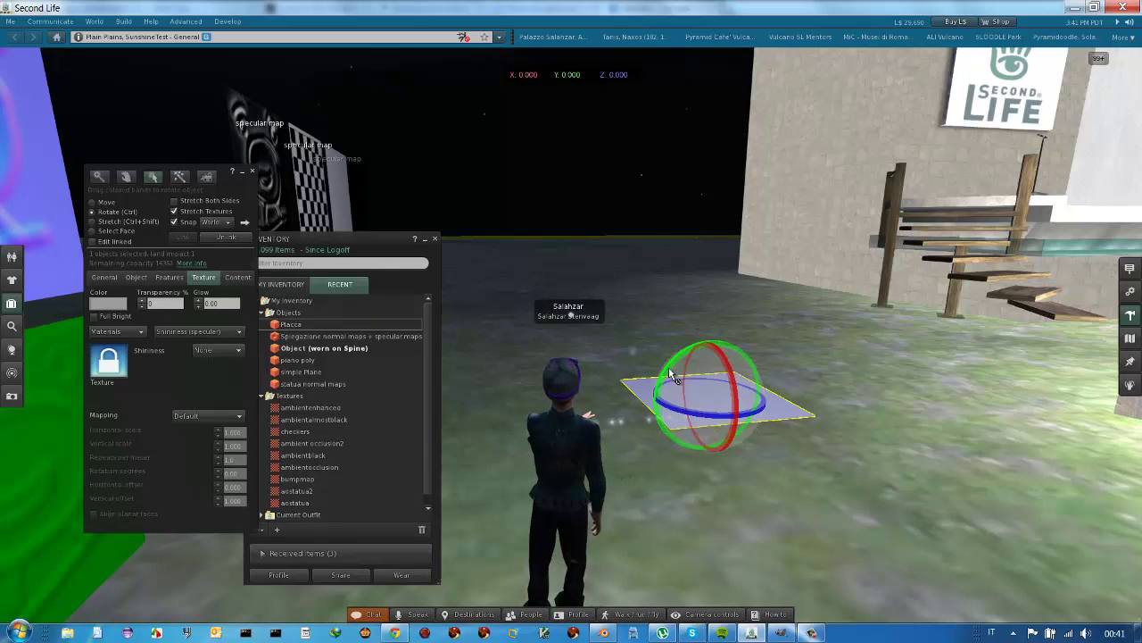
mouse_move(668, 367)
left_mouse_down()
mouse_move(584, 409)
mouse_move(697, 531)
left_mouse_up()
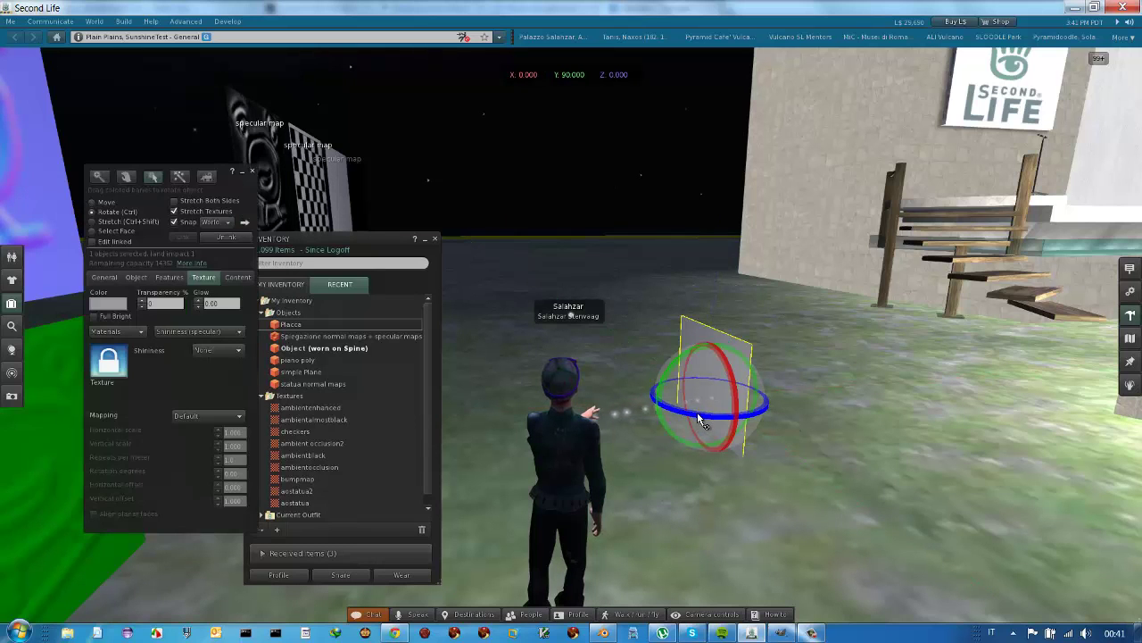
left_click_drag(701, 419, 870, 395)
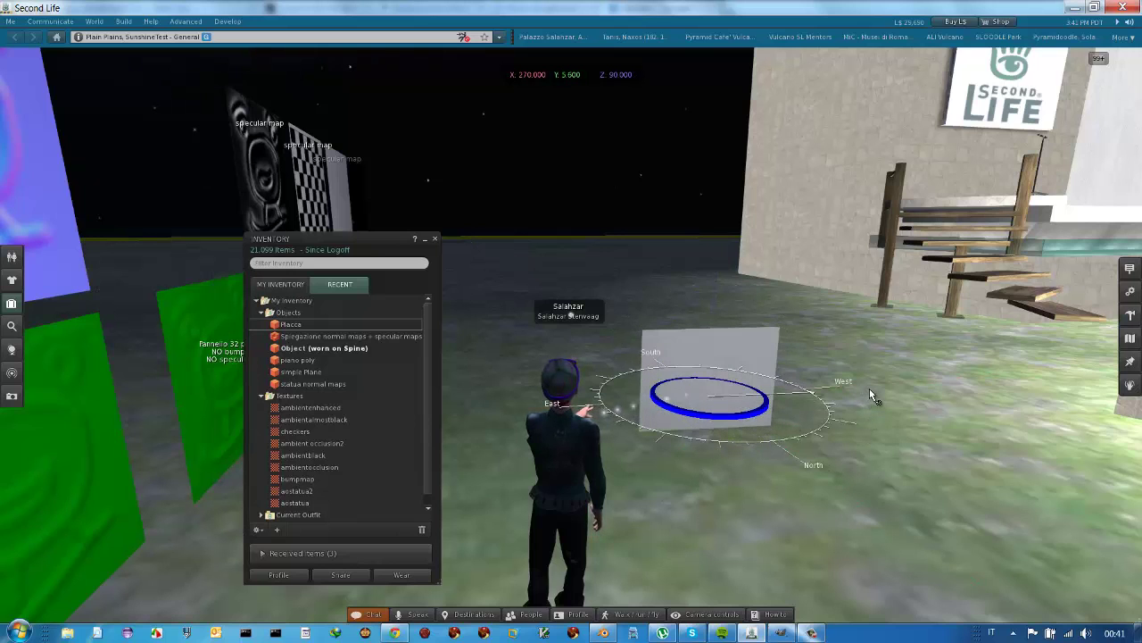
left_click_drag(870, 390, 872, 390)
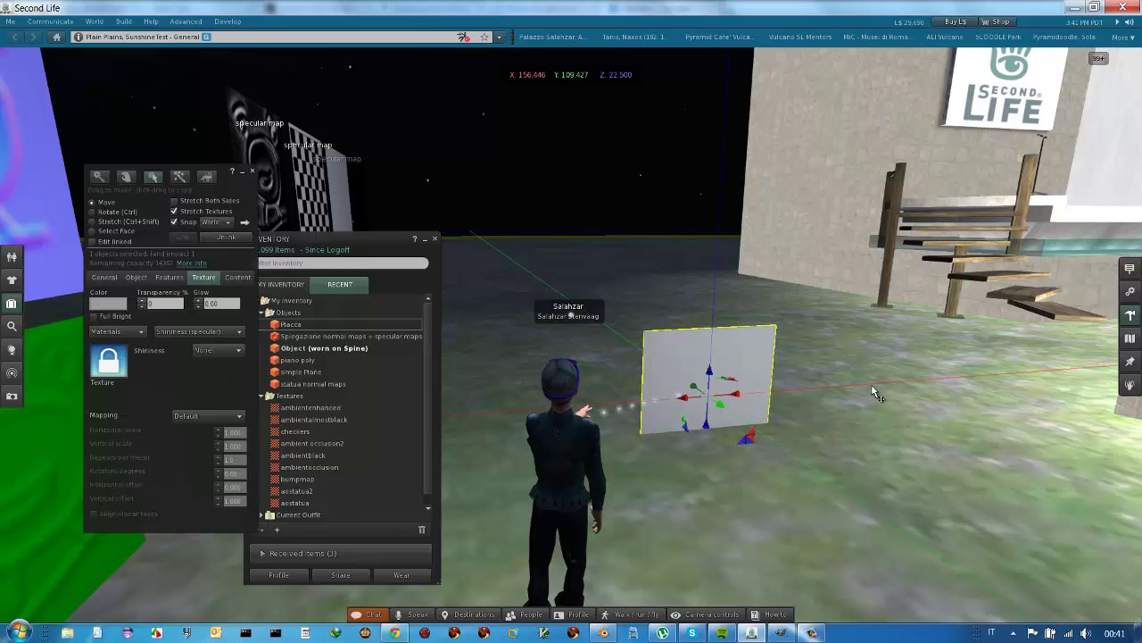
left_click_drag(710, 375, 709, 314)
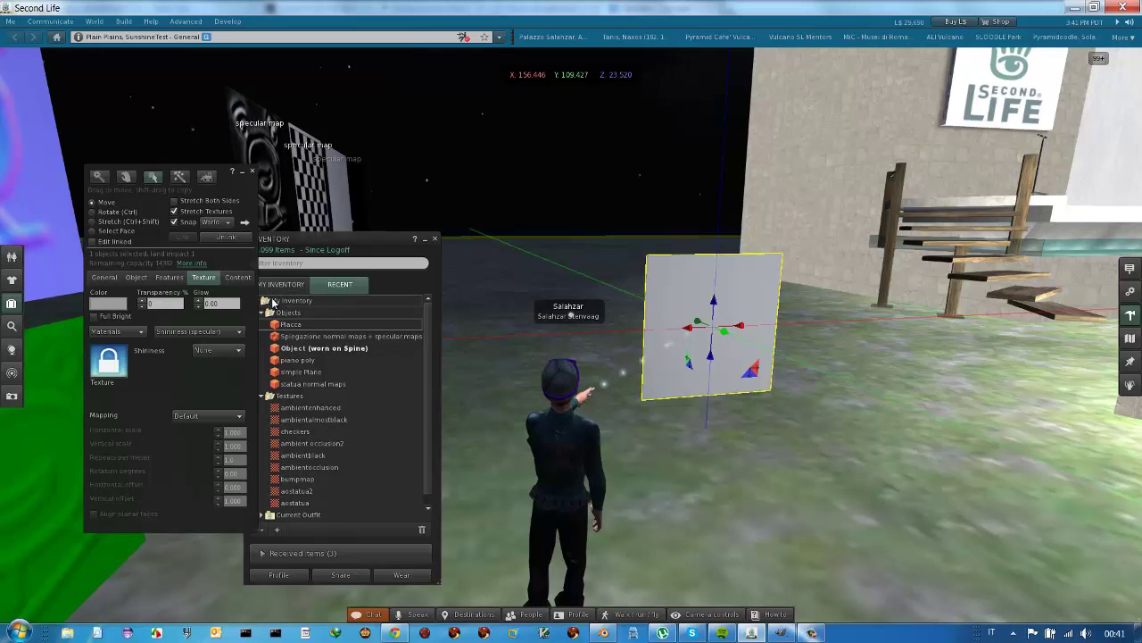
- Upload 'placca normal map.png' as a texture for L$10 and dismiss the notice
key("ctrl+u")
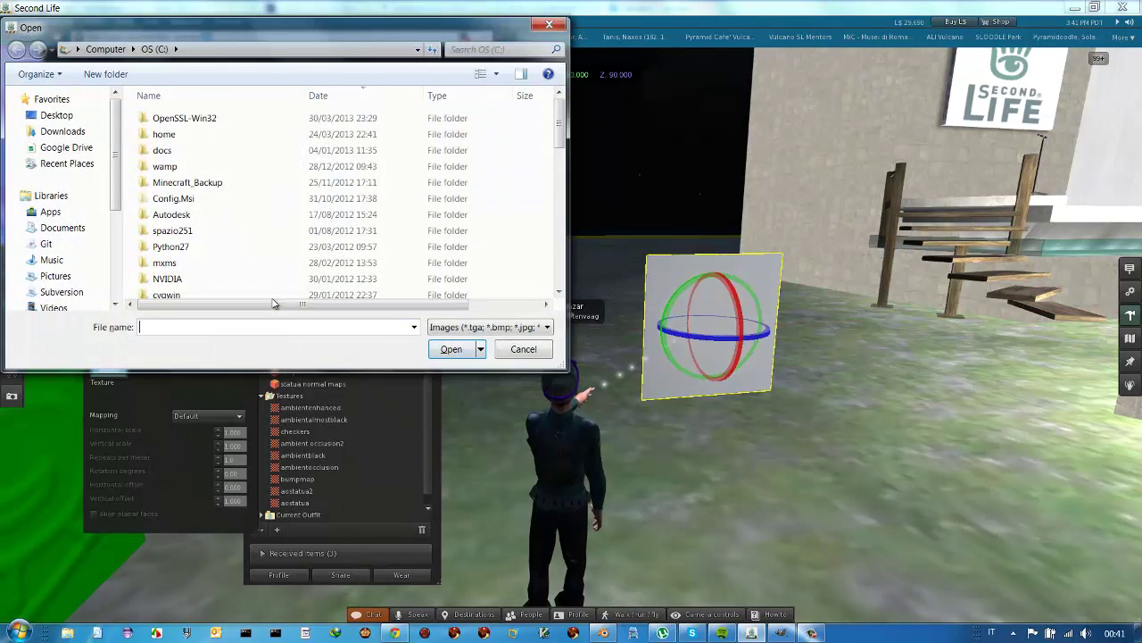
type("placca")
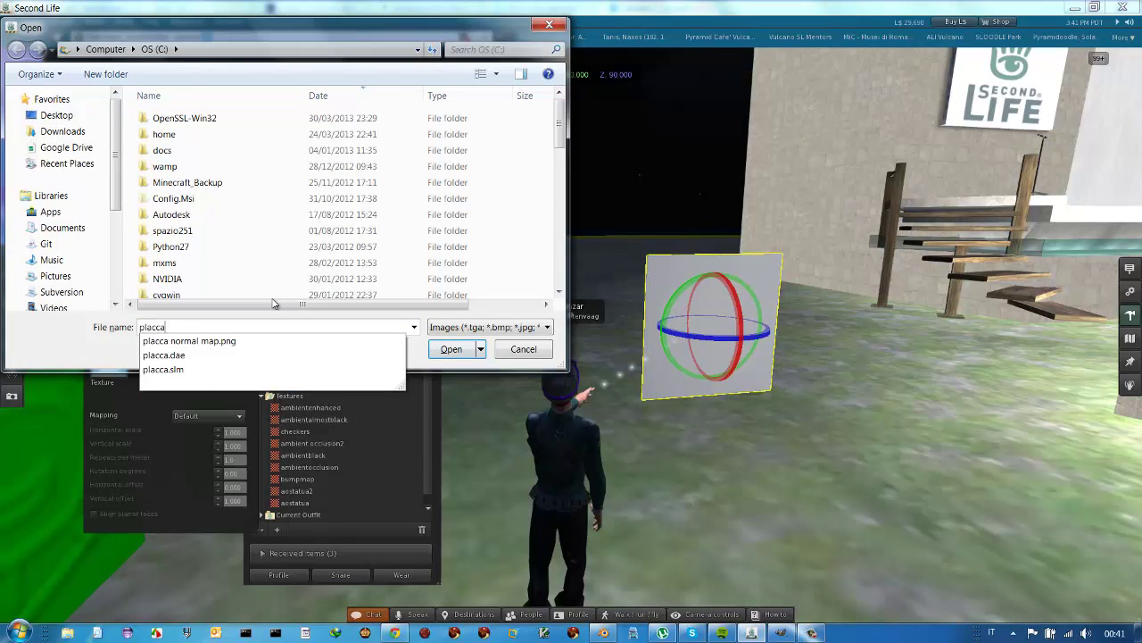
key("Down")
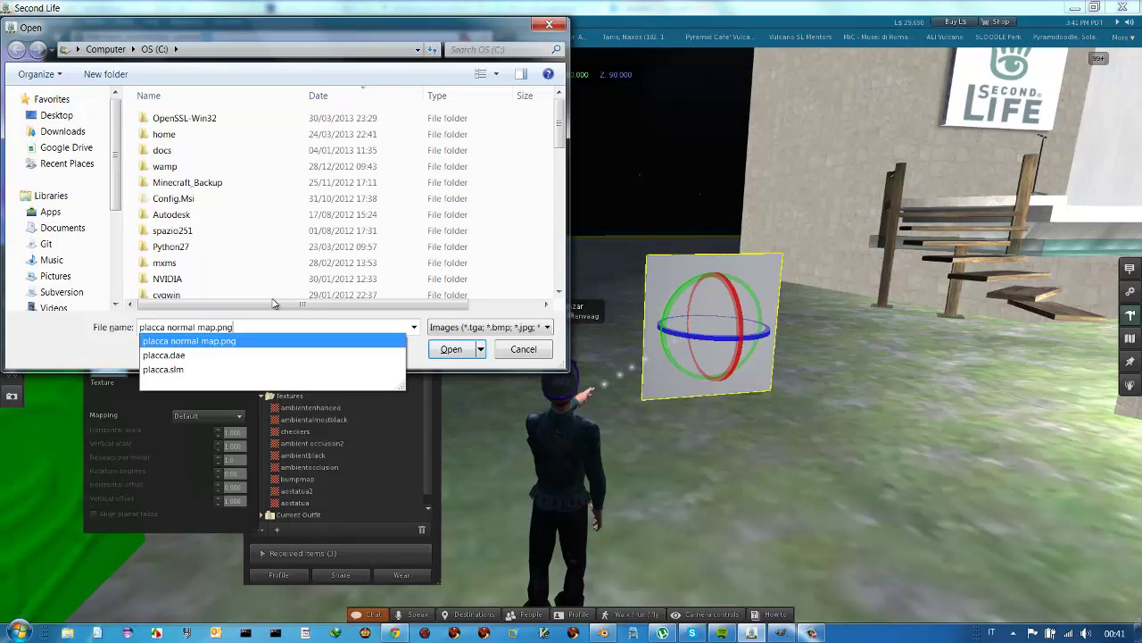
key("Return")
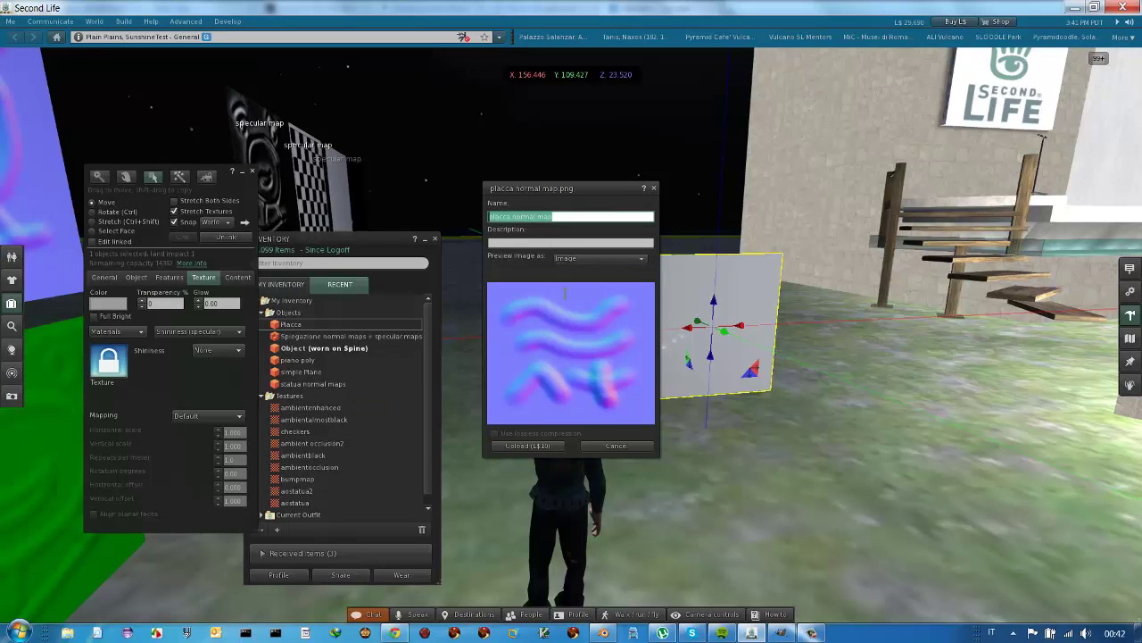
left_click(539, 442)
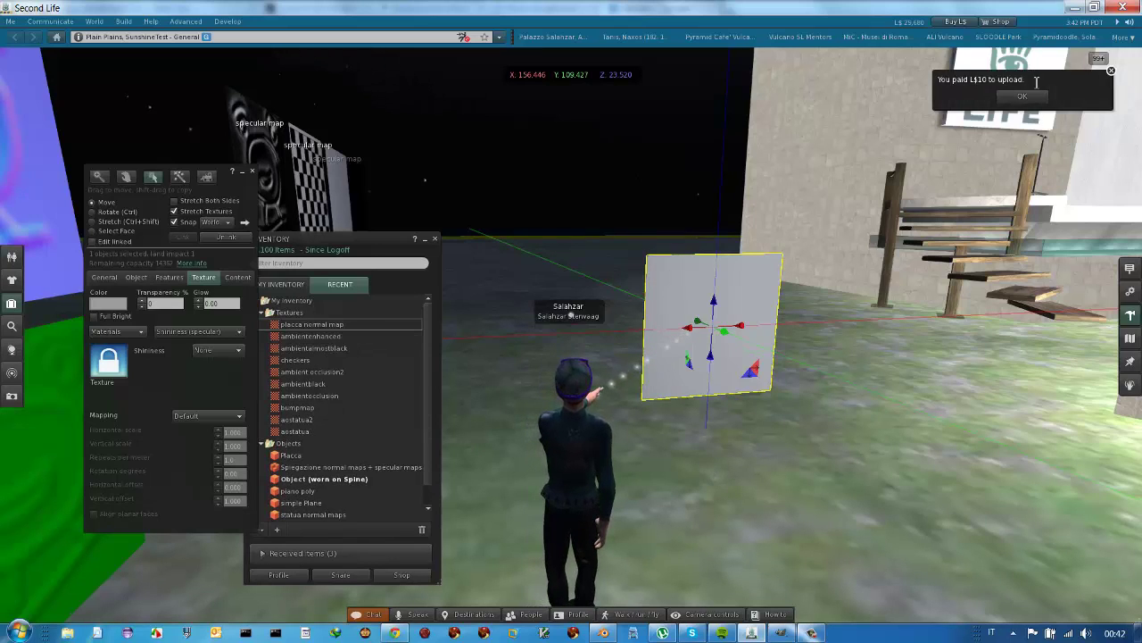
left_click(1025, 98)
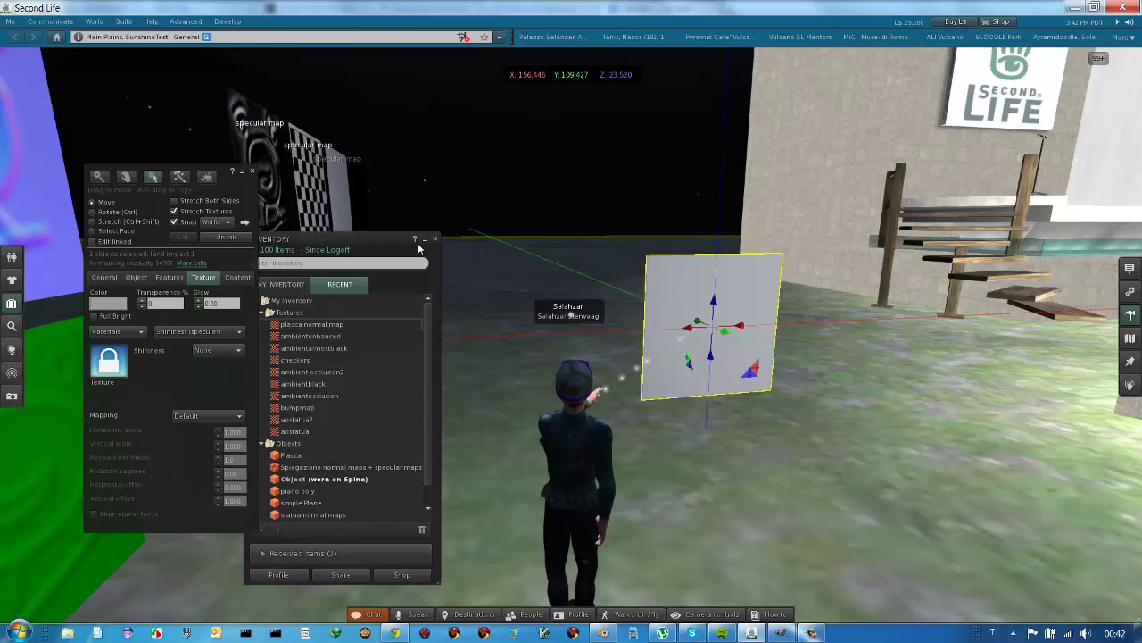
- Set 'placca normal map' as the panel's Bumpiness (normal) texture
left_click_drag(369, 234, 465, 223)
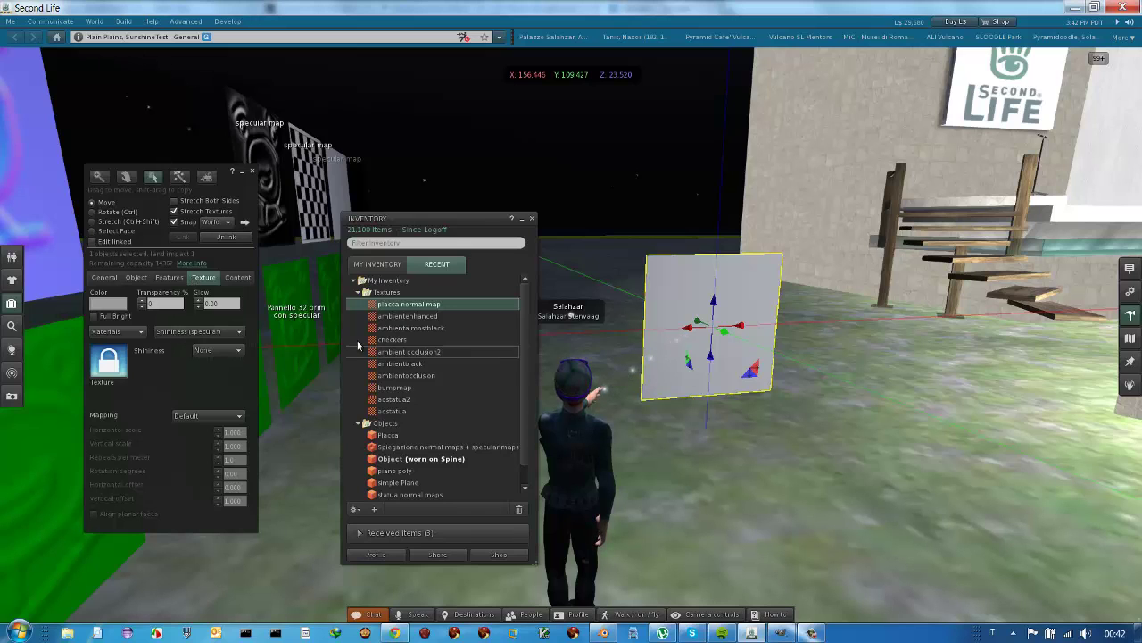
left_click(194, 333)
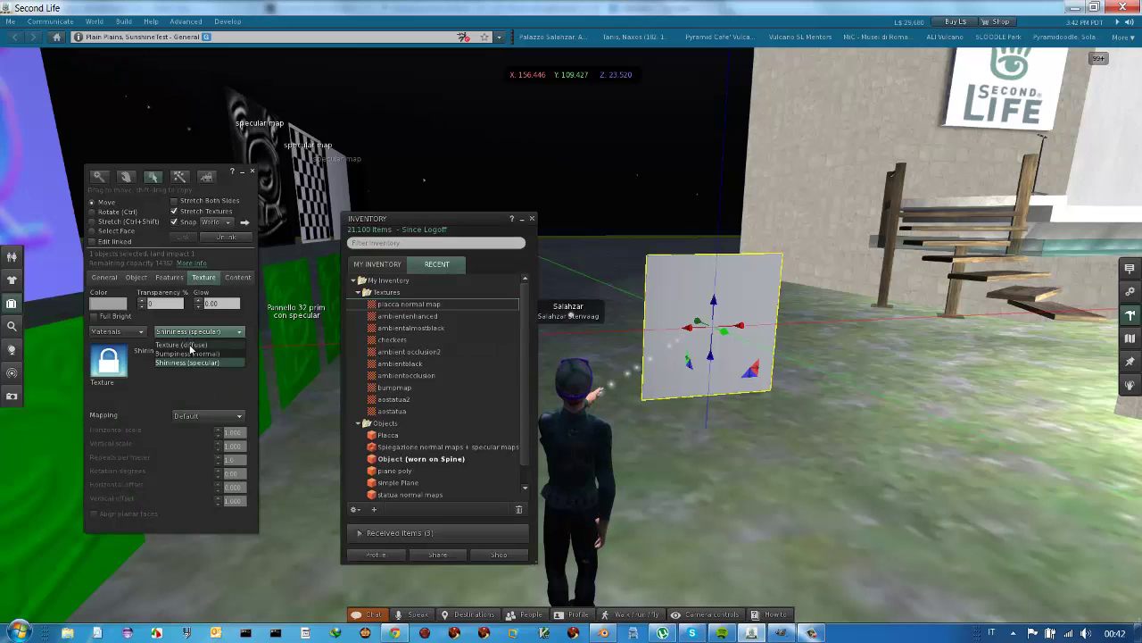
left_click(187, 354)
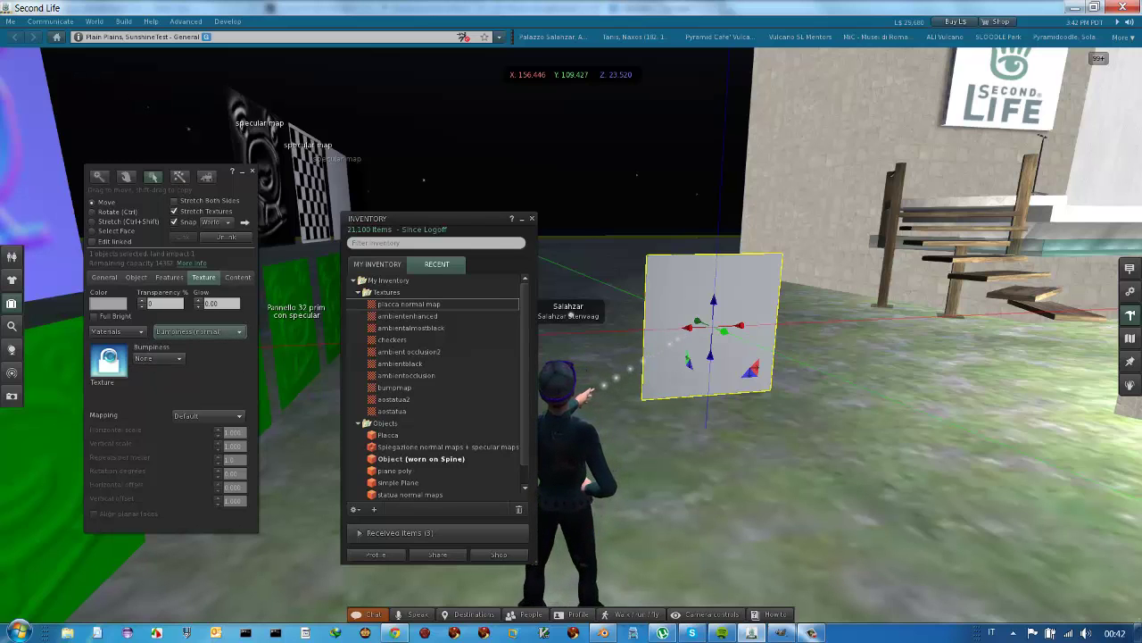
left_click(108, 359)
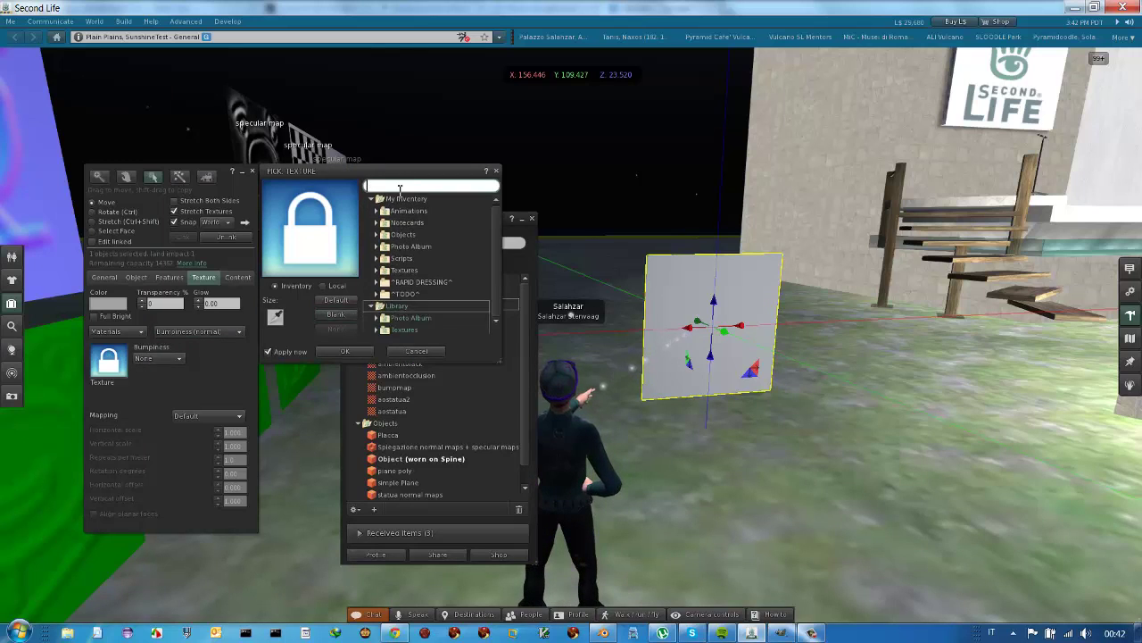
type("placca")
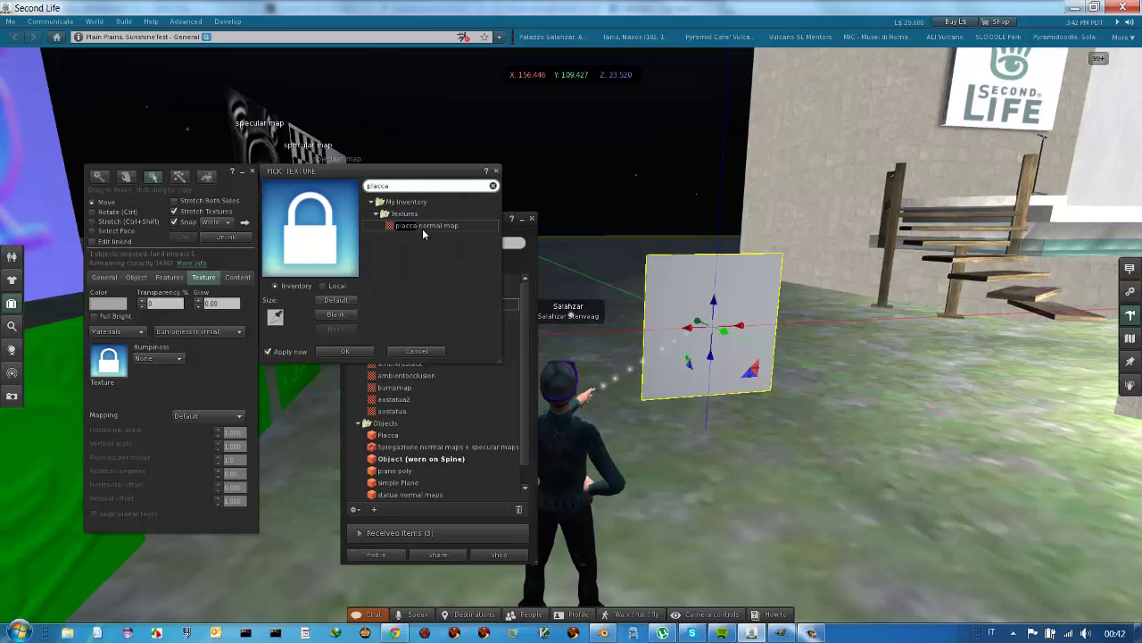
left_click(422, 227)
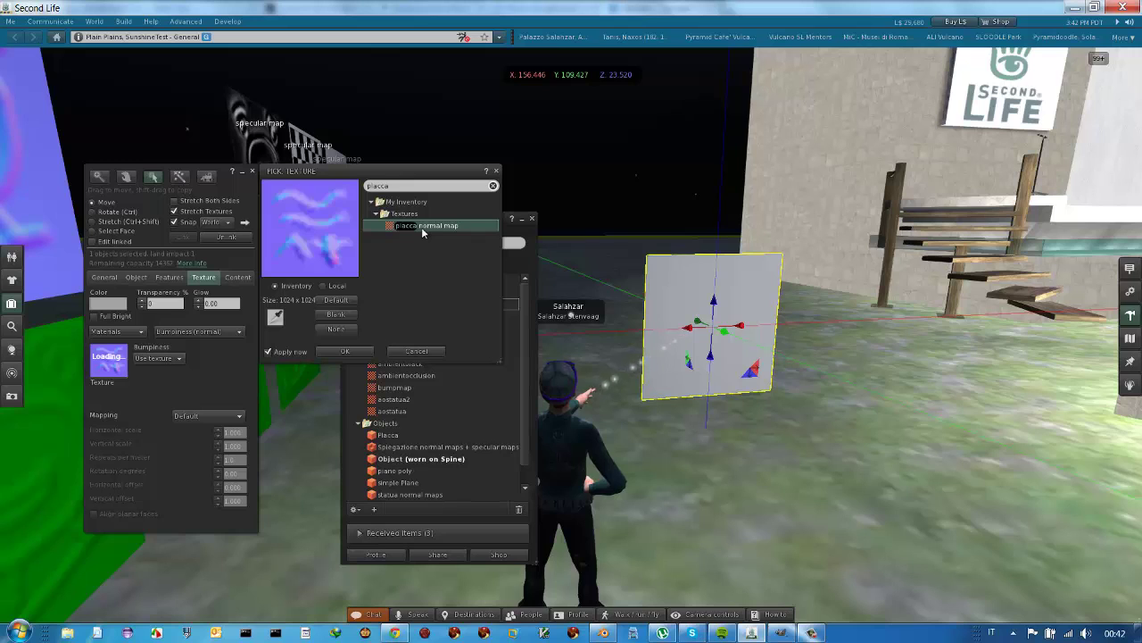
left_click(347, 351)
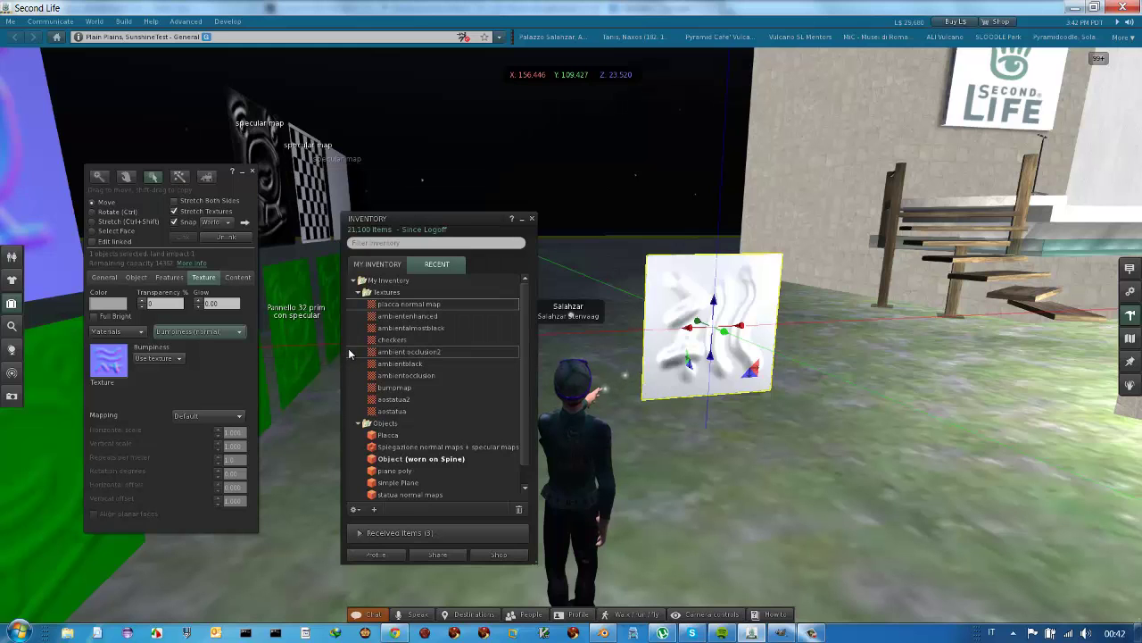
scroll(721, 375, "up", 3)
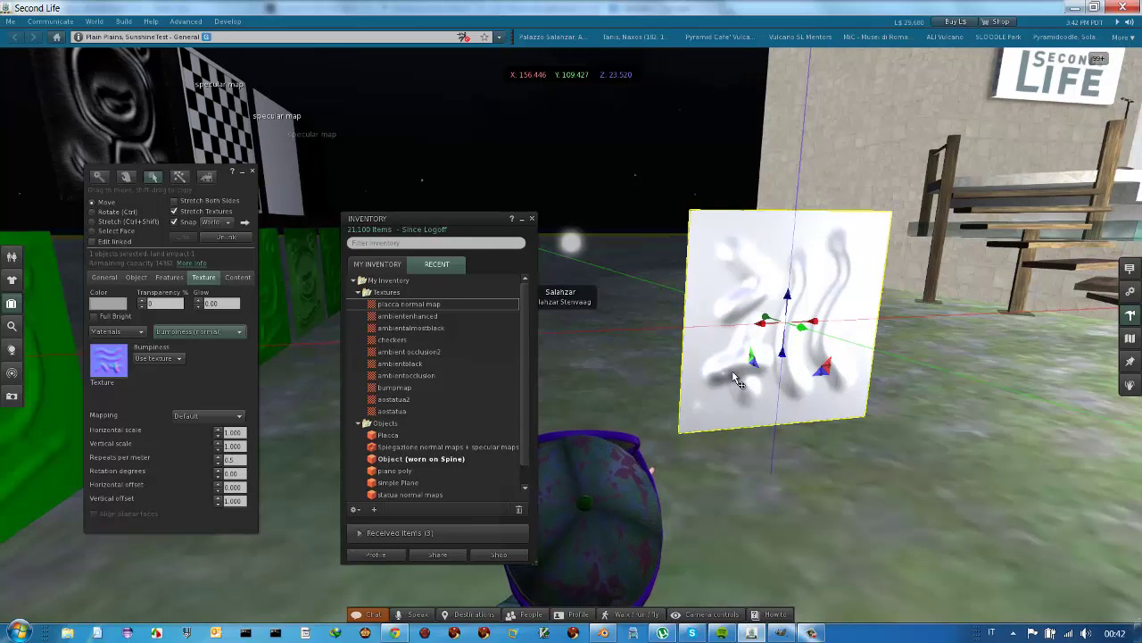
- Close the Inventory and Build windows and look around the green and normal-map test panels
left_click(533, 218)
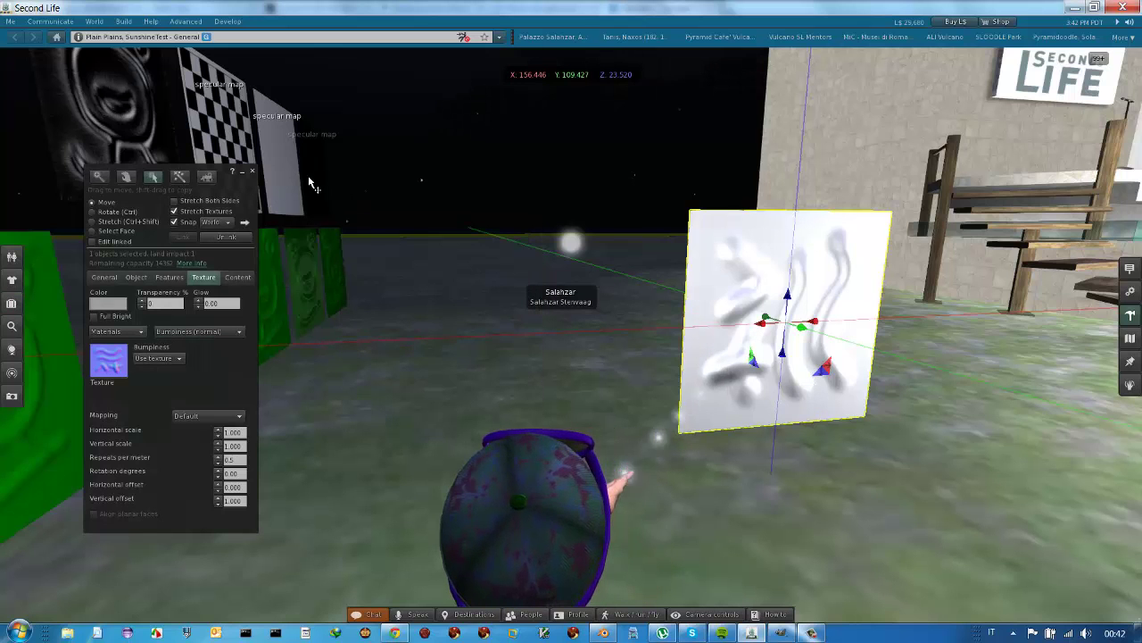
left_click(252, 172)
key("Right")
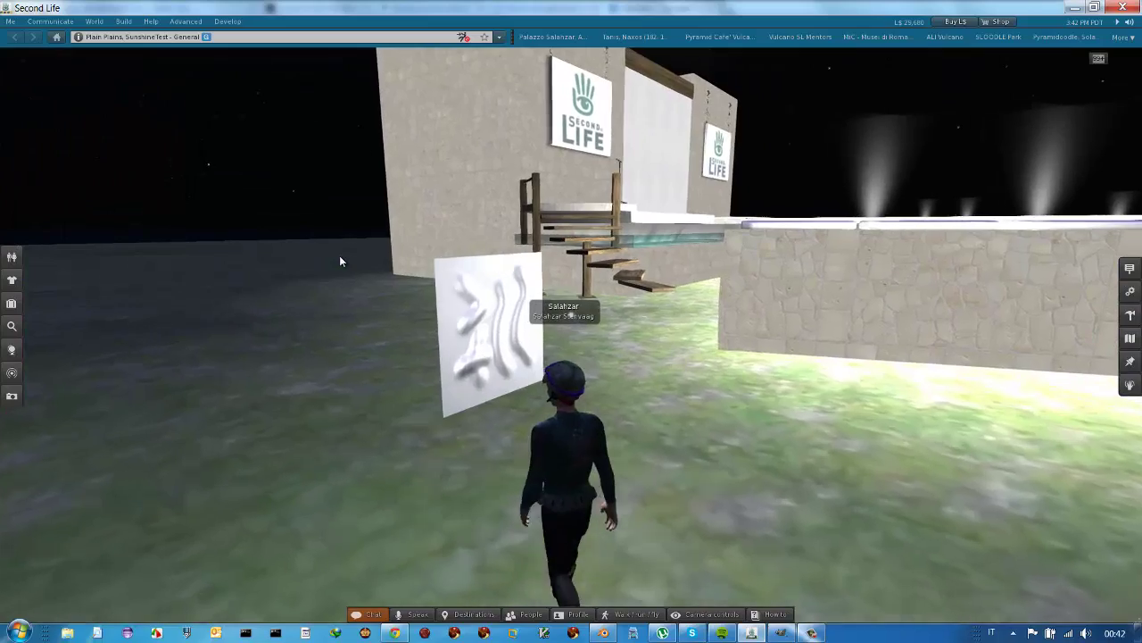
key("Left")
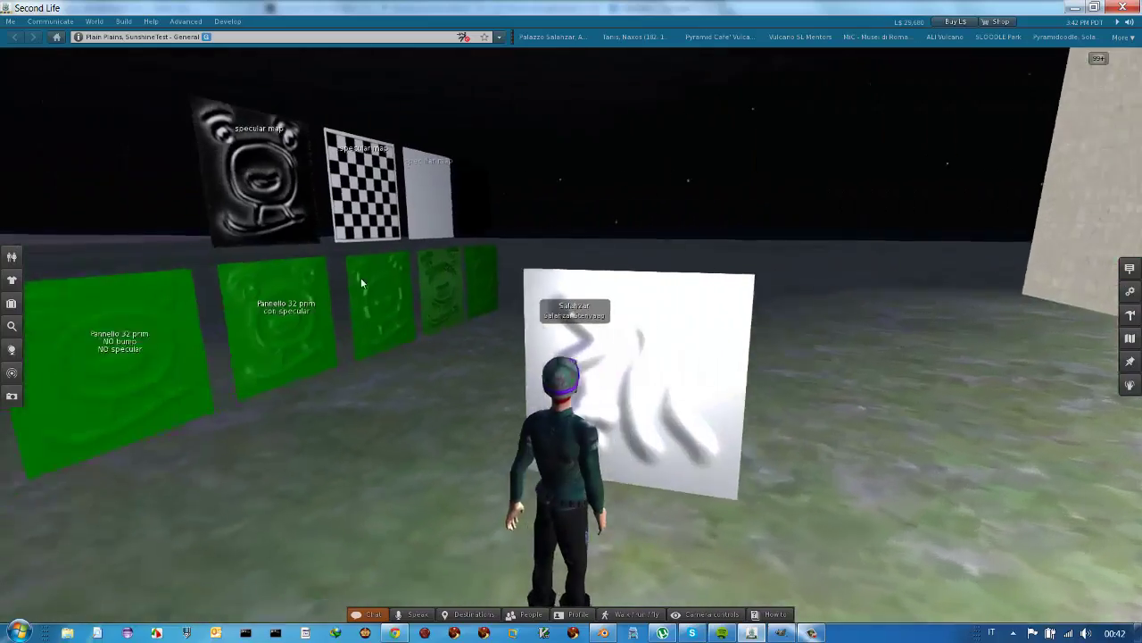
key("Left")
key("Right")
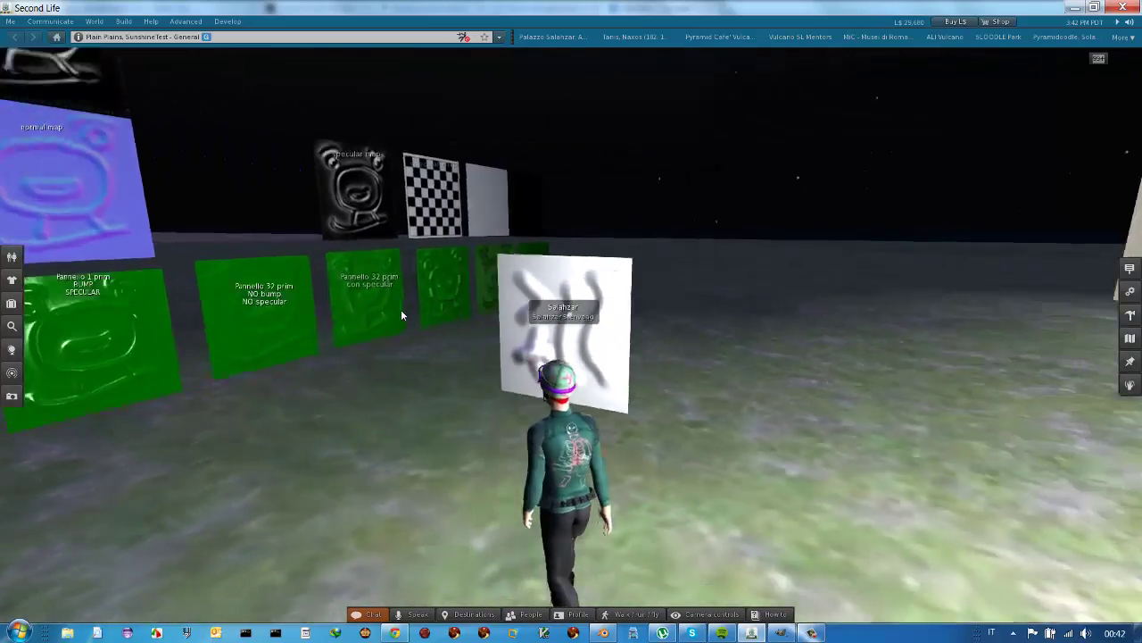
key("Right")
key("Left")
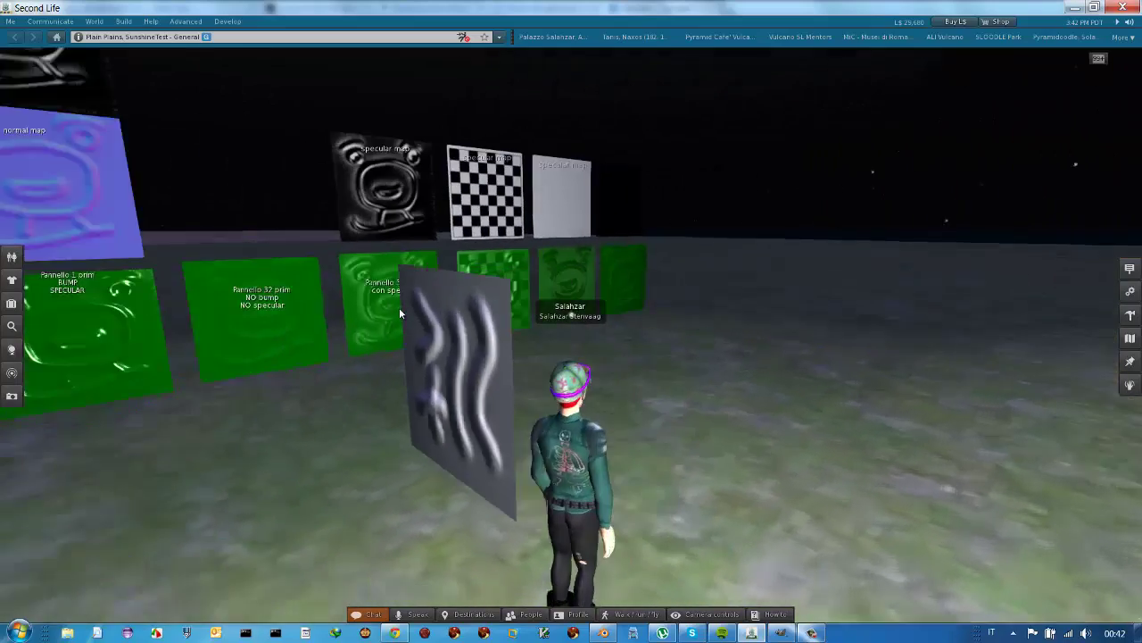
- Walk up to the wavy bump panel and bring up its object menu
key("Left")
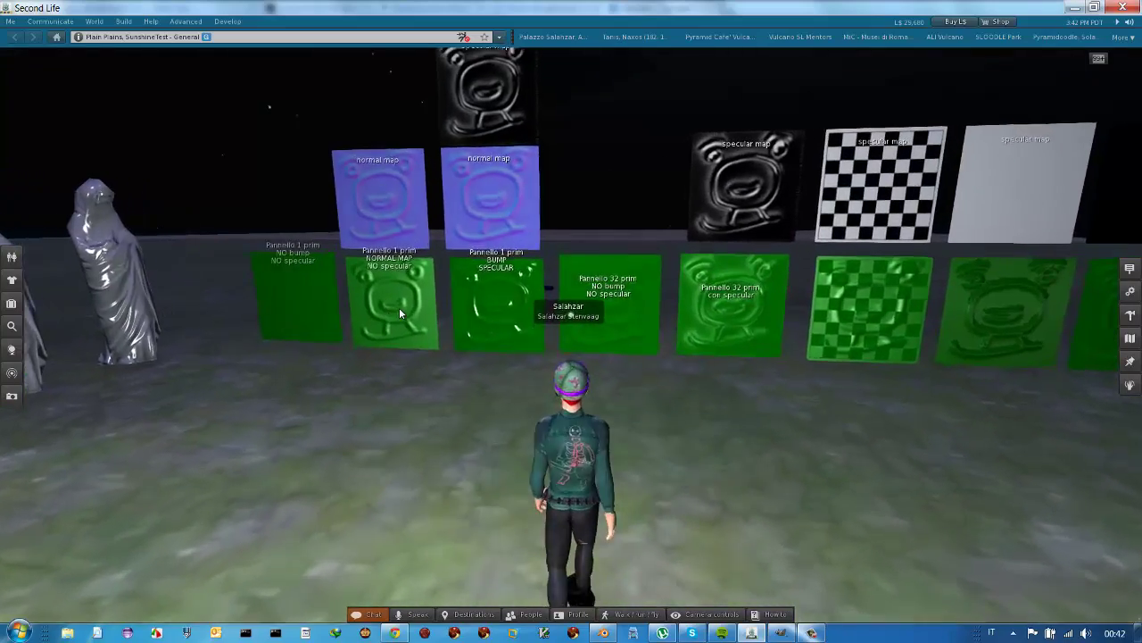
key("Right")
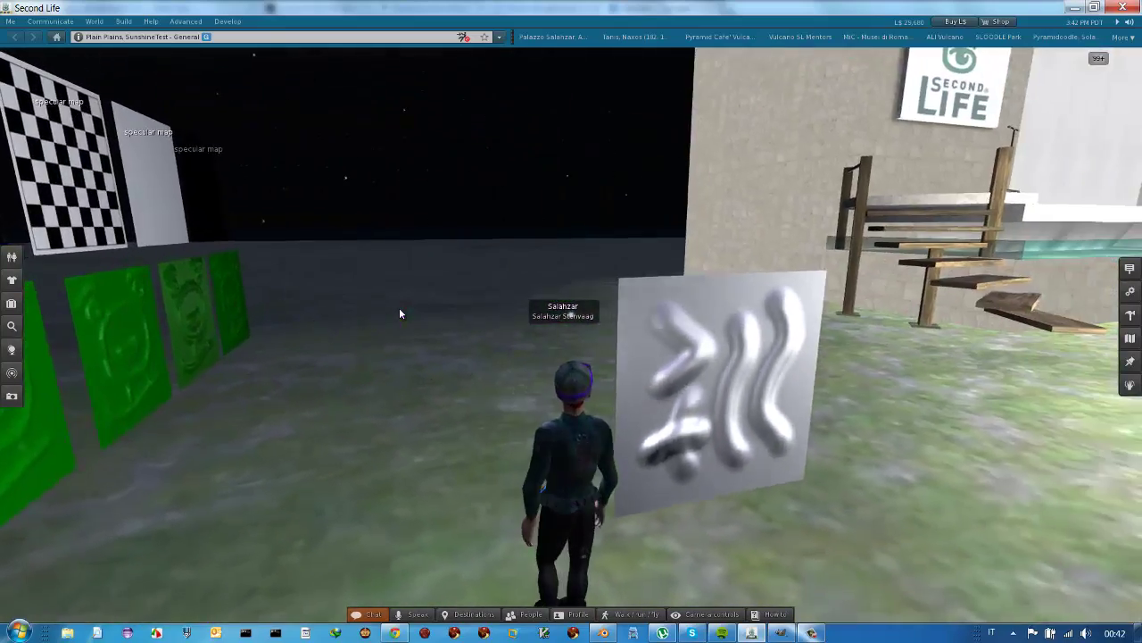
key("Right")
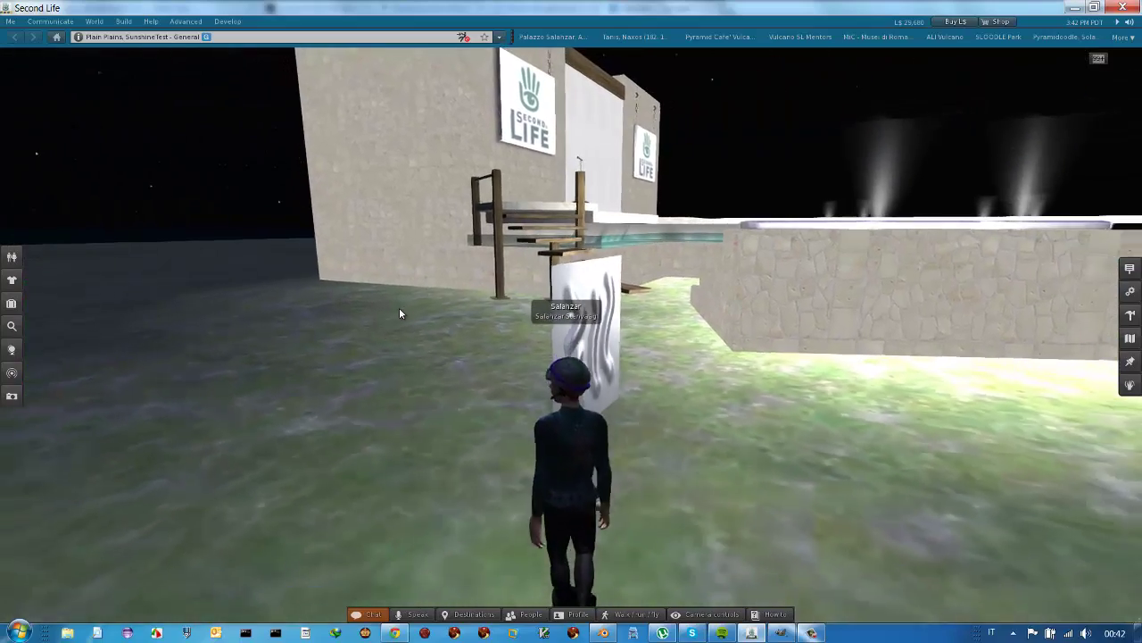
key("Up")
key("Left")
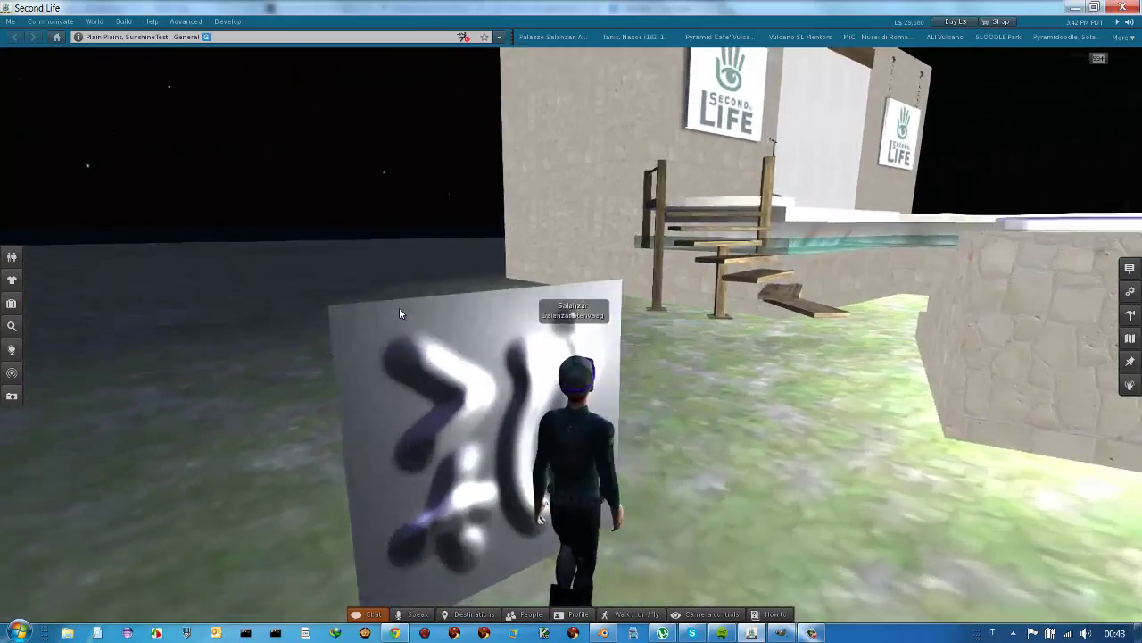
key("Left")
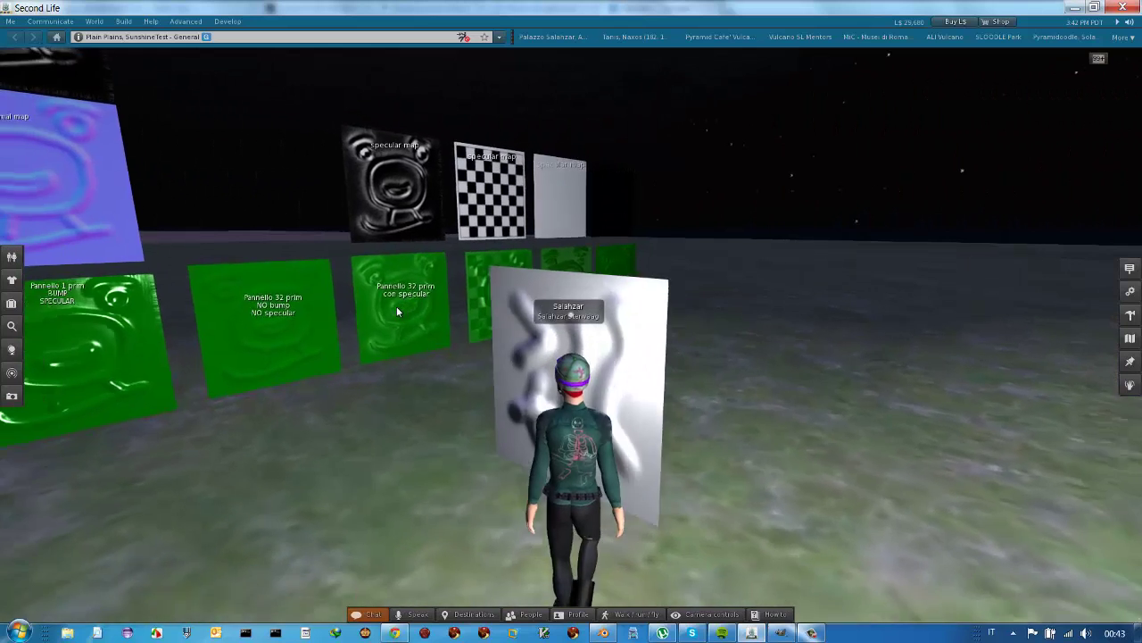
key("Right")
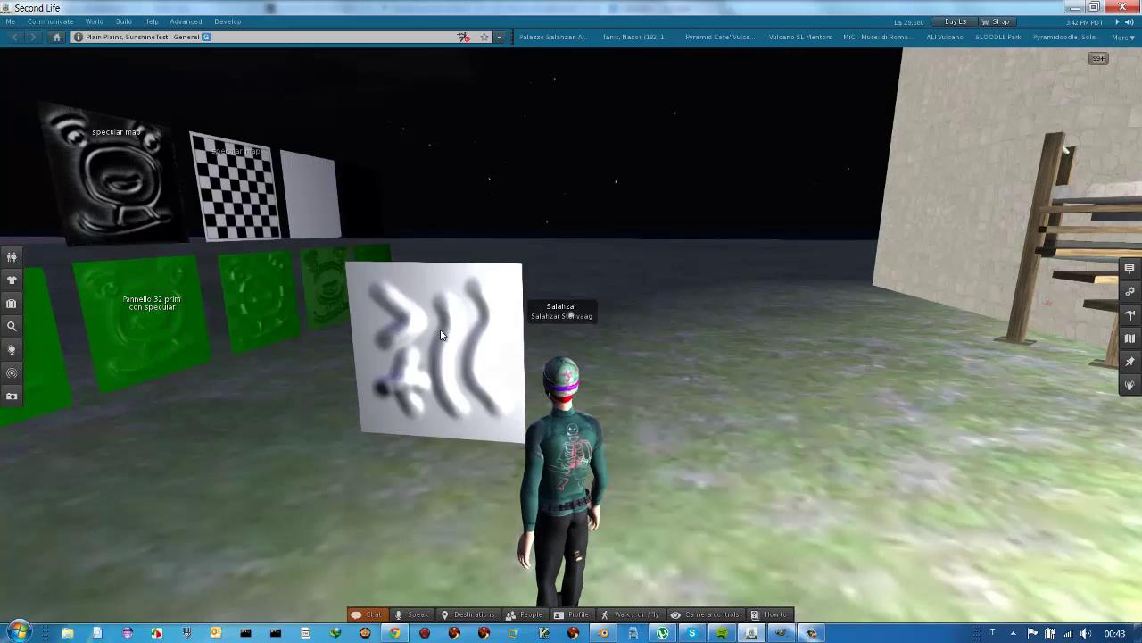
right_click(440, 334)
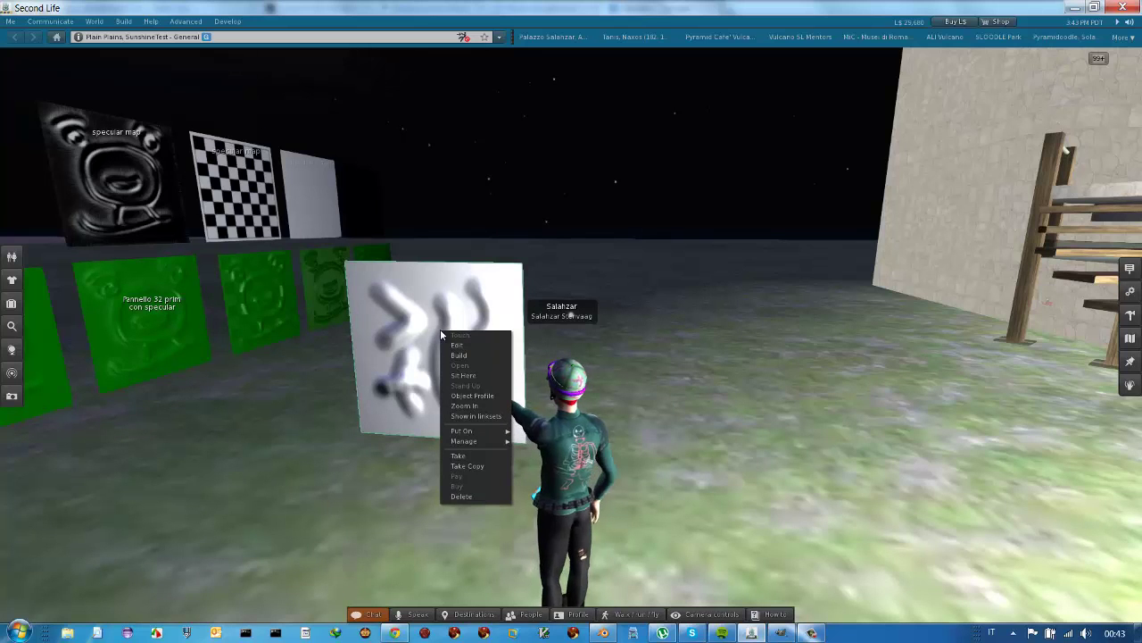
- Edit the wavy panel and pick 'placca normal map' from Textures as its Shininess (specular) texture
left_click(457, 346)
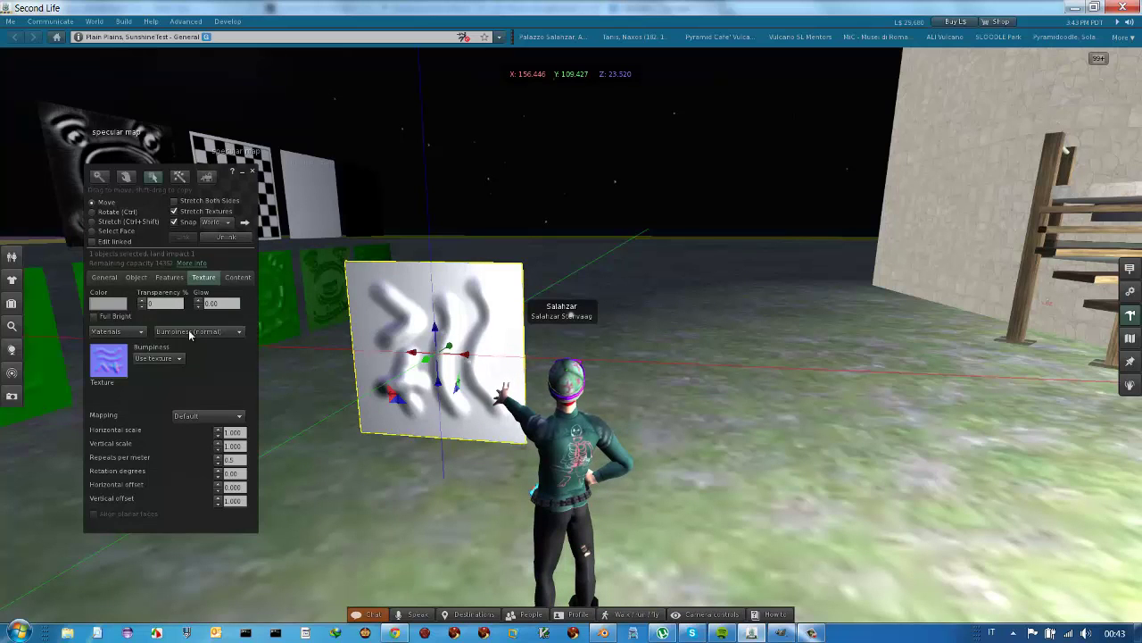
left_click(189, 335)
left_click(177, 361)
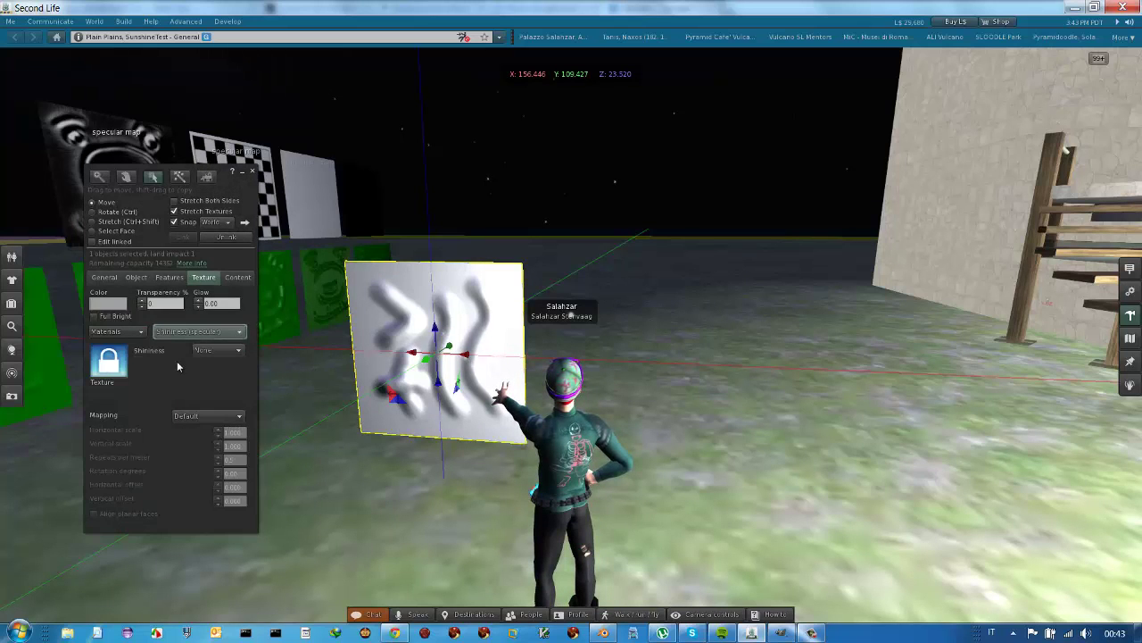
left_click(109, 366)
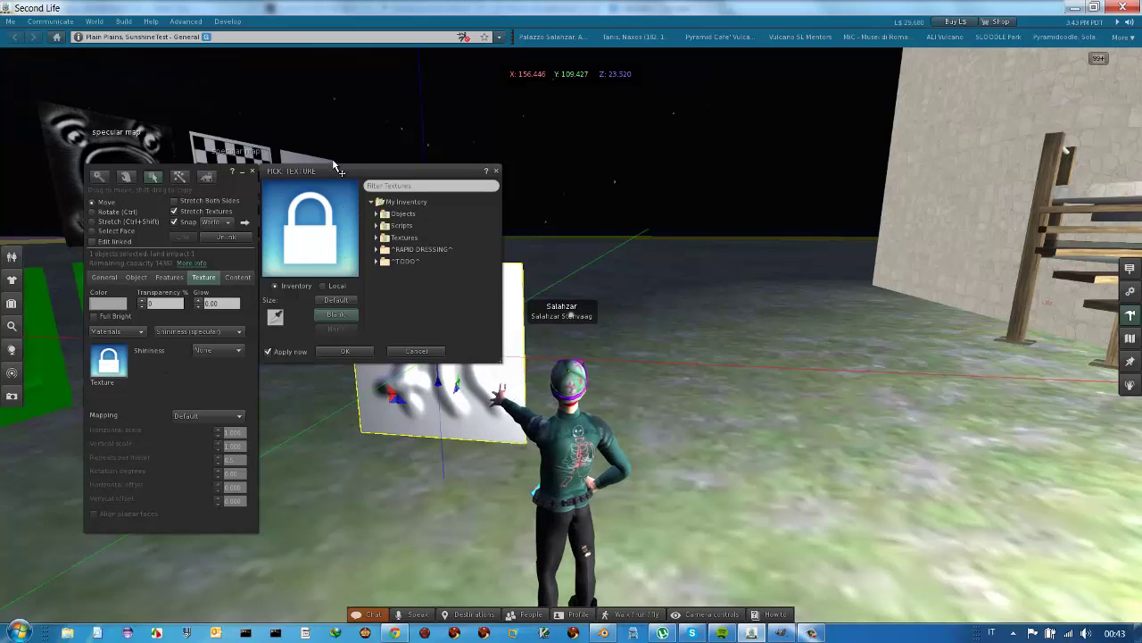
mouse_move(305, 170)
left_mouse_down()
mouse_move(277, 87)
mouse_move(167, 80)
left_mouse_up()
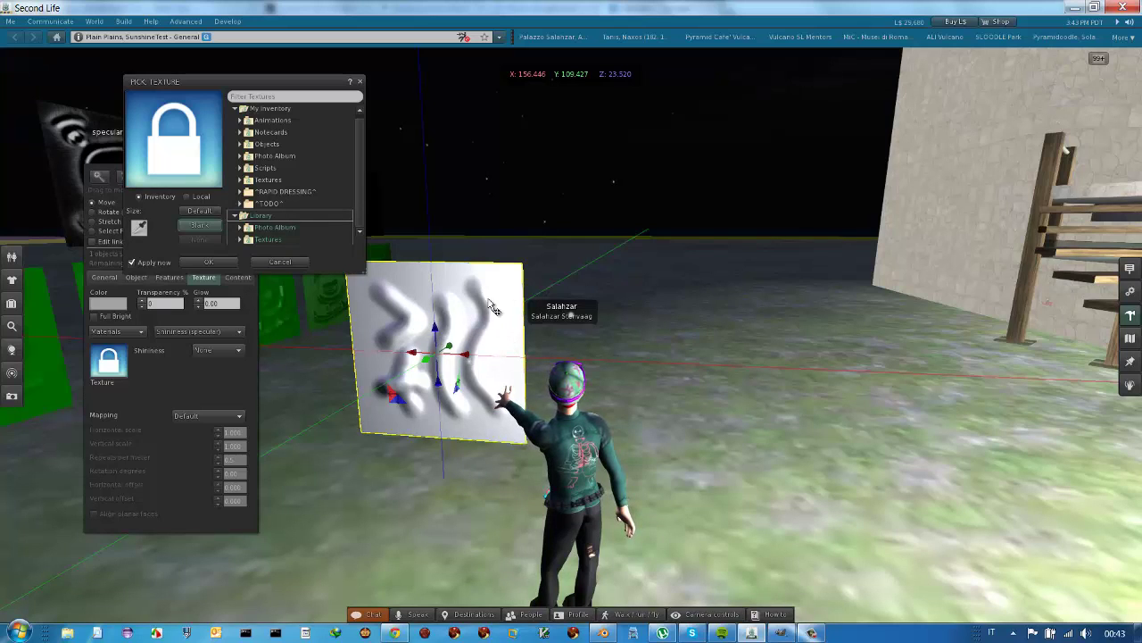
left_click(246, 180)
scroll(266, 200, "down", 1)
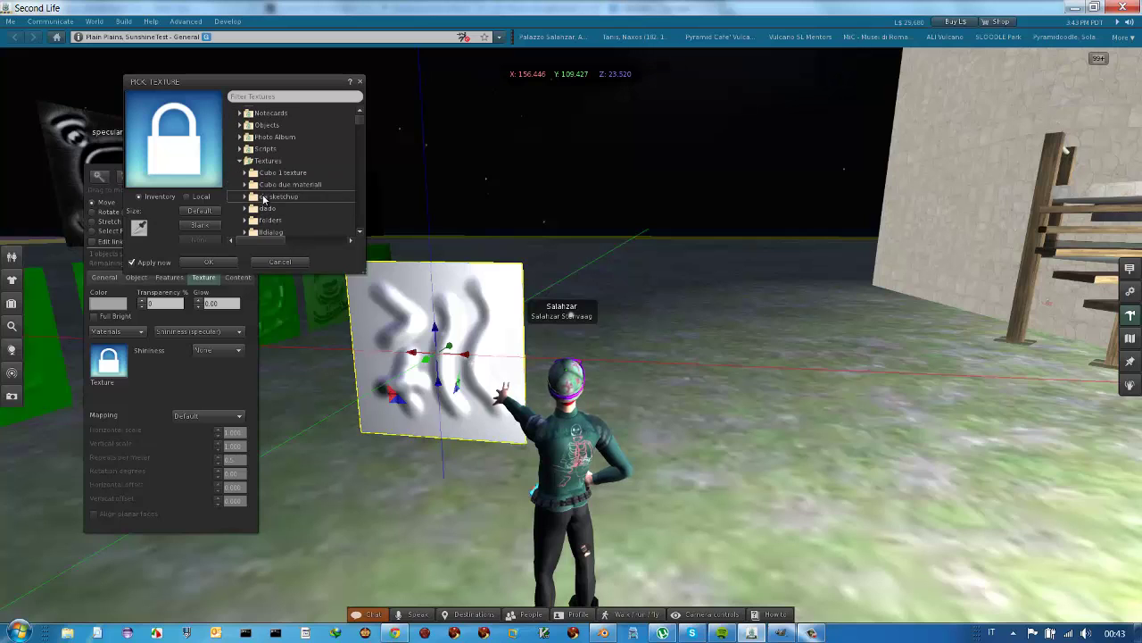
scroll(268, 202, "down", 2)
scroll(273, 205, "down", 1)
left_click(289, 217)
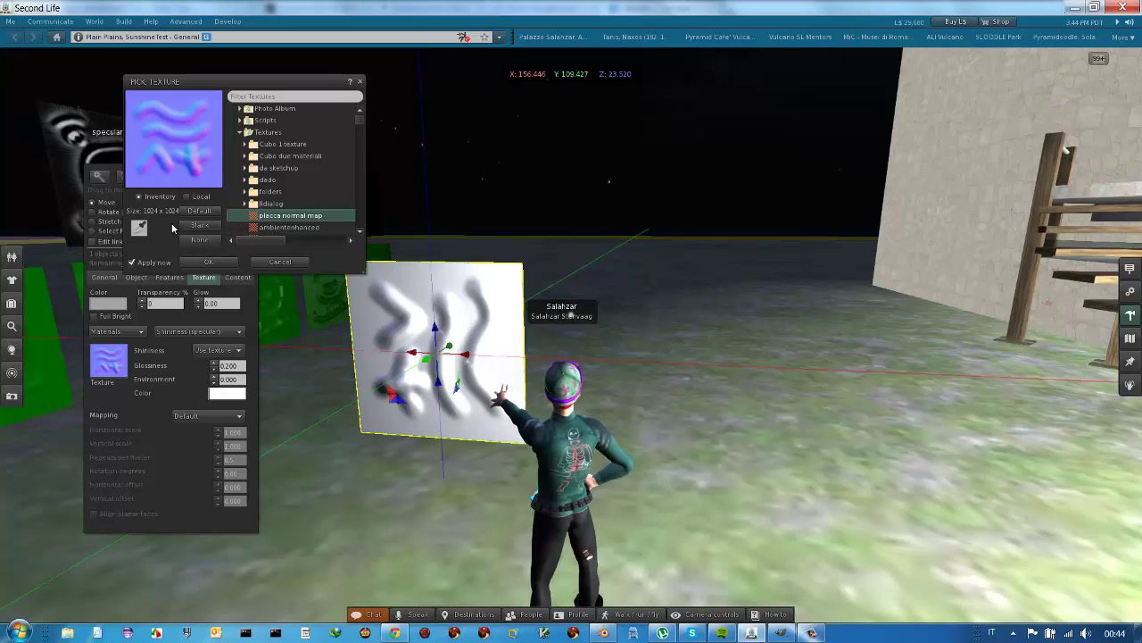
- Confirm the placca specular texture, then set Shininess Glossiness and Environment both to 1.000
left_click(204, 261)
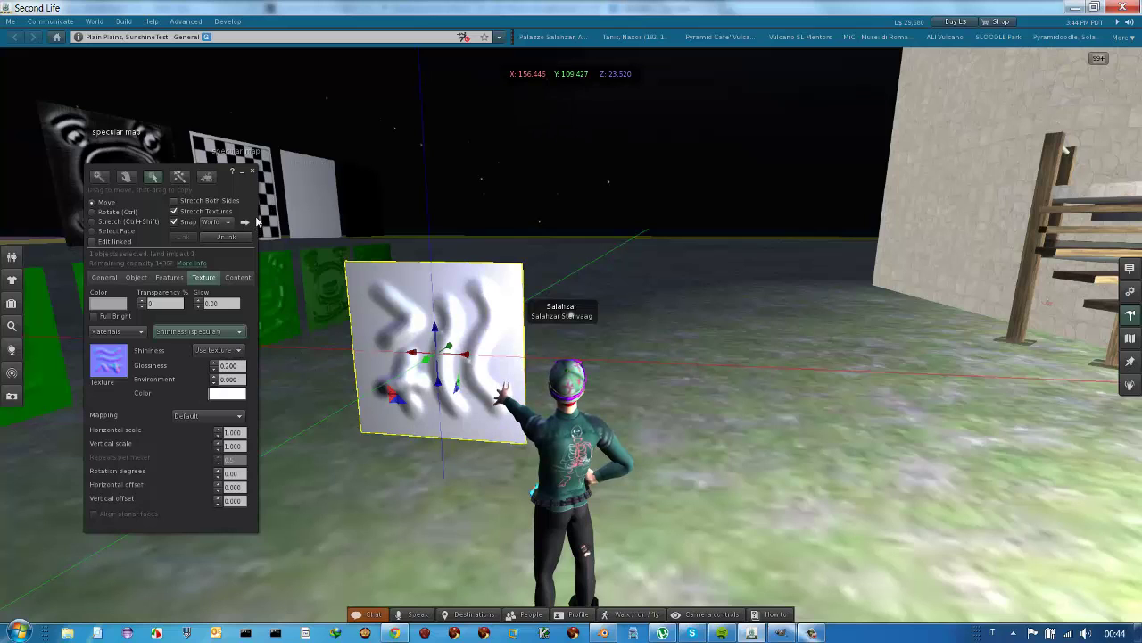
left_click(214, 364)
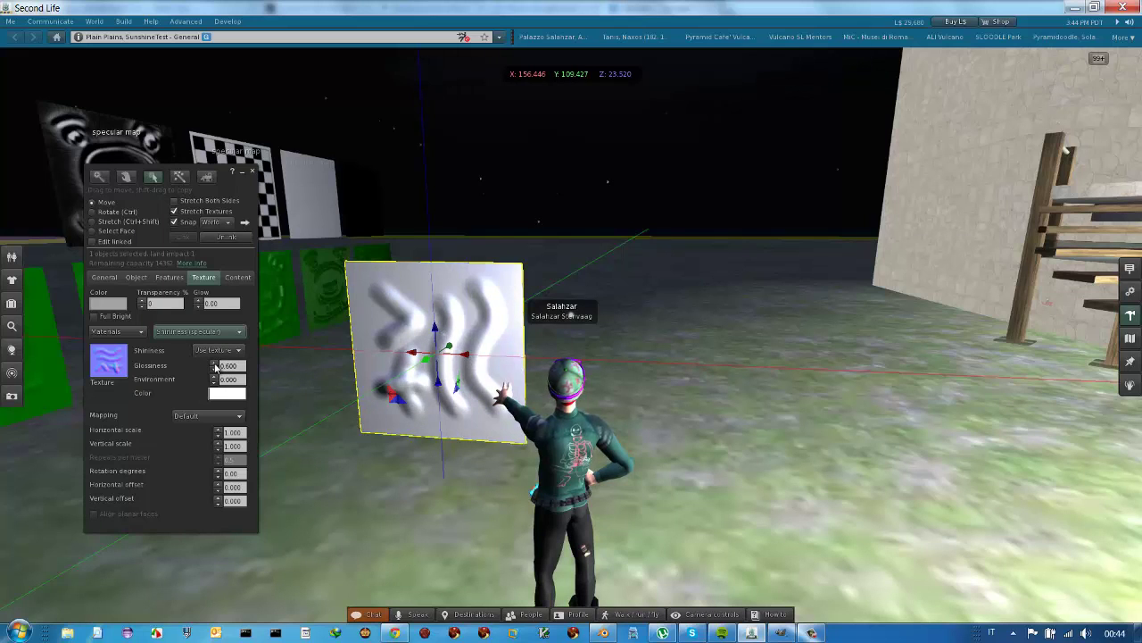
left_click(215, 366)
left_click(229, 365)
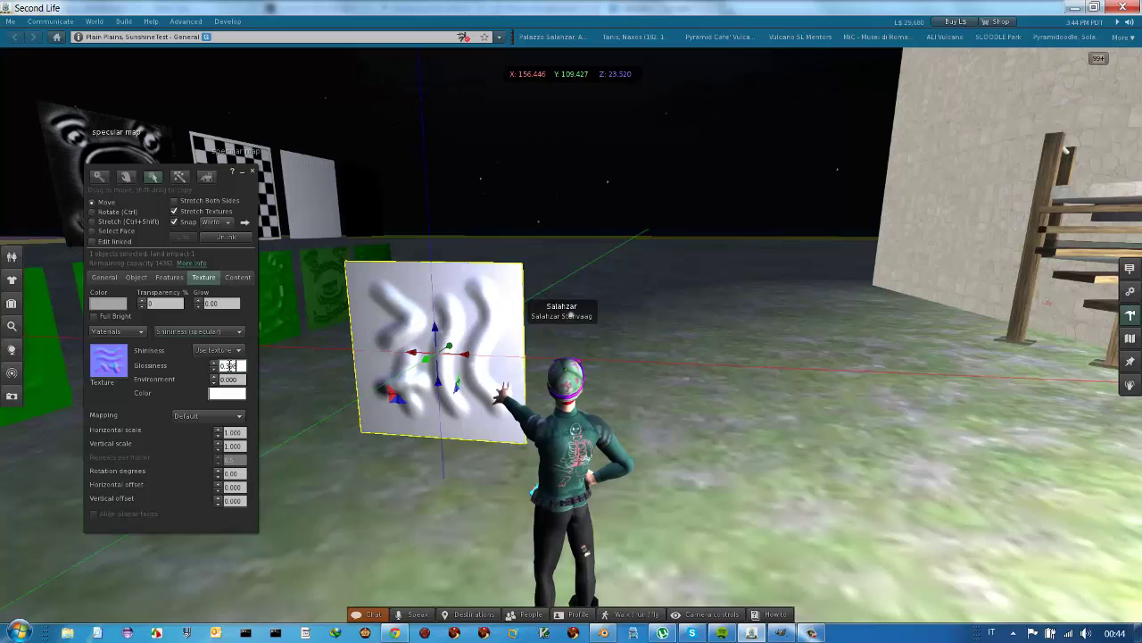
type("1")
key("Tab")
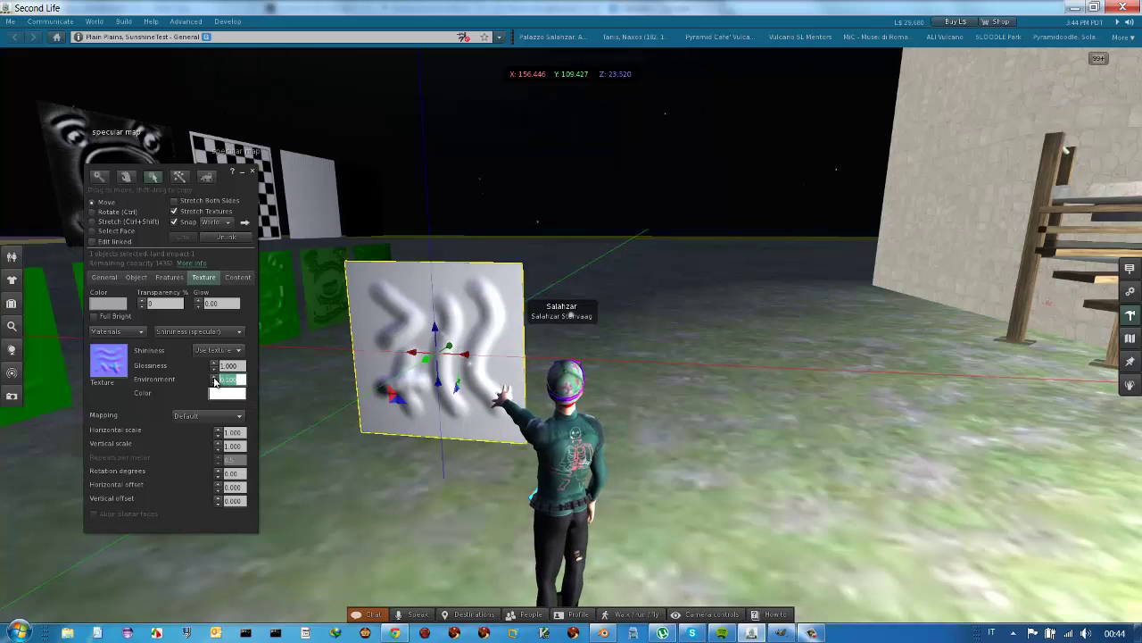
left_click(214, 379)
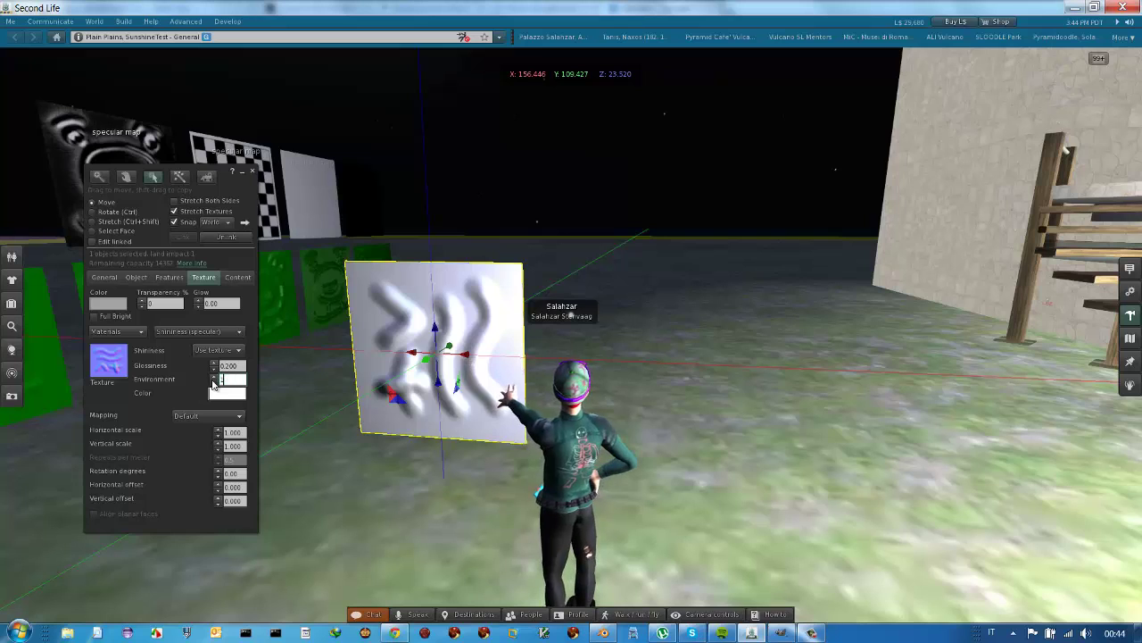
left_click(213, 380)
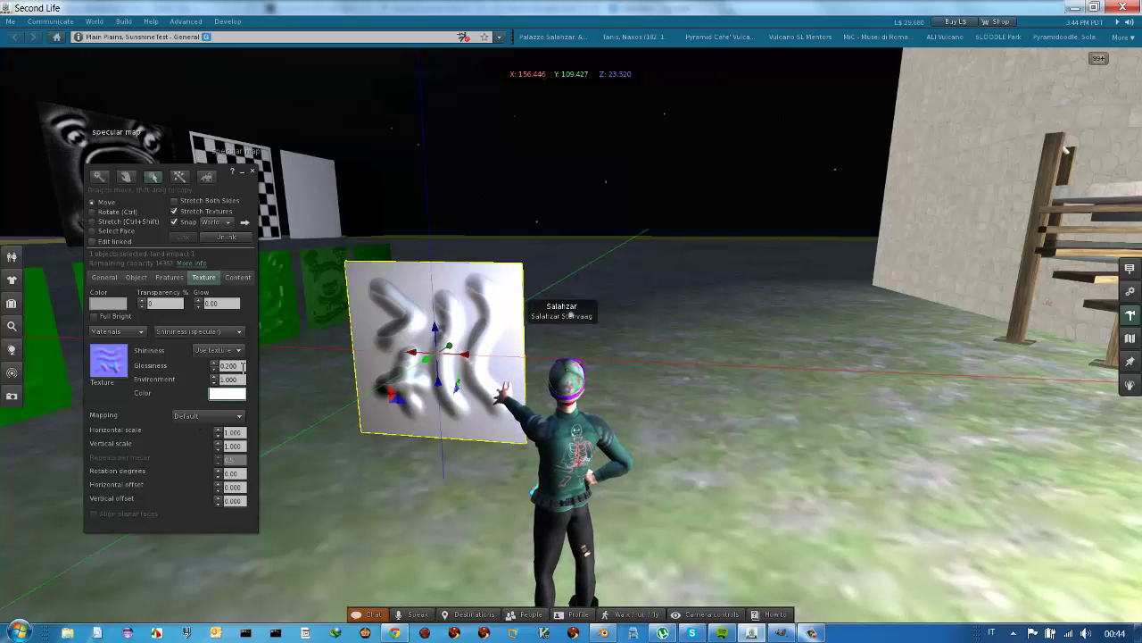
left_click(213, 366)
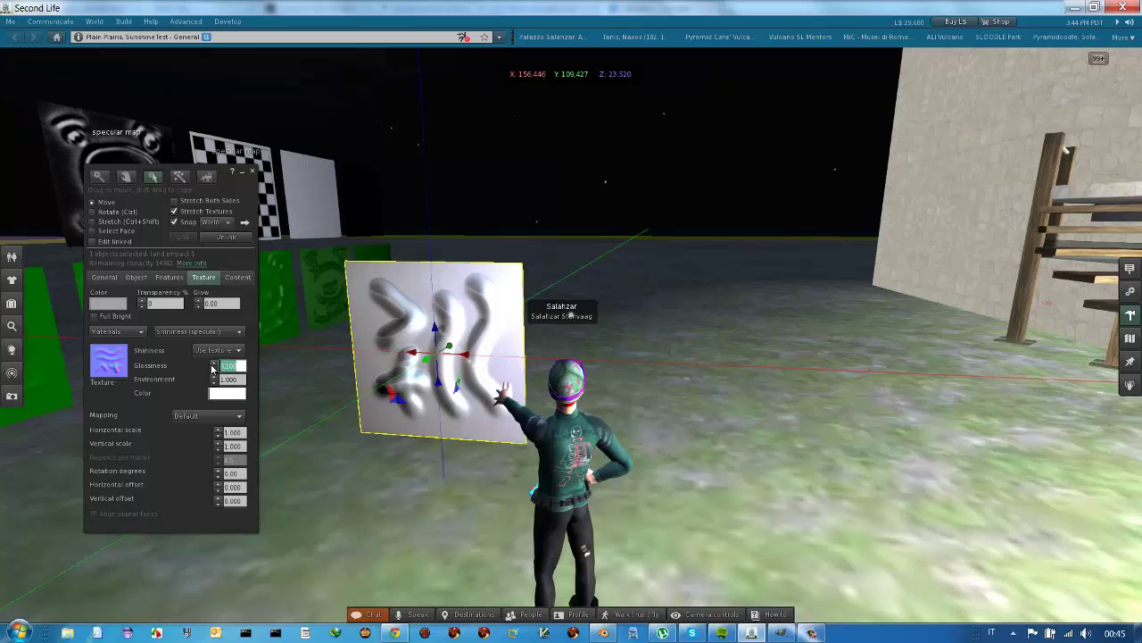
key("Tab")
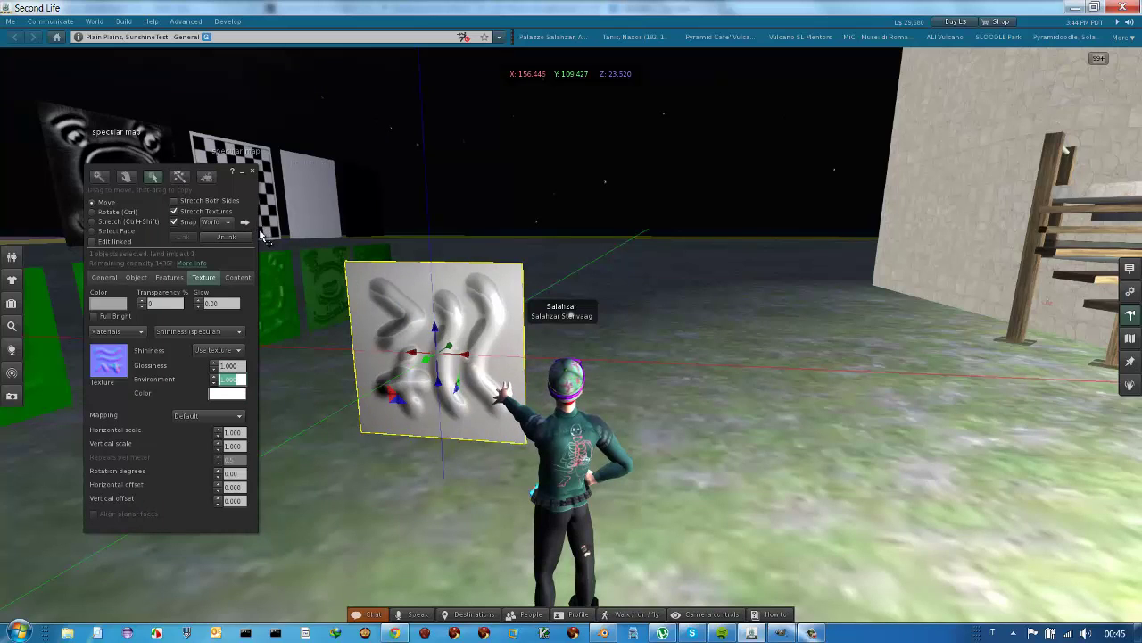
- Close the object editor and walk toward the glossy plane to view its shine
left_click(254, 176)
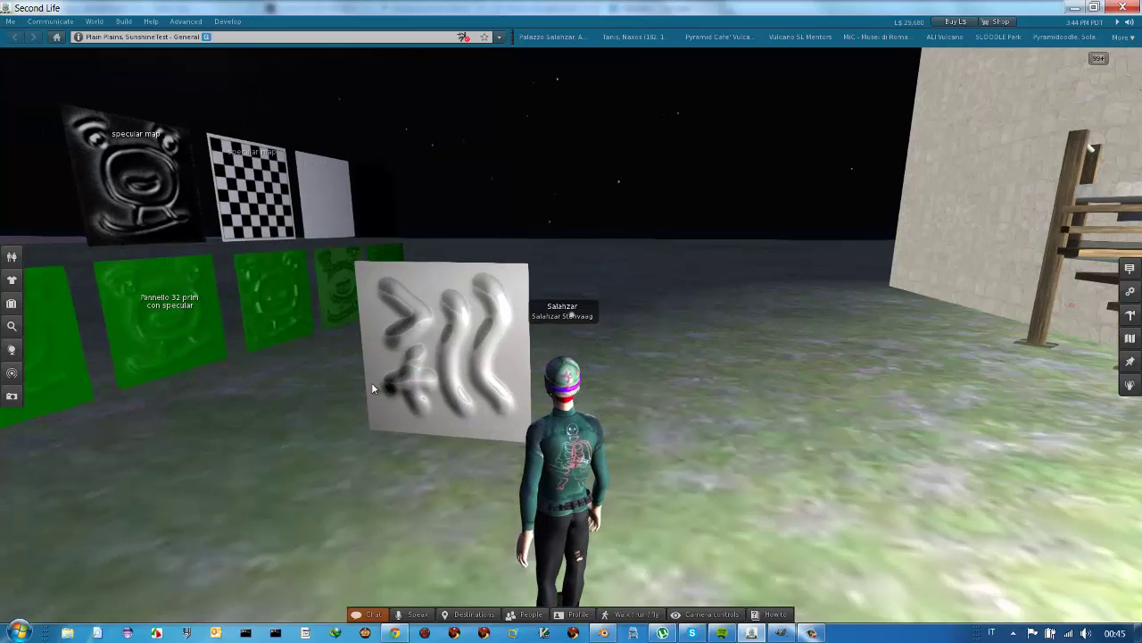
key("Up")
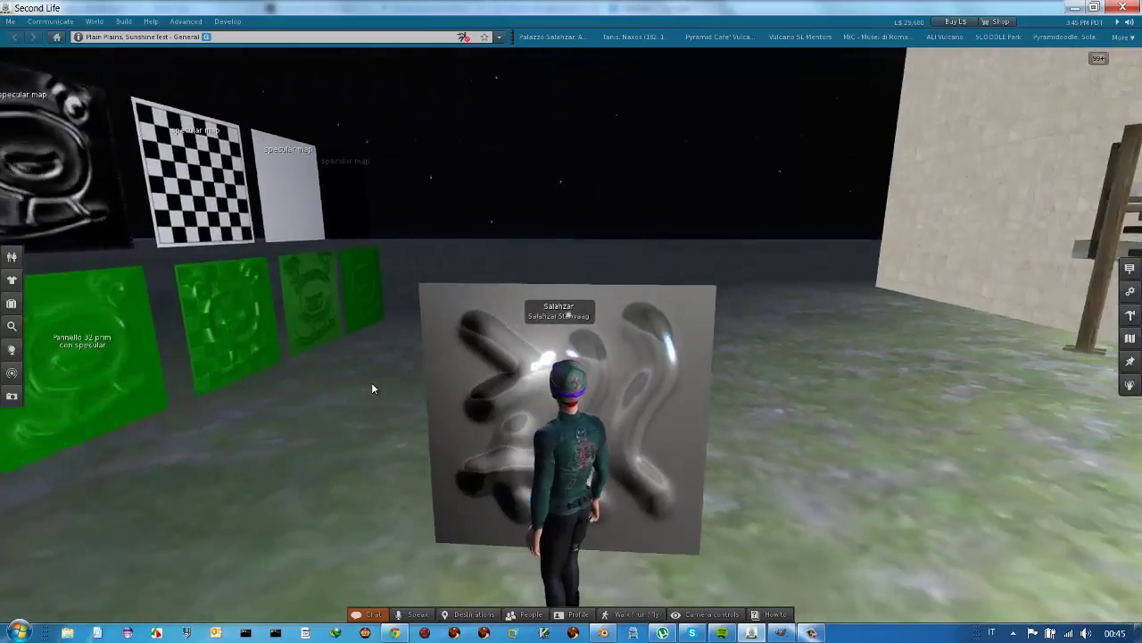
key("Up")
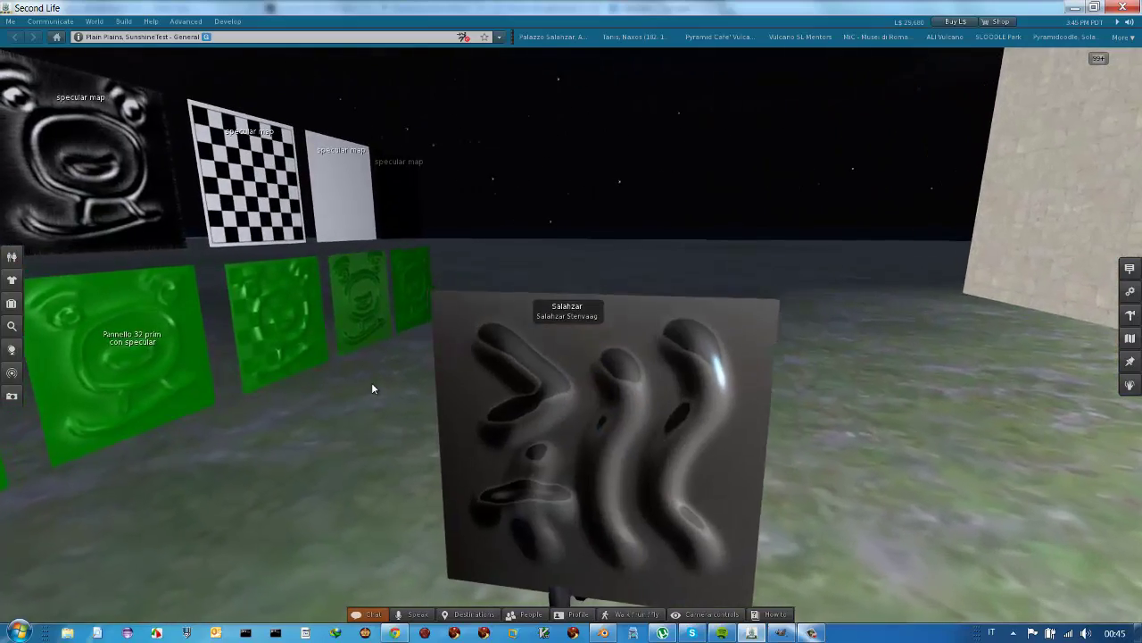
key("Down")
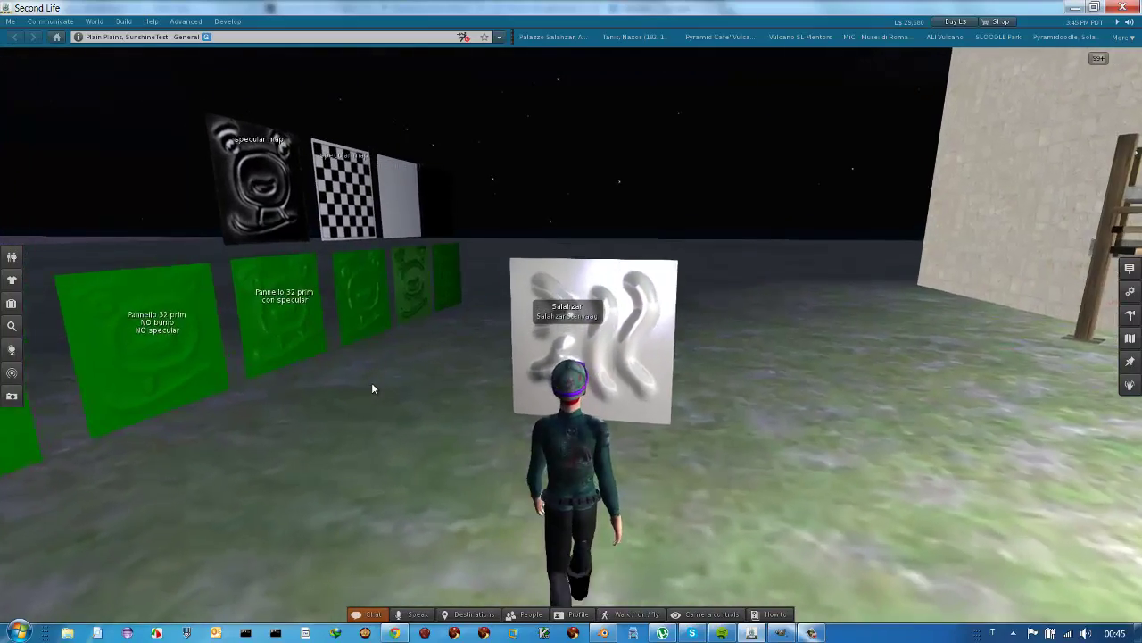
key("Right")
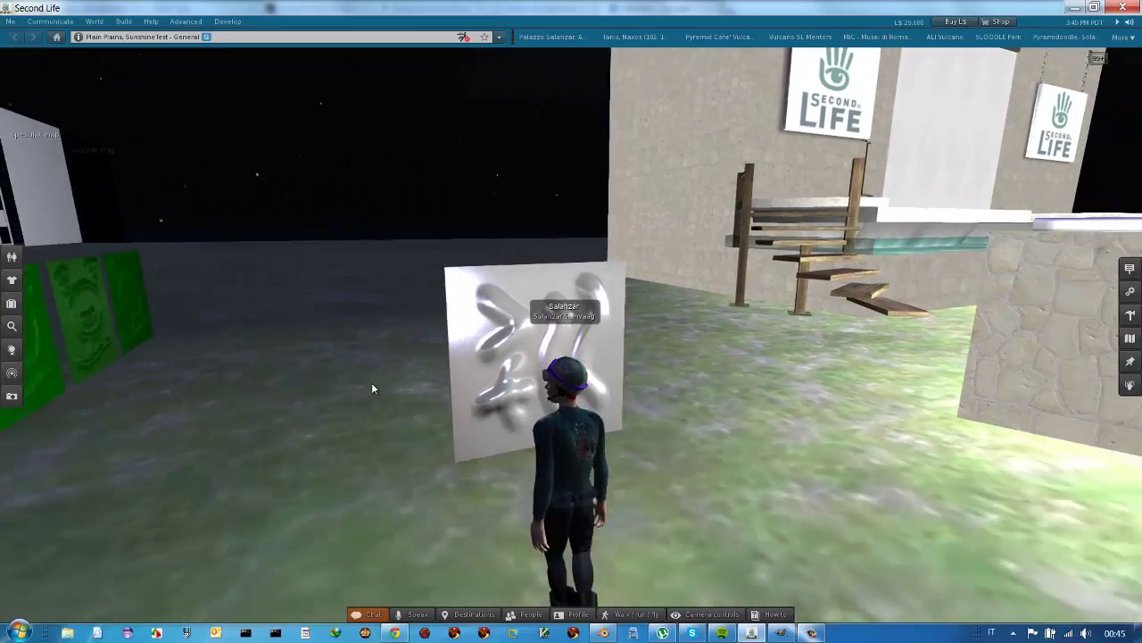
key("Right")
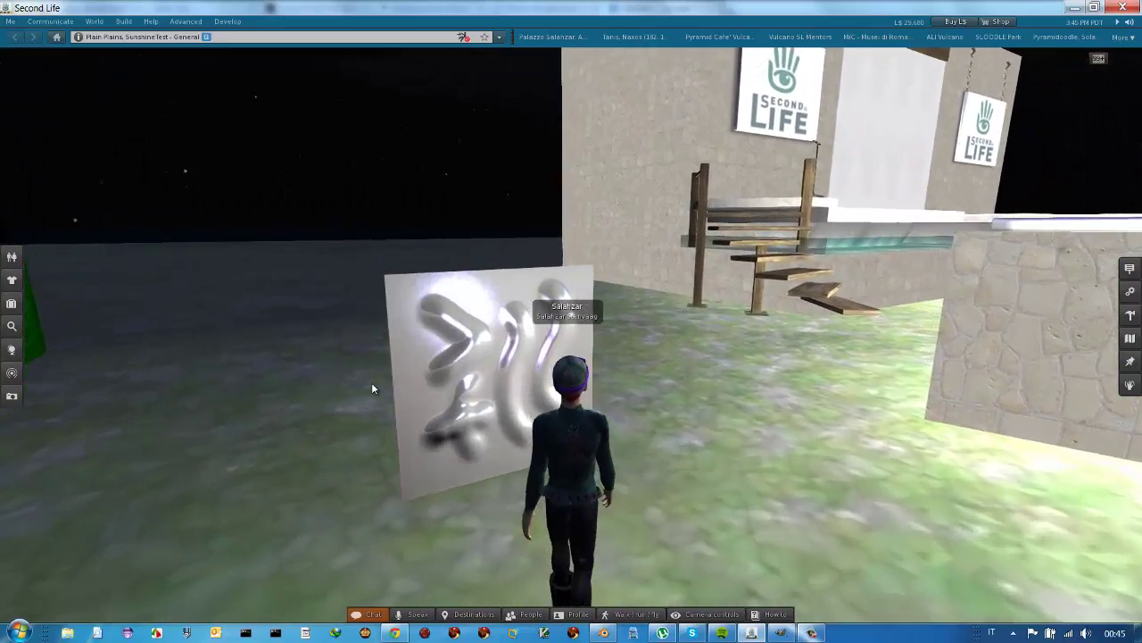
key("Left")
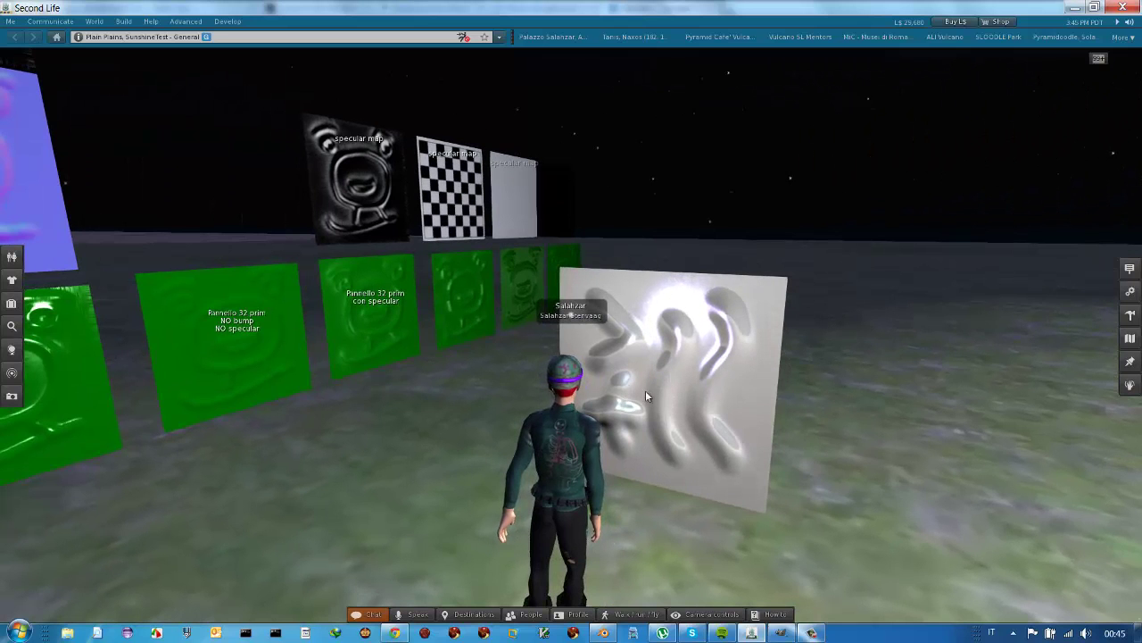
- Circle around the plane to see its highlights from several angles, then click it
key("Right")
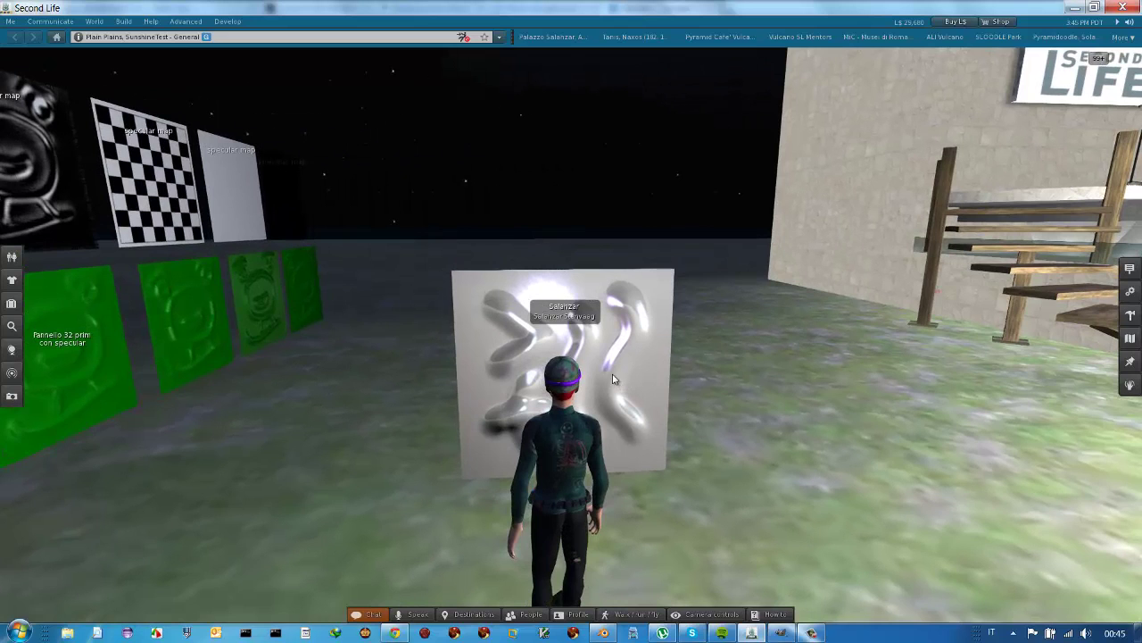
key("Right")
key("Right")
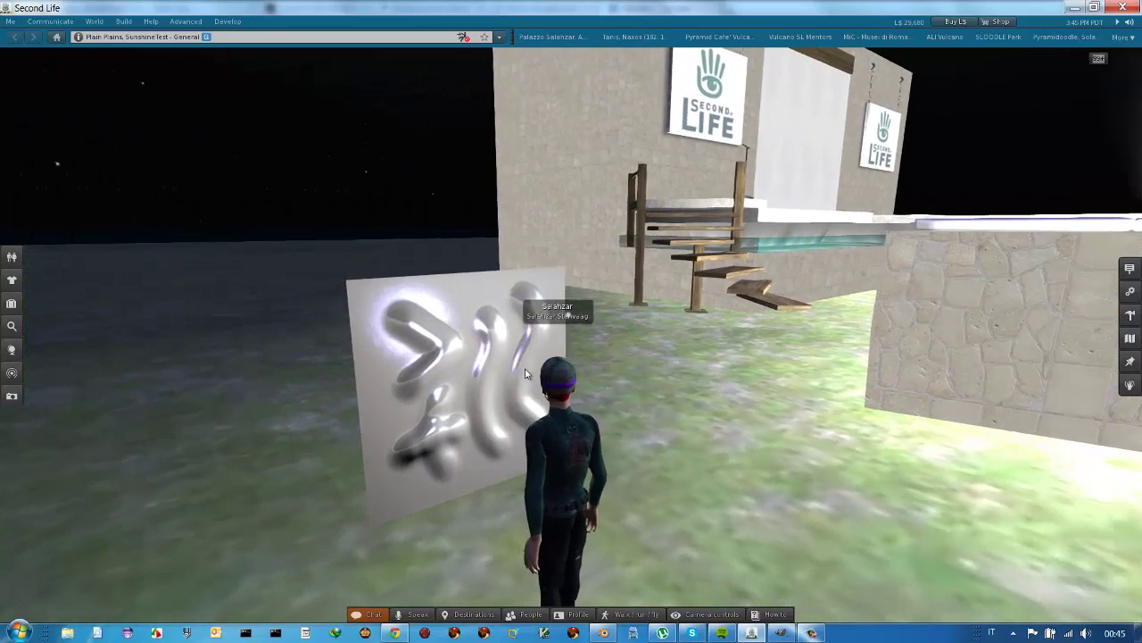
key("Right")
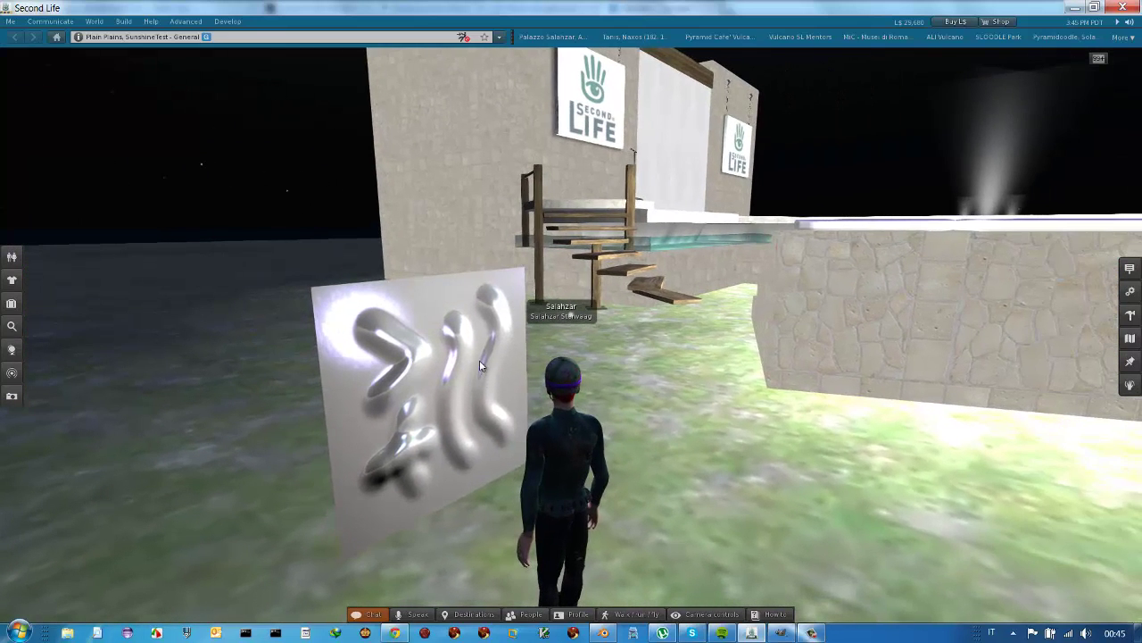
key("Left")
key("Left")
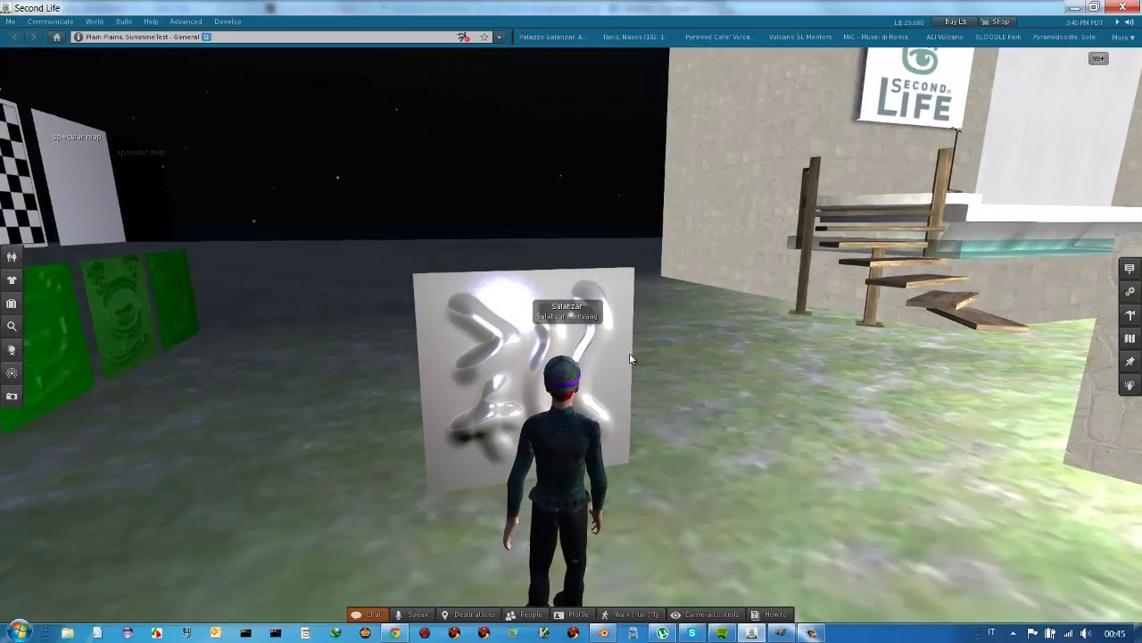
key("Left")
key("Left")
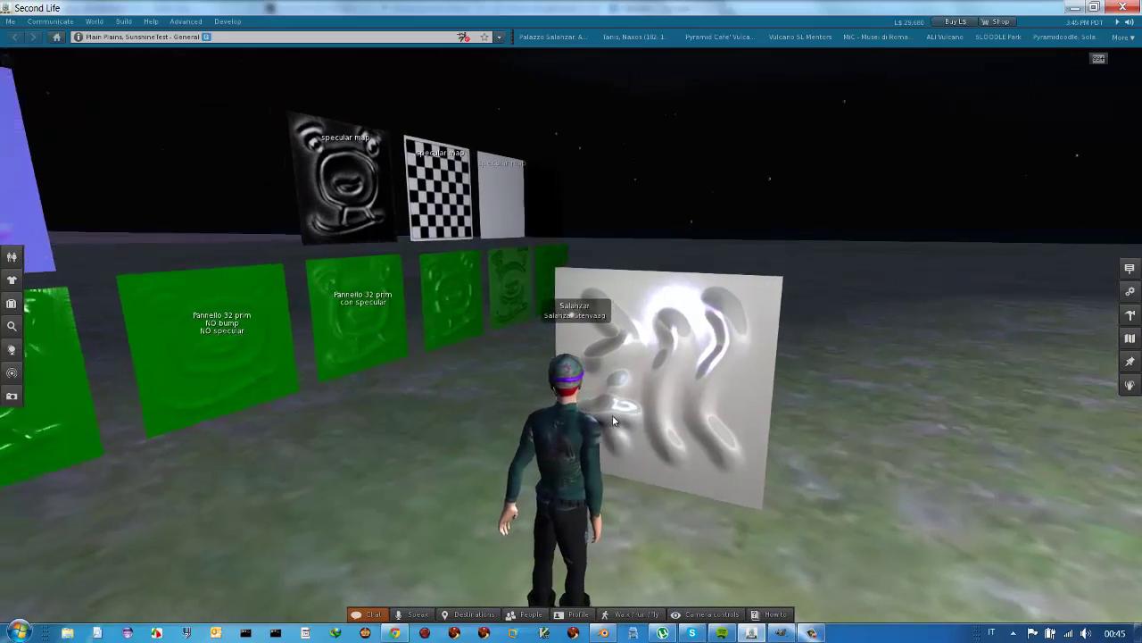
key("Up")
key("Right")
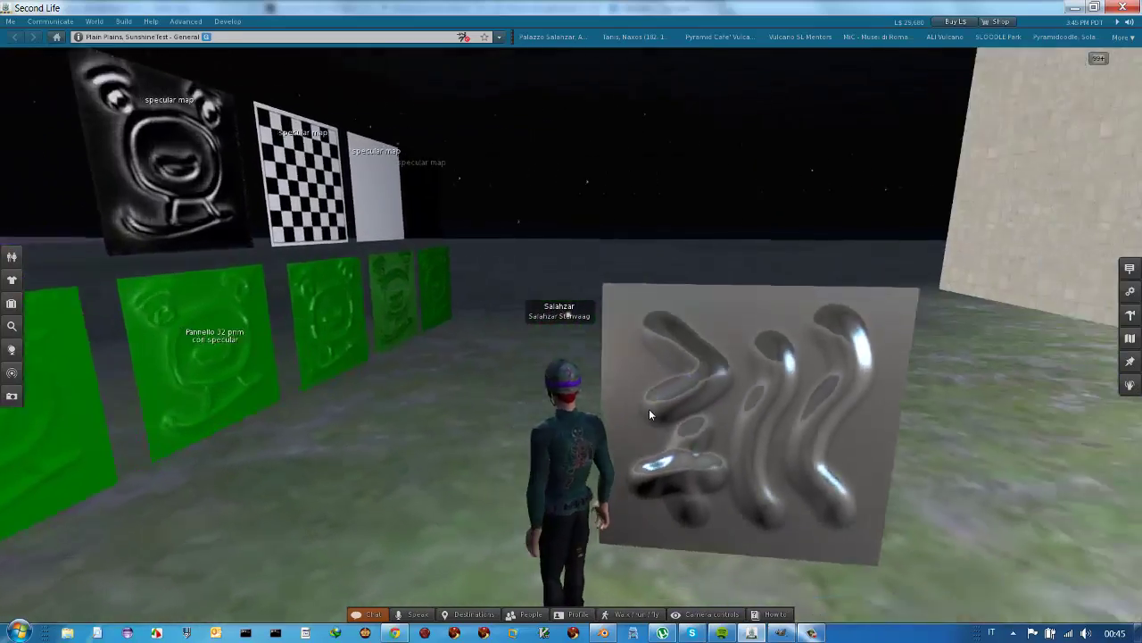
left_click(726, 358)
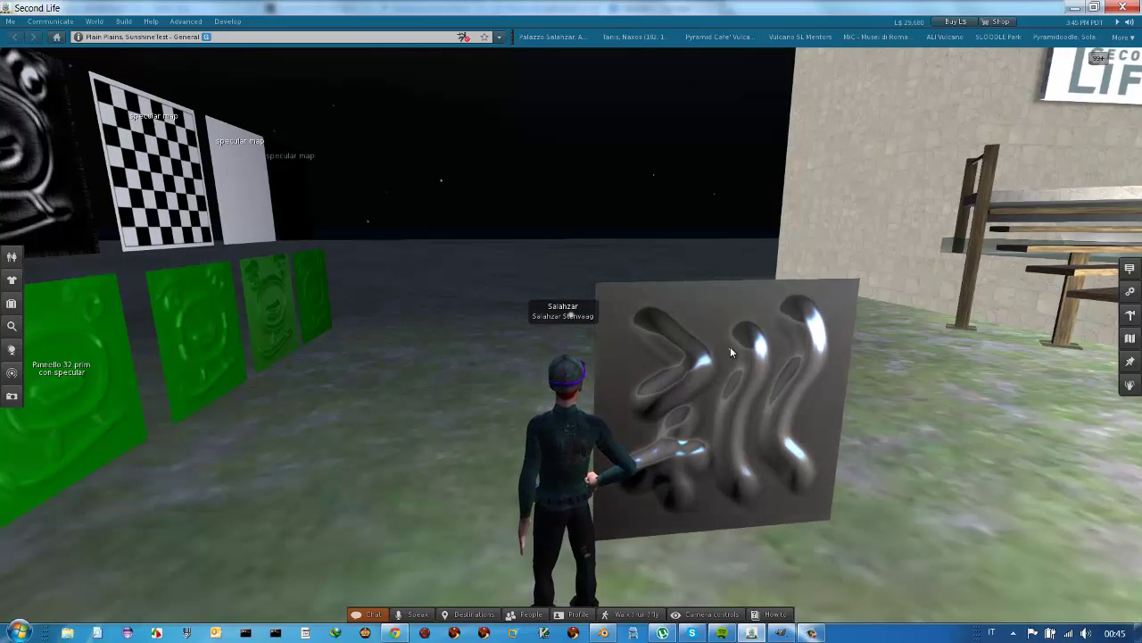
- Edit the Placca panel and lower Shininess Glossiness and Environment both to 0.200
right_click(730, 346)
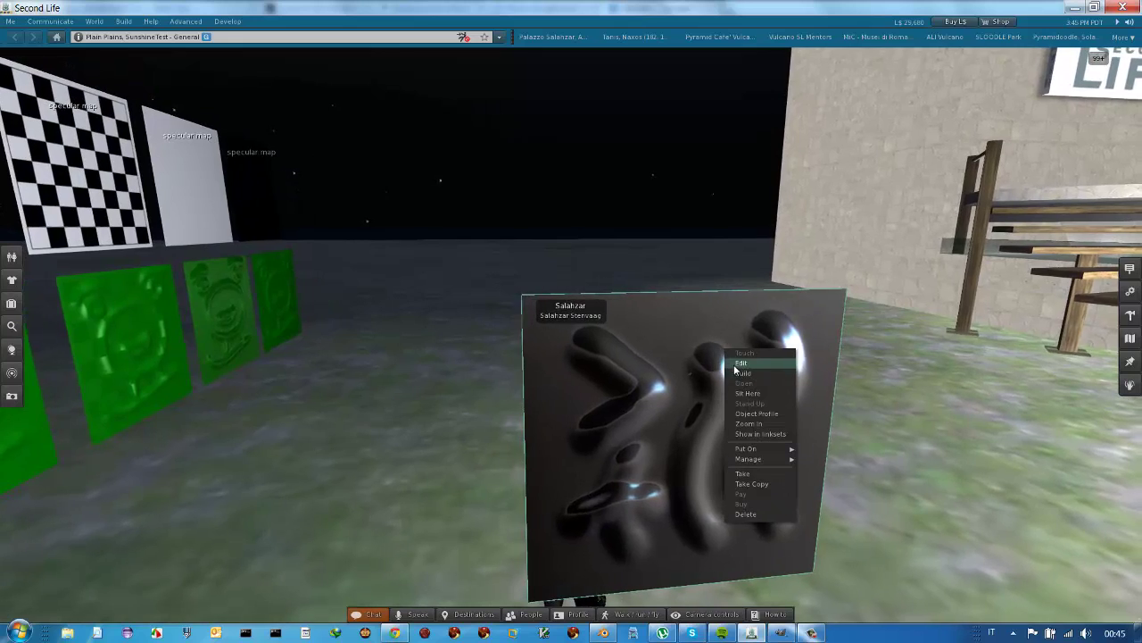
left_click(739, 364)
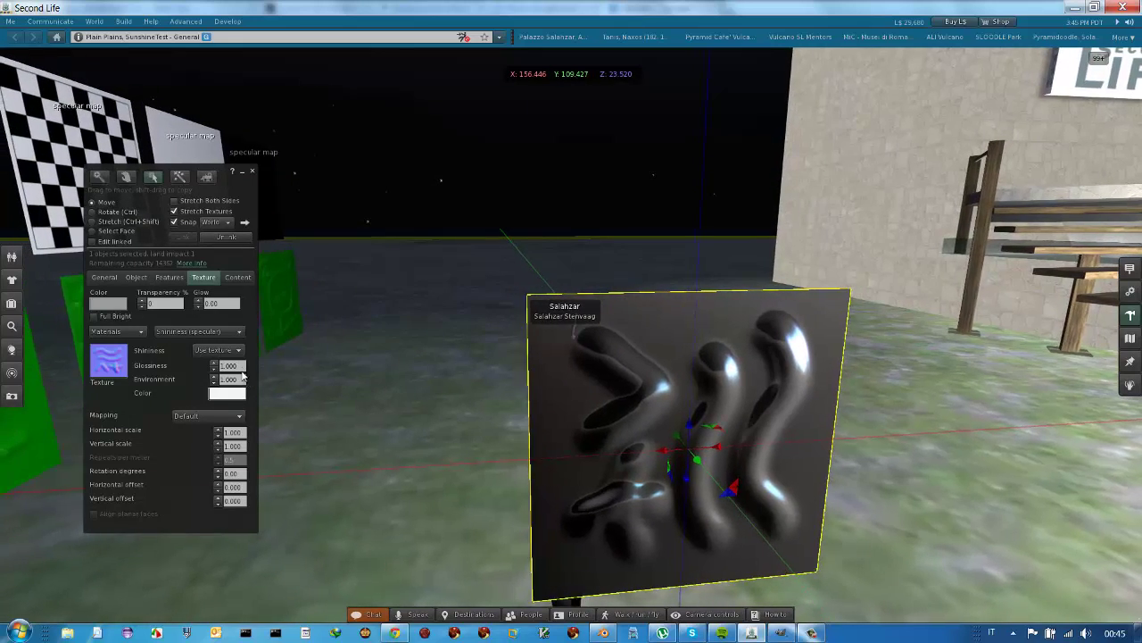
left_click(228, 366)
type("0.2")
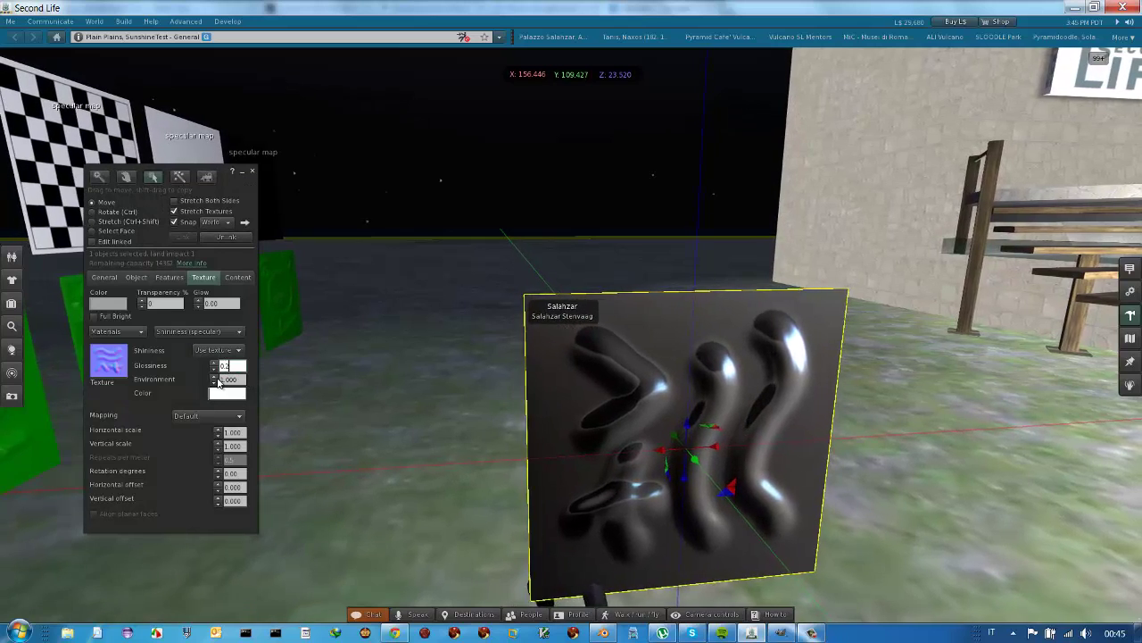
key("Tab")
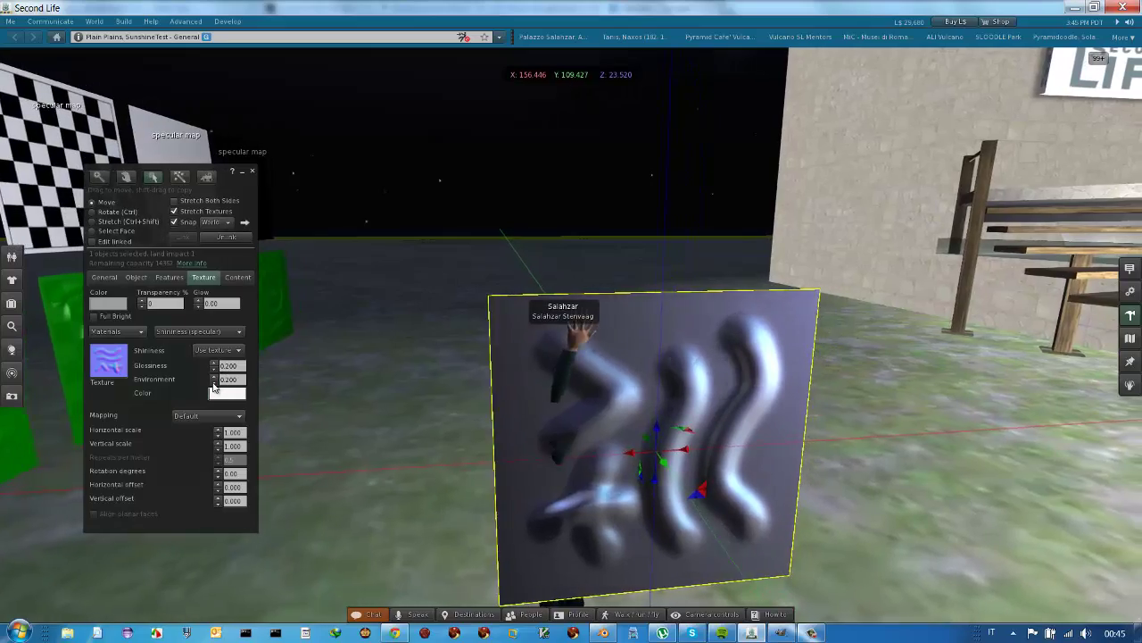
key("Escape")
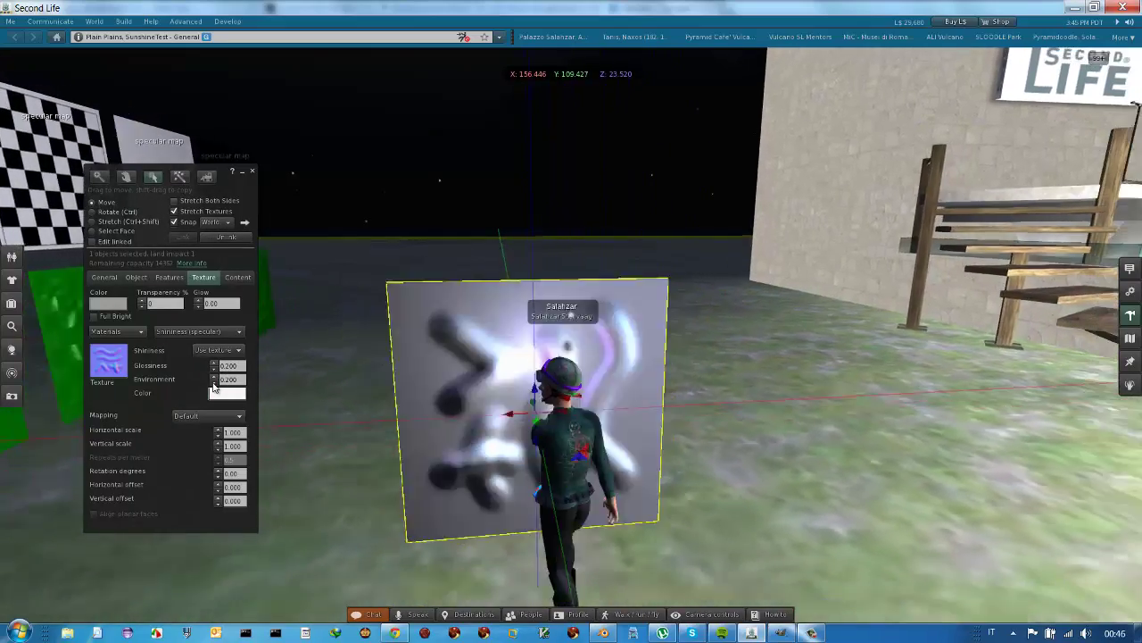